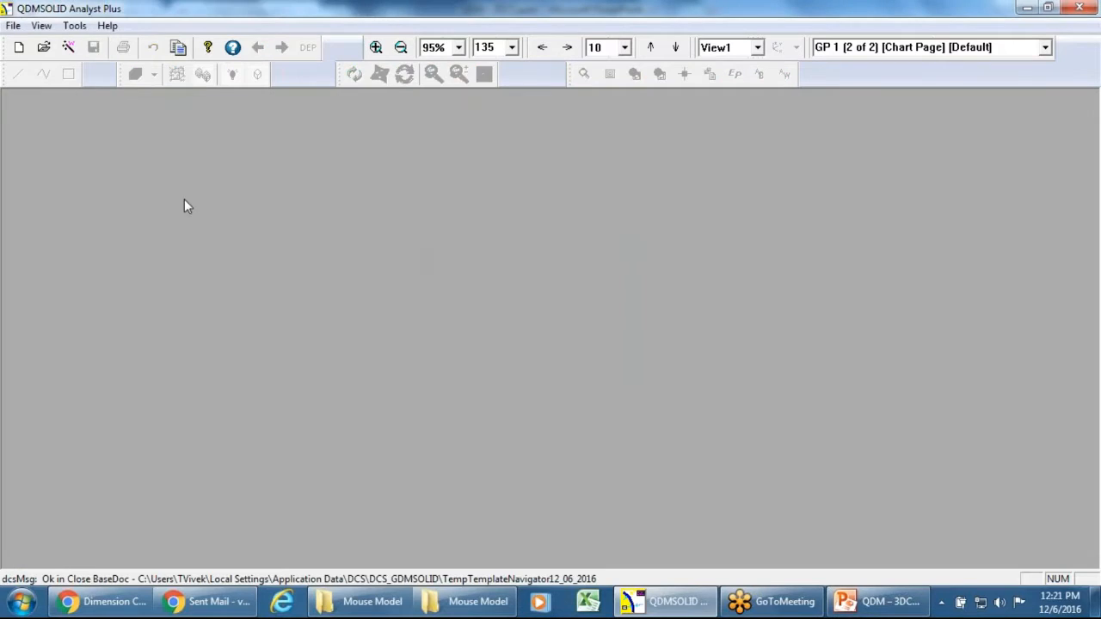
left_click(13, 27)
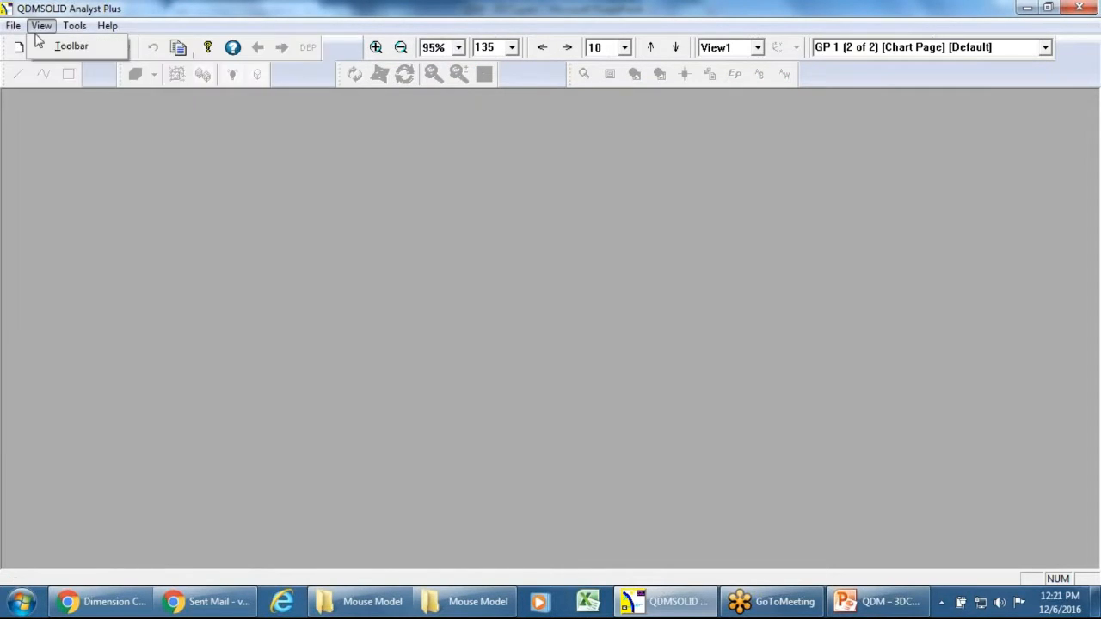
left_click(41, 26)
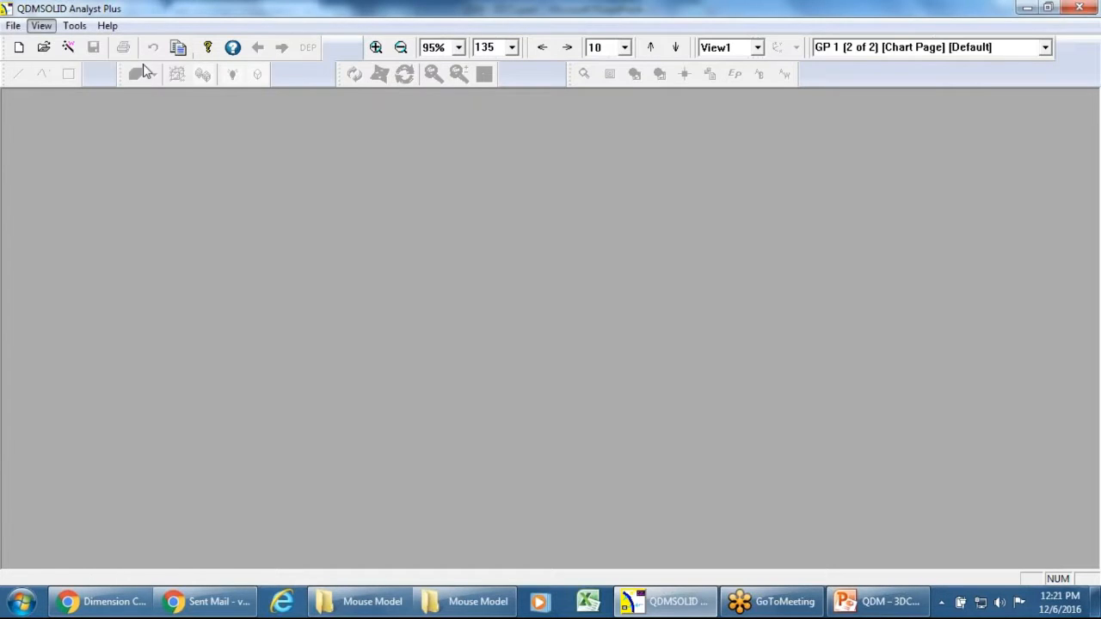
left_click(232, 148)
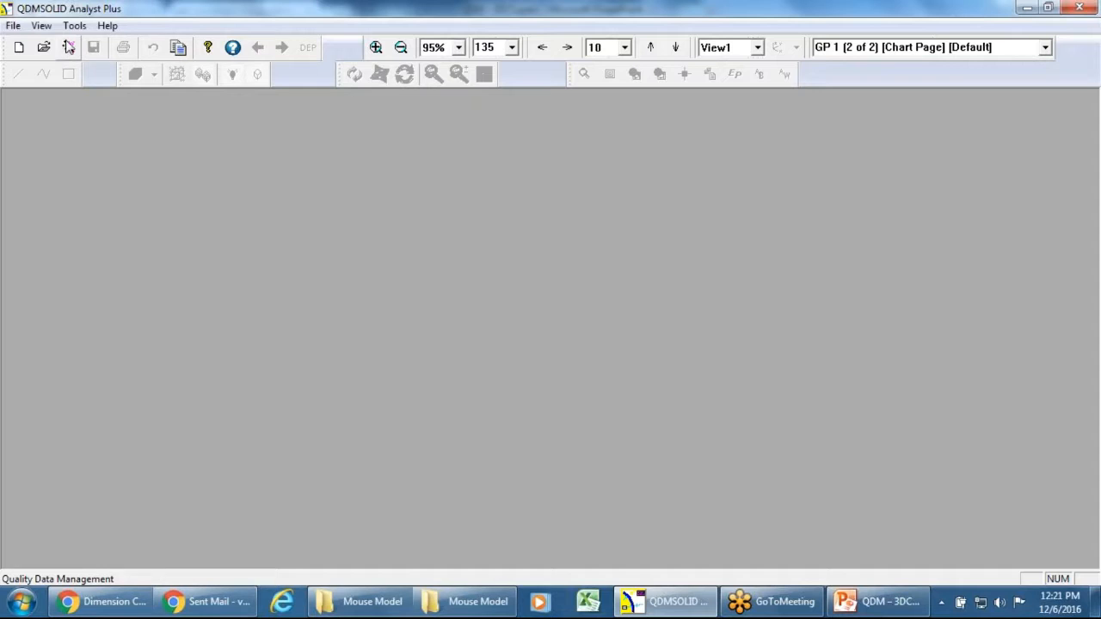
Step: Start a new template with the Template Wizard, importing graphics and data from Five_Button_Mouse_Demo_GB4_HST_DCSDB2_2000 samples.csv
left_click(69, 48)
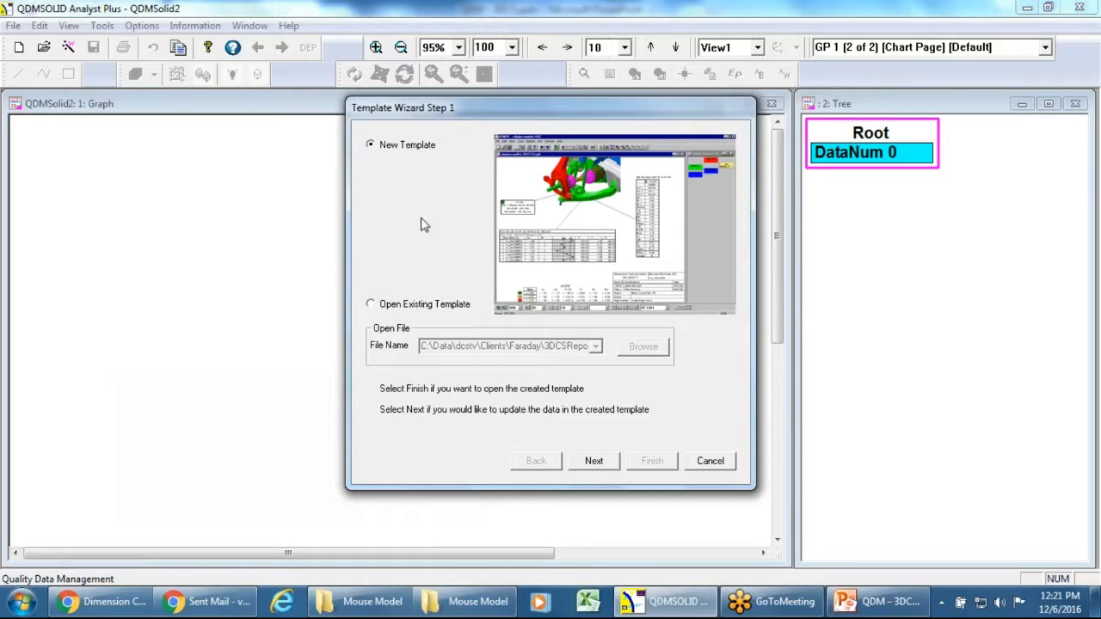
left_click(595, 466)
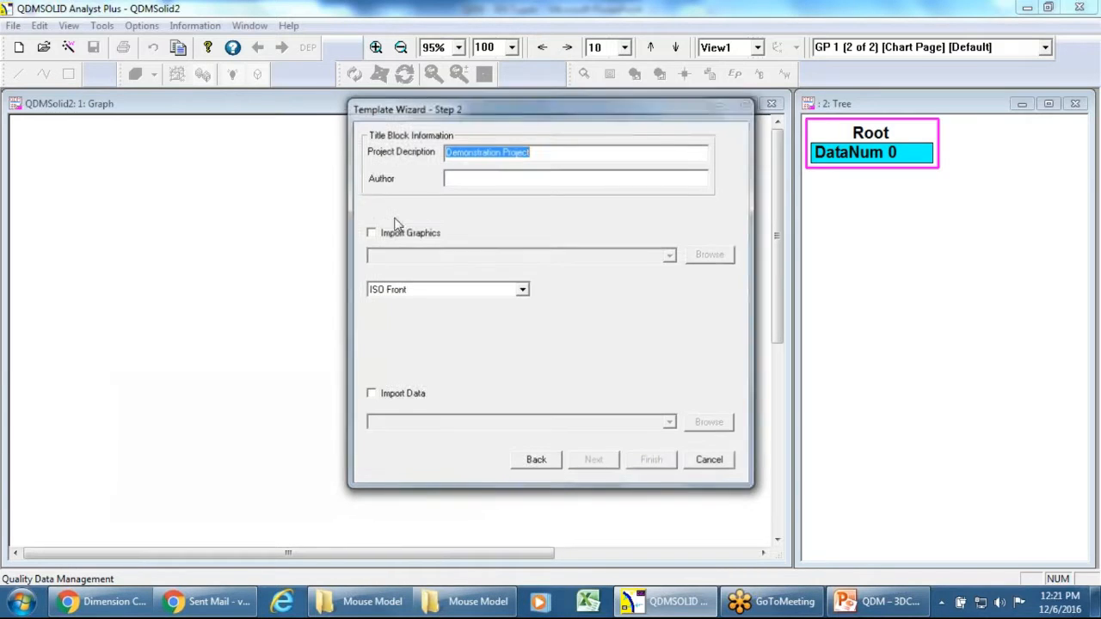
left_click(370, 233)
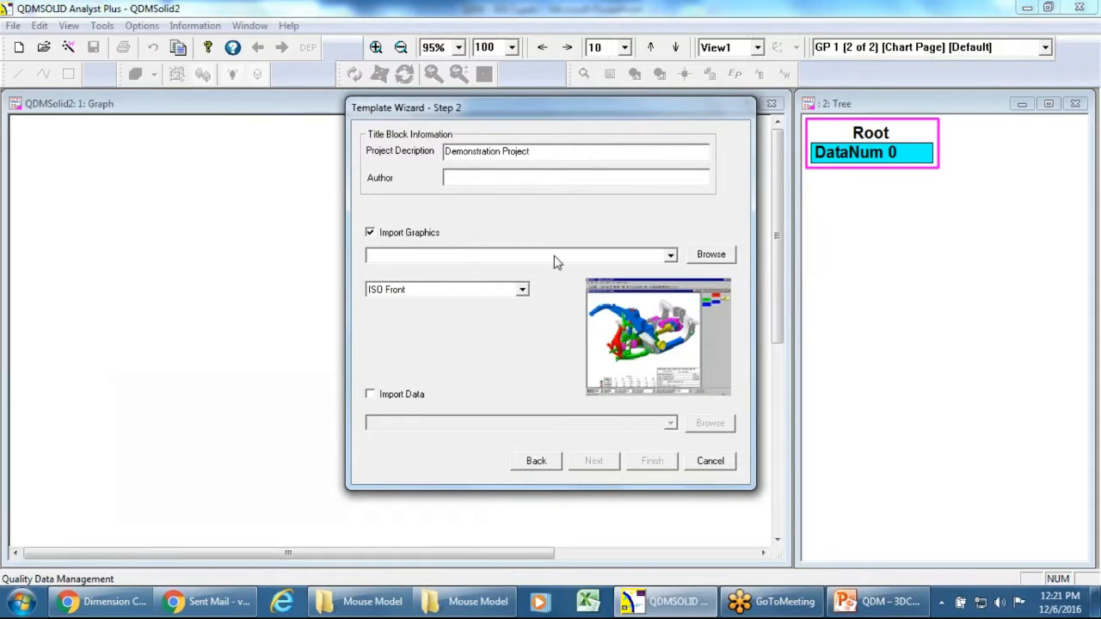
left_click(701, 259)
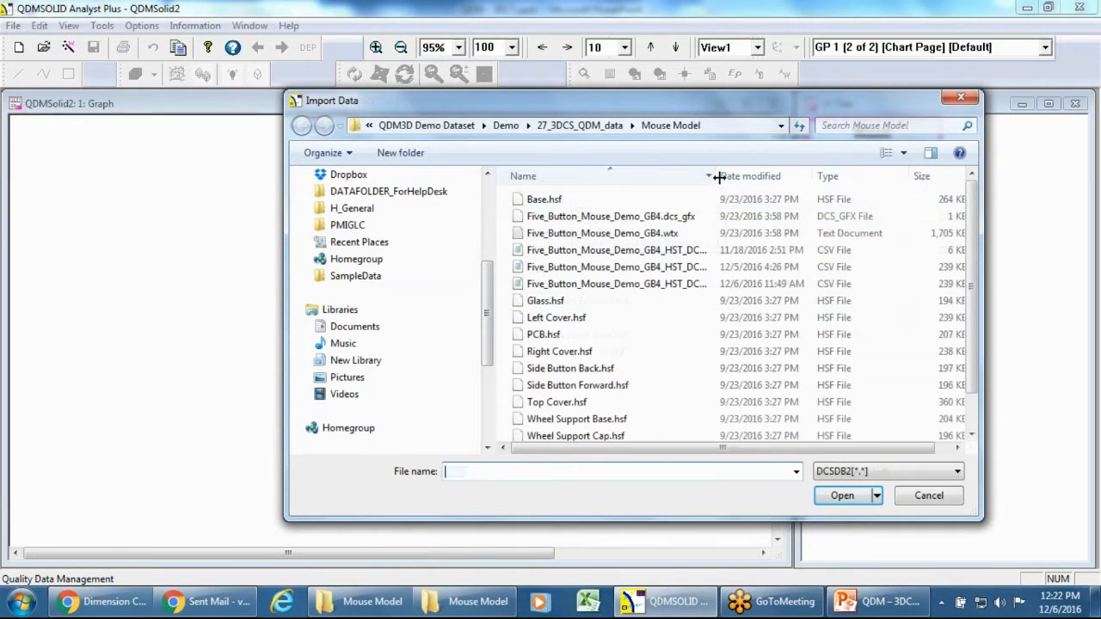
left_click_drag(717, 177, 860, 192)
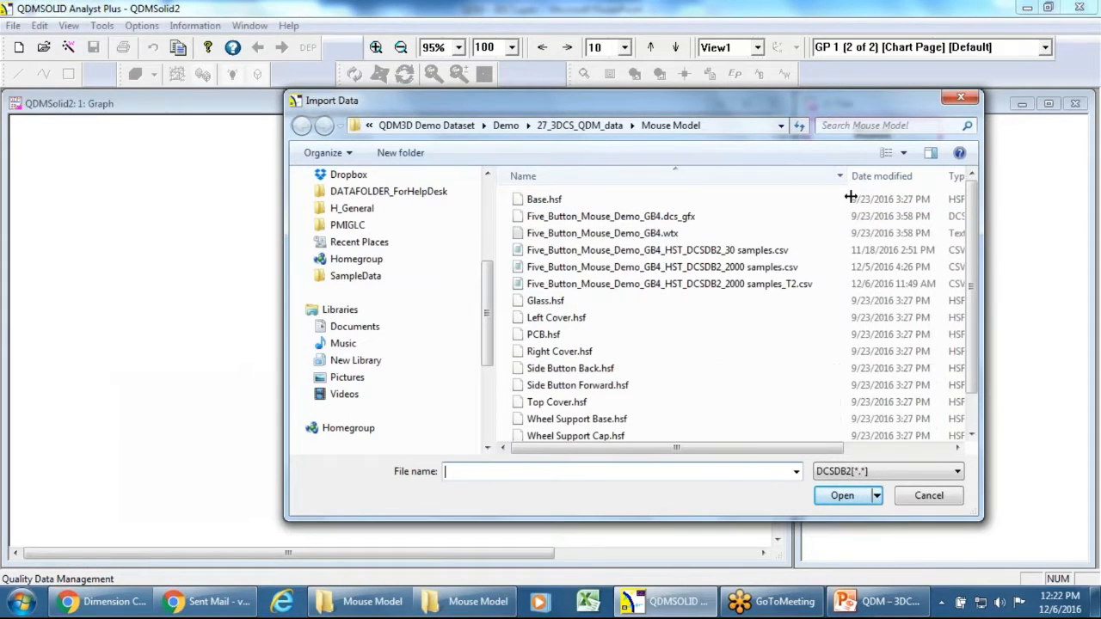
left_click(715, 267)
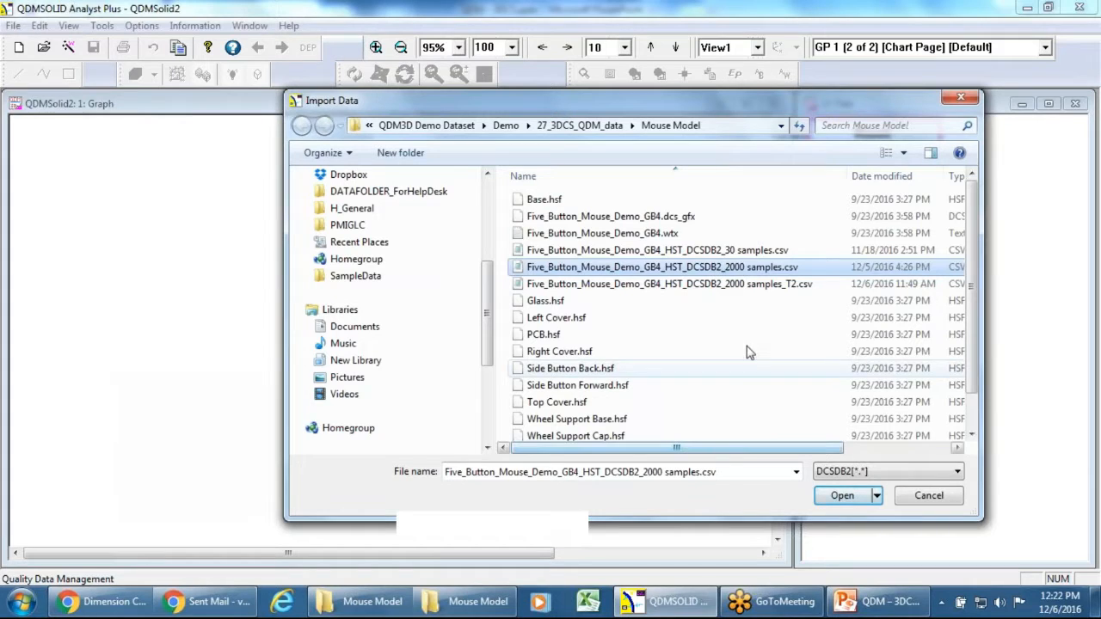
left_click(855, 497)
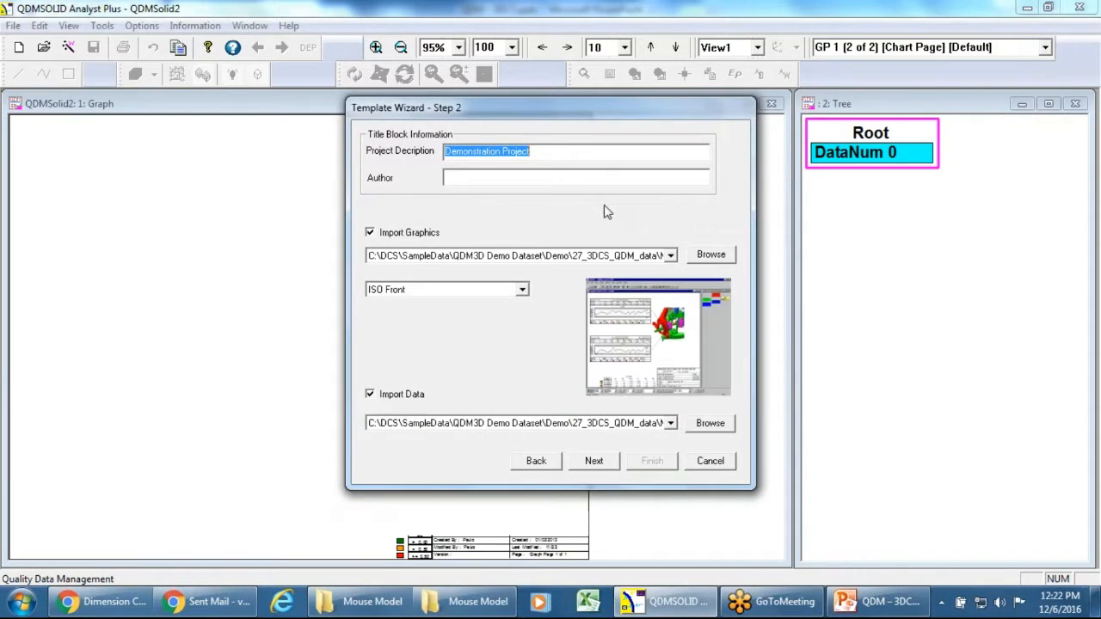
left_click(595, 461)
Step: Generate the template with Comparator charts, unmerged, with data sorting set to 0 charts per page and ergonomic layout on report pages
left_click(387, 155)
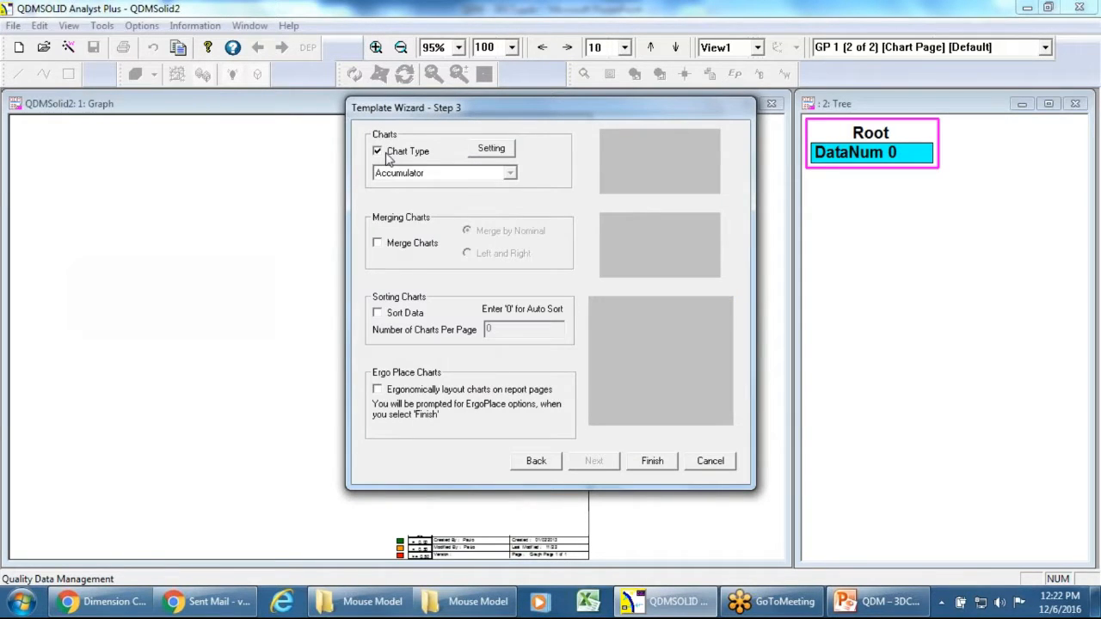
left_click(510, 173)
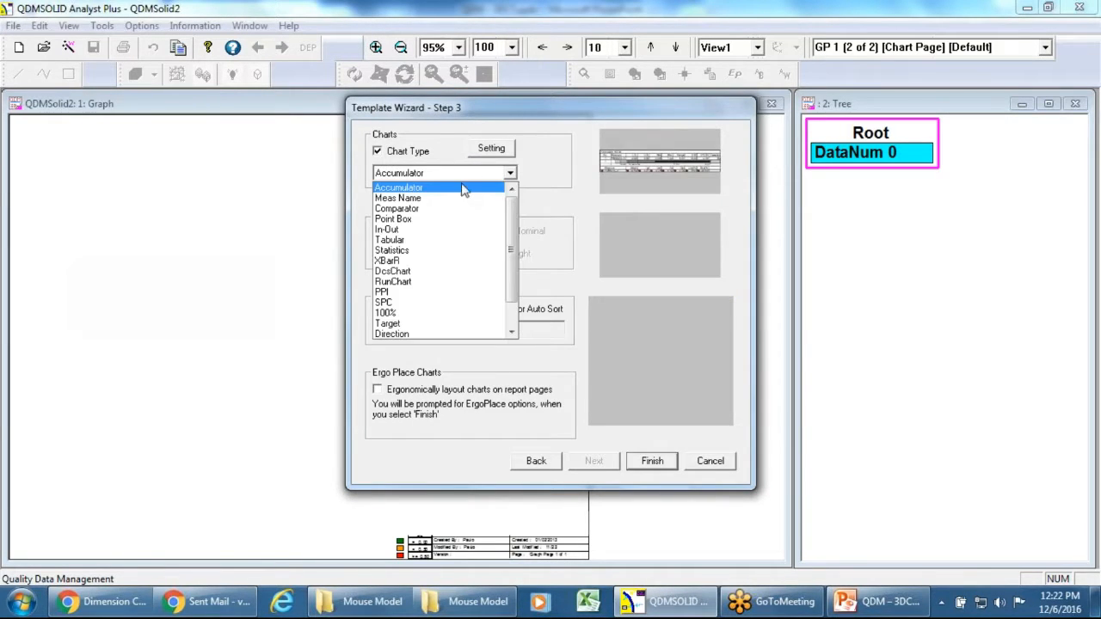
left_click(417, 209)
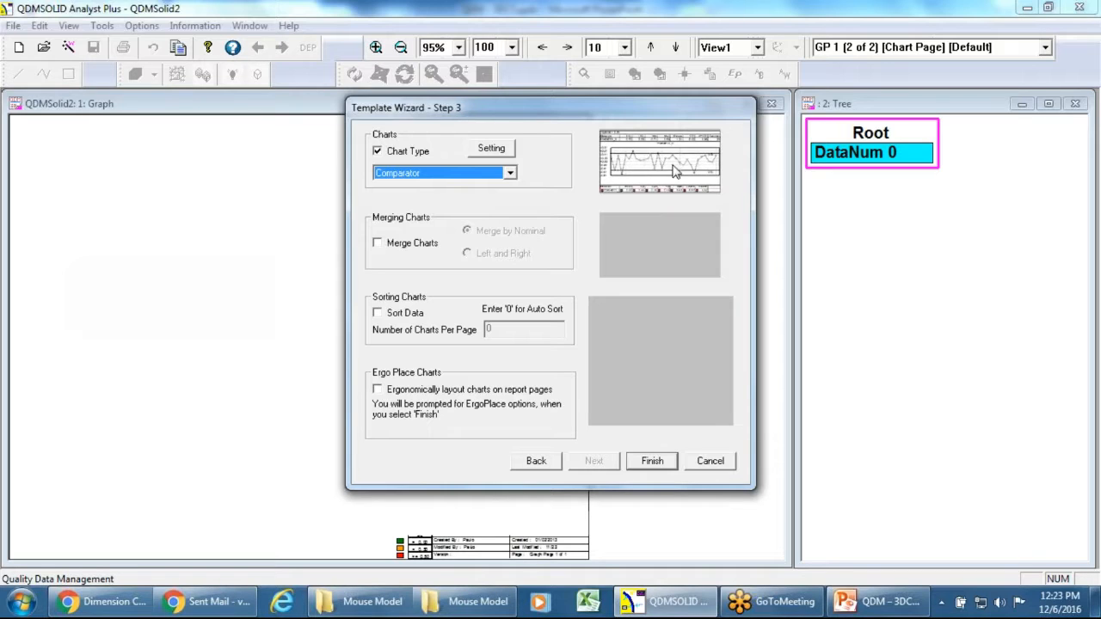
left_click(378, 245)
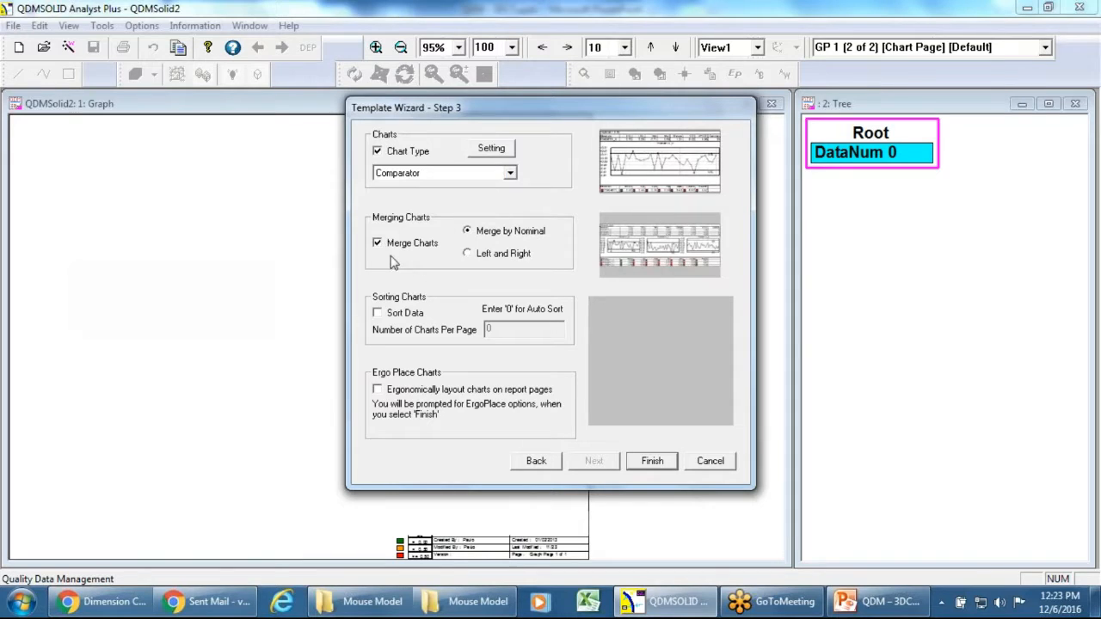
left_click(378, 243)
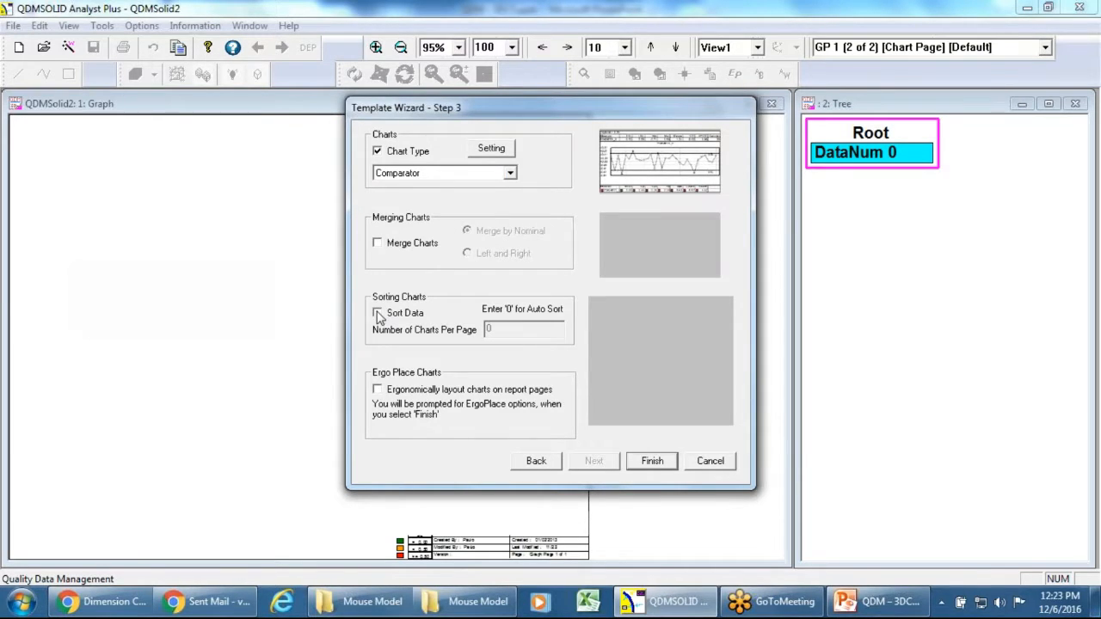
left_click(378, 315)
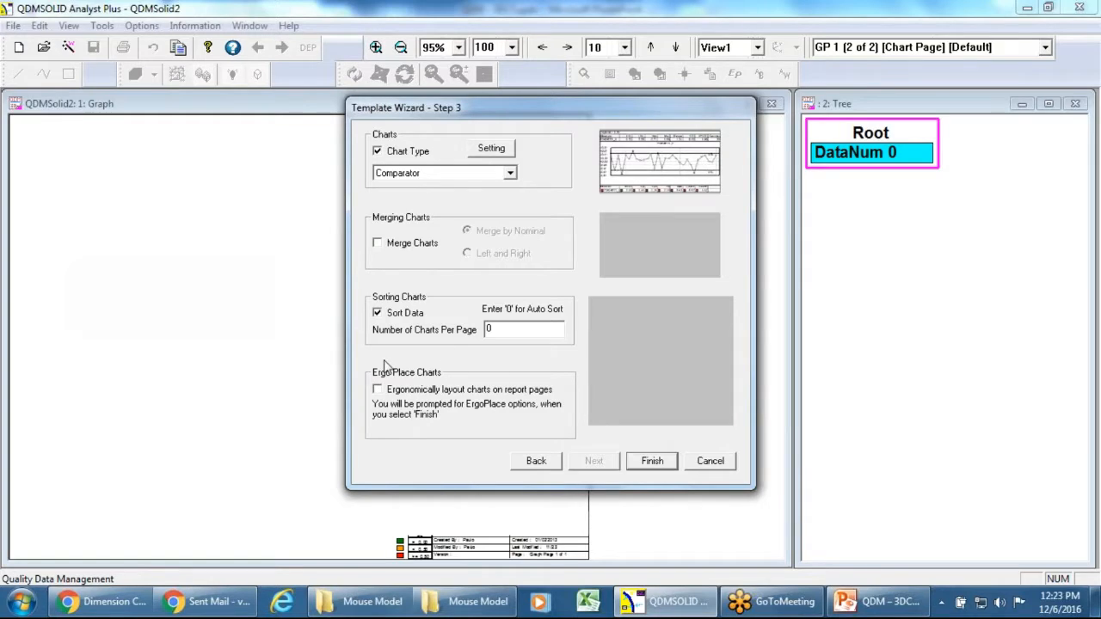
left_click(377, 391)
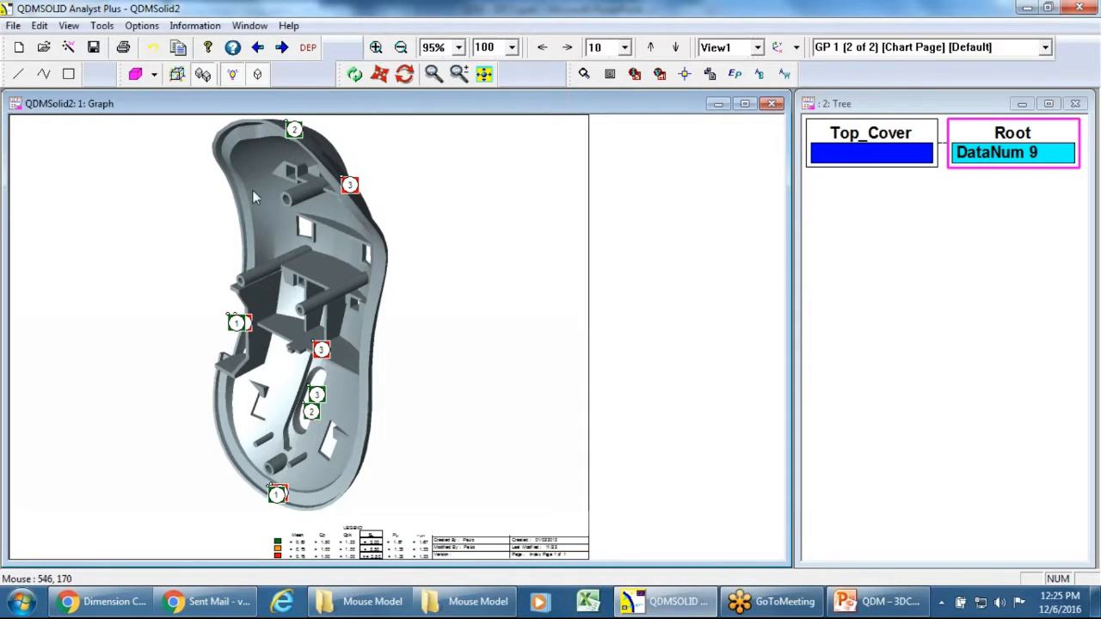
Step: Rotate the top cover on the index page and look through the chart pages with their measurement charts
left_click(405, 74)
left_click_drag(325, 204, 218, 333)
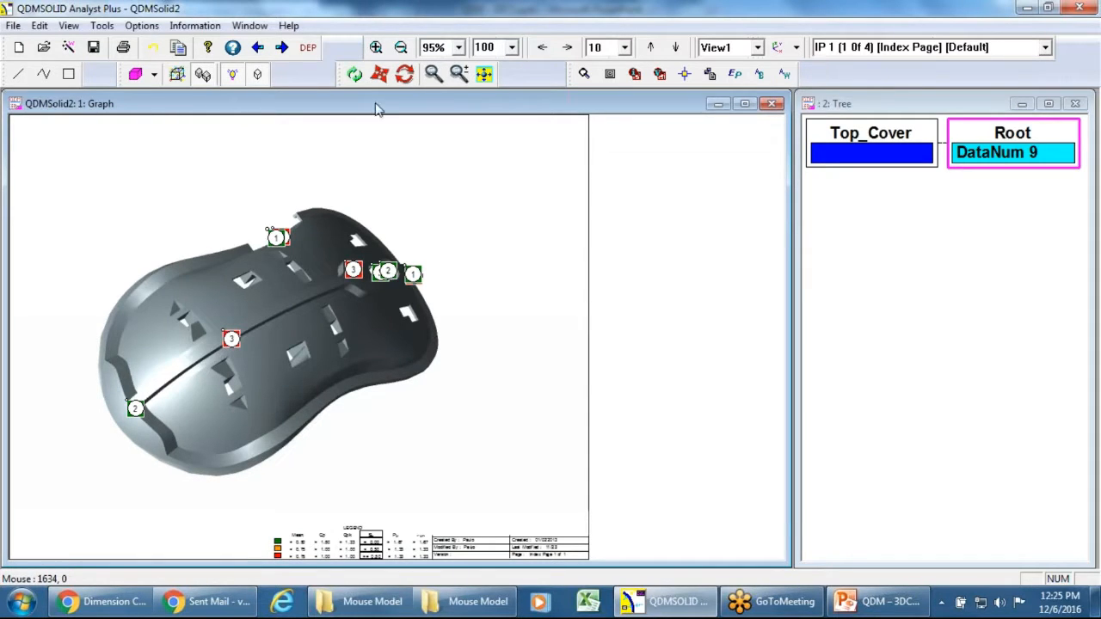
left_click(282, 48)
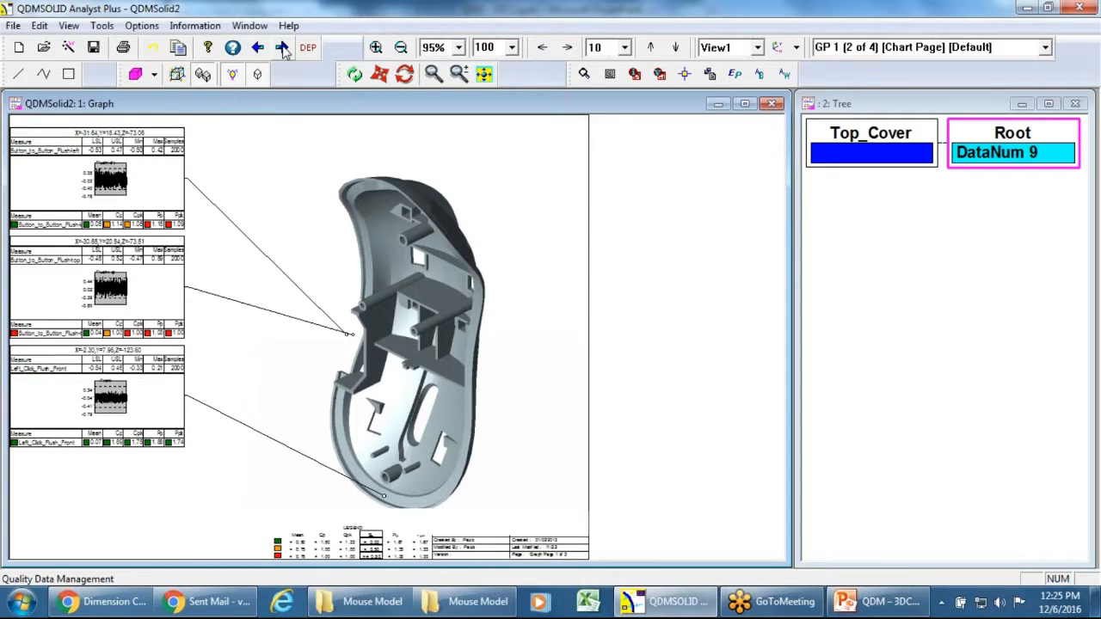
left_click(282, 48)
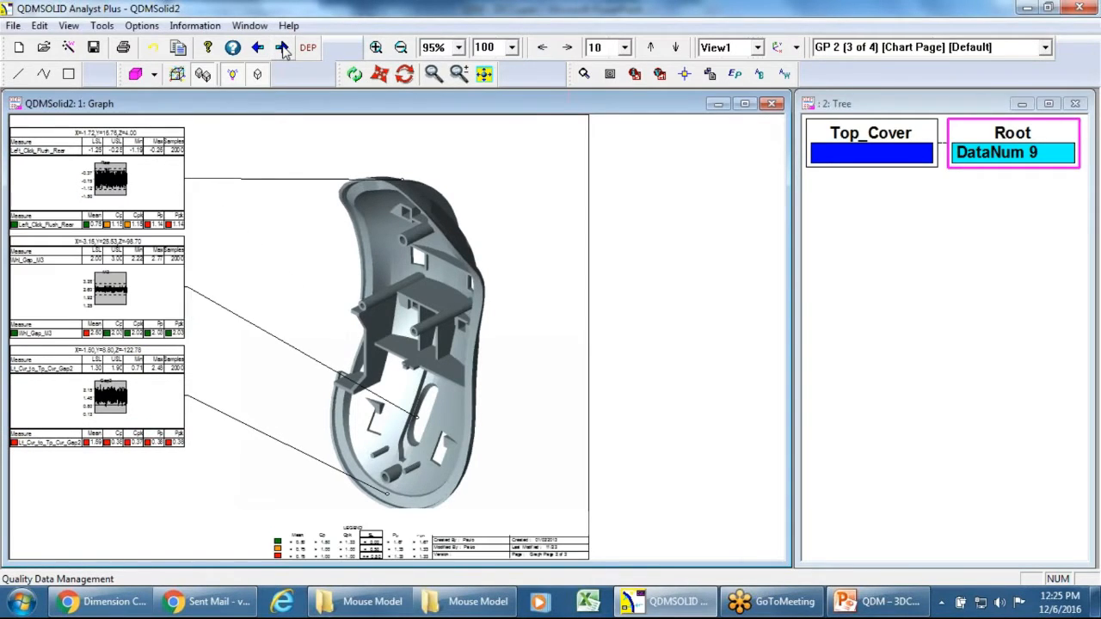
left_click(282, 49)
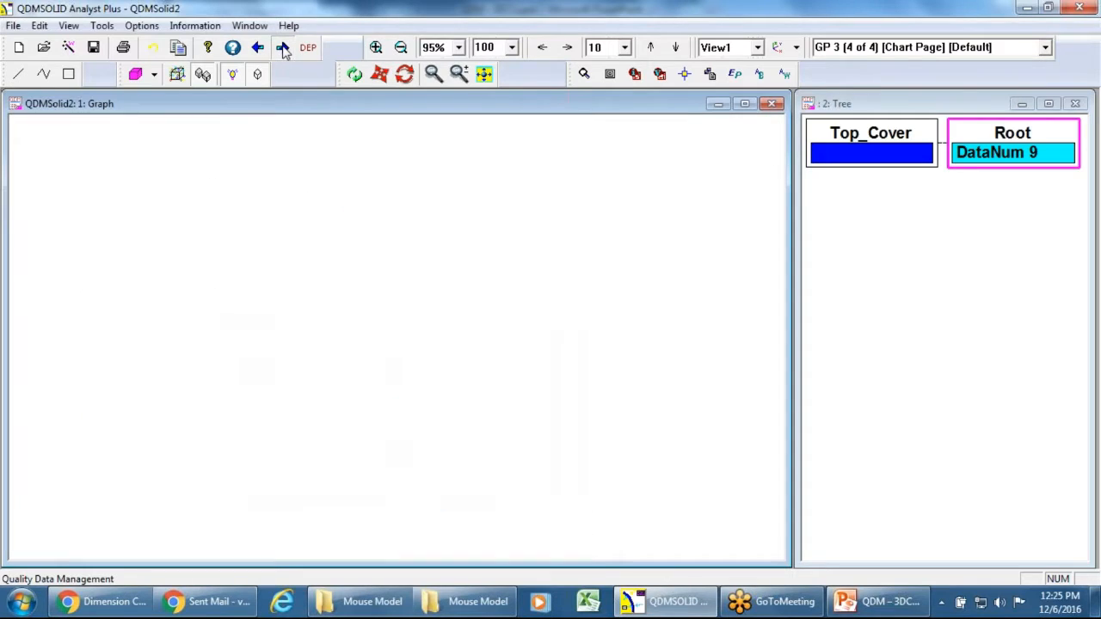
left_click(282, 48)
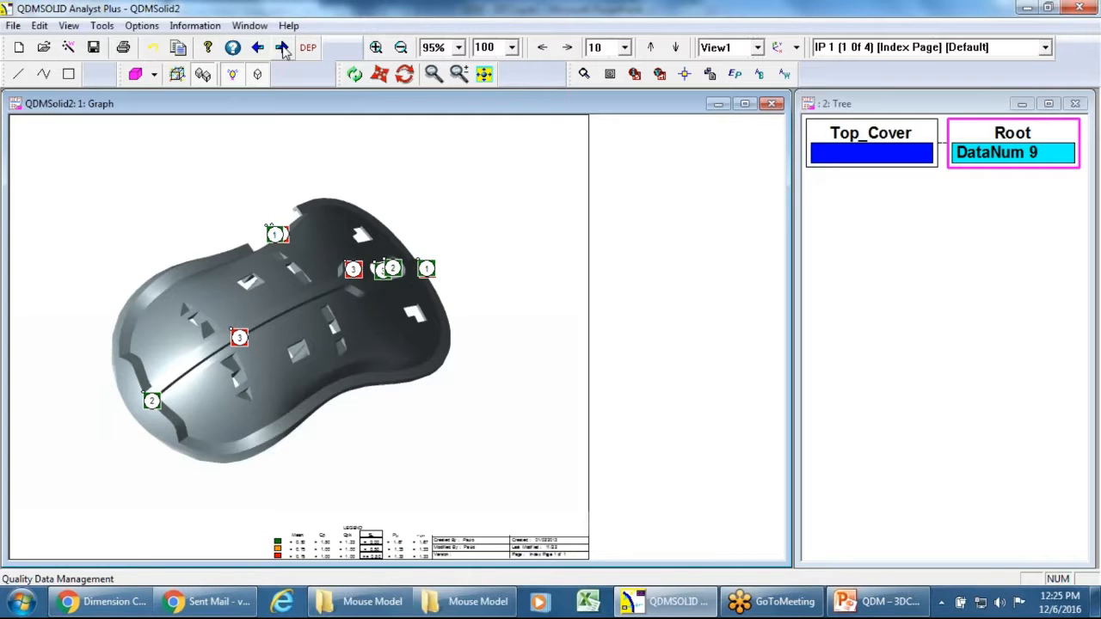
left_click(283, 48)
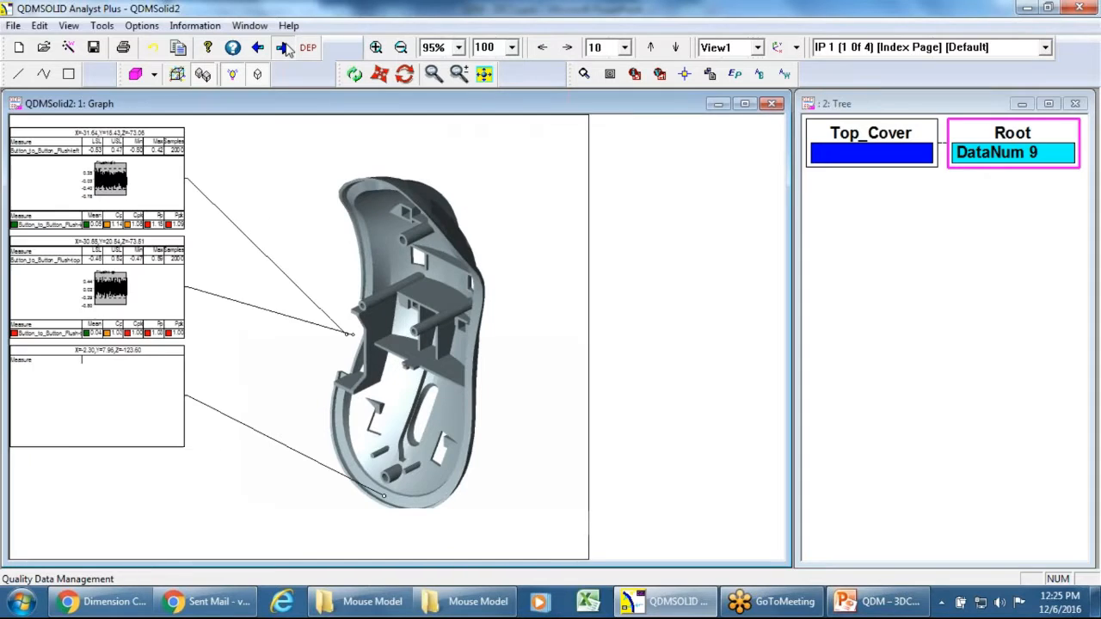
left_click(284, 48)
left_click(284, 48)
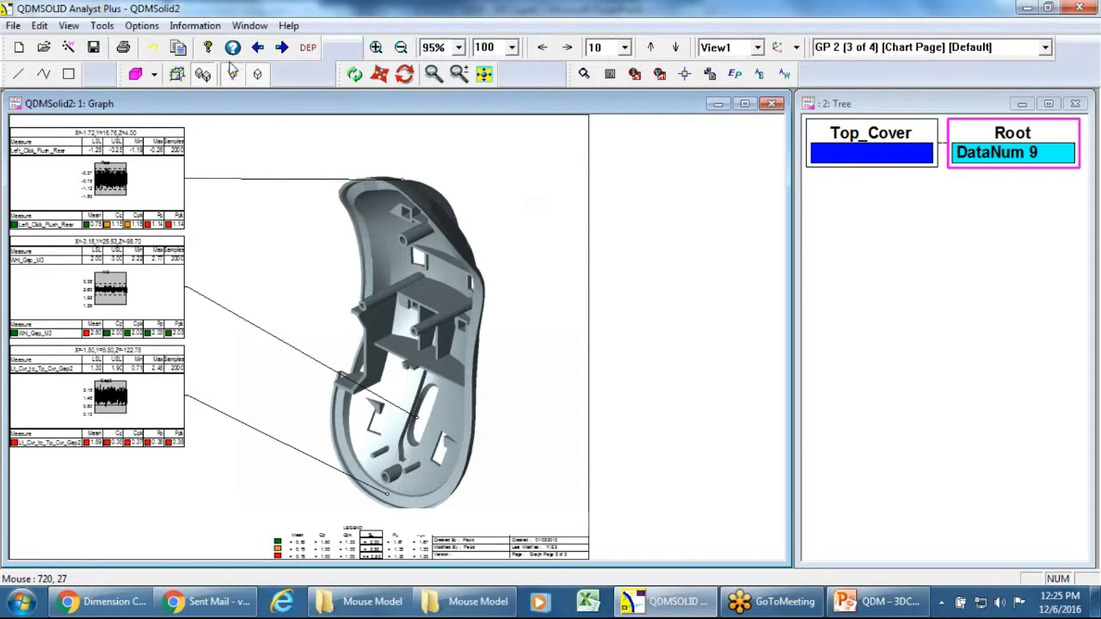
Step: Import all HSF part files from the Mouse Model folder, from Base.hsf through Wheel.hsf, into the template
left_click(12, 26)
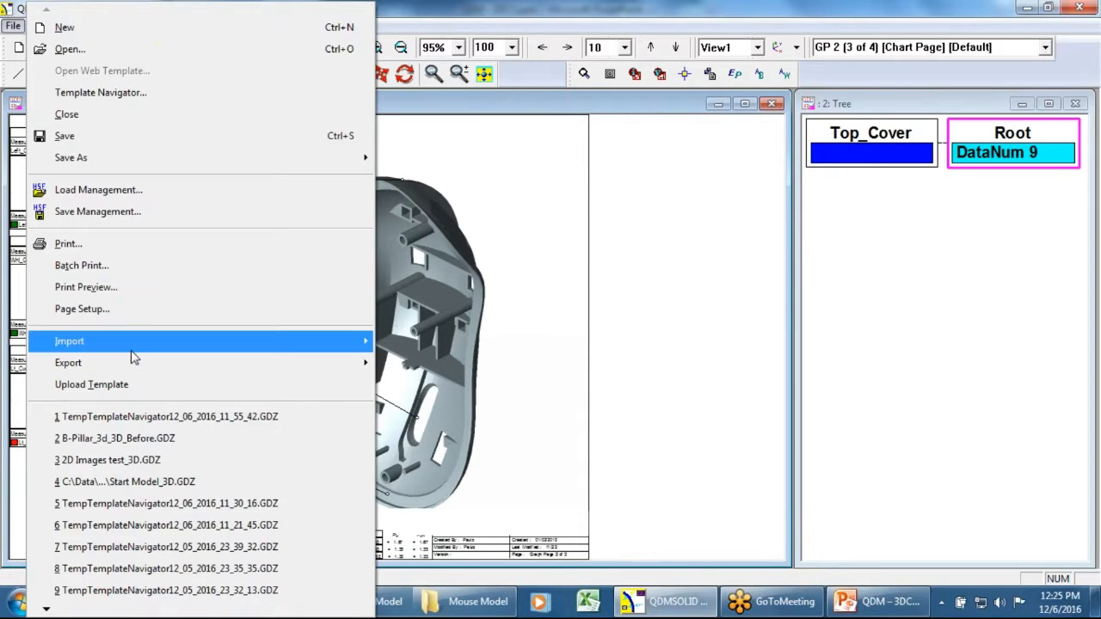
mouse_move(135, 351)
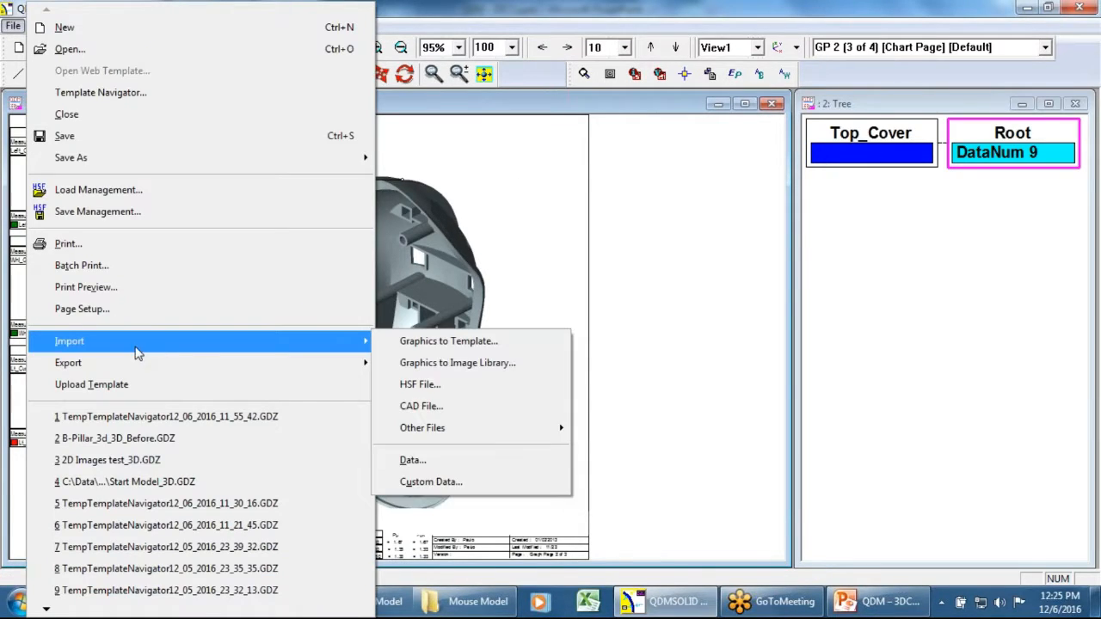
left_click(430, 385)
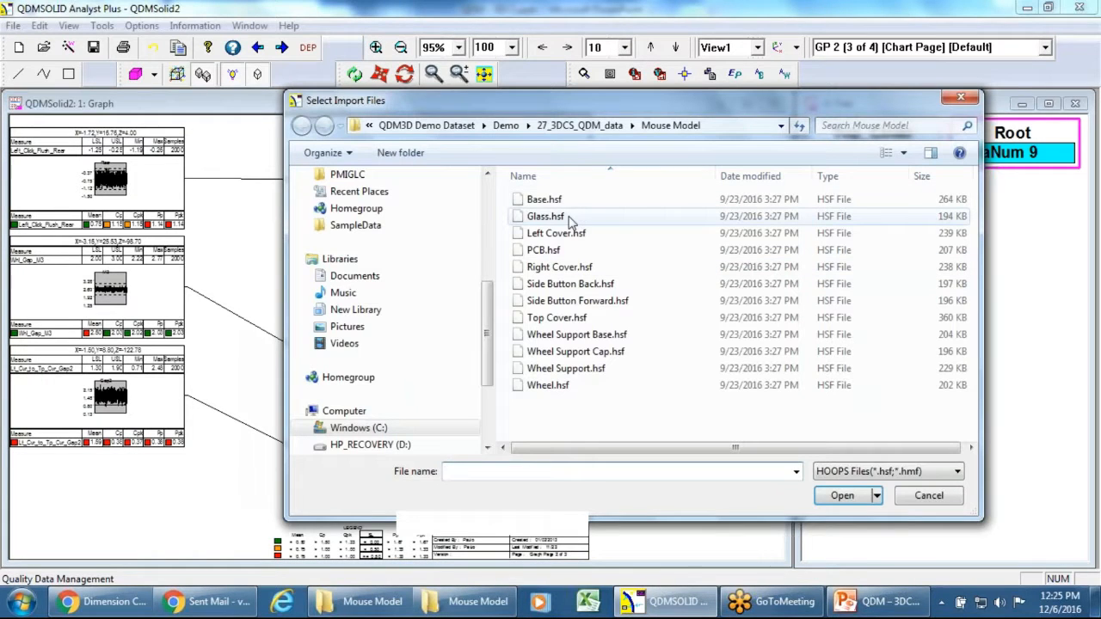
left_click(557, 200)
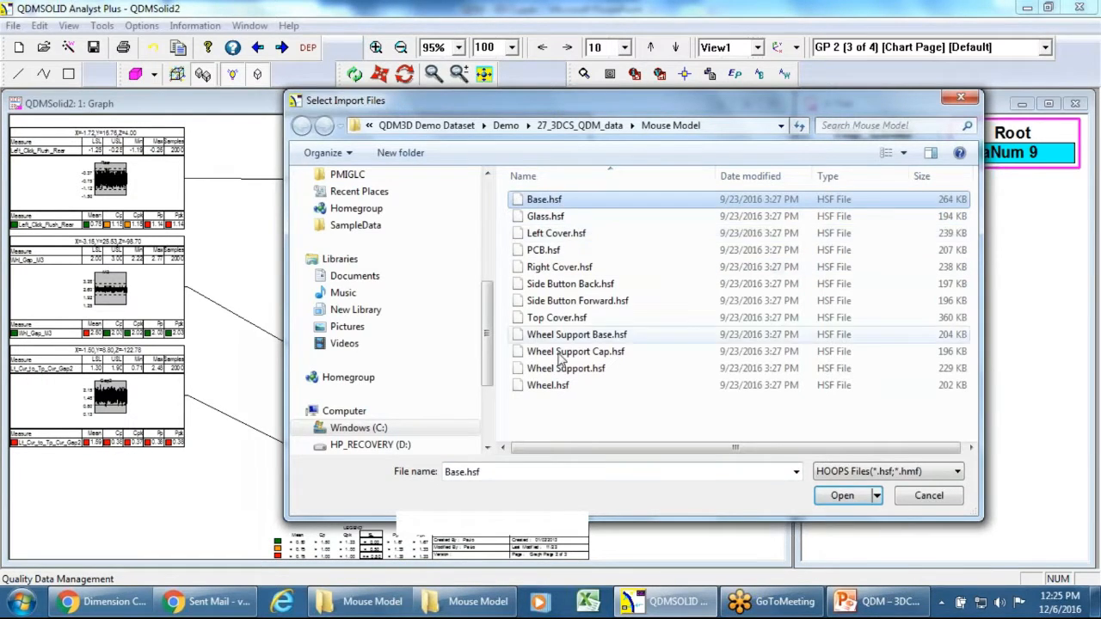
left_click(555, 387, "ctrl")
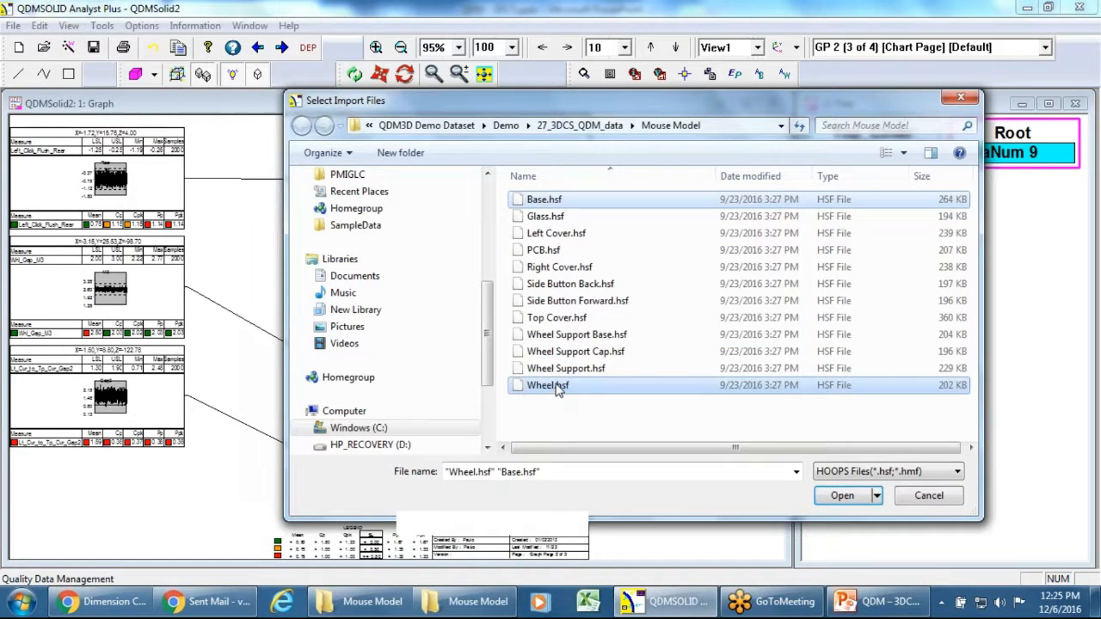
left_click(554, 199, "shift")
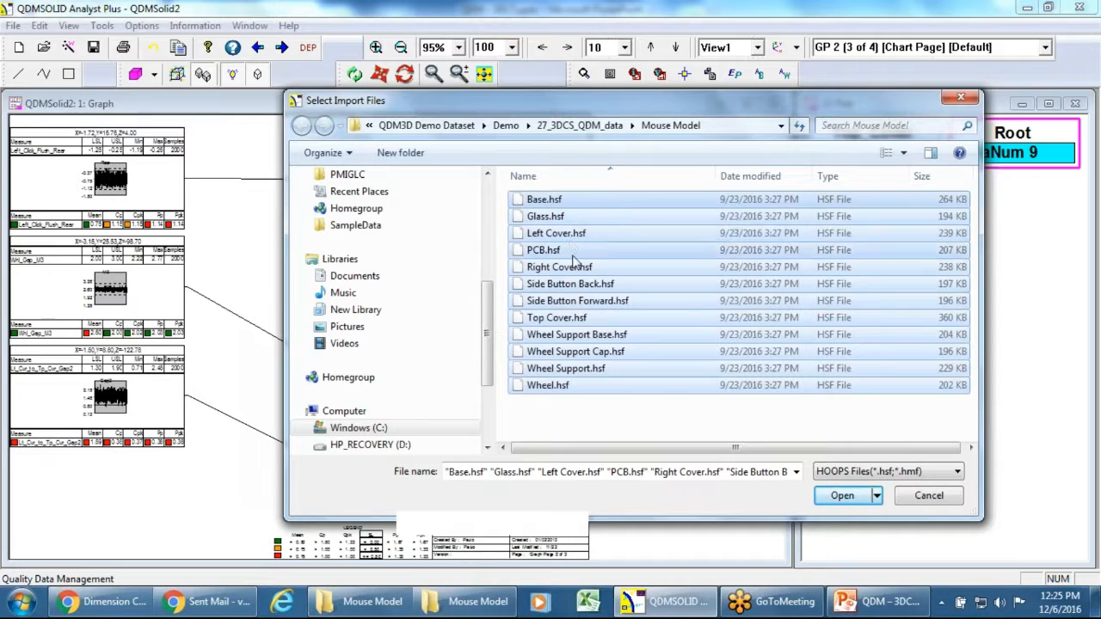
left_click(557, 318)
left_click(548, 386, "shift")
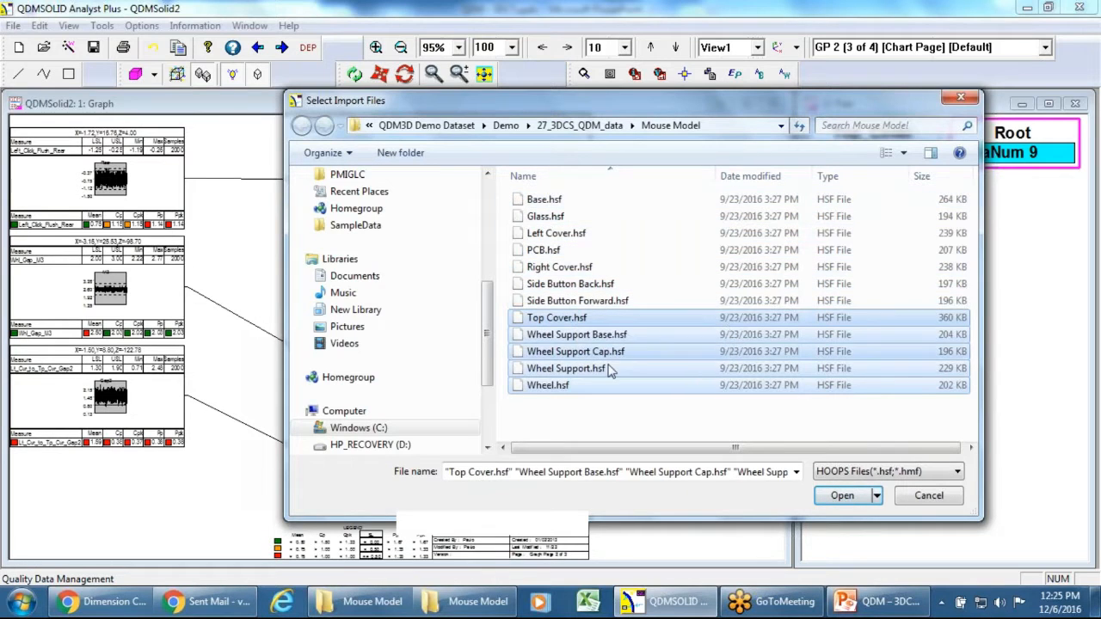
left_click(549, 198, "shift")
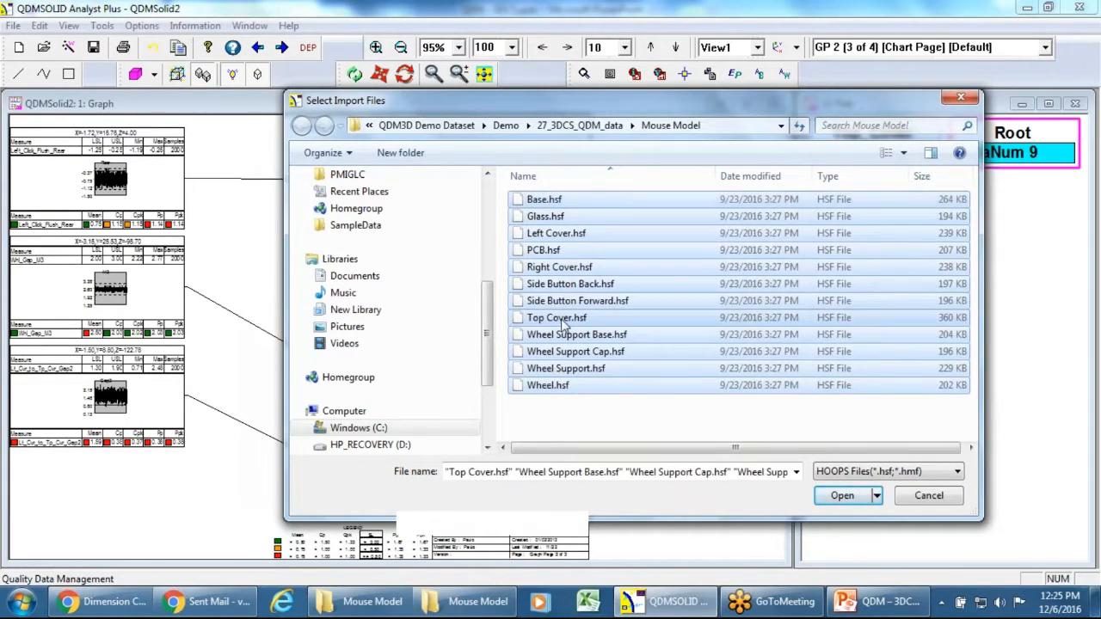
left_click(834, 497)
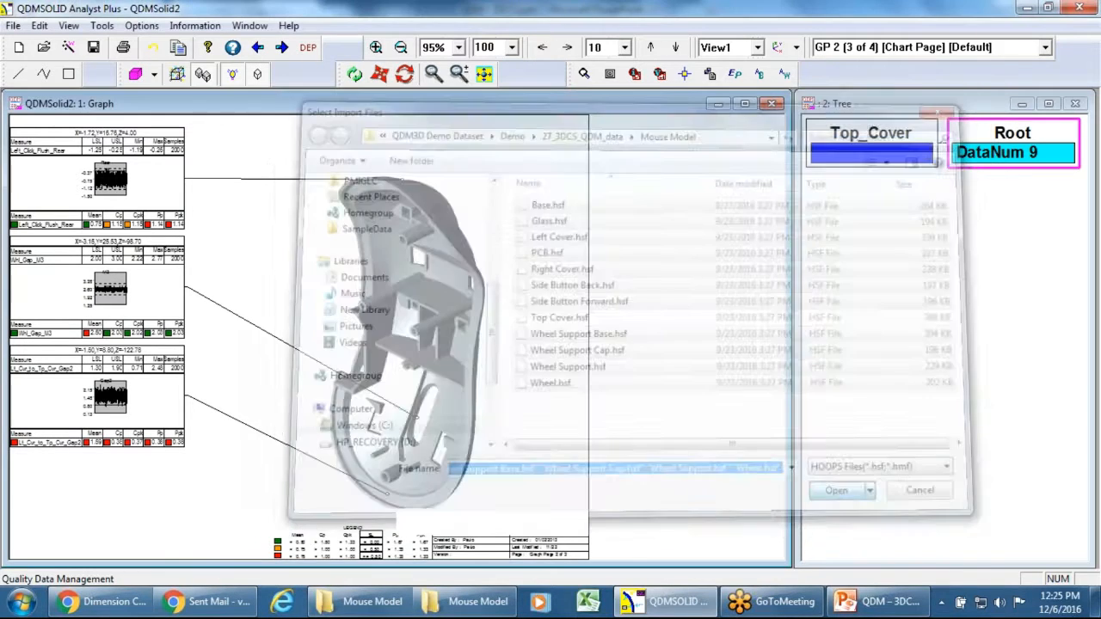
Step: Fit the assembled mouse in the view and look through the report pages, ending on chart page GP 1
left_click(485, 76)
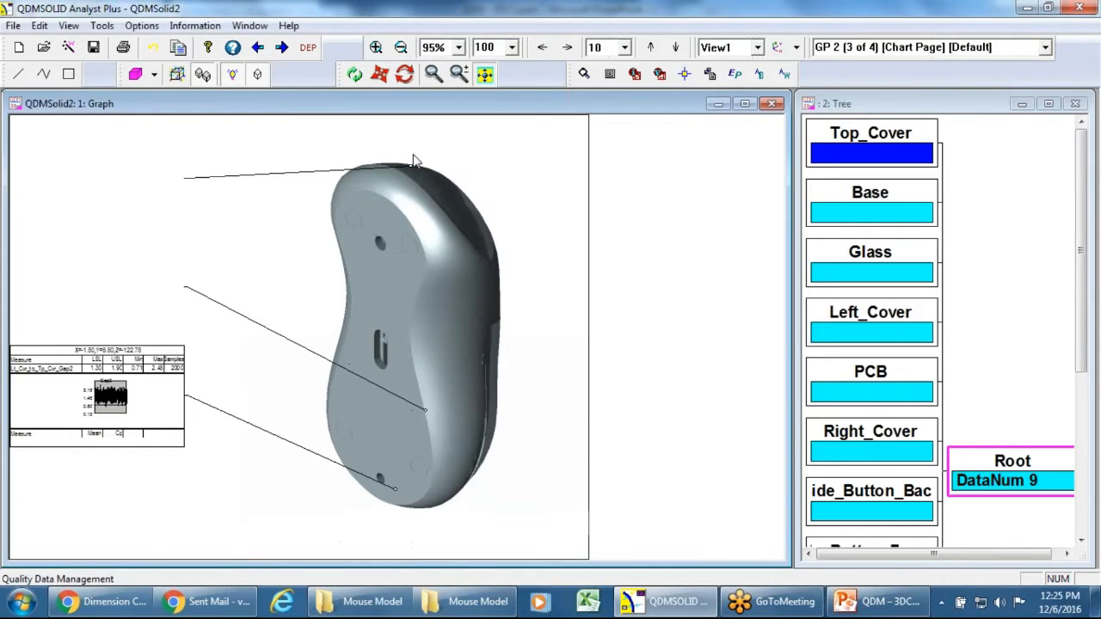
left_click(283, 48)
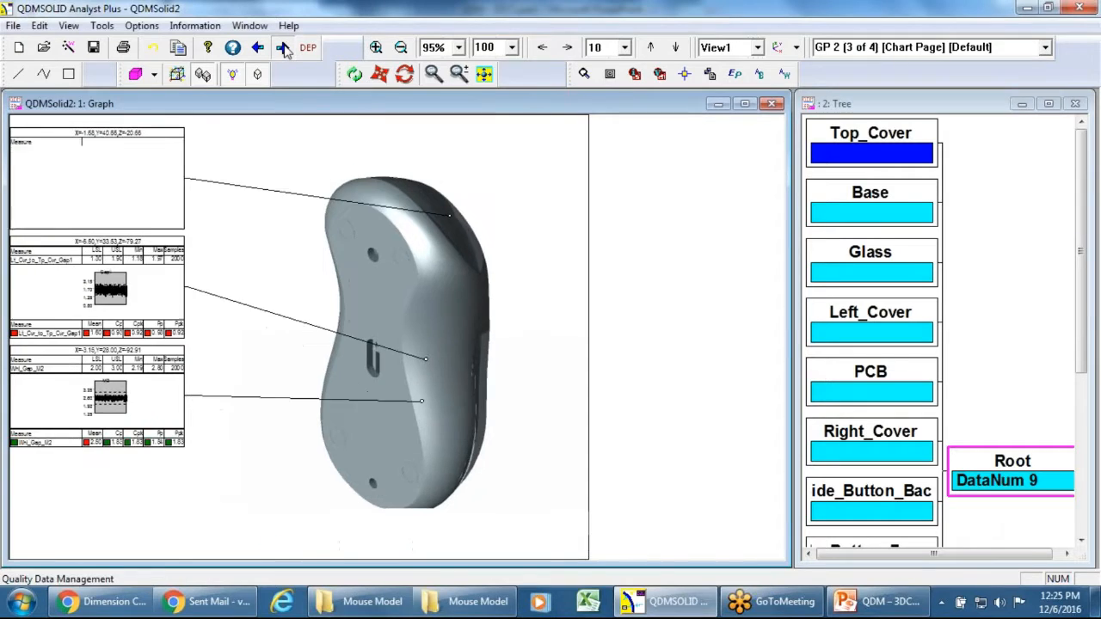
left_click(283, 49)
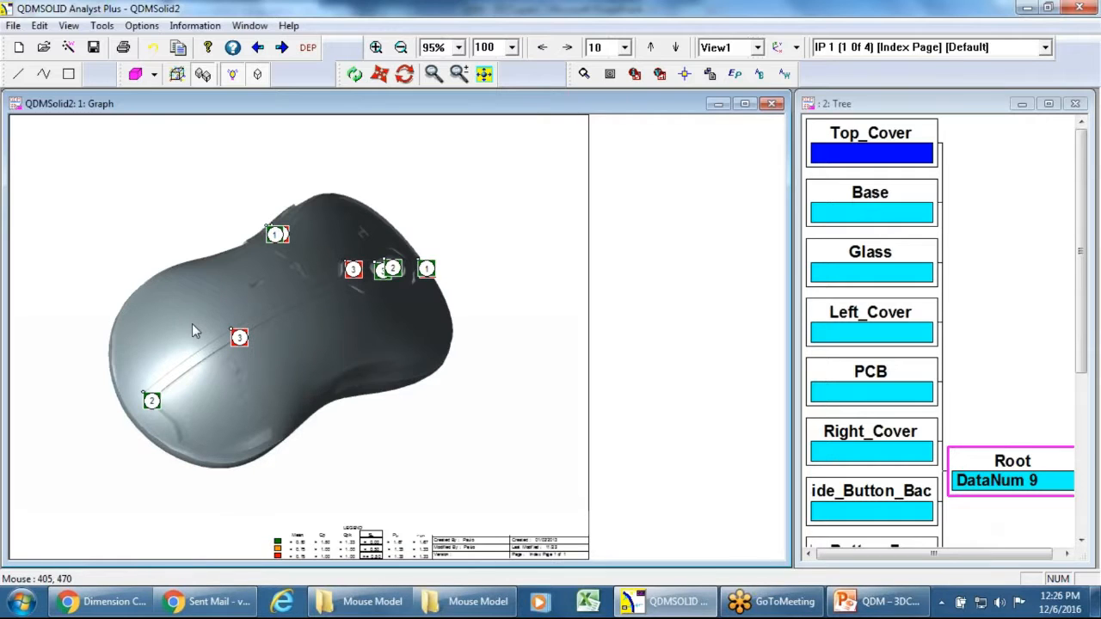
left_click(281, 49)
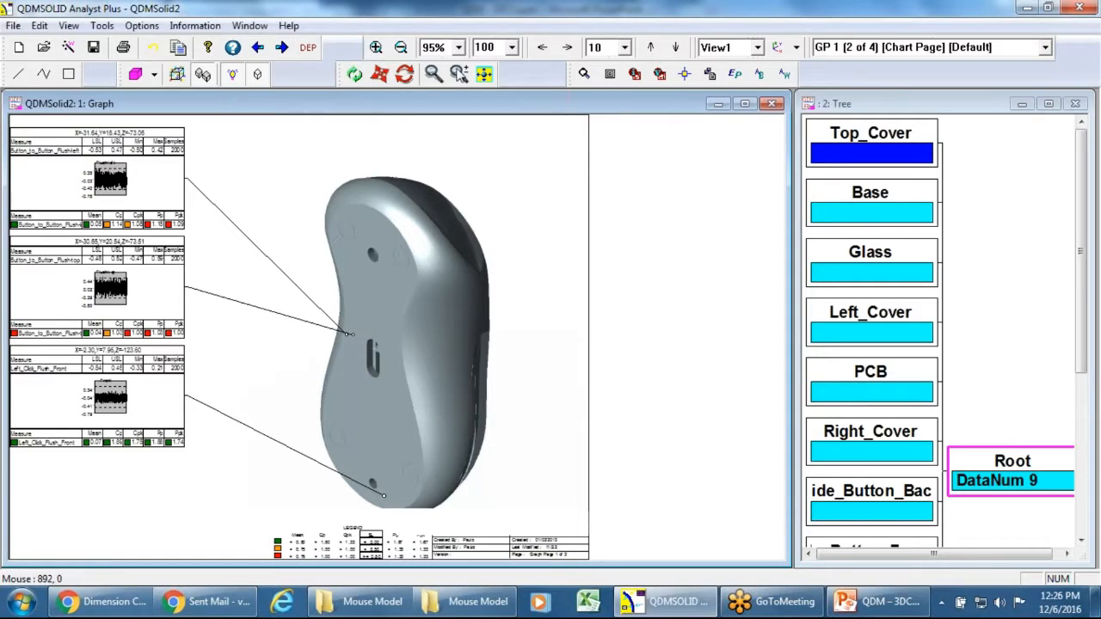
Step: Rotate the mouse top side up on GP 1 and place the two Button_to_Button charts beside it and Left_Click_Flush_Front at its upper right
left_click(412, 74)
left_click_drag(383, 361, 304, 253)
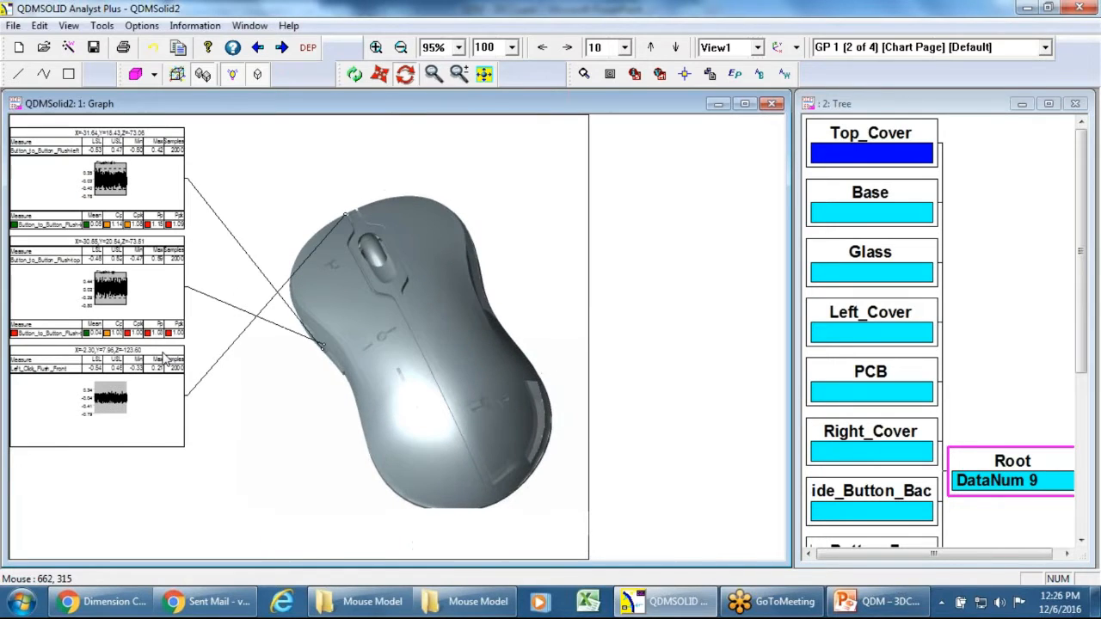
left_click_drag(128, 405, 385, 172)
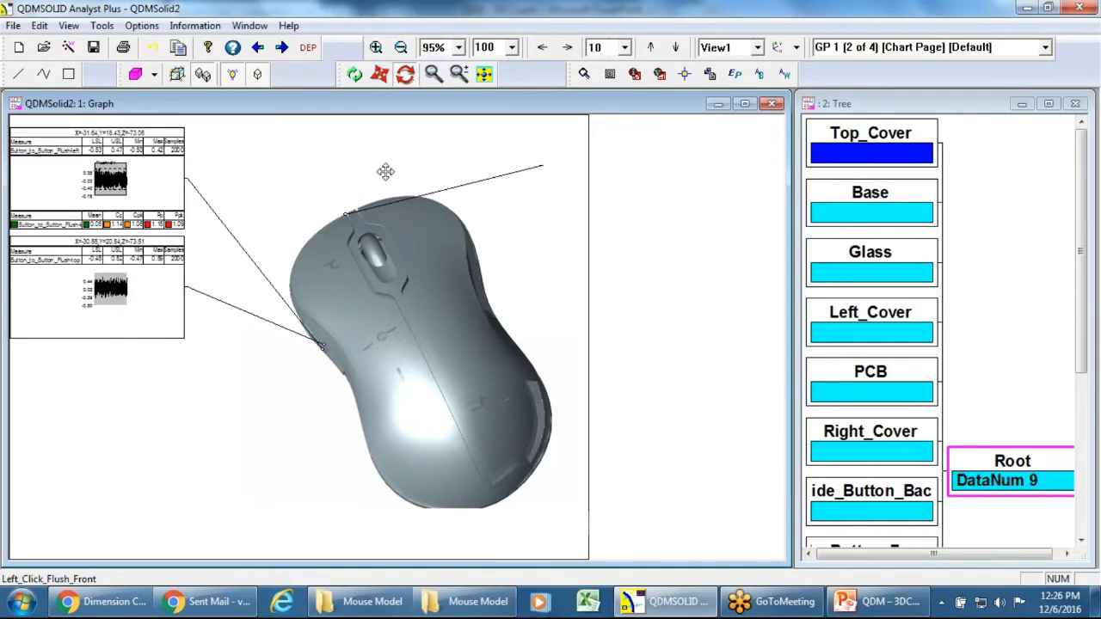
left_click_drag(126, 305, 133, 419)
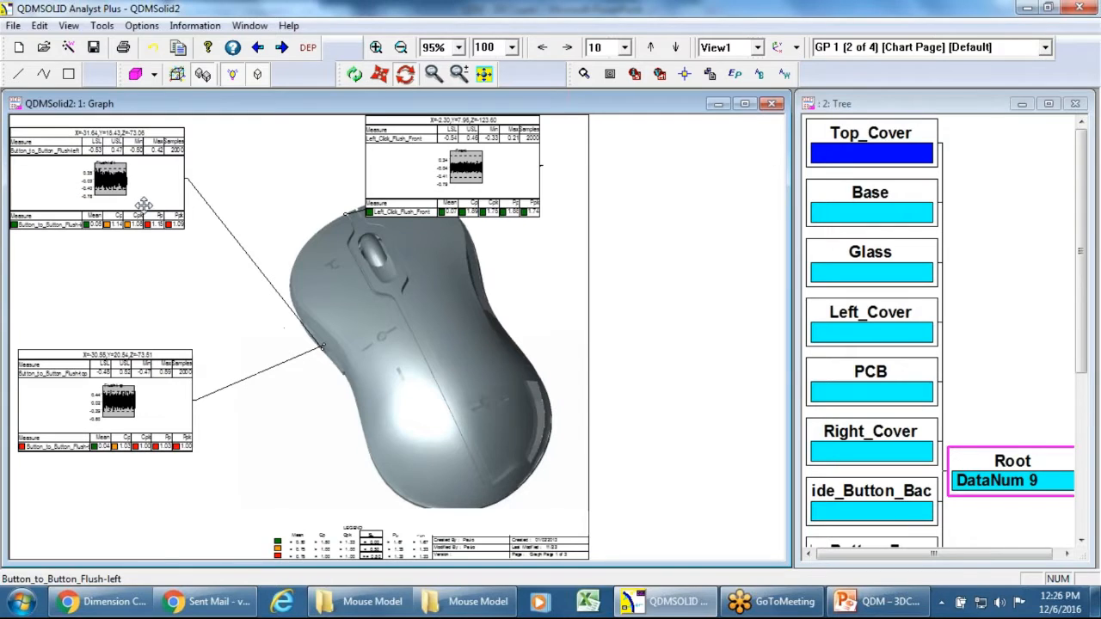
left_click_drag(123, 188, 128, 238)
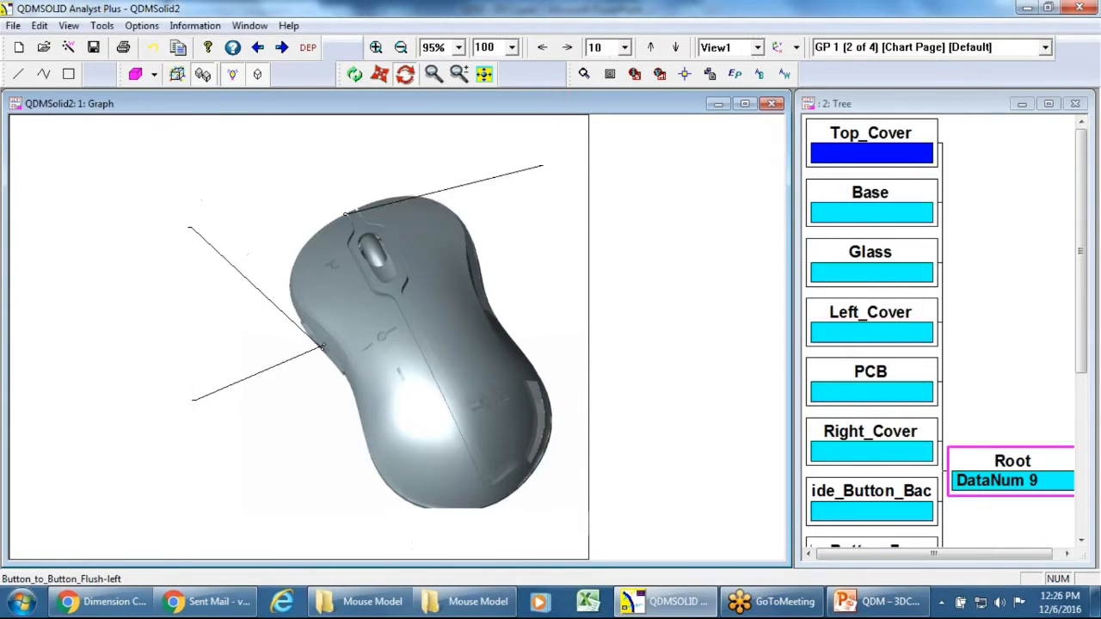
left_click_drag(118, 404, 262, 170)
left_click_drag(139, 220, 135, 393)
left_click_drag(182, 215, 135, 226)
left_click_drag(507, 158, 538, 162)
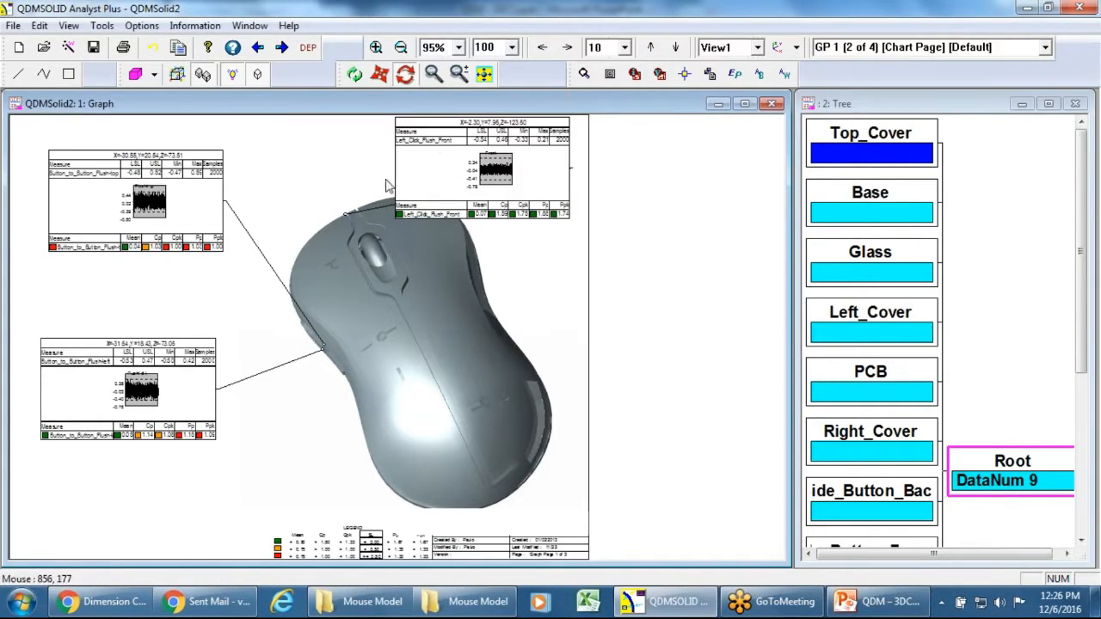
Step: Shrink the mouse graphic's frame on GP 1 and reposition it clear of the three measurement charts
left_click(659, 74)
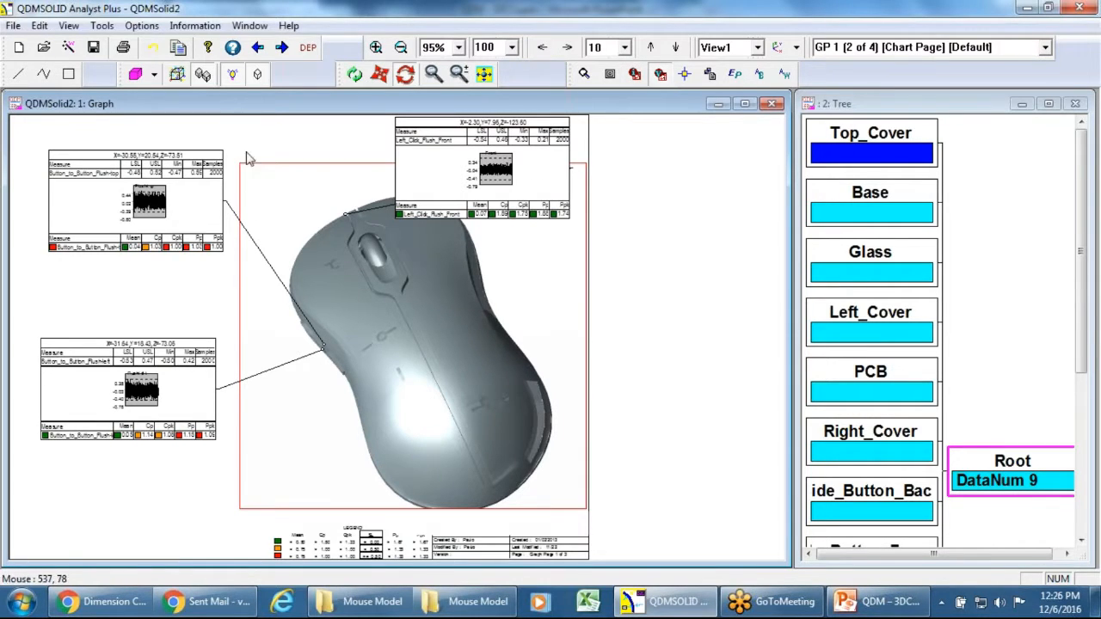
left_click_drag(241, 164, 337, 324)
left_click_drag(470, 361, 399, 331)
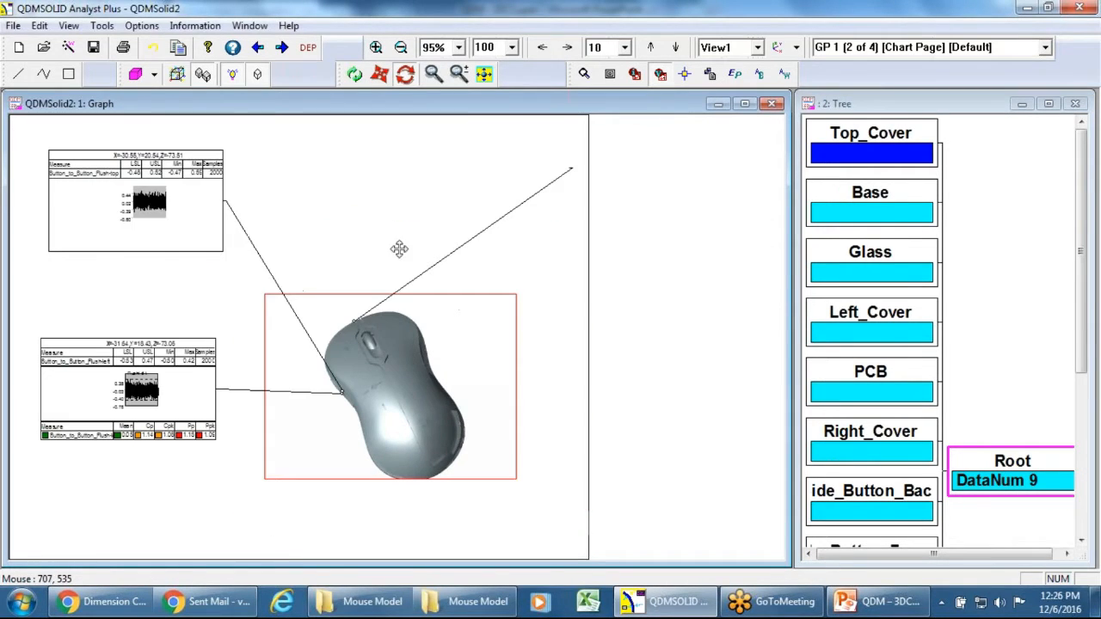
left_click(659, 74)
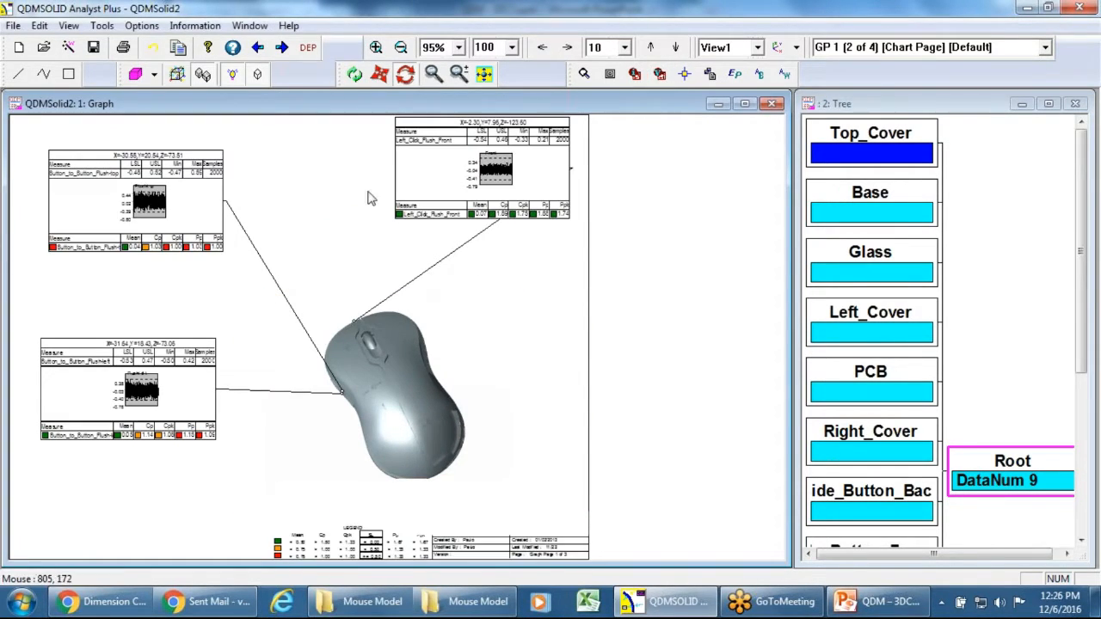
Step: On chart page GP 2, rotate the mouse so its top surface and scroll wheel face the viewer
left_click(283, 48)
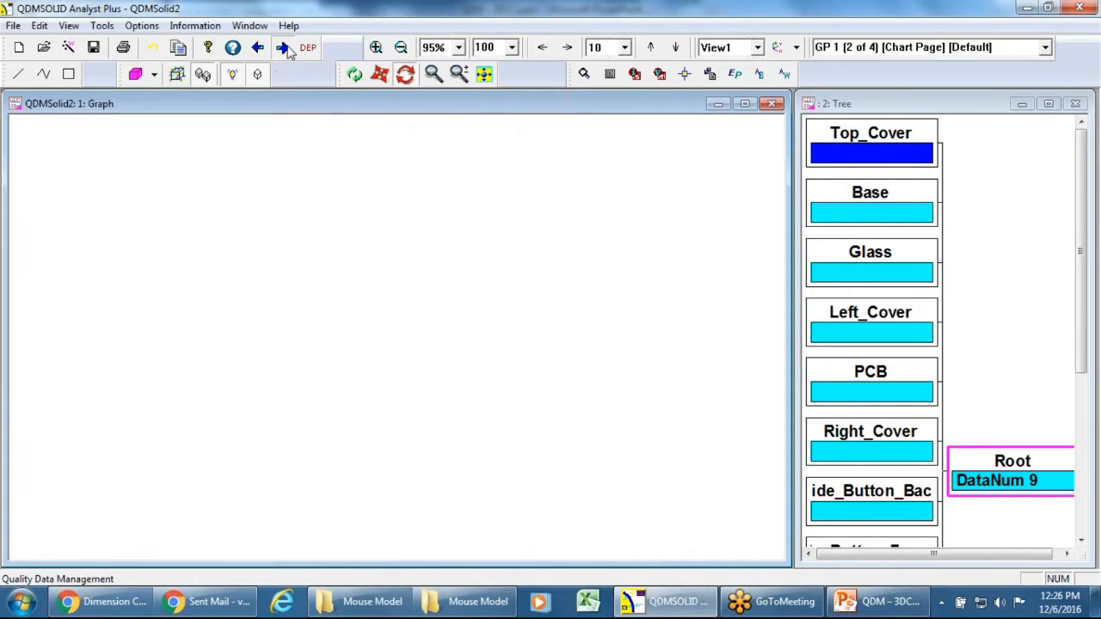
left_click(406, 75)
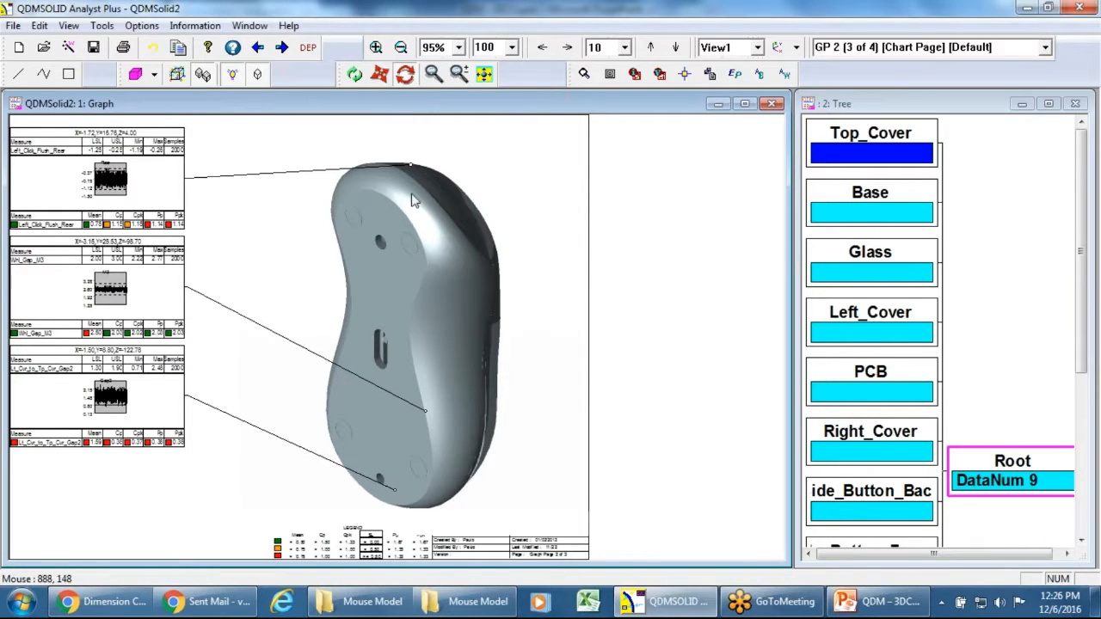
left_click_drag(403, 216, 315, 322)
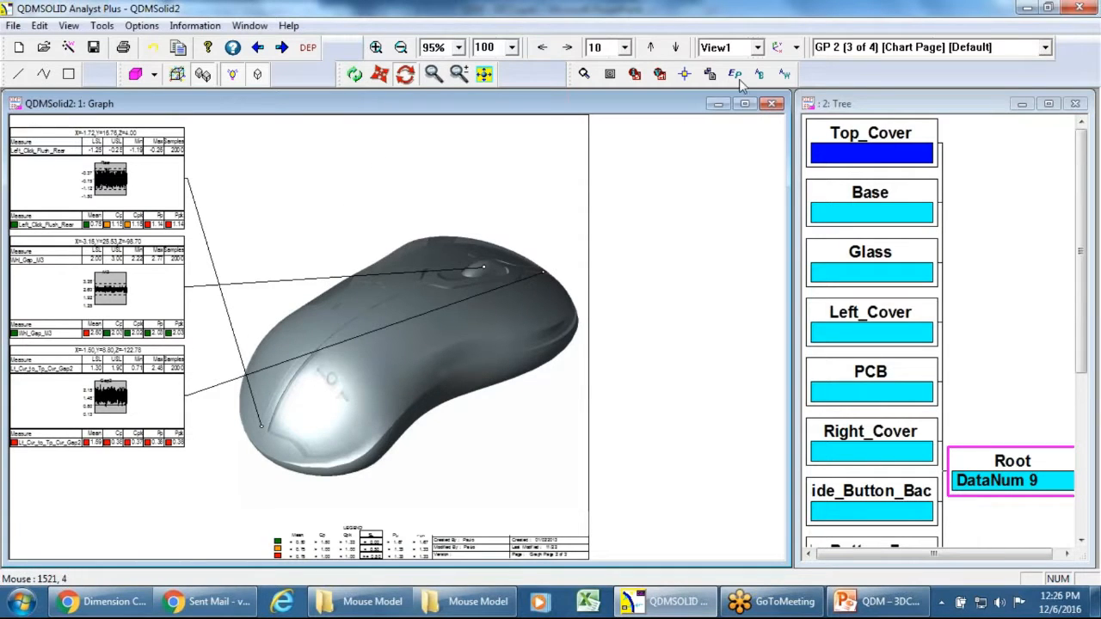
left_click(796, 49)
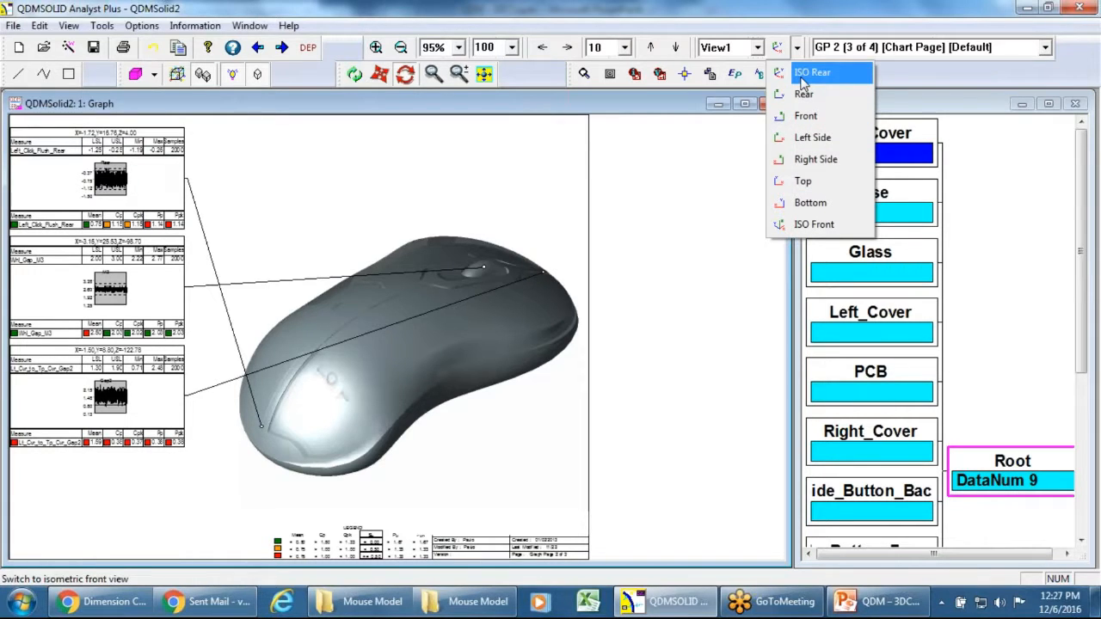
left_click(546, 159)
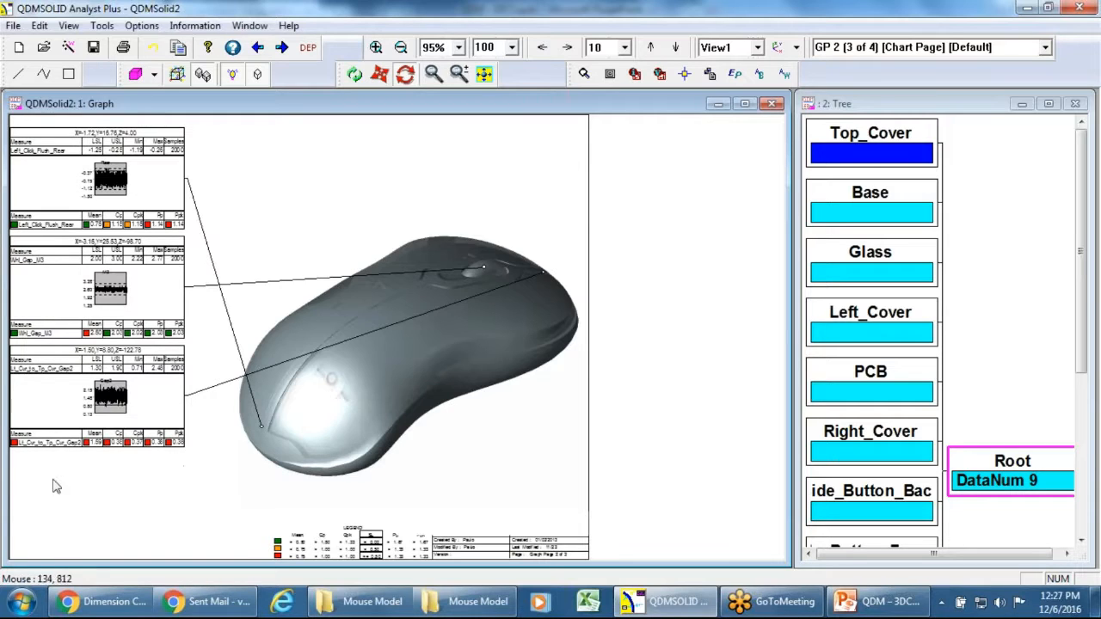
Step: Arrange the GP 2 charts around the mouse: Whl_Gap_M3 upper left, Lt_Cvr_to_Tp_Cvr_Gap2 upper right, Left_Click_Flush_Rear lower left
left_click_drag(107, 284, 354, 160)
left_click_drag(149, 409, 486, 464)
left_click_drag(123, 195, 135, 299)
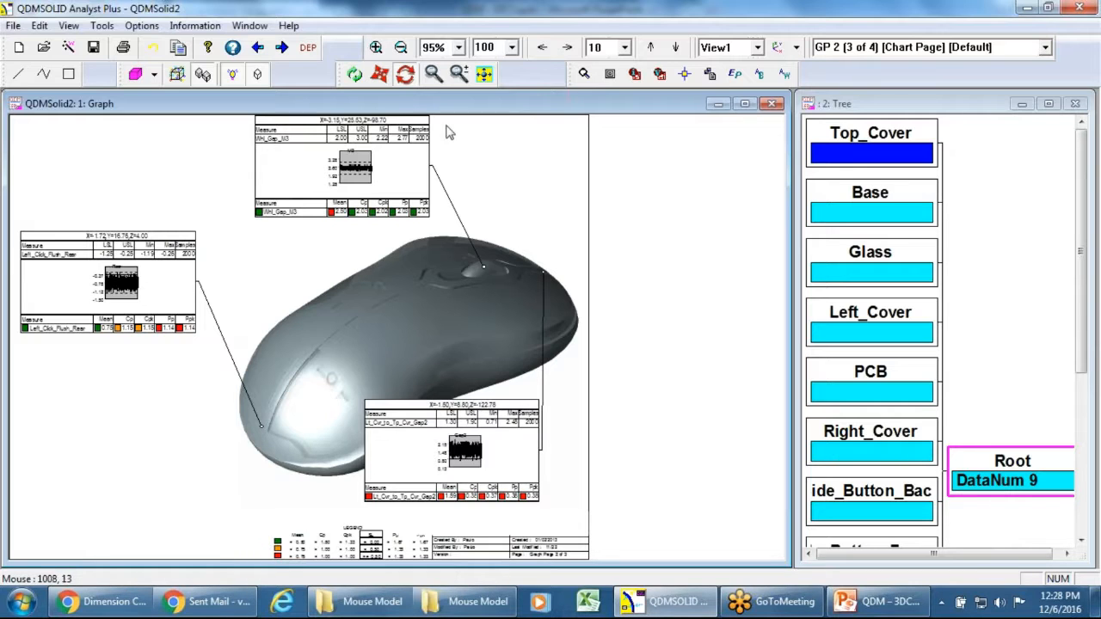
left_click_drag(327, 167, 235, 172)
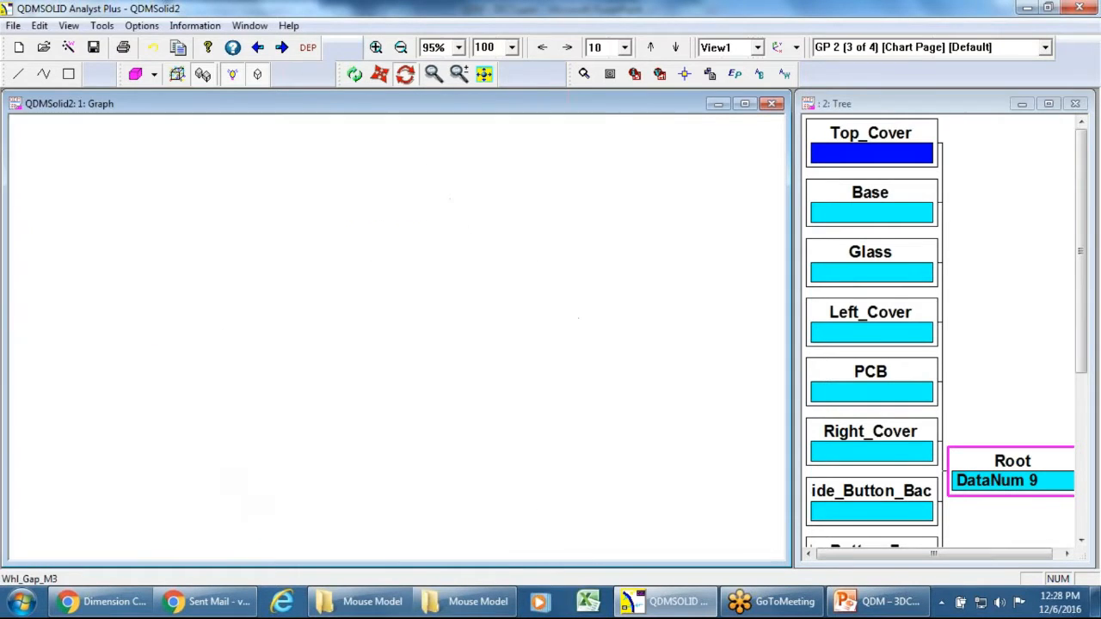
left_click_drag(454, 433, 496, 431)
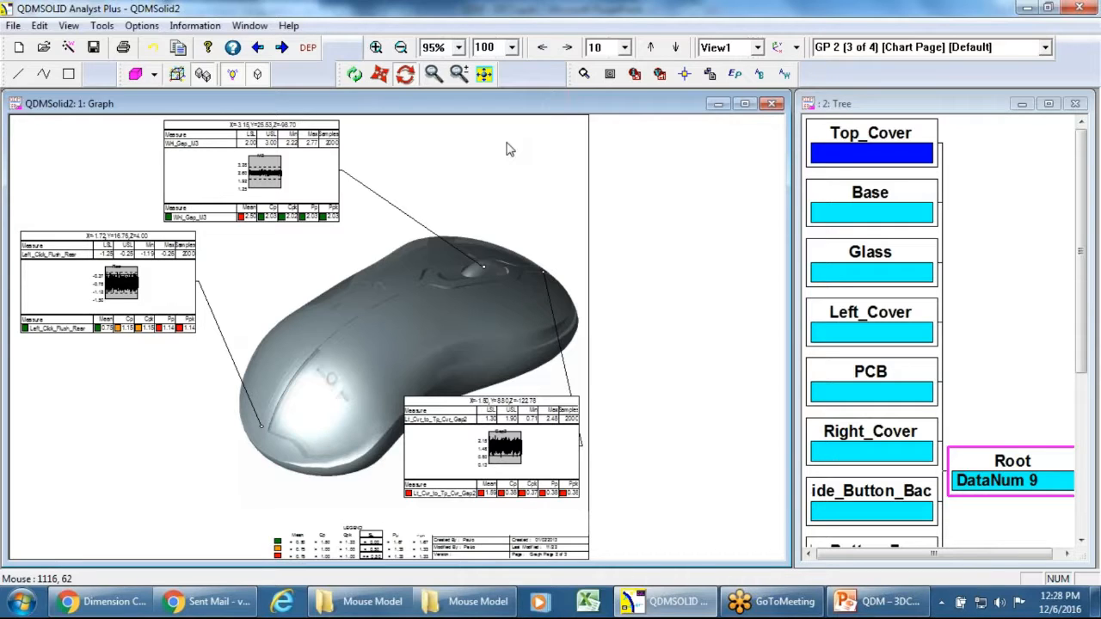
left_click_drag(496, 441, 503, 170)
left_click_drag(251, 153, 190, 155)
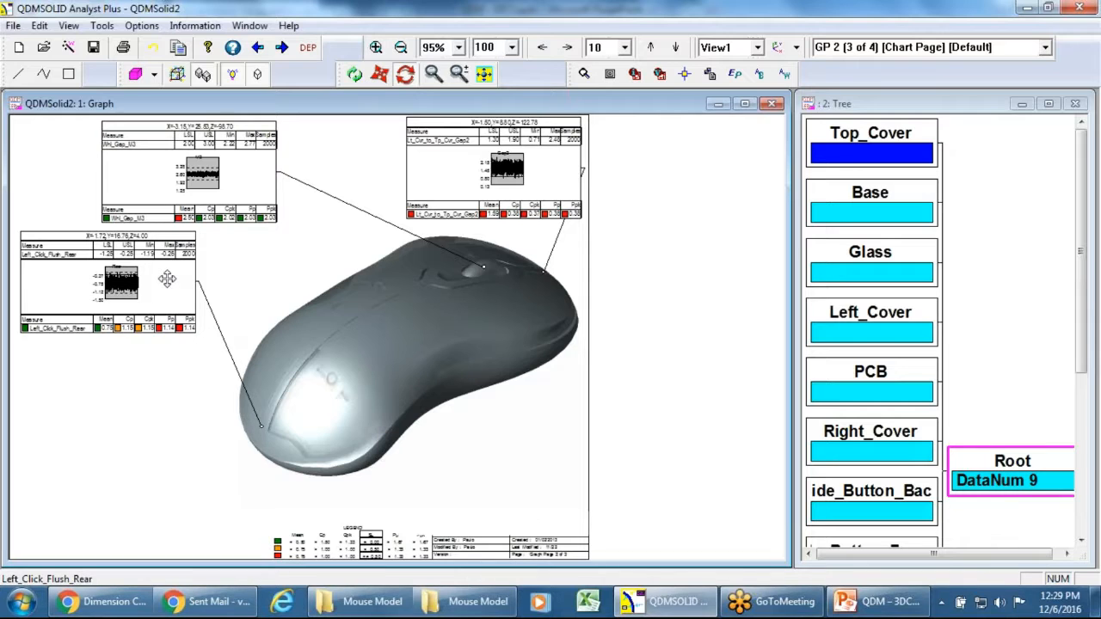
left_click_drag(167, 278, 170, 430)
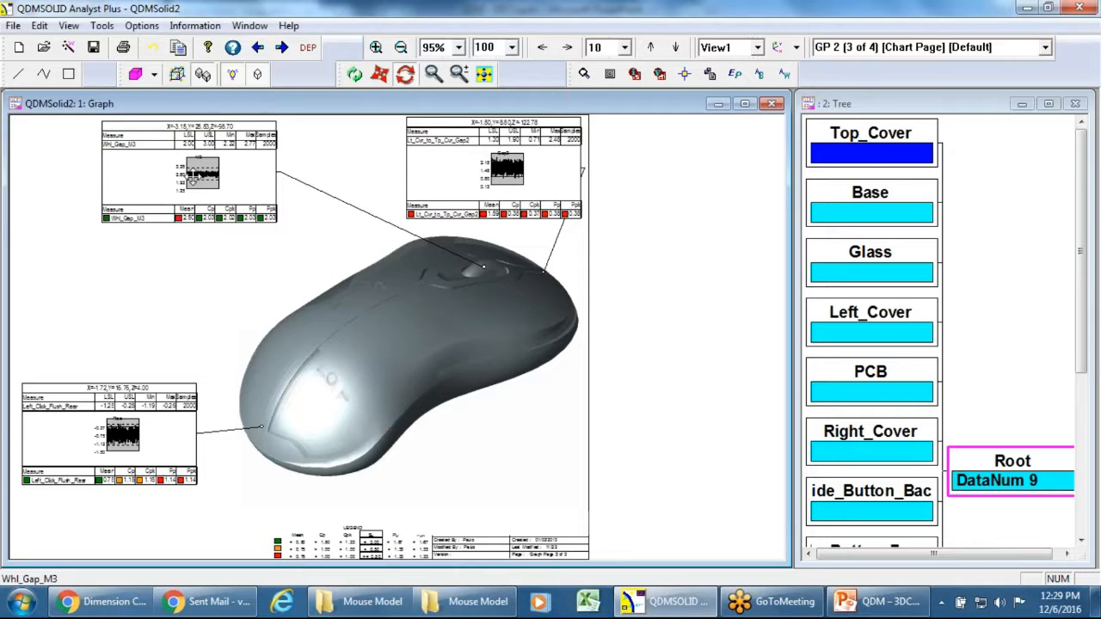
Step: Examine the name and nominal position of the Lt_Cvr_to_Tp_Cvr_Gap2 chart in the Chart Editor
left_click(507, 168)
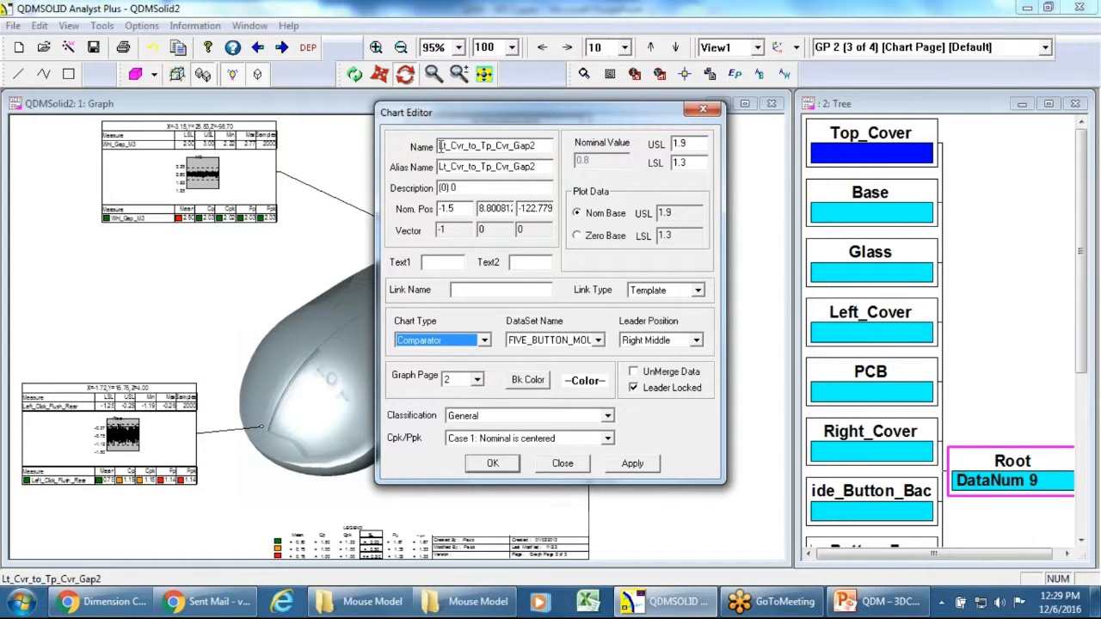
left_click_drag(441, 146, 532, 146)
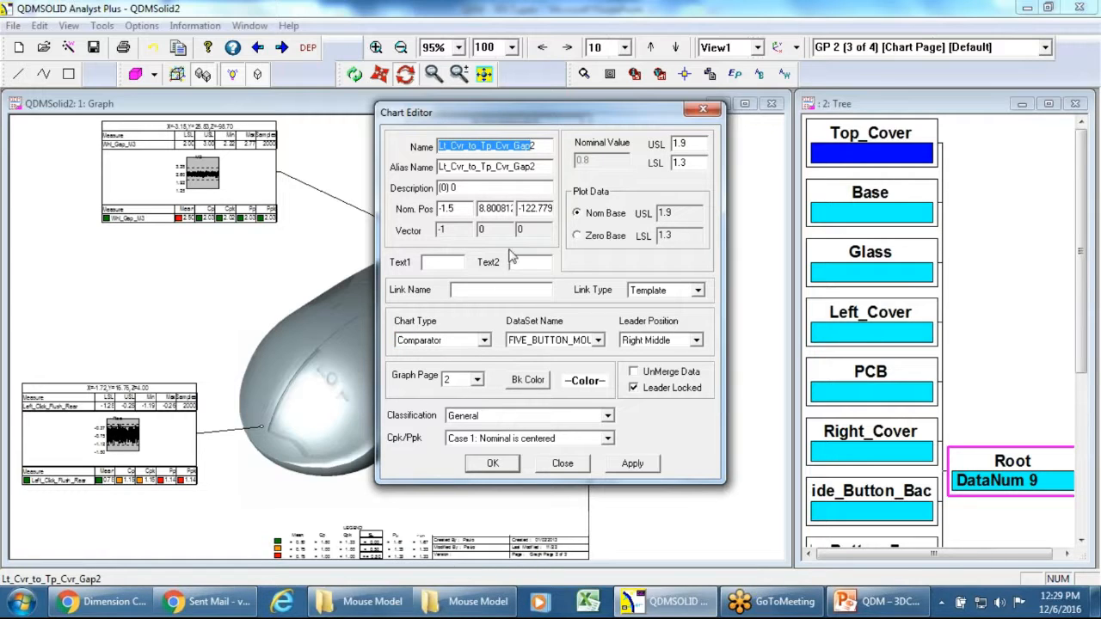
left_click_drag(459, 209, 444, 209)
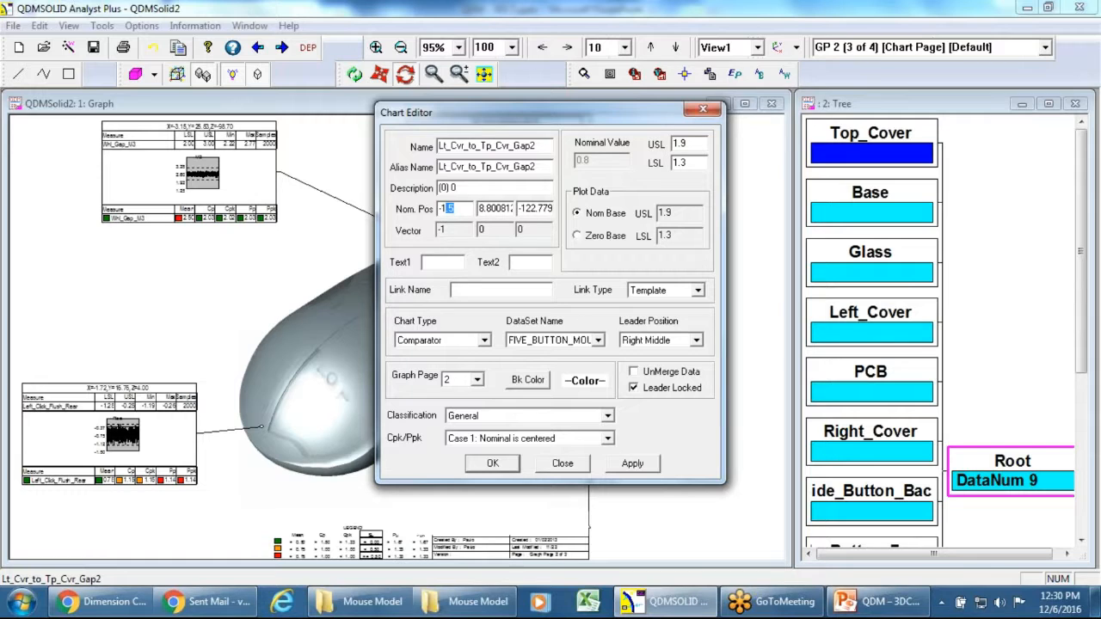
left_click(575, 465)
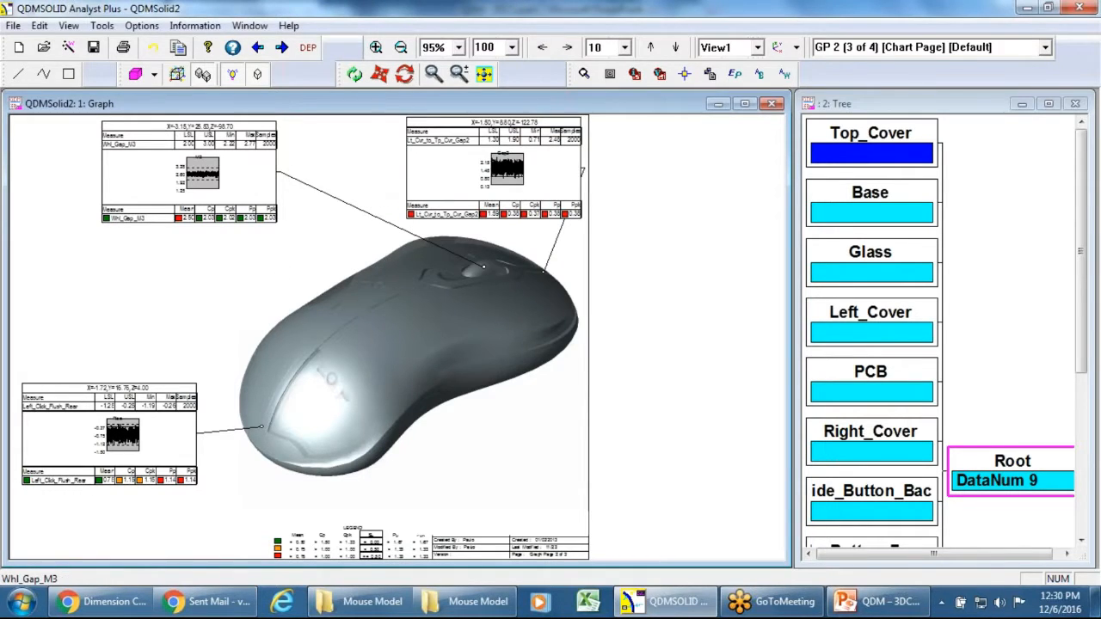
Step: Move the Whl_Gap_M3 chart just above Left_Click_Flush_Rear on GP 2, and rotate the mouse top side up on GP 3
left_click_drag(227, 158, 194, 263)
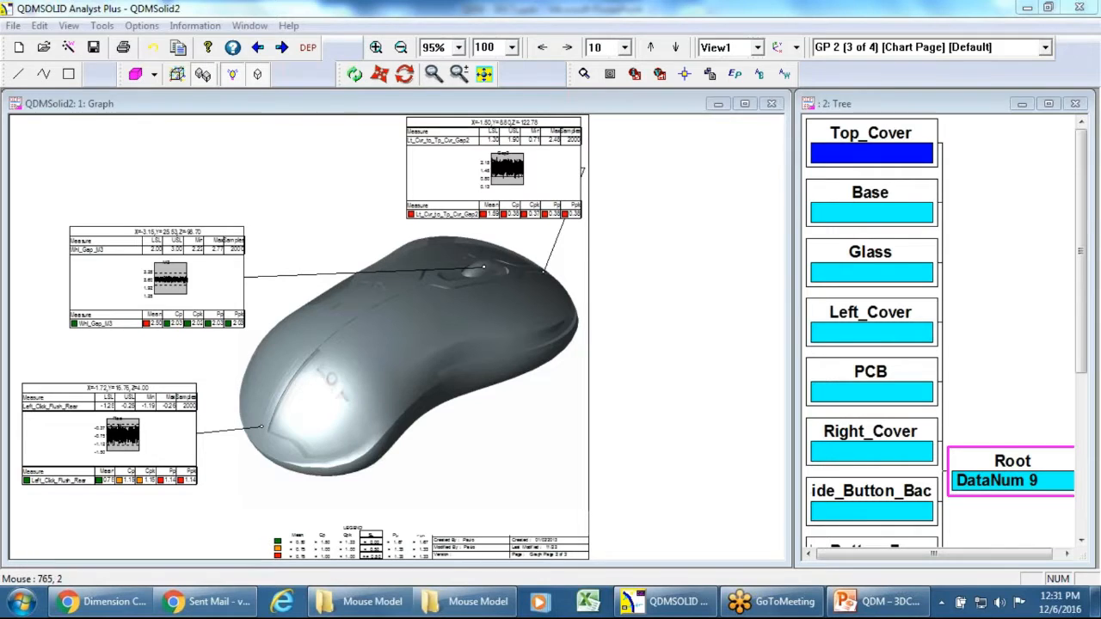
left_click(282, 47)
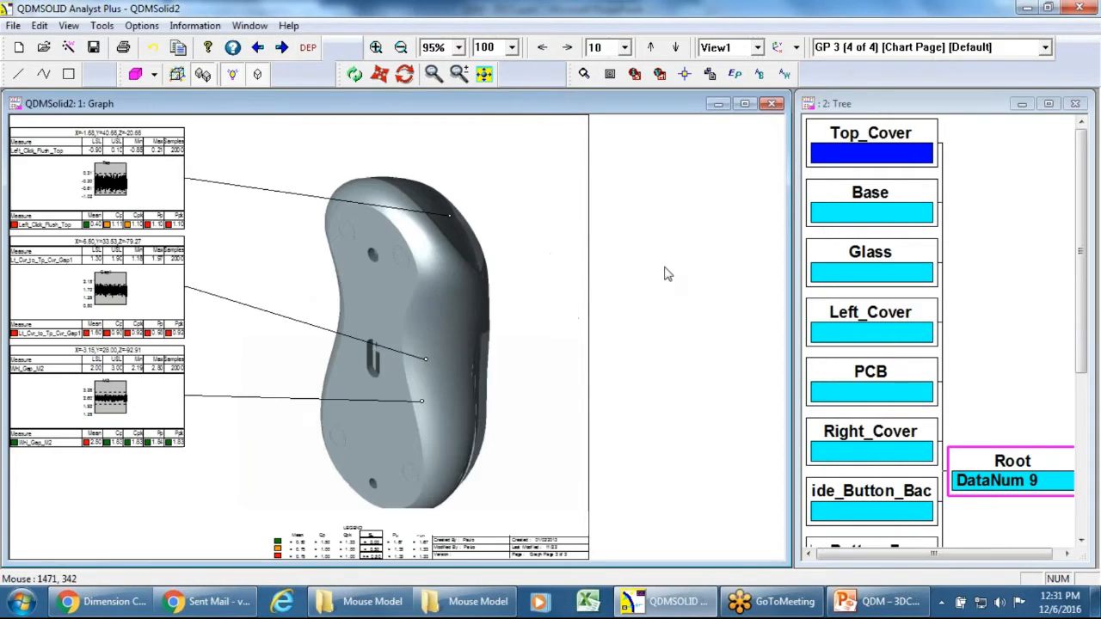
left_click(404, 78)
left_click_drag(414, 297, 342, 352)
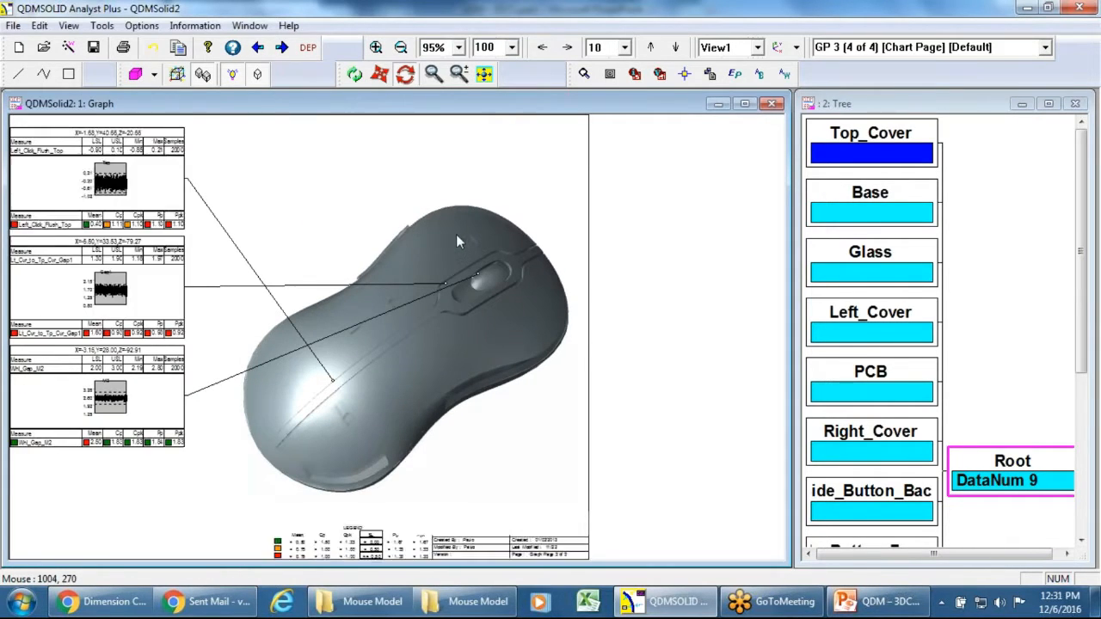
Step: Arrange the GP 3 charts around the mouse: Whl_Gap_M2 above, Lt_Cvr_to_Tp_Cvr_Gap1 on the left, Left_Click_Flush_Top lower left
left_click_drag(134, 300, 359, 180)
left_click_drag(132, 199, 176, 520)
left_click_drag(143, 409, 164, 305)
left_click_drag(318, 168, 127, 198)
left_click_drag(146, 311, 371, 185)
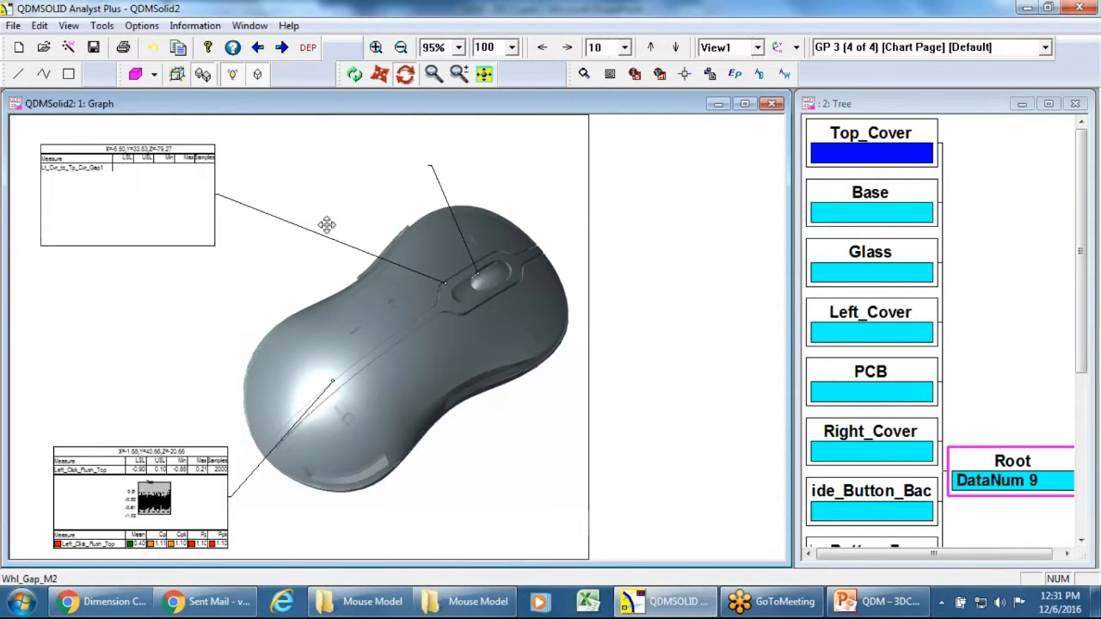
left_click_drag(161, 210, 152, 281)
left_click_drag(314, 200, 292, 191)
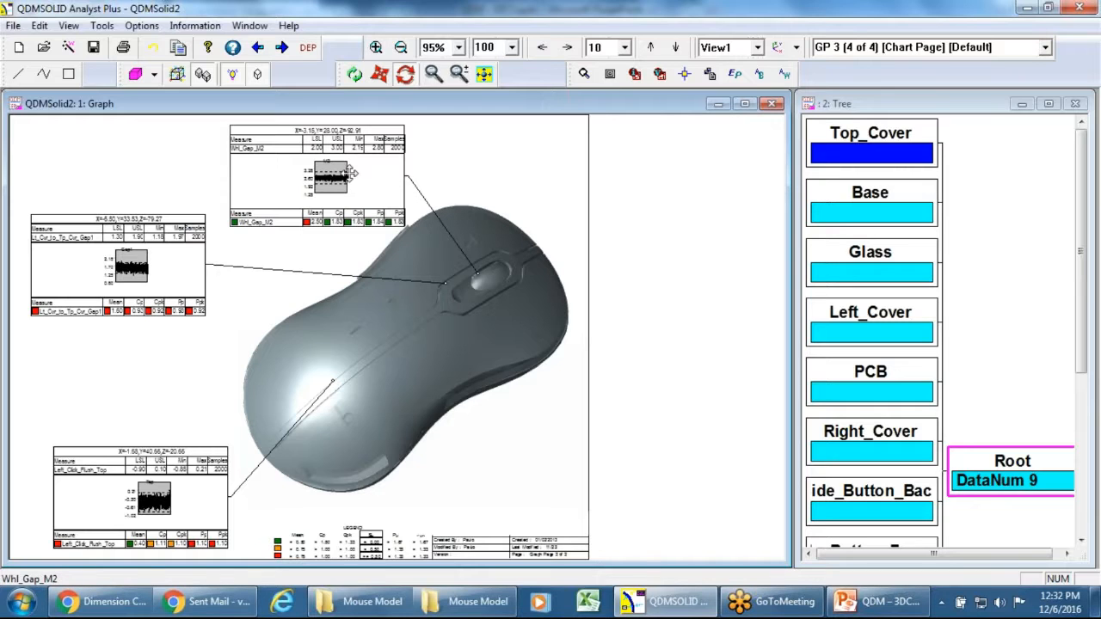
left_click_drag(129, 279, 131, 319)
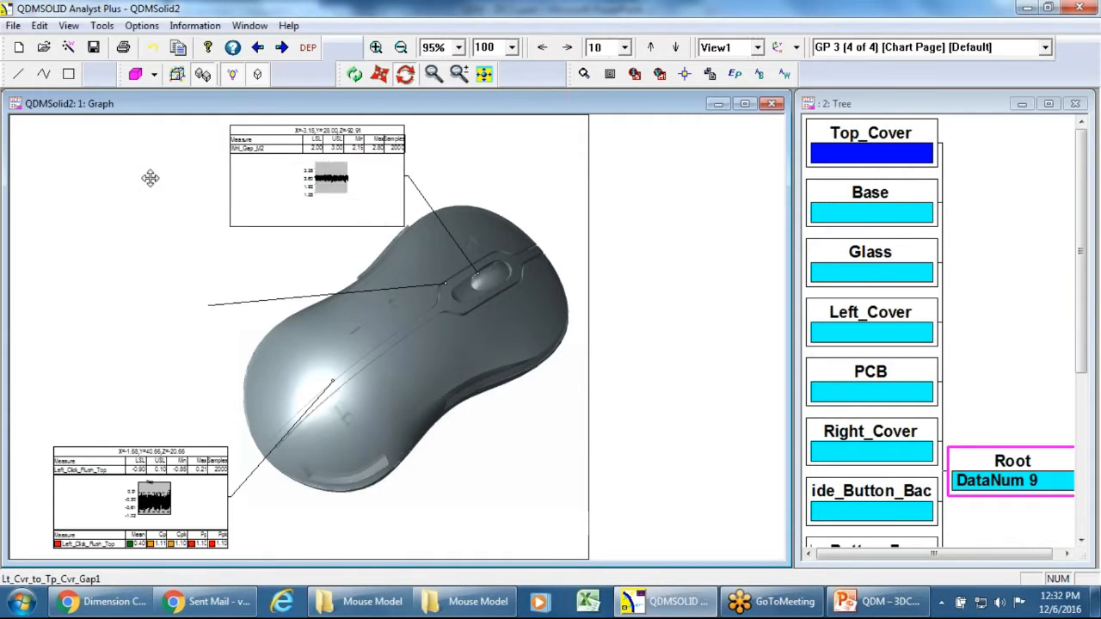
left_click_drag(285, 180, 246, 176)
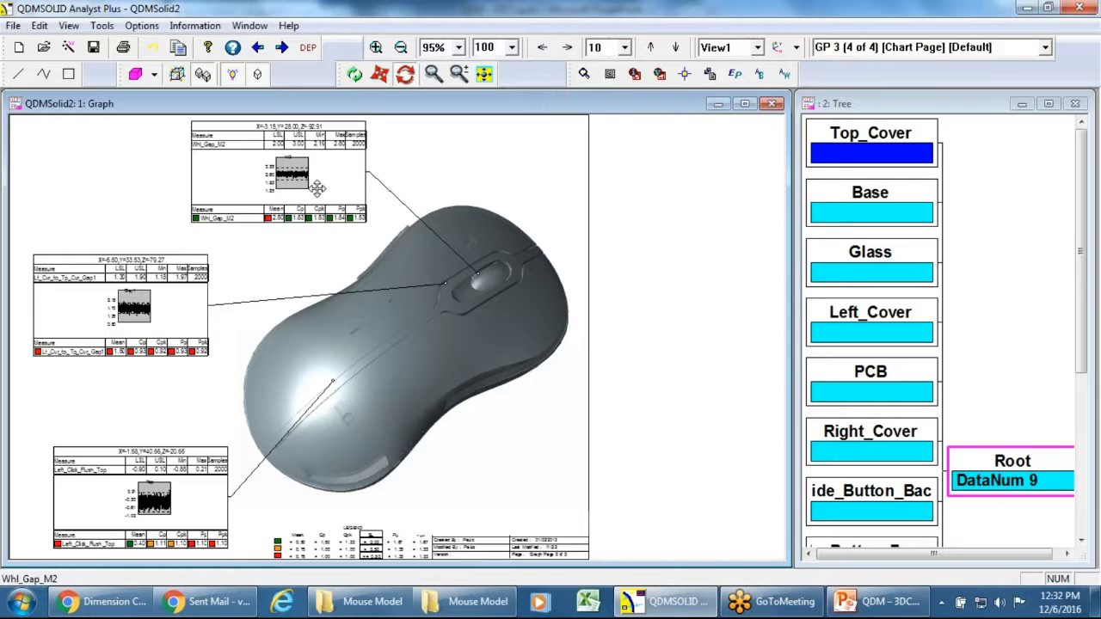
Step: Review the Comparator chart settings without changing them, and view the Whl_Gap_M2 chart full screen
left_click(142, 25)
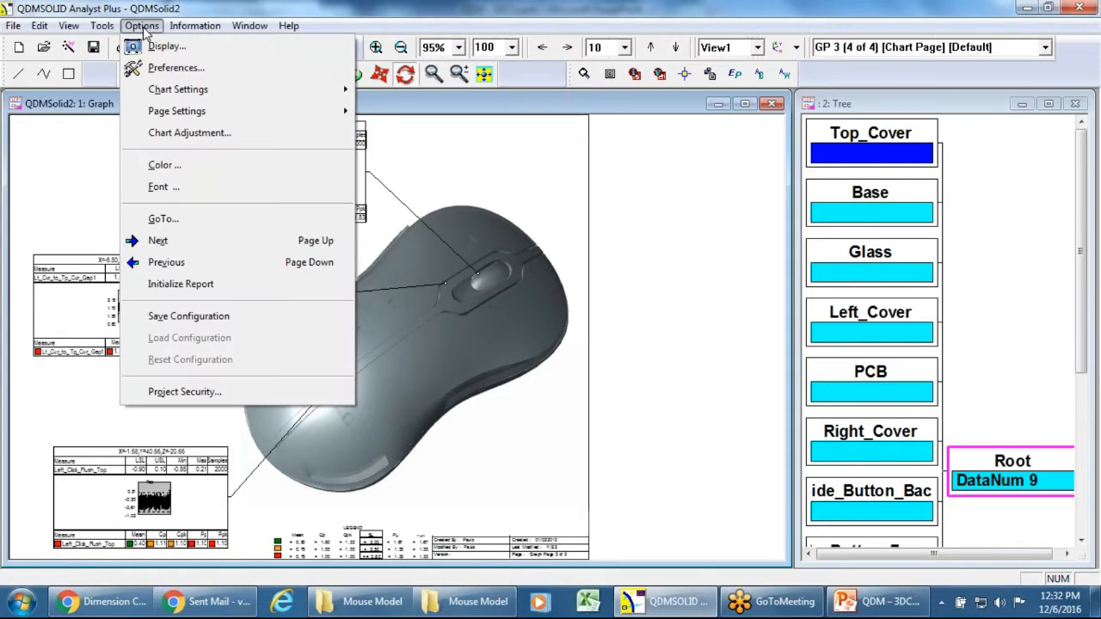
mouse_move(200, 89)
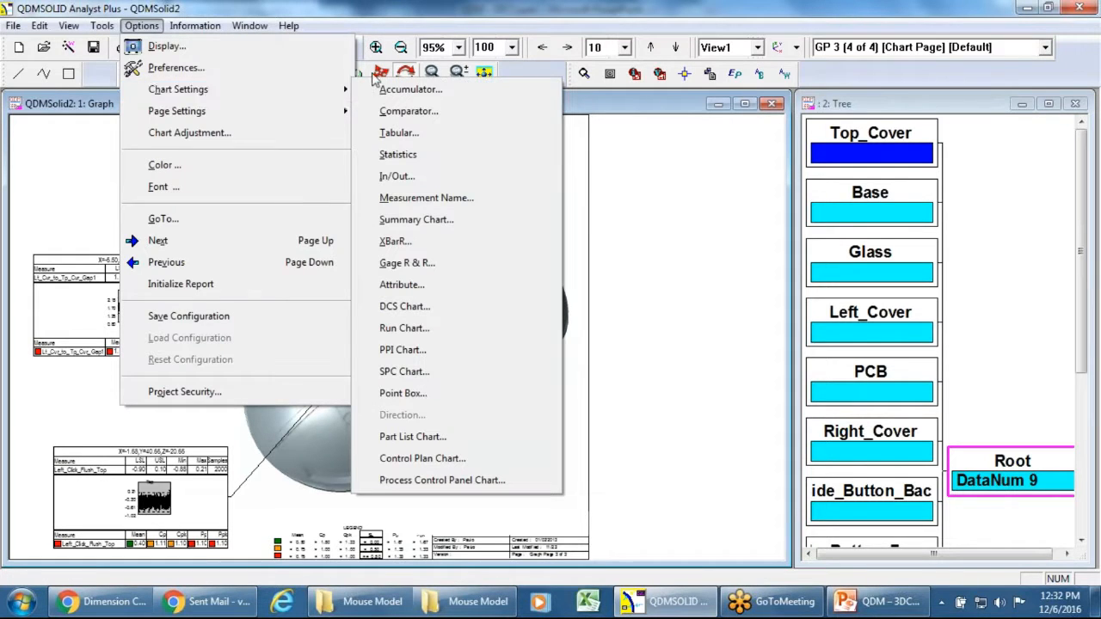
left_click(404, 112)
left_click_drag(559, 155, 676, 148)
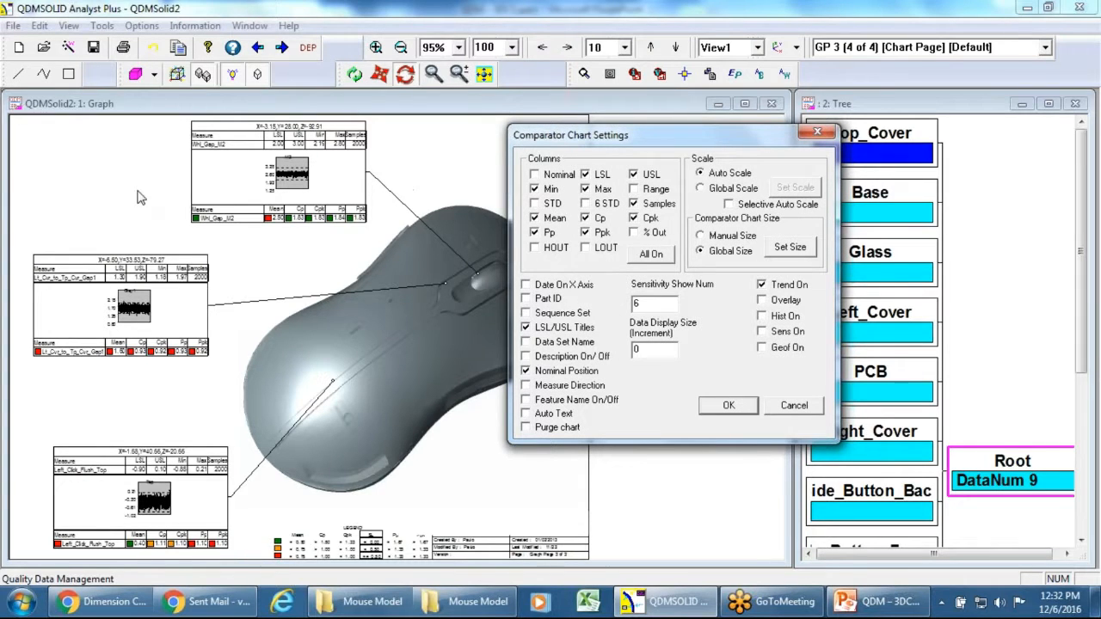
left_click(796, 406)
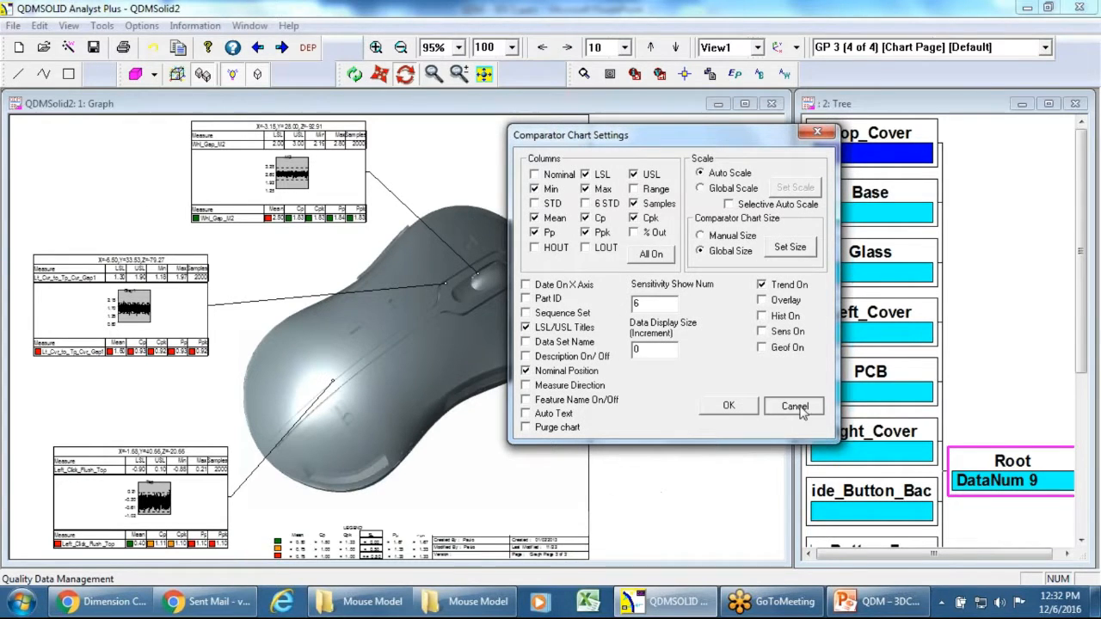
right_click(308, 160)
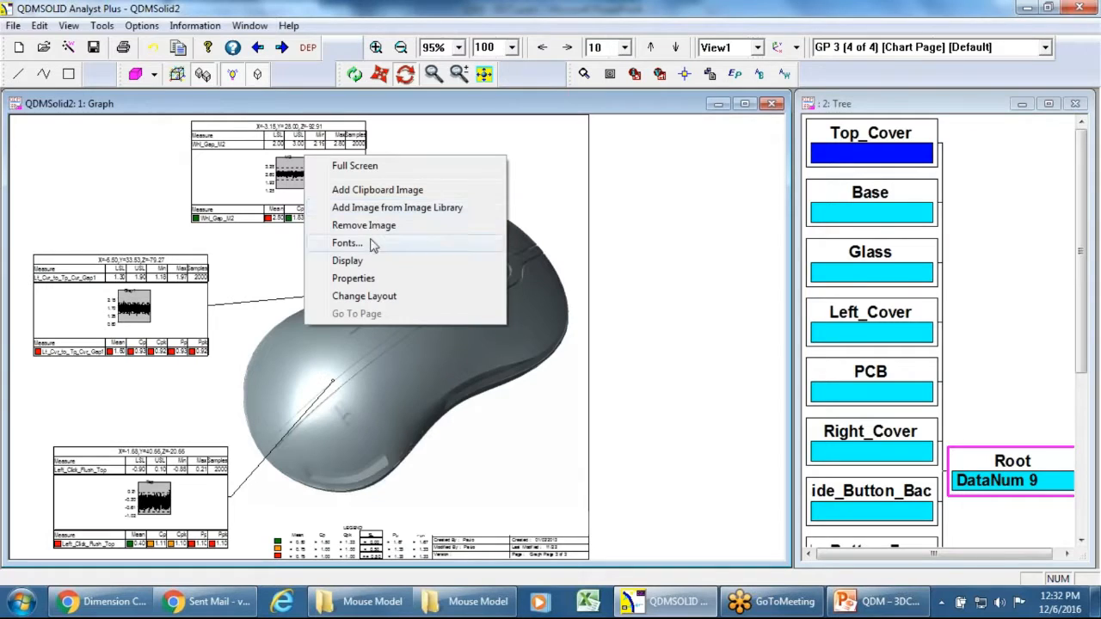
left_click(359, 171)
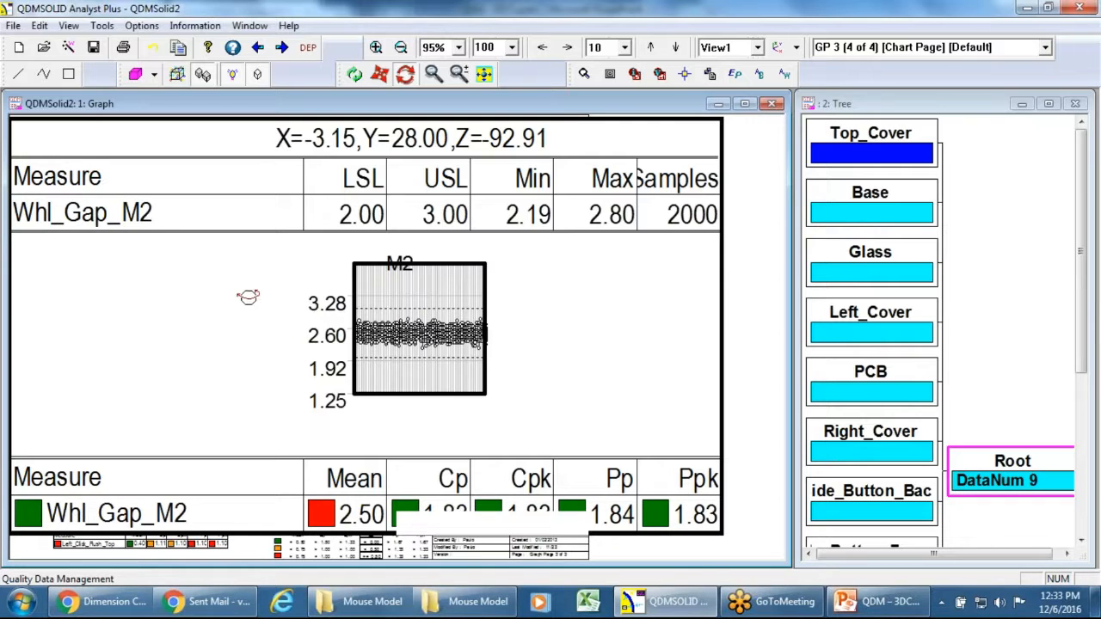
left_click(249, 550)
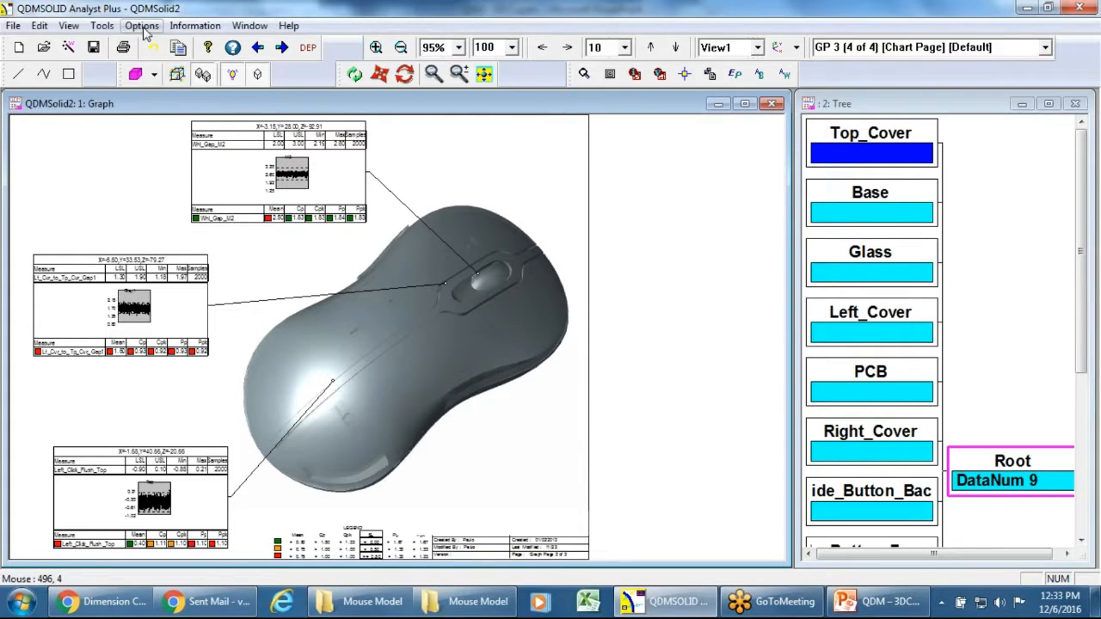
Step: Shift the Whl_Gap_M2 chart left, and set Comparator charts to manual size with Nominal, STD and % Out columns instead of Pp and Ppk
left_click_drag(281, 180, 201, 179)
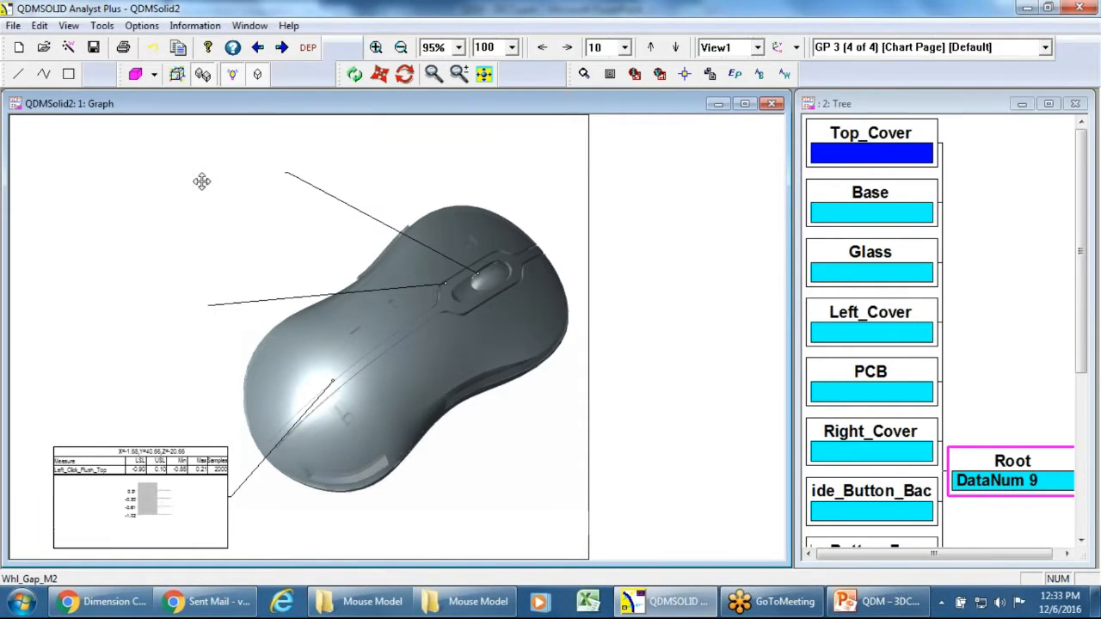
left_click(142, 25)
mouse_move(284, 90)
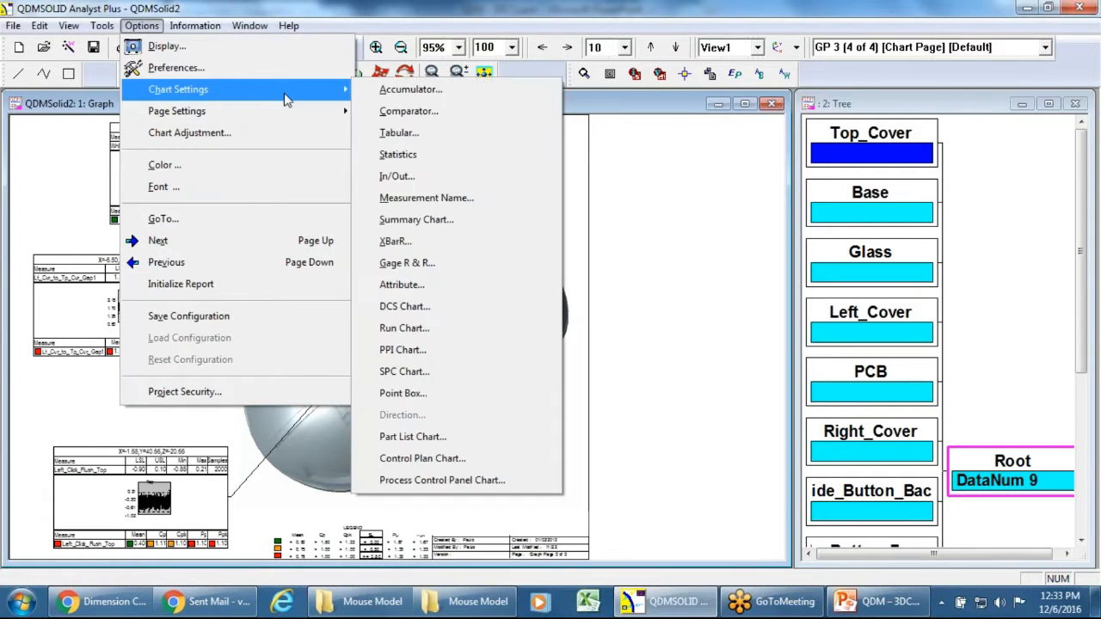
left_click(408, 111)
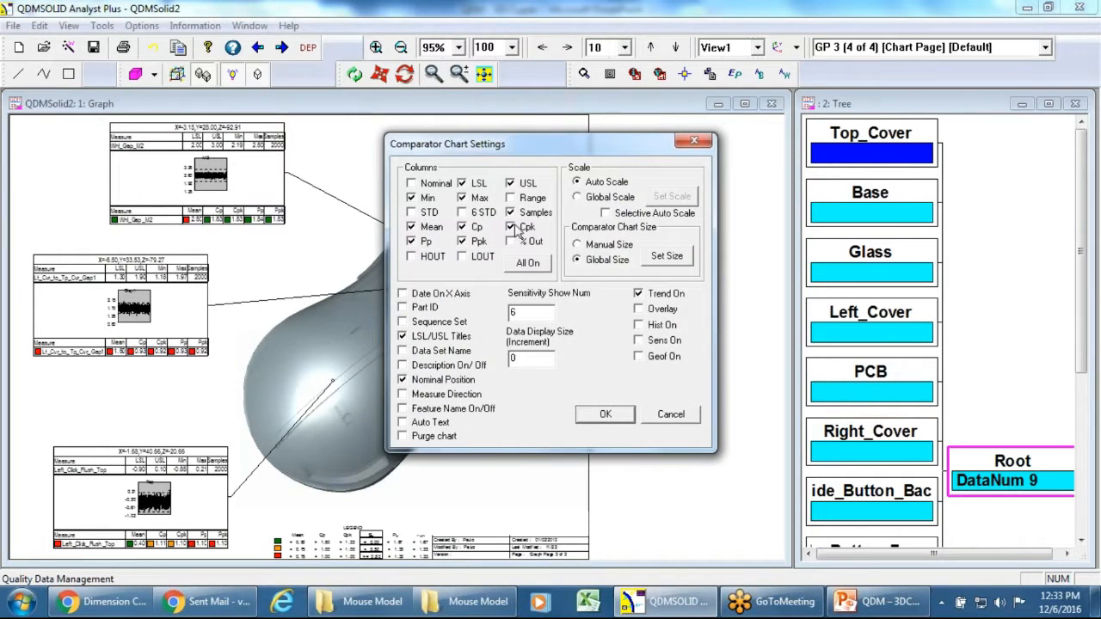
left_click(411, 242)
left_click(466, 243)
left_click(577, 245)
left_click(411, 183)
left_click(411, 212)
left_click(510, 243)
left_click(605, 415)
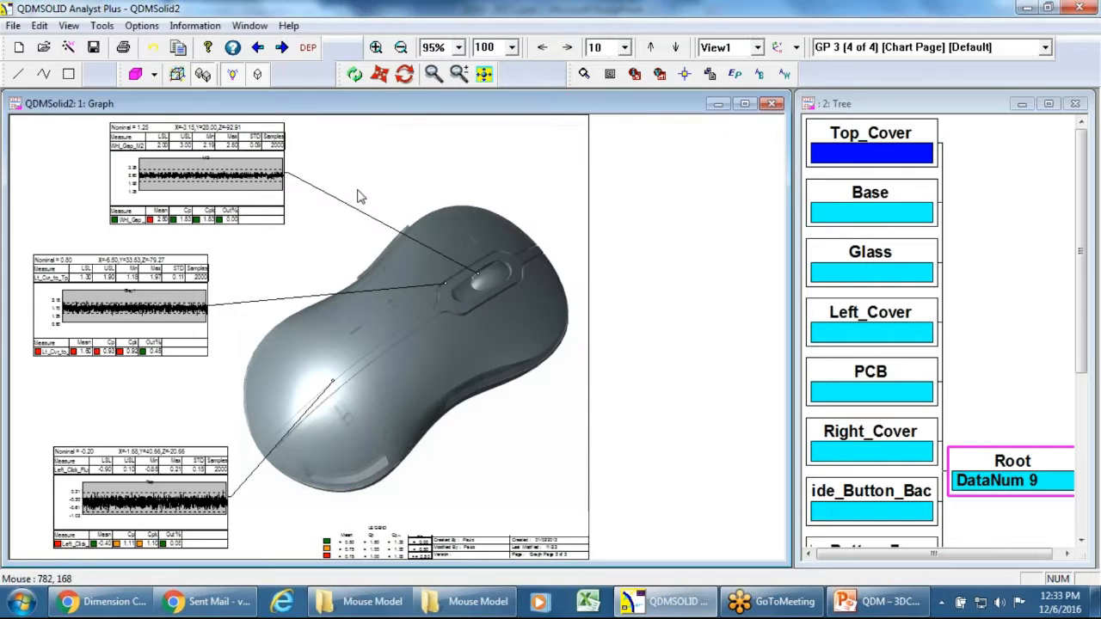
Step: Go to page GP 1 and examine the Button_to_Button_Flush-top chart full screen with its new columns
left_click(282, 49)
left_click(283, 48)
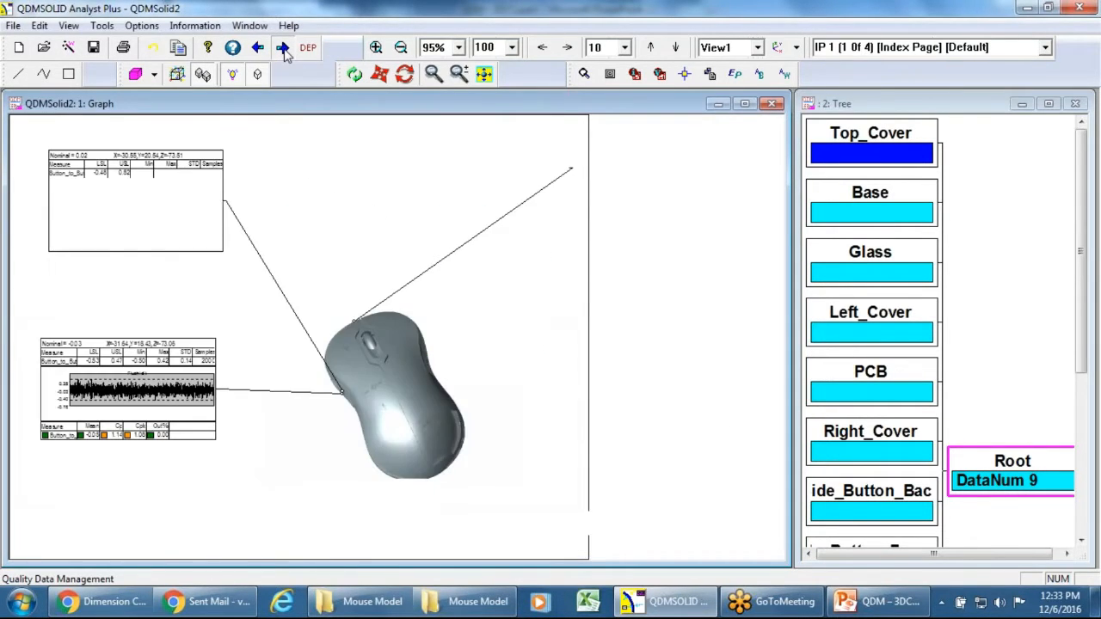
right_click(215, 213)
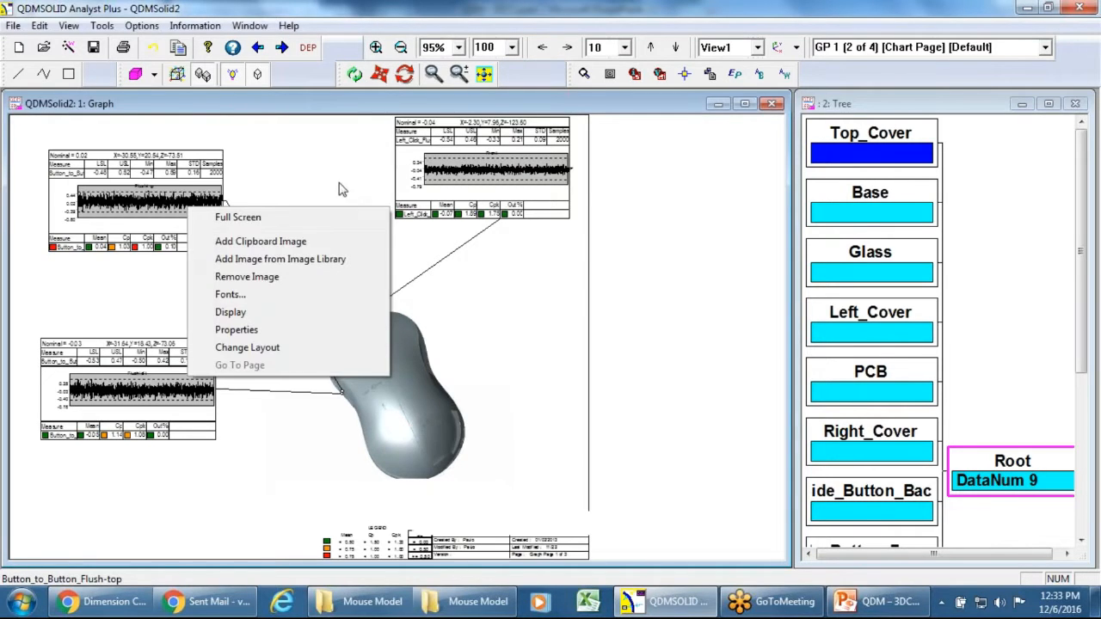
left_click(283, 221)
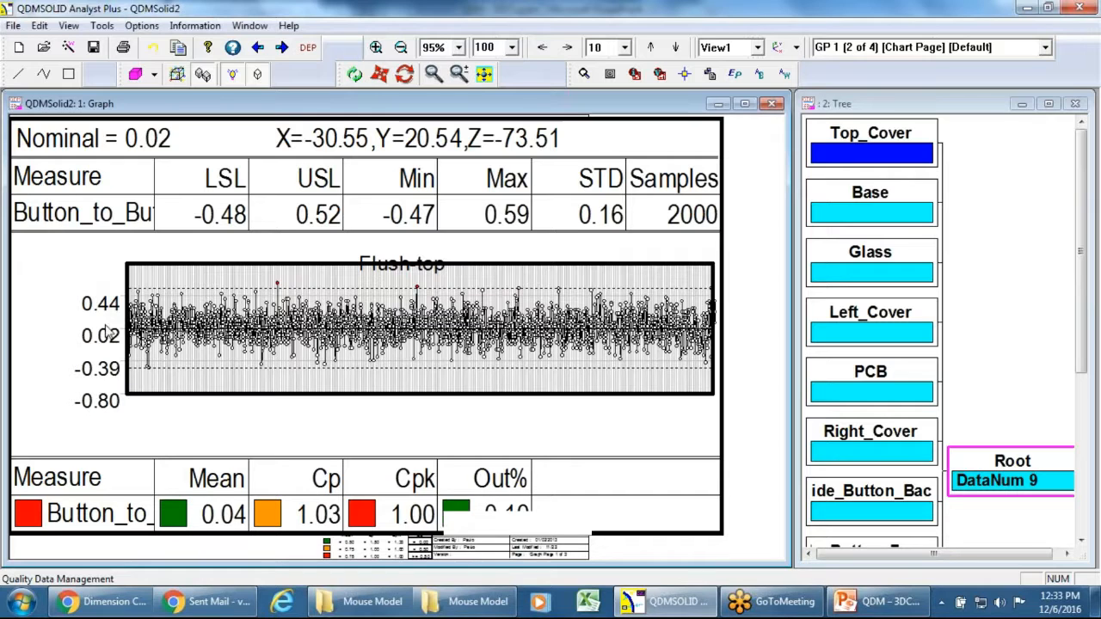
left_click(146, 554)
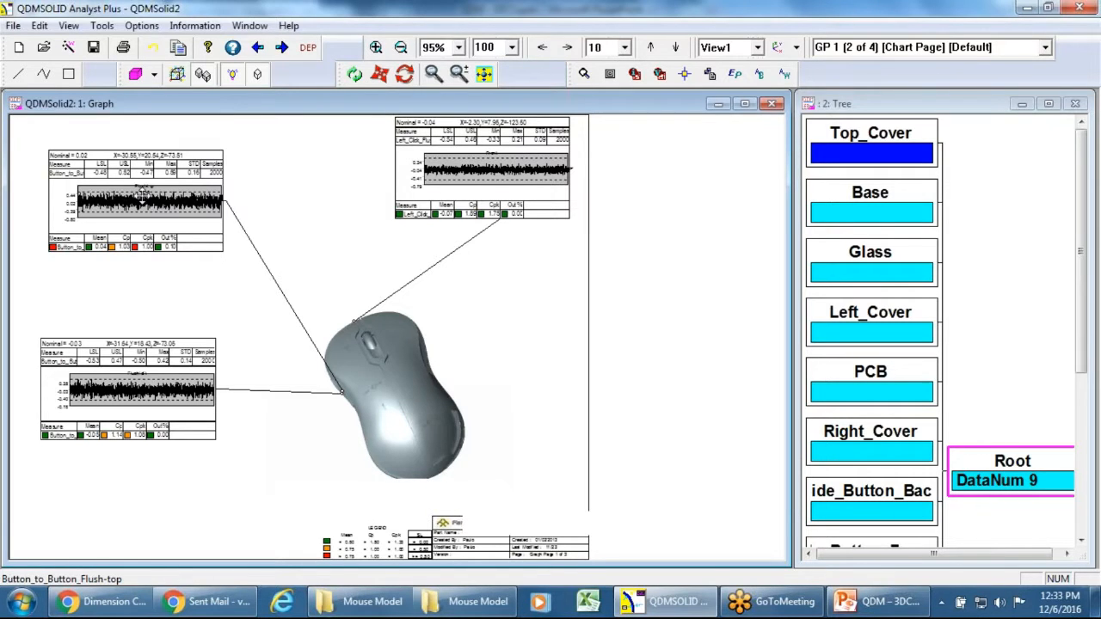
Step: Change the Button_to_Button_Flush-top chart type to Tabular and move it slightly upward on GP 1
double_click(141, 196)
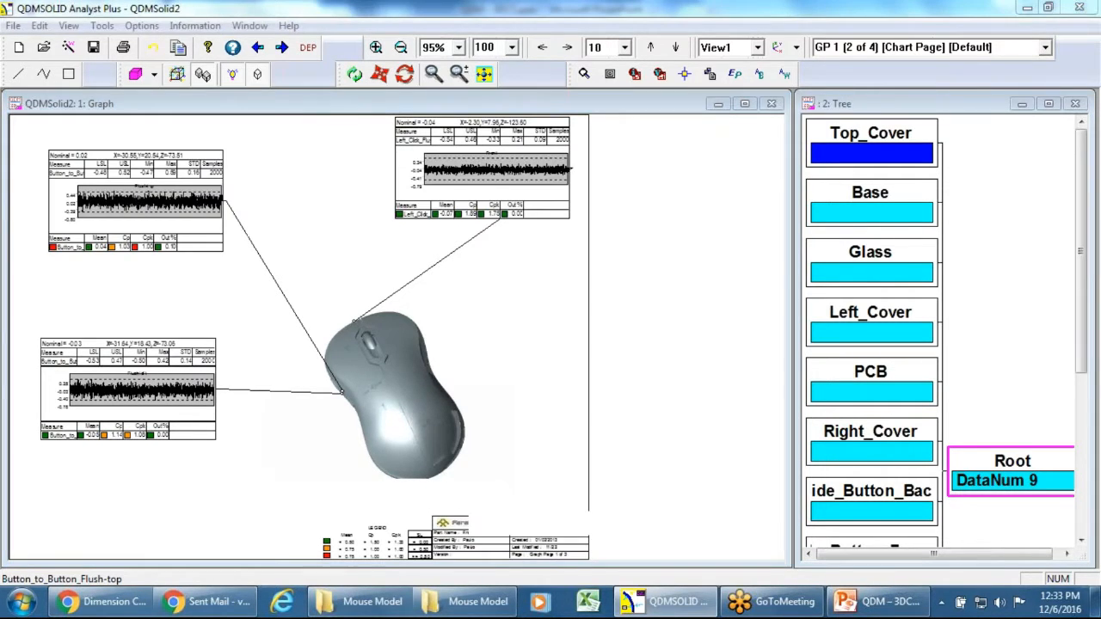
left_click(484, 340)
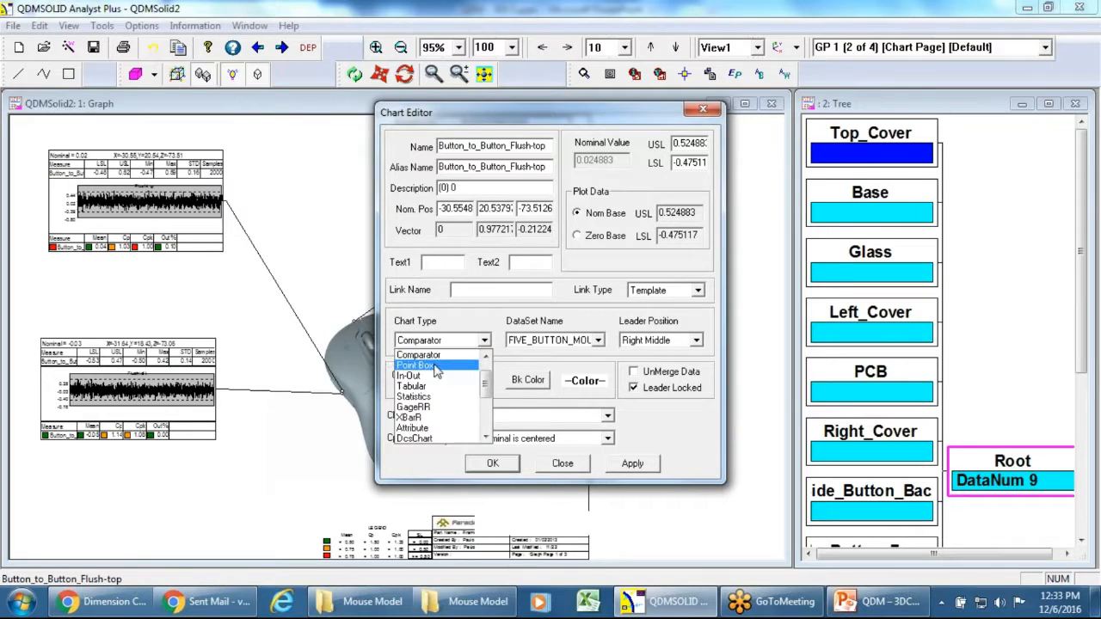
left_click(412, 386)
left_click(496, 464)
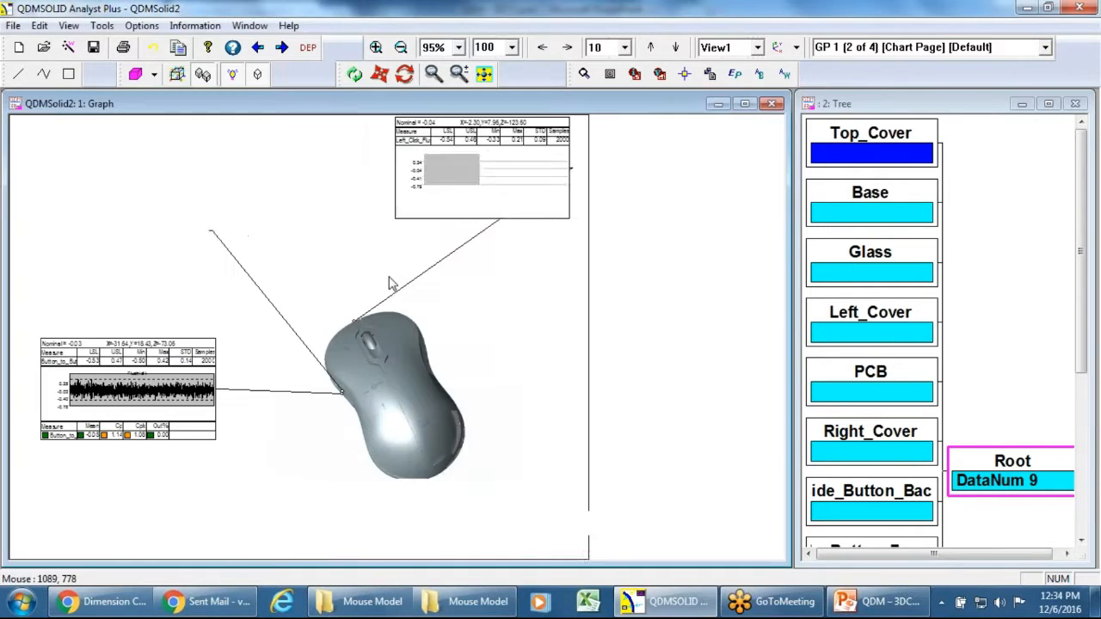
mouse_move(167, 244)
left_mouse_down()
mouse_move(169, 209)
mouse_move(188, 246)
left_mouse_up()
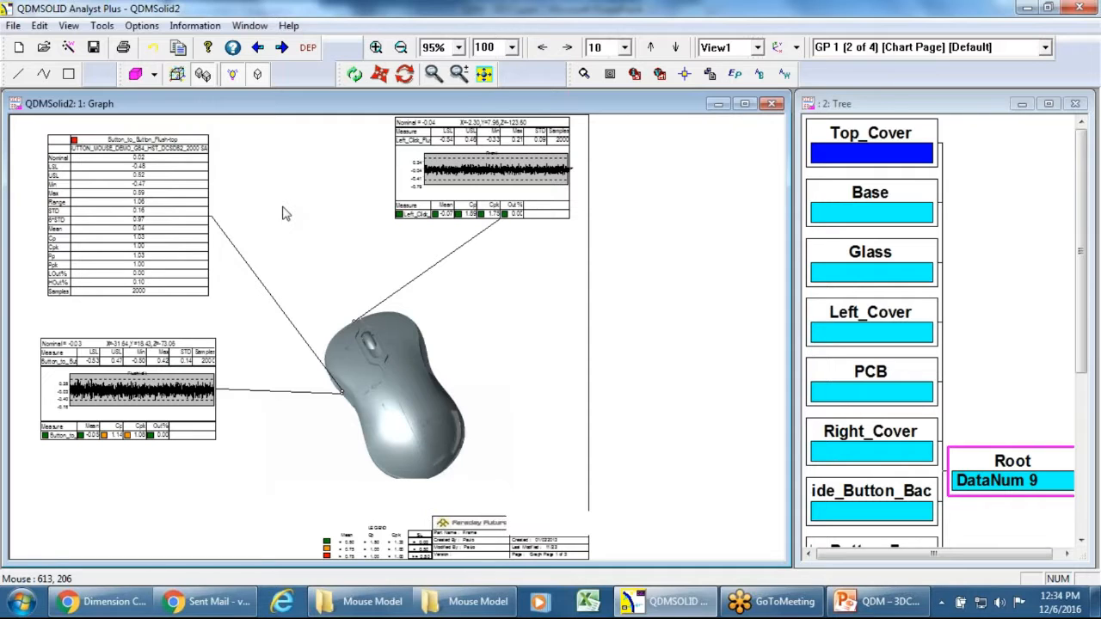
left_click(177, 217)
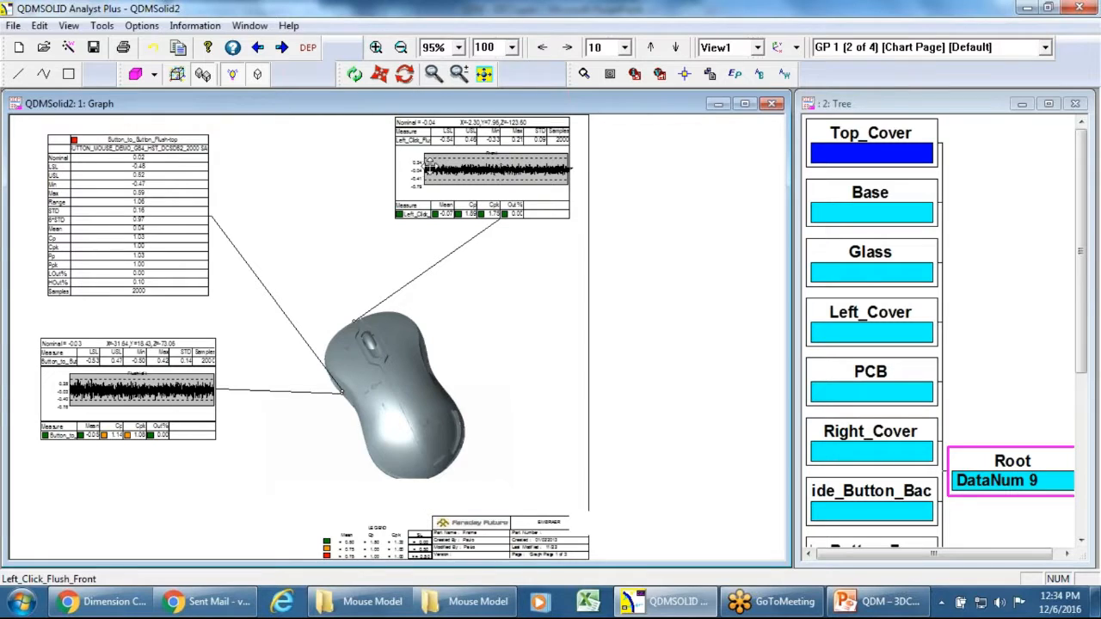
Step: Close the report without saving, and briefly consult the QDM 3D Template Advantage slide in PowerPoint before returning to QDMSOLID
left_click(13, 25)
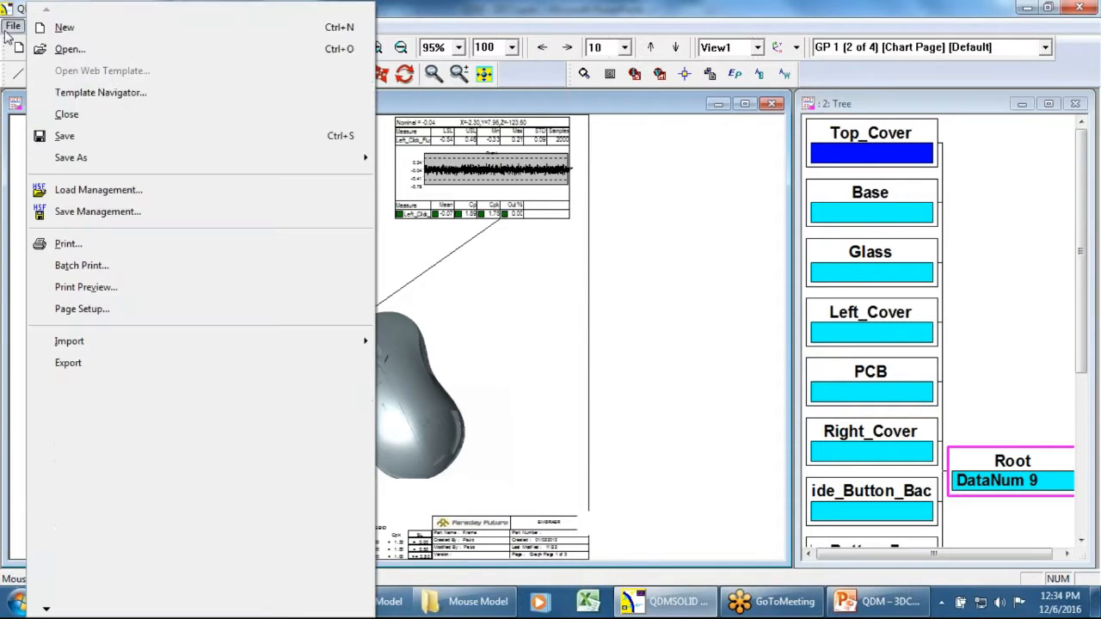
left_click(86, 120)
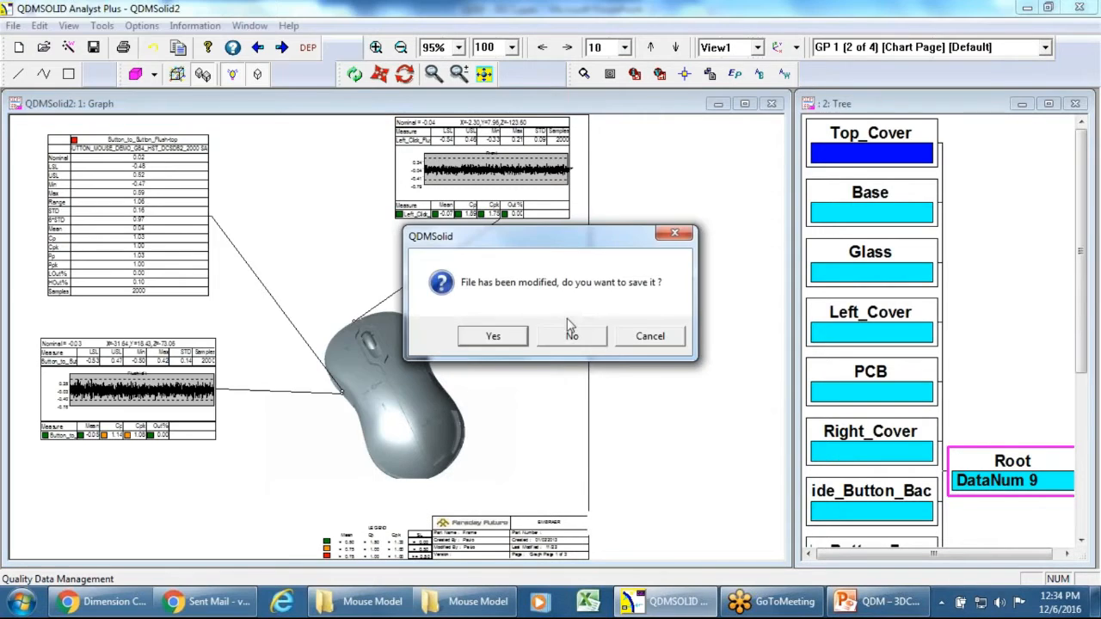
left_click(578, 340)
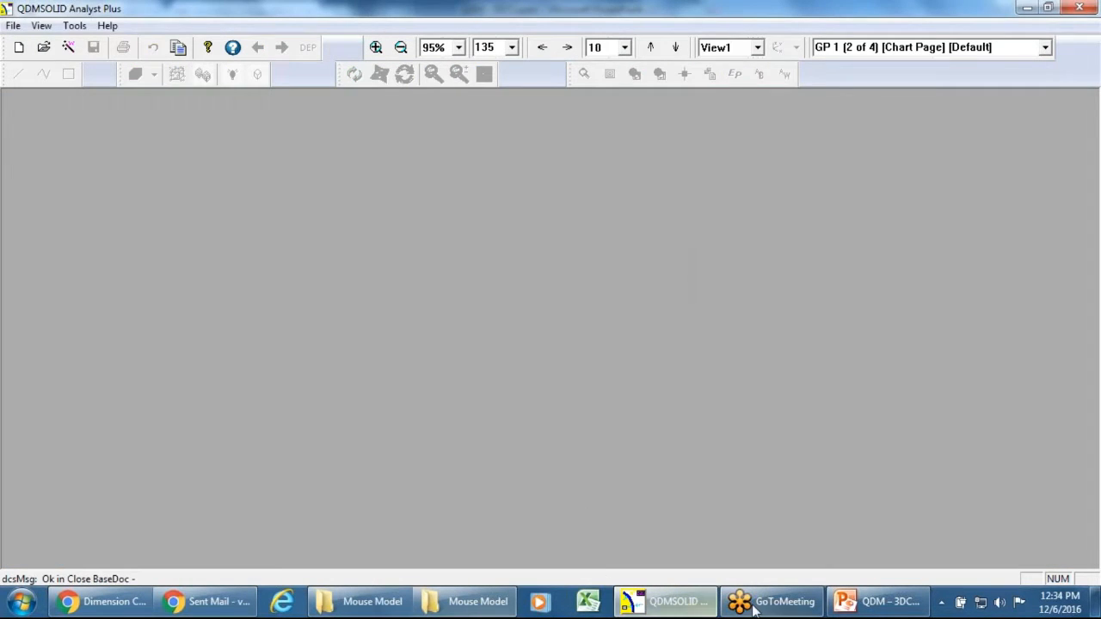
left_click(877, 601)
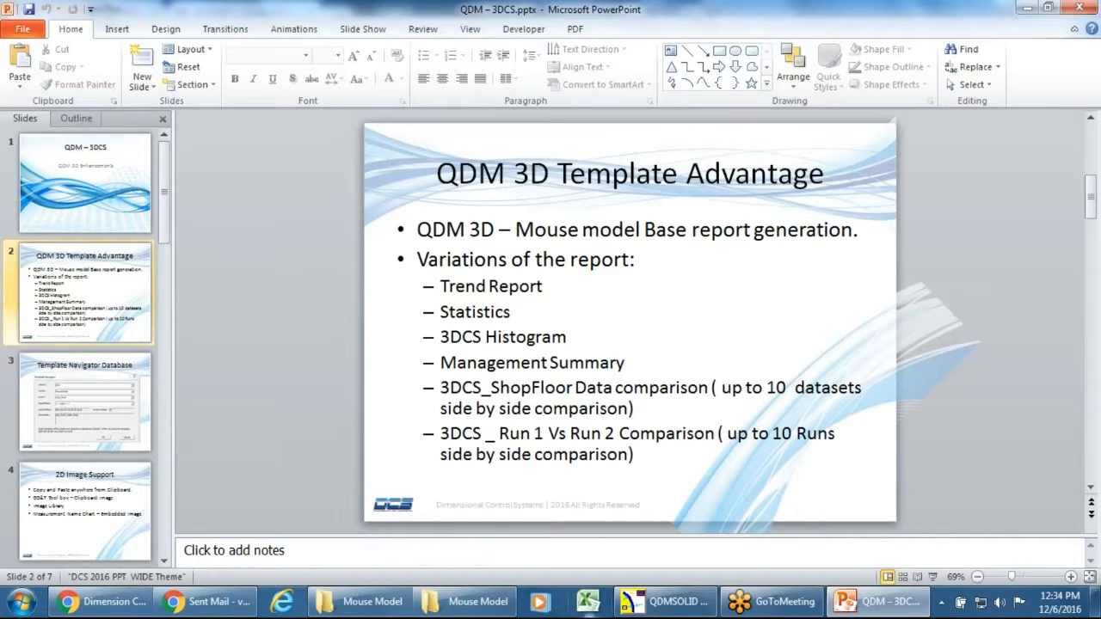
left_click(651, 606)
Step: Set the Template Navigator levels to DCS for Level 5, MouseModel for Level 6 and Gap_Flush for Level 7
left_click(13, 25)
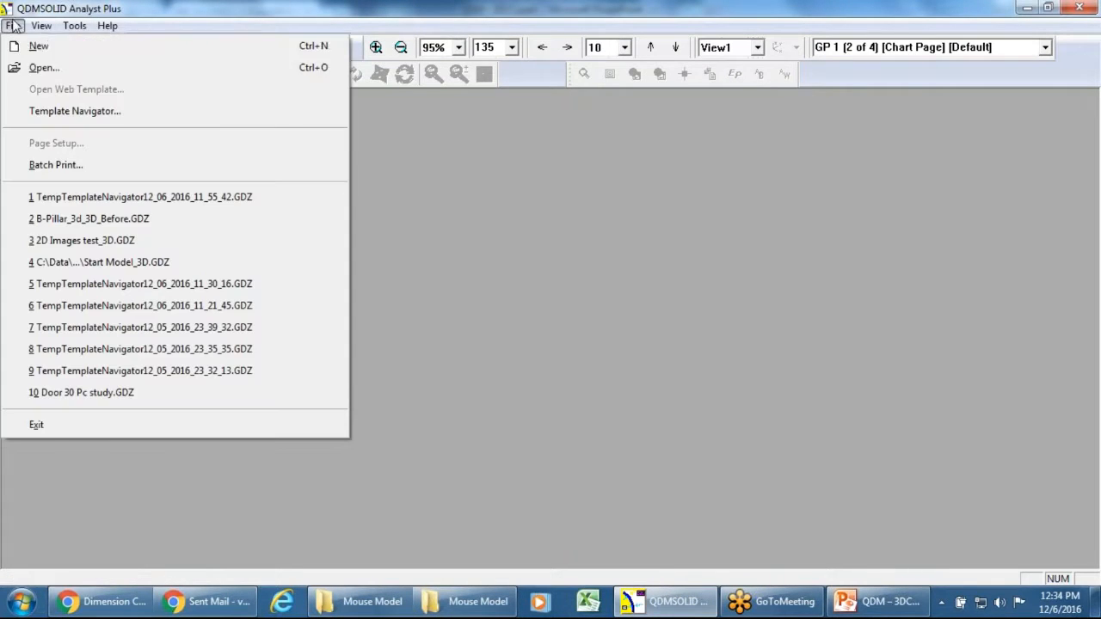
left_click(77, 113)
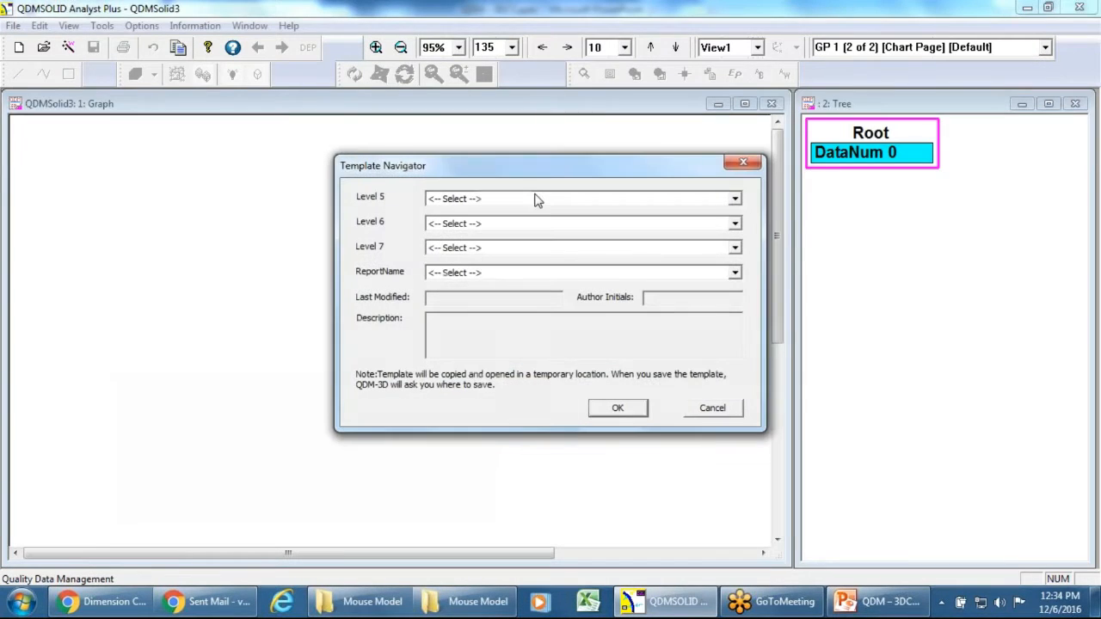
left_click(543, 202)
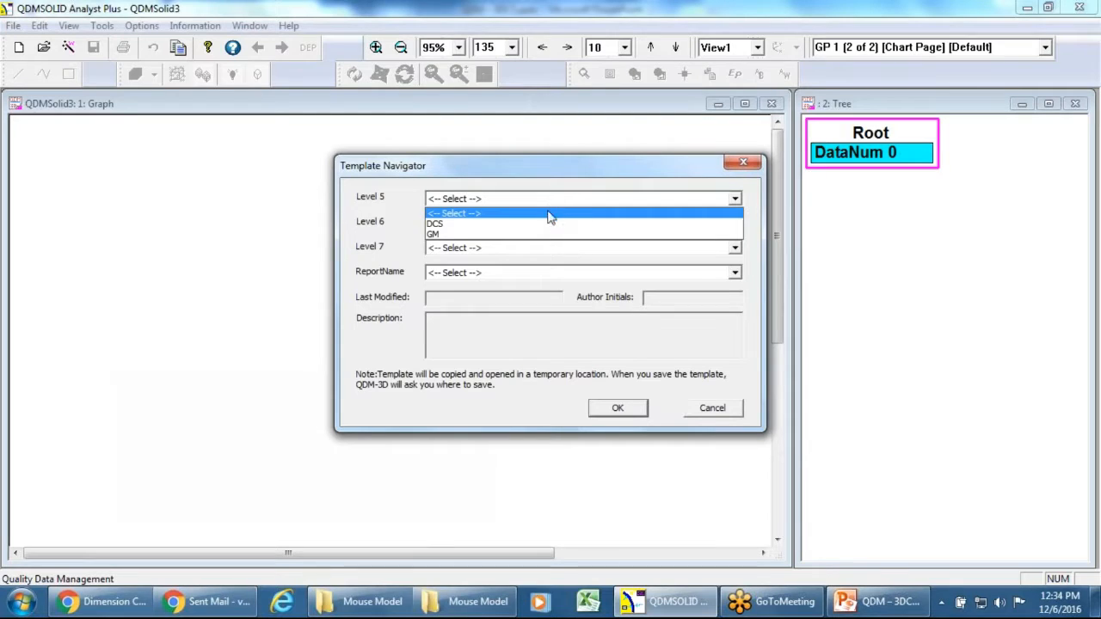
left_click(548, 225)
left_click(546, 225)
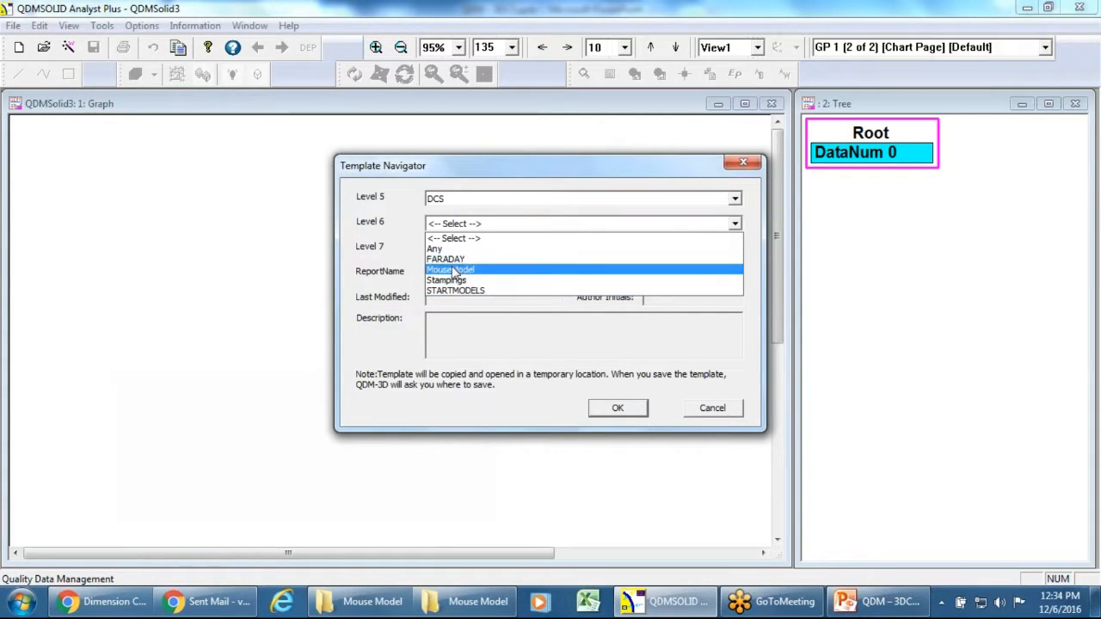
left_click(461, 271)
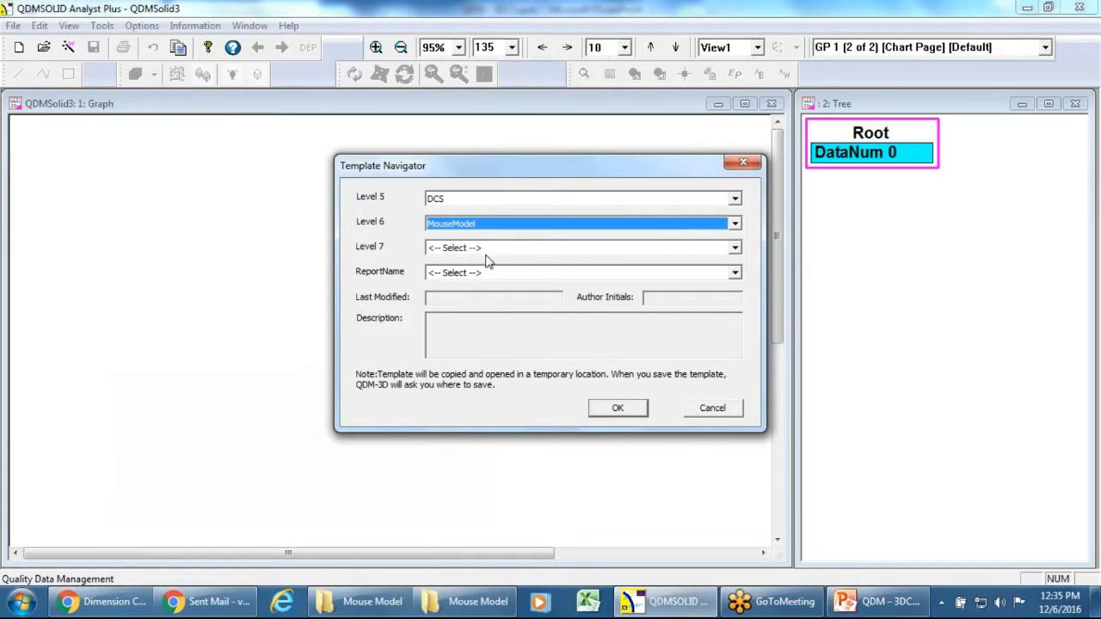
left_click(486, 248)
left_click(472, 274)
Step: Review the available Gap_Flush reports and open the Gap_Flush_Table_Stats.GDZ template
left_click(497, 275)
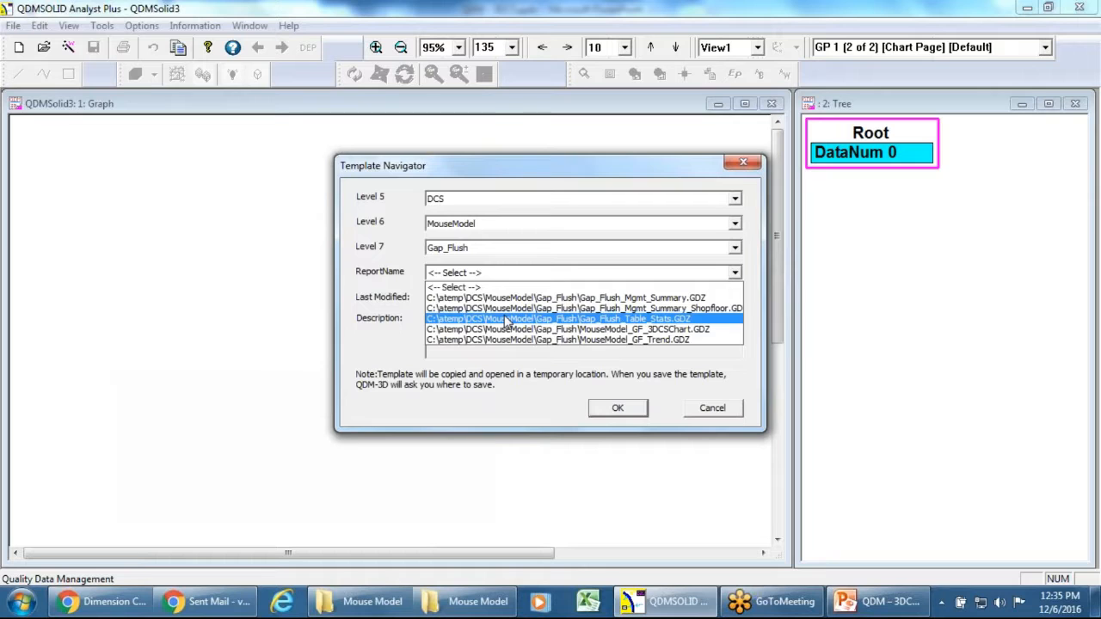
left_click(722, 413)
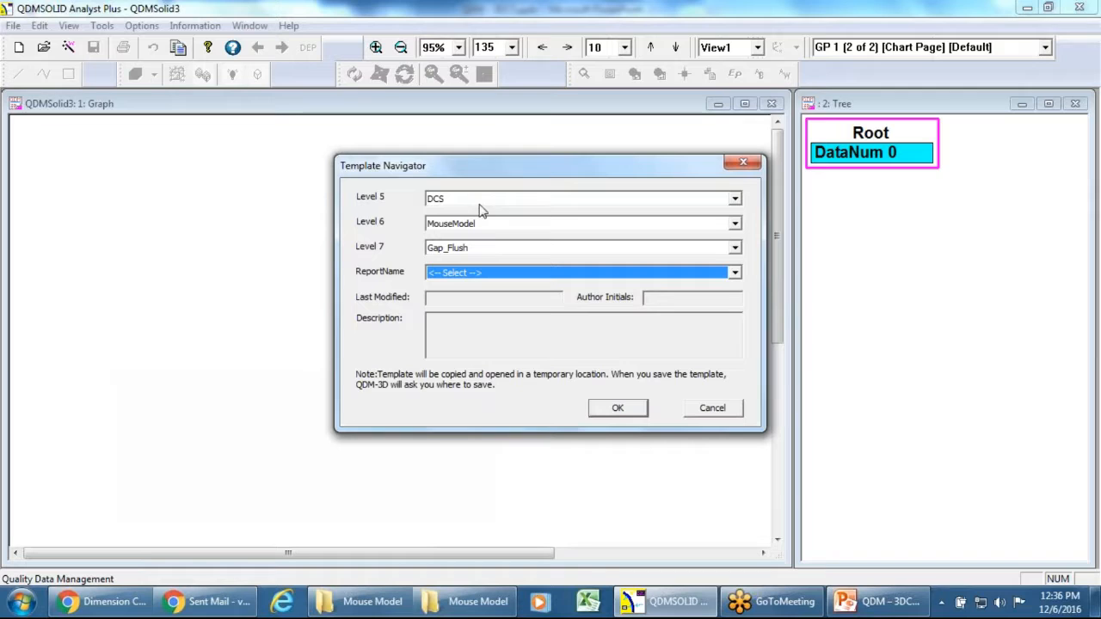
left_click(498, 277)
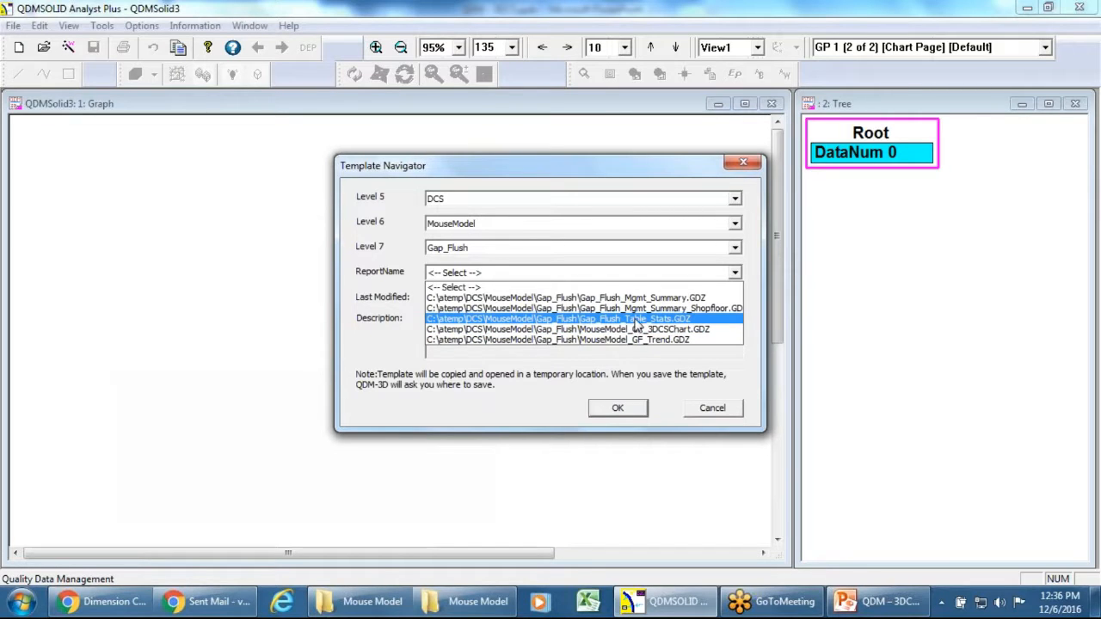
left_click(637, 325)
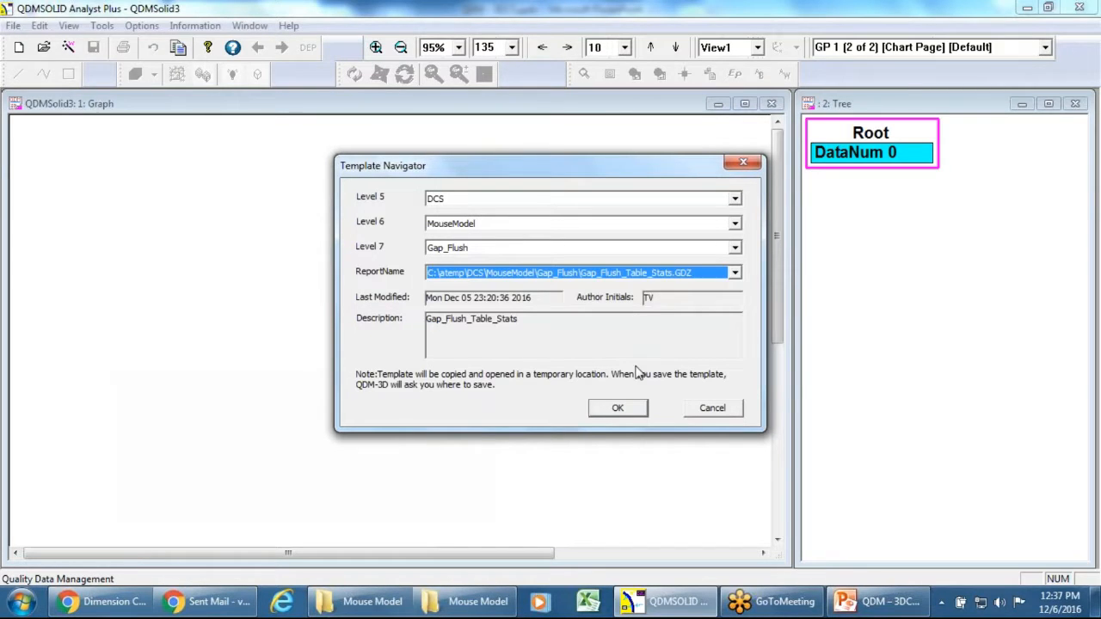
left_click(612, 404)
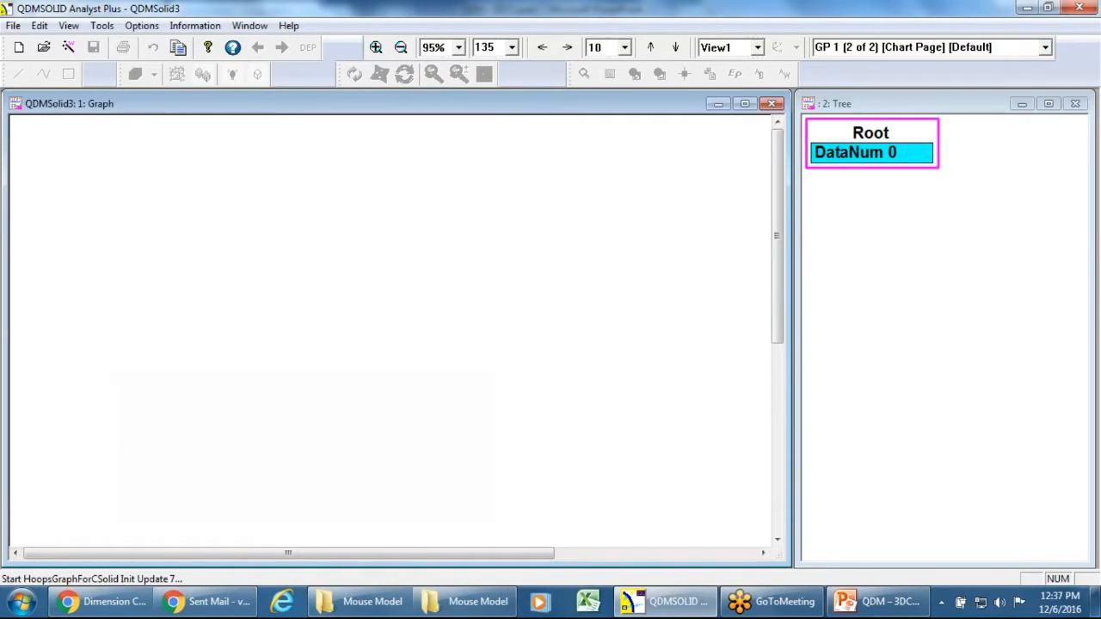
Step: Move the Lt_Cvr_to_Tp_Cvr_Gap1 table above the mouse at the page's upper right, and raise the Whl_Gap_M2 table slightly
left_click_drag(448, 452, 493, 222)
left_click_drag(80, 481, 80, 461)
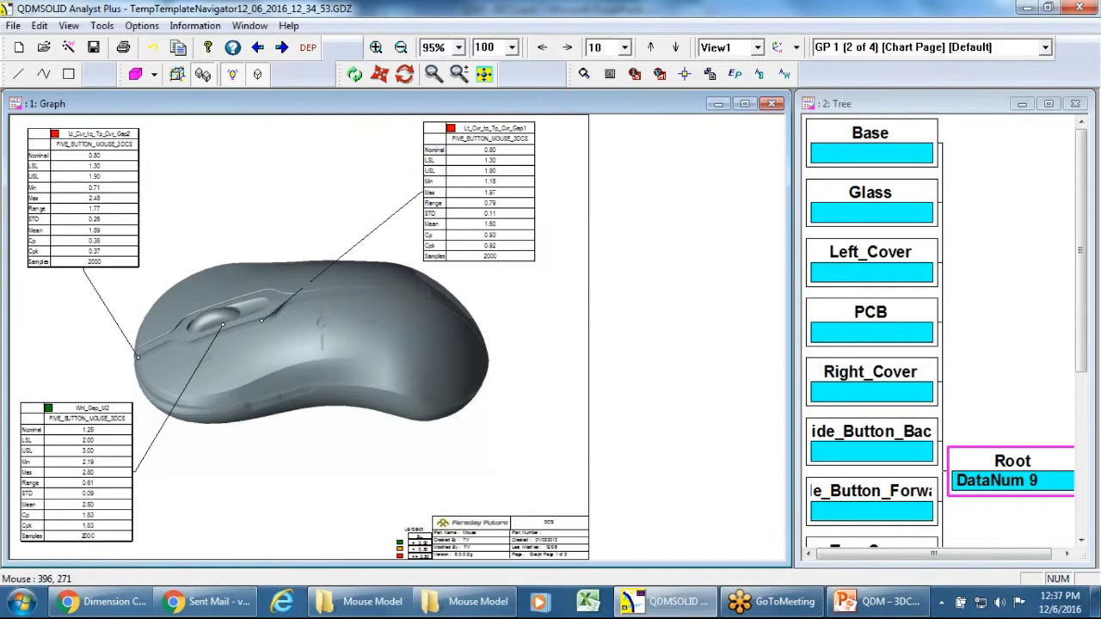
Step: Go to chart page GP 3 and move the Left_Click_Flush_Top table toward the page's upper right, beyond the mouse
left_click(281, 48)
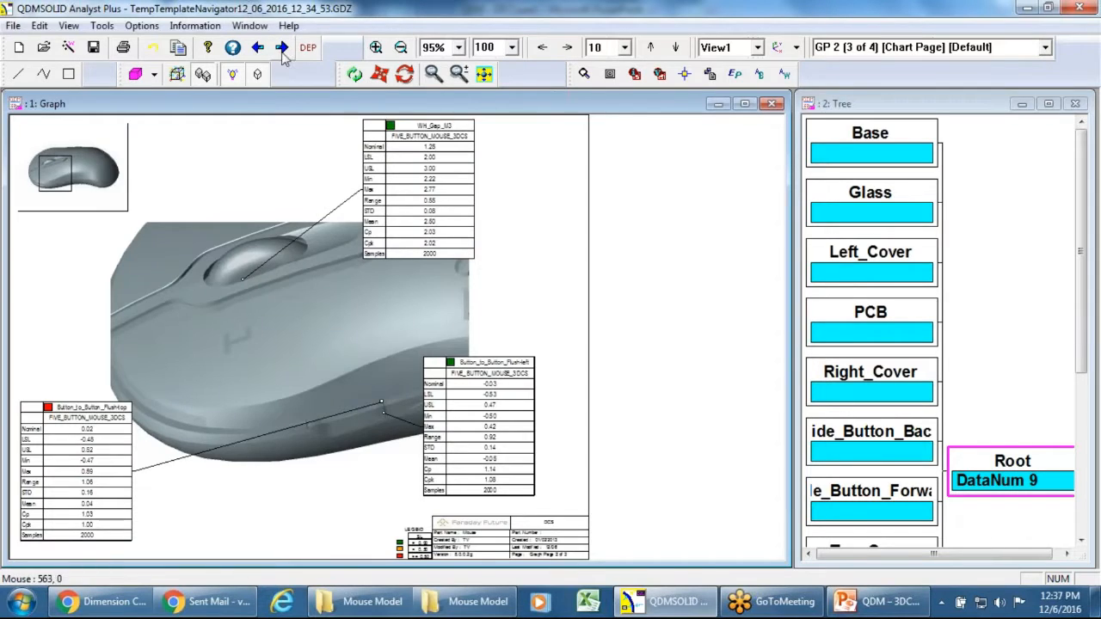
left_click(282, 48)
left_click_drag(392, 186, 473, 187)
Step: Enlarge the Left_Click_Flush_Front table to read its statistics, and return to the normal page view
right_click(86, 179)
left_click(134, 191)
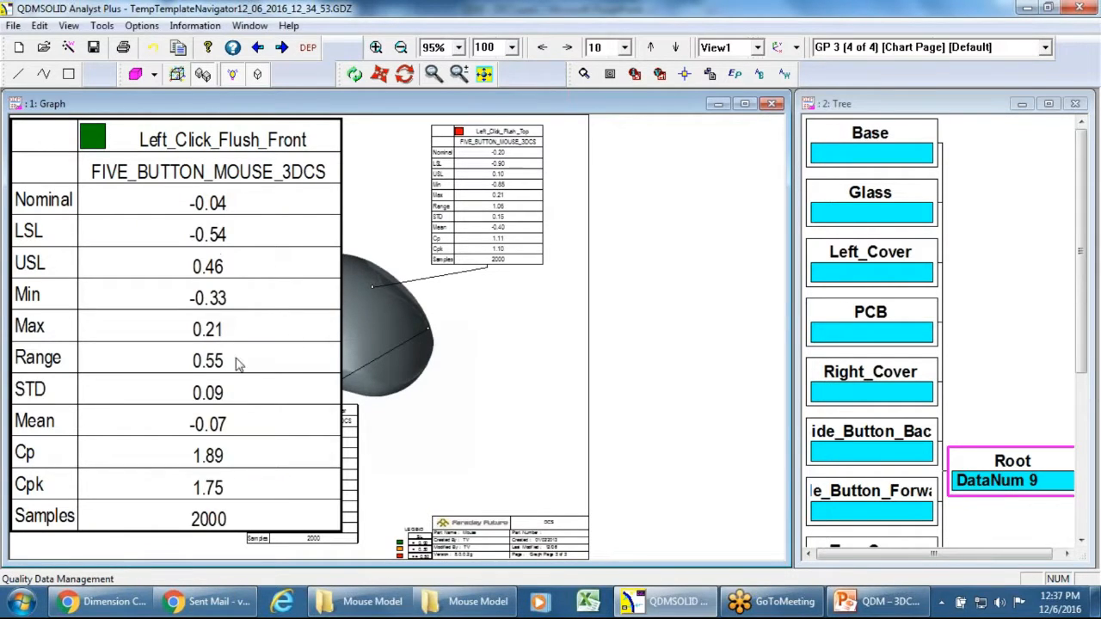
left_click(367, 155)
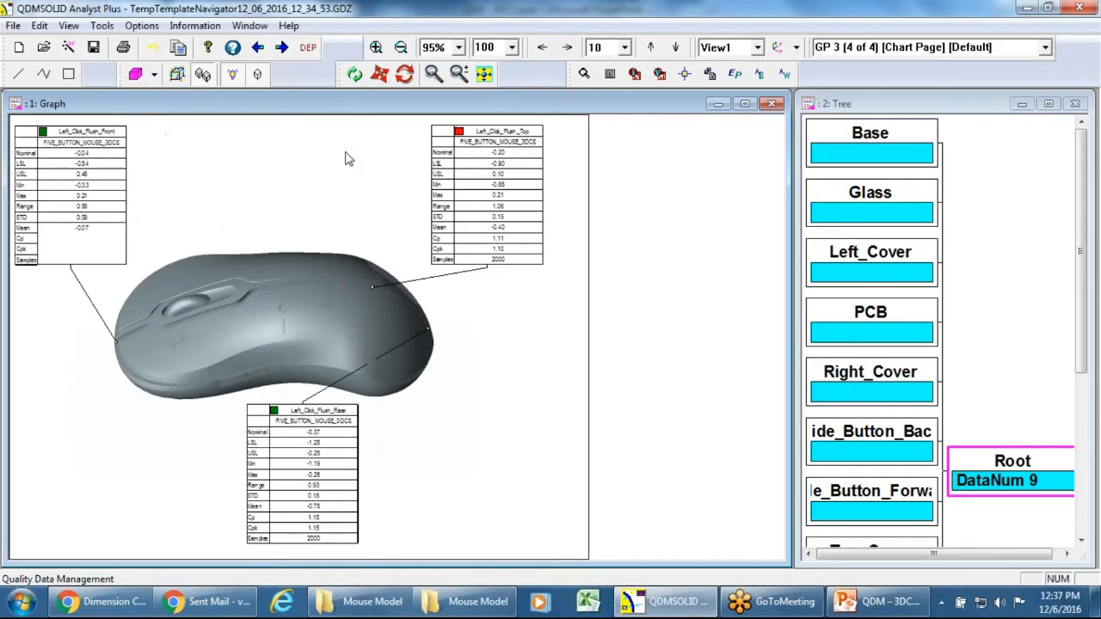
Step: Examine the column and display options in the Tabular Chart Settings, and leave without applying changes
left_click(142, 25)
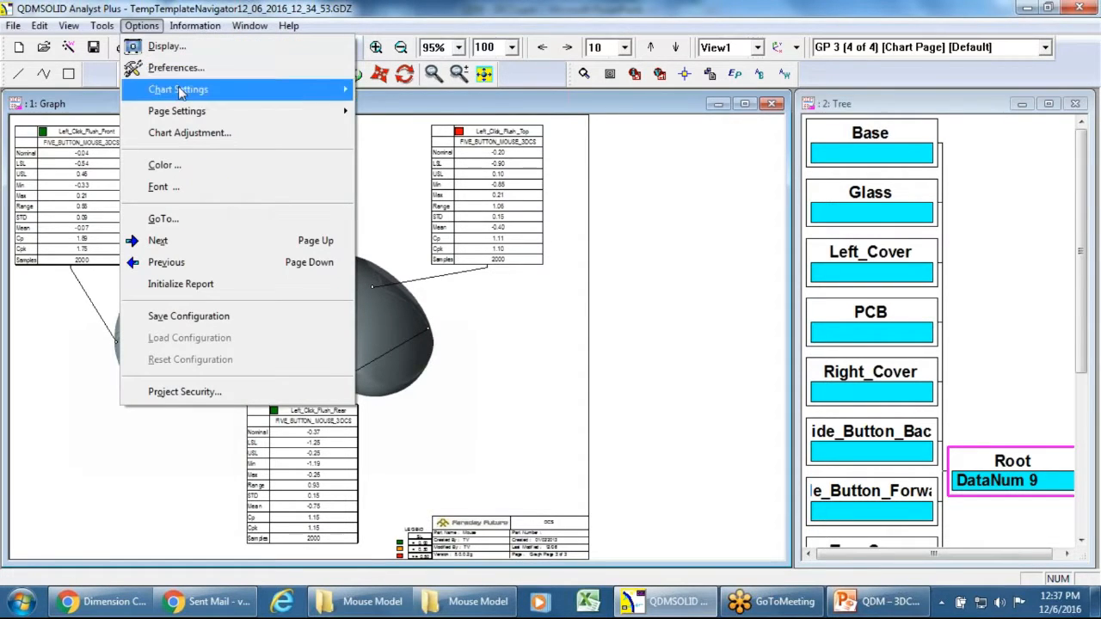
mouse_move(181, 90)
left_click(421, 135)
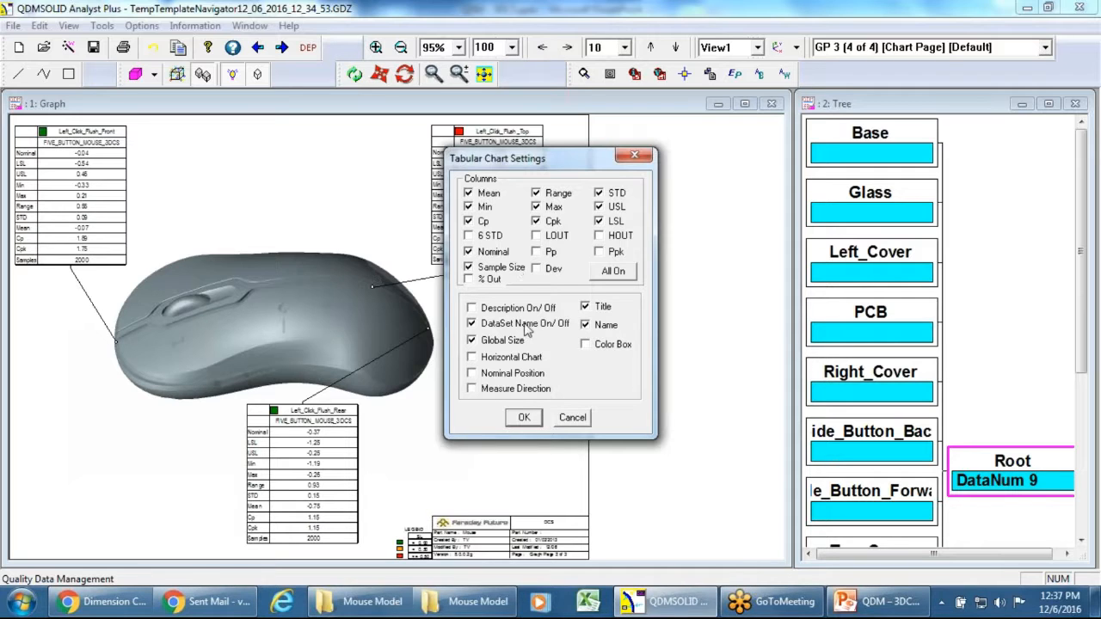
left_click(573, 417)
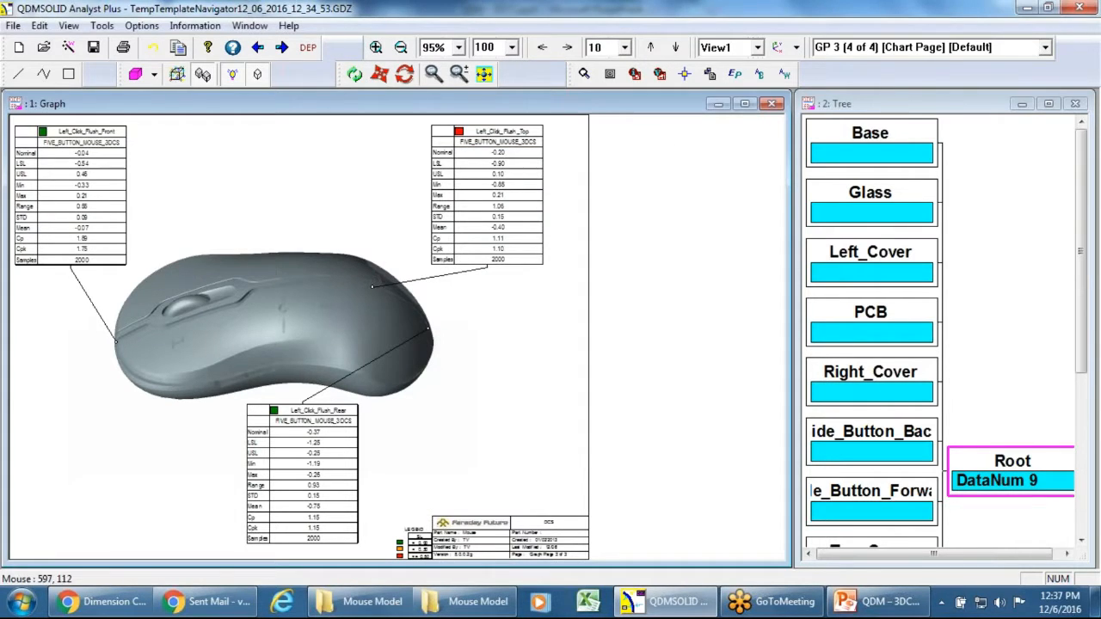
Step: Enlarge the mouse model around the scroll wheel on chart page GP 1, and check the index page before showing chart page GP 2
left_click(258, 48)
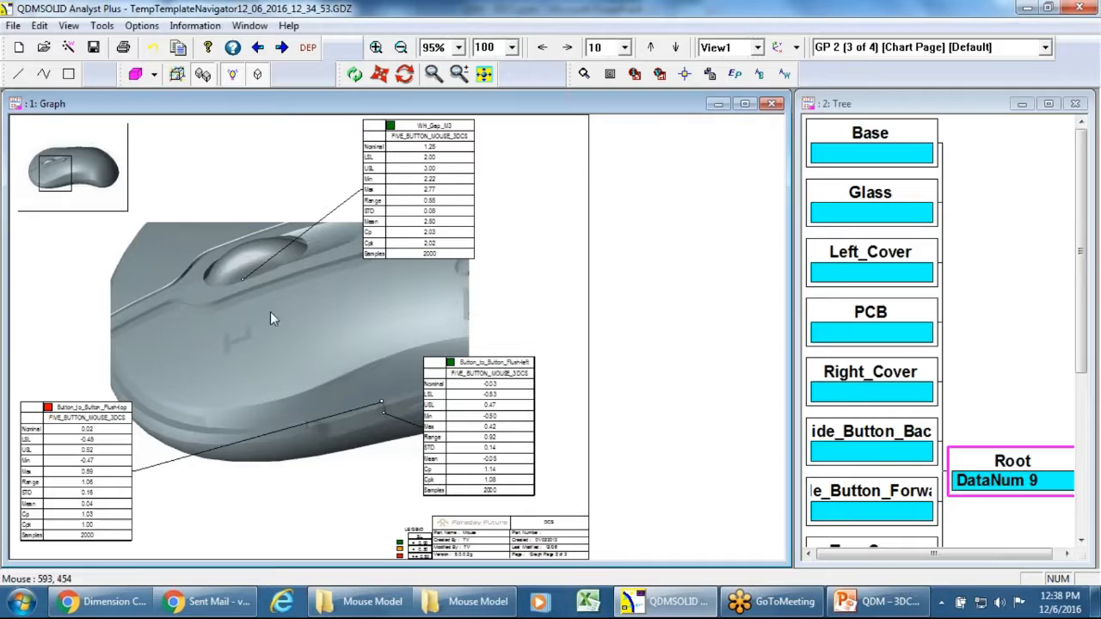
left_click(258, 50)
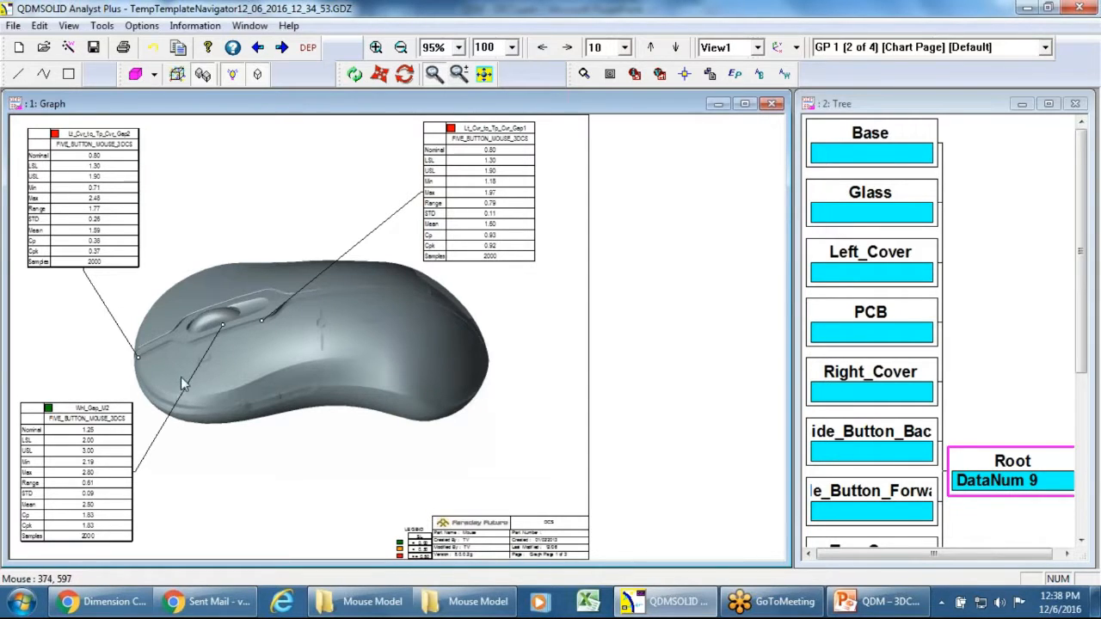
left_click_drag(301, 354, 120, 288)
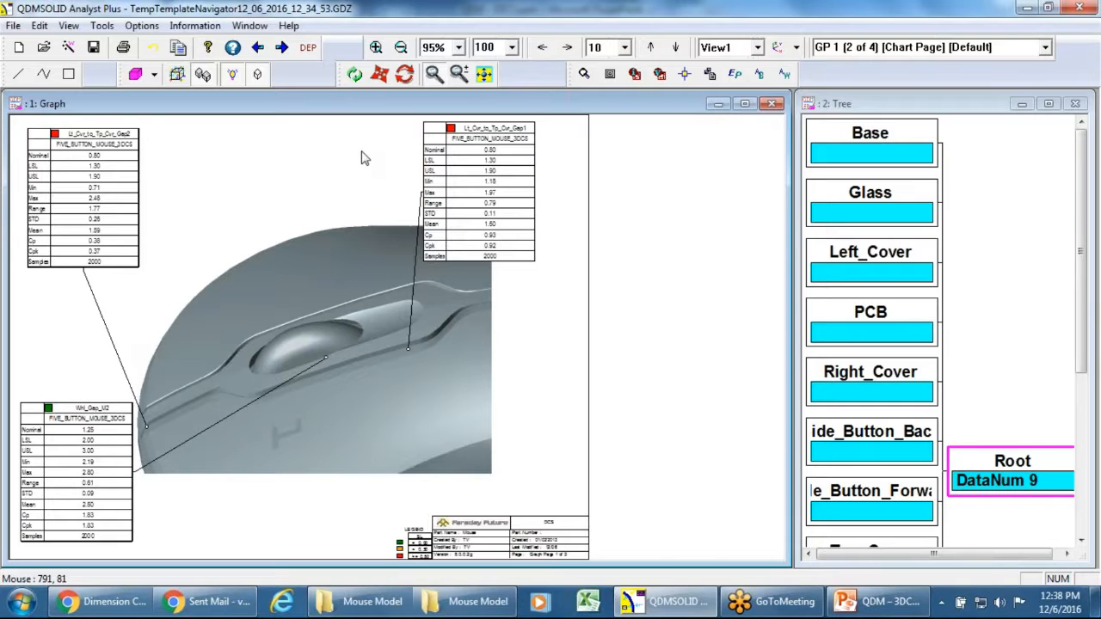
left_click(258, 49)
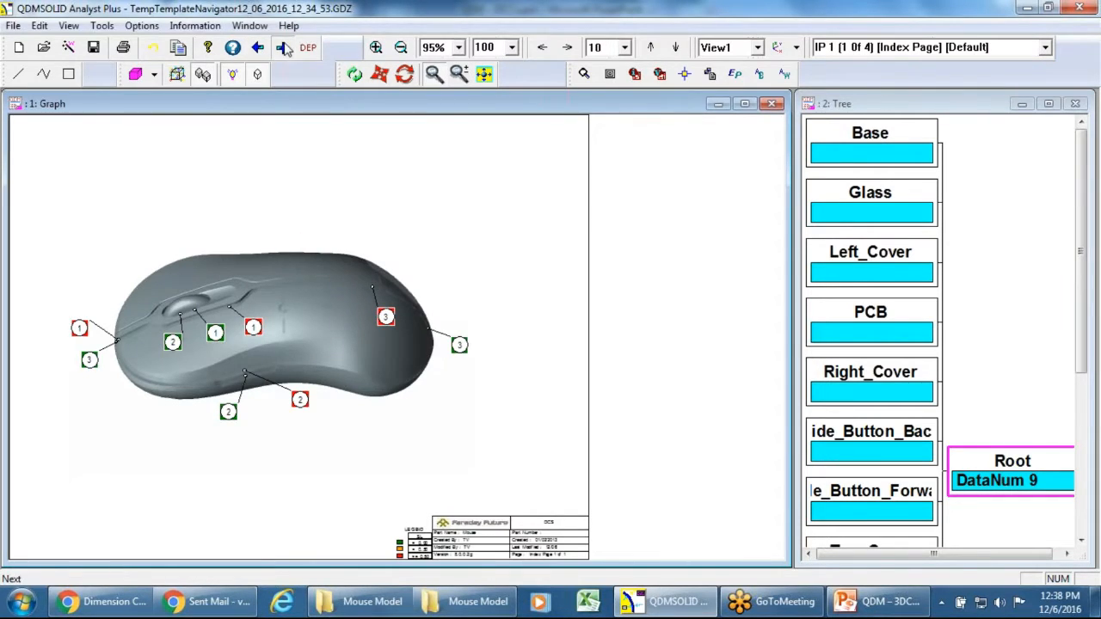
left_click(284, 49)
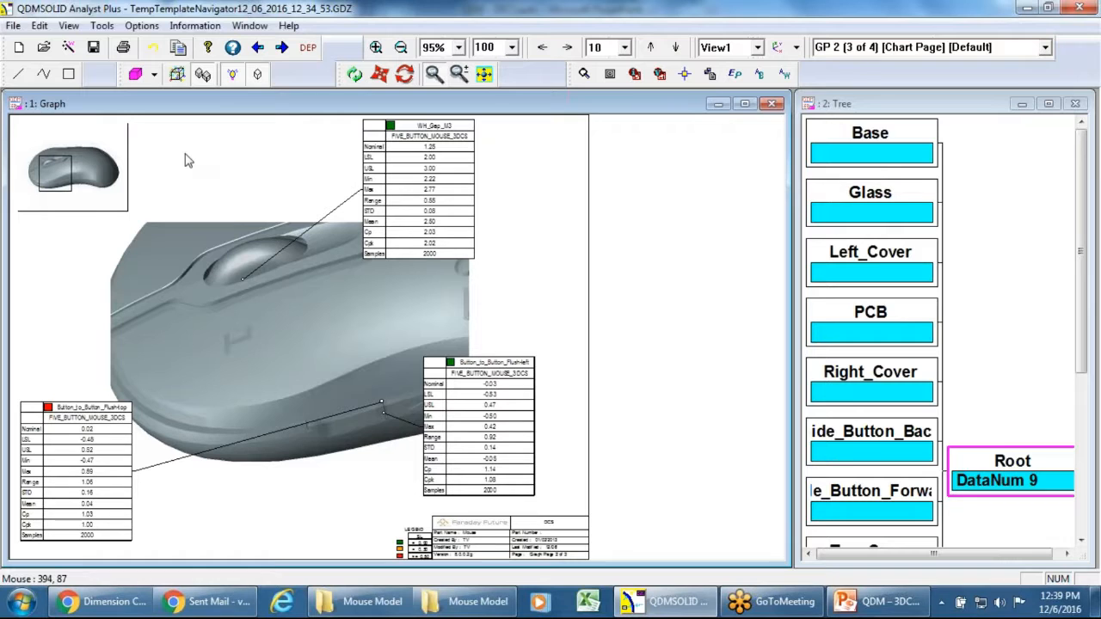
left_click(142, 24)
mouse_move(102, 25)
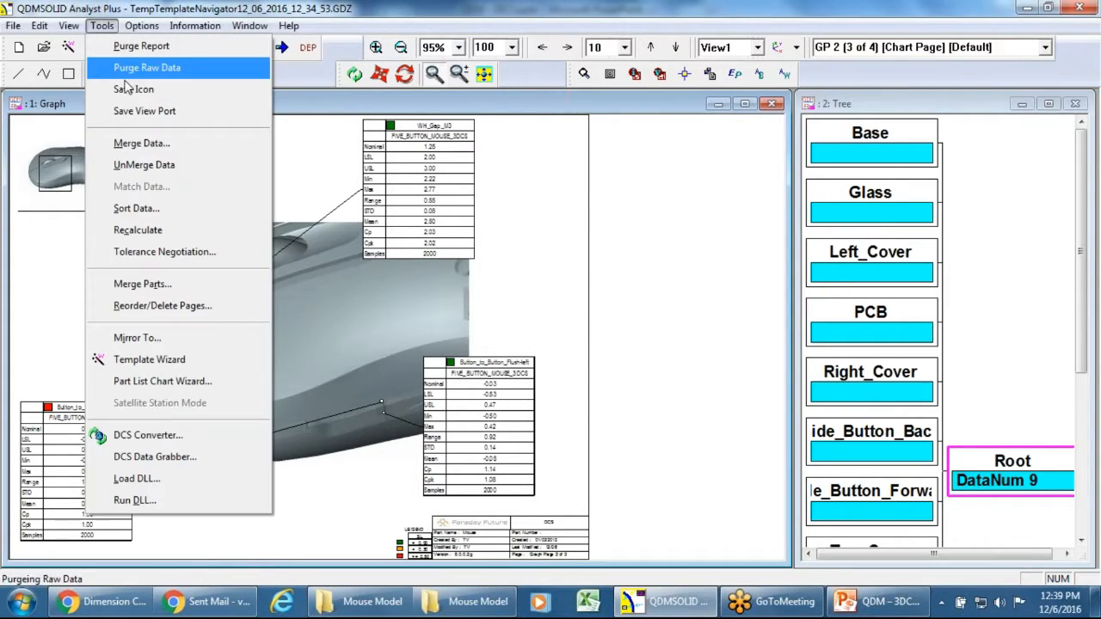
left_click(300, 149)
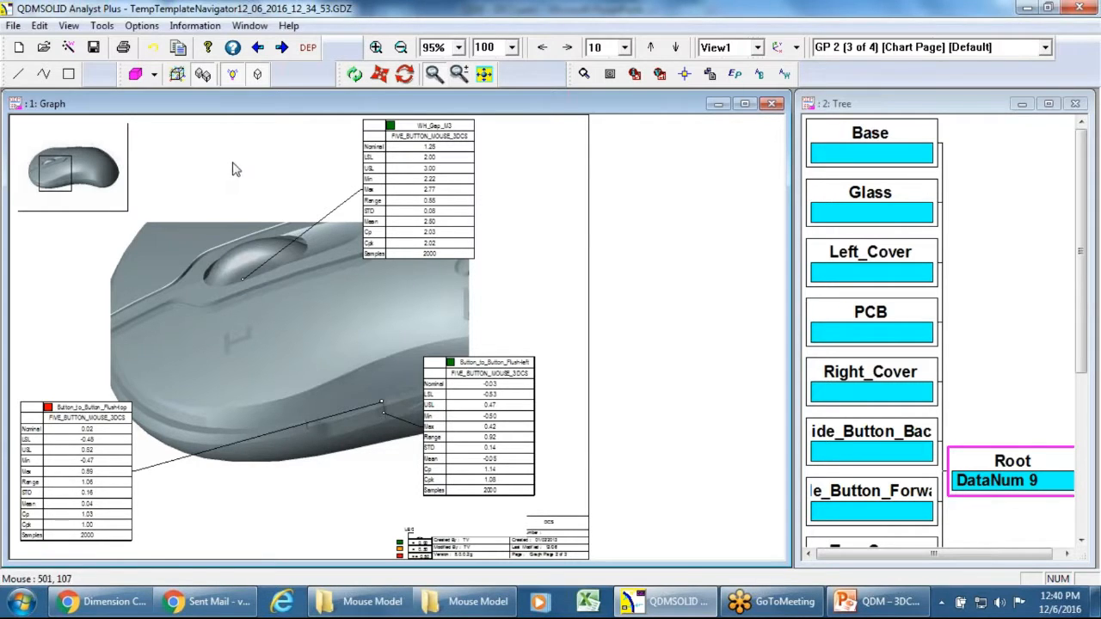
Step: Page on to index page IP 1, go to the page linked to the balloon 1 beside the mouse's front, and return to the index page
left_click(284, 49)
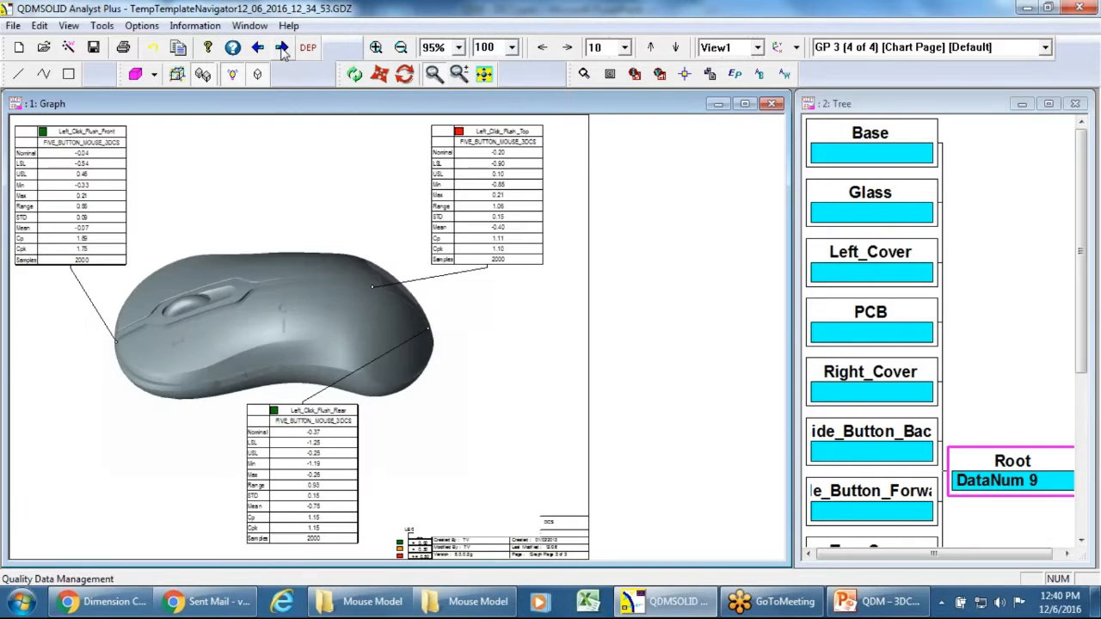
left_click(283, 51)
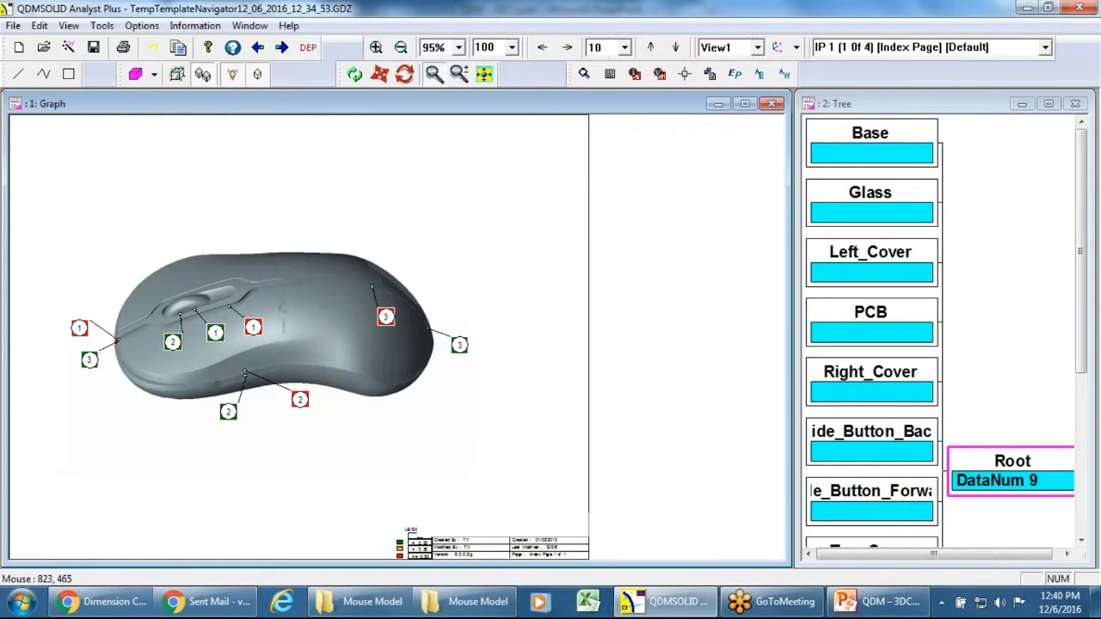
right_click(79, 327)
left_click(140, 482)
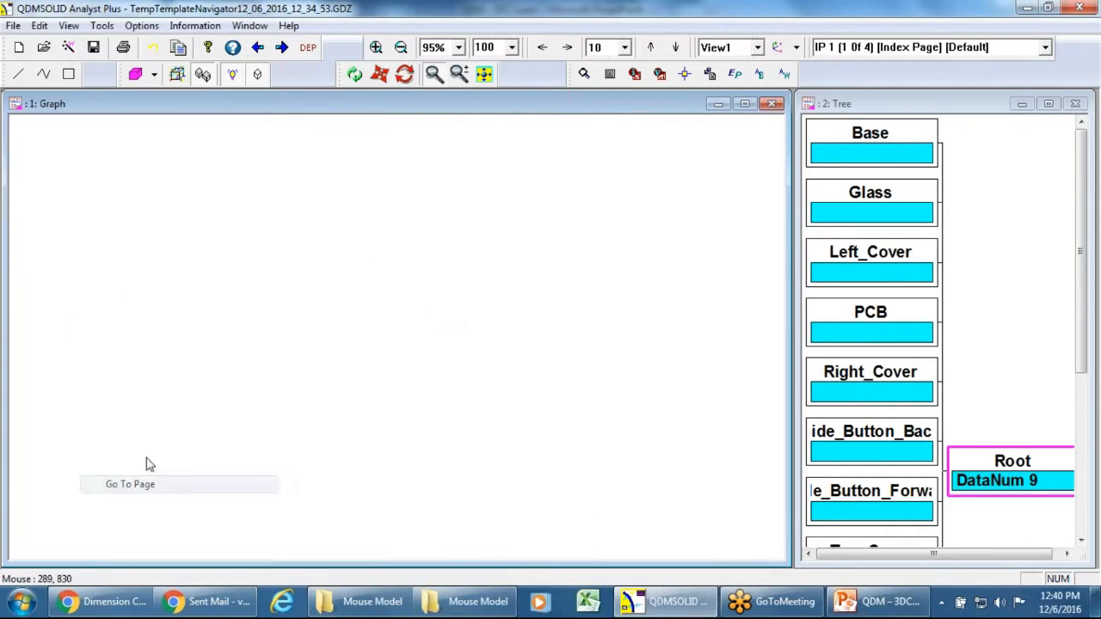
left_click(257, 48)
left_click(257, 48)
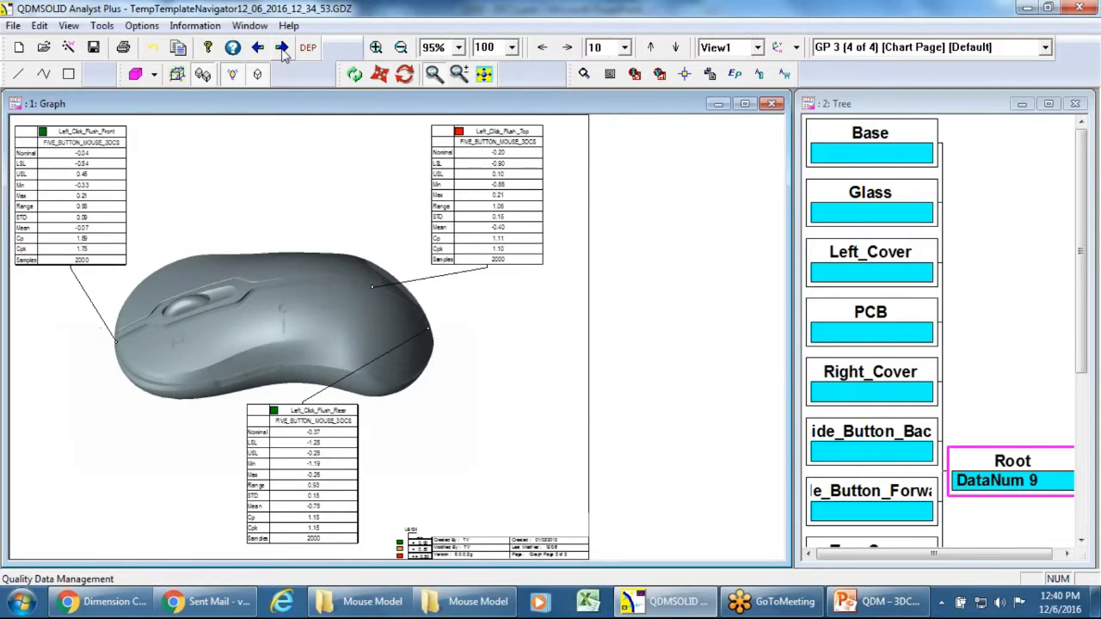
left_click(282, 48)
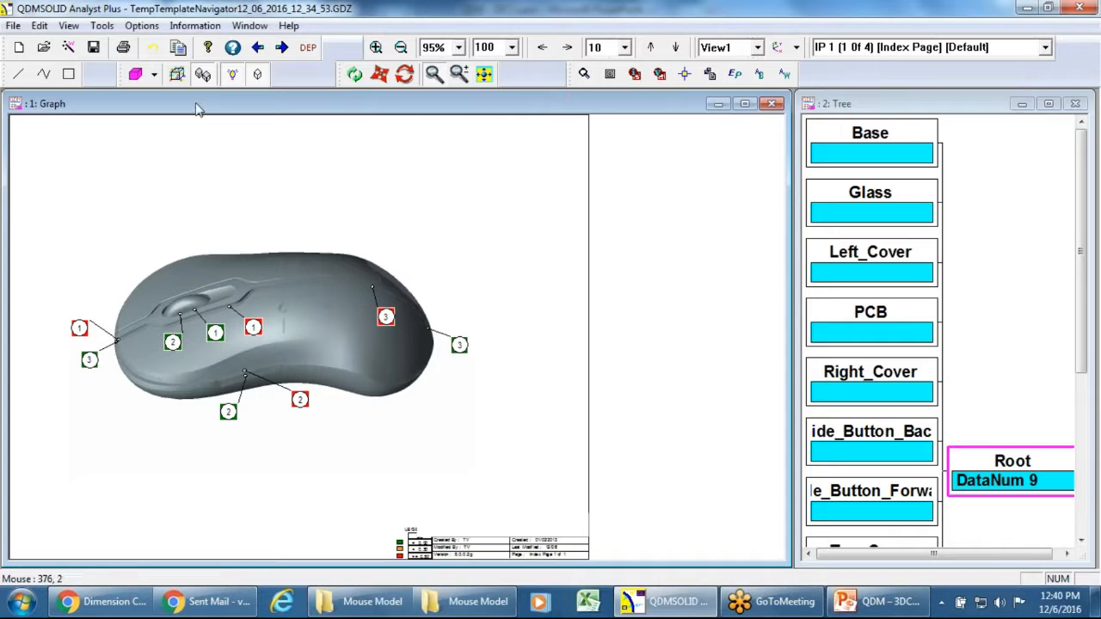
Step: Open the Graphics Window Options and review the colour thresholds for the Spec. Limit colour status criterion
left_click(141, 26)
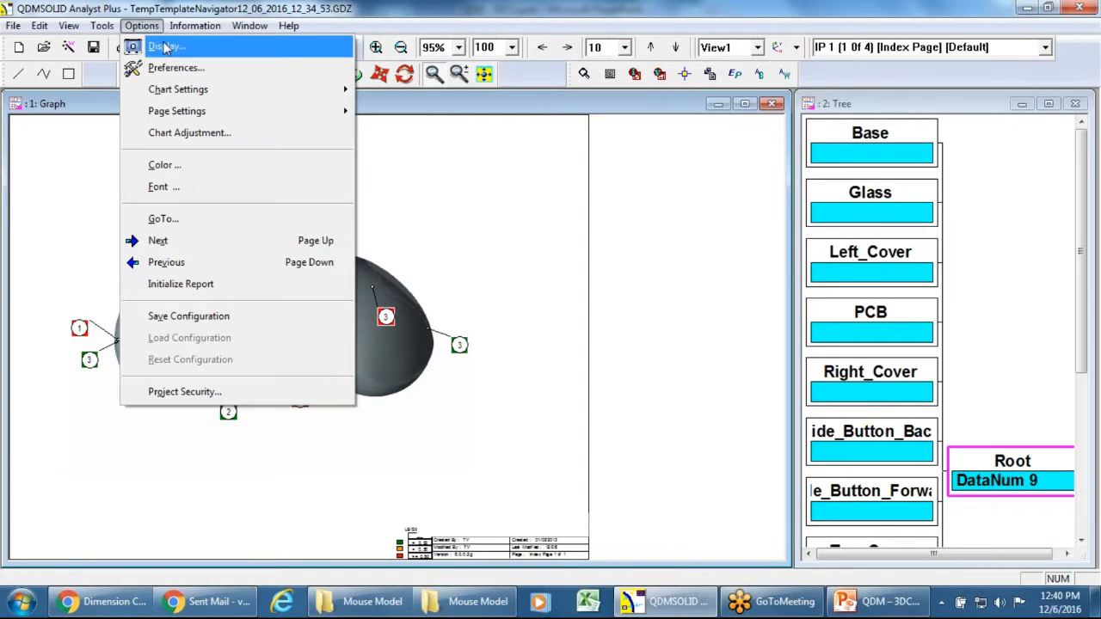
left_click(163, 47)
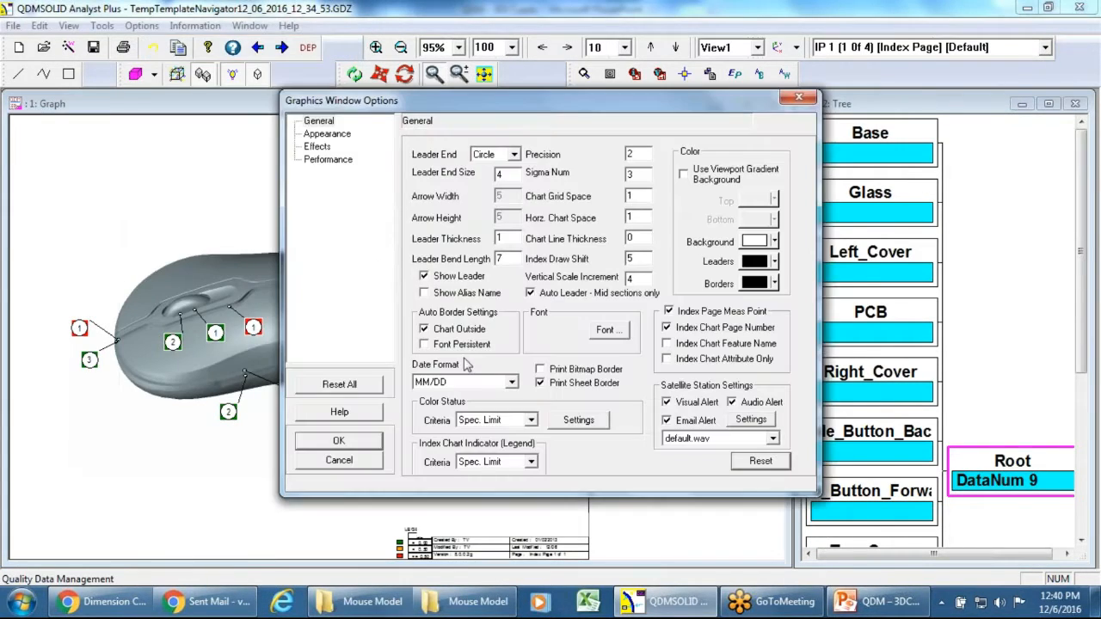
left_click(532, 420)
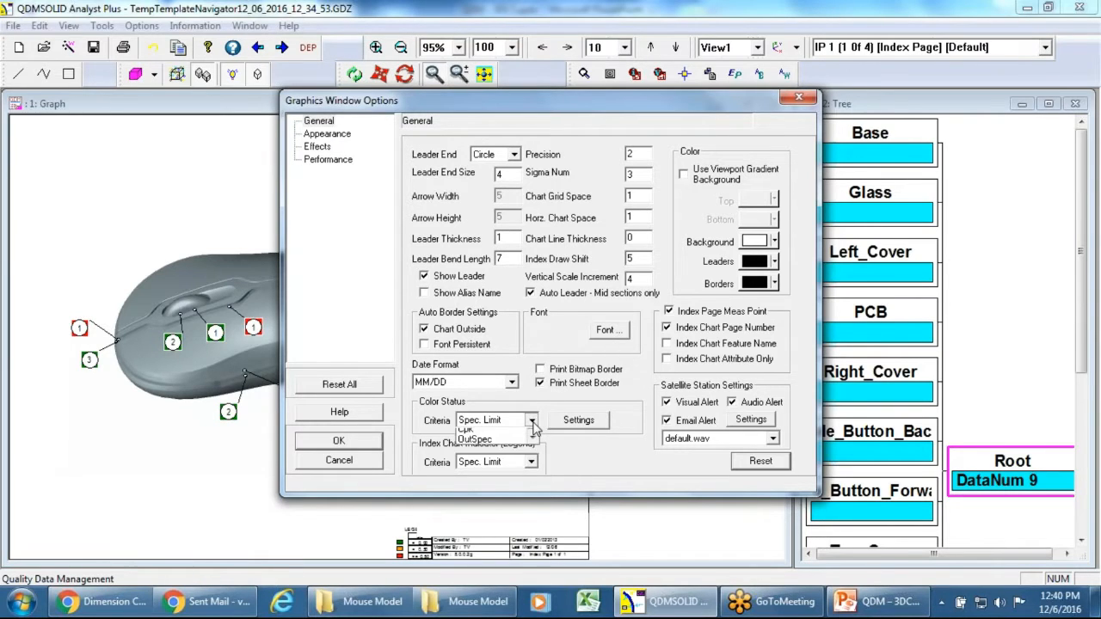
left_click(494, 434)
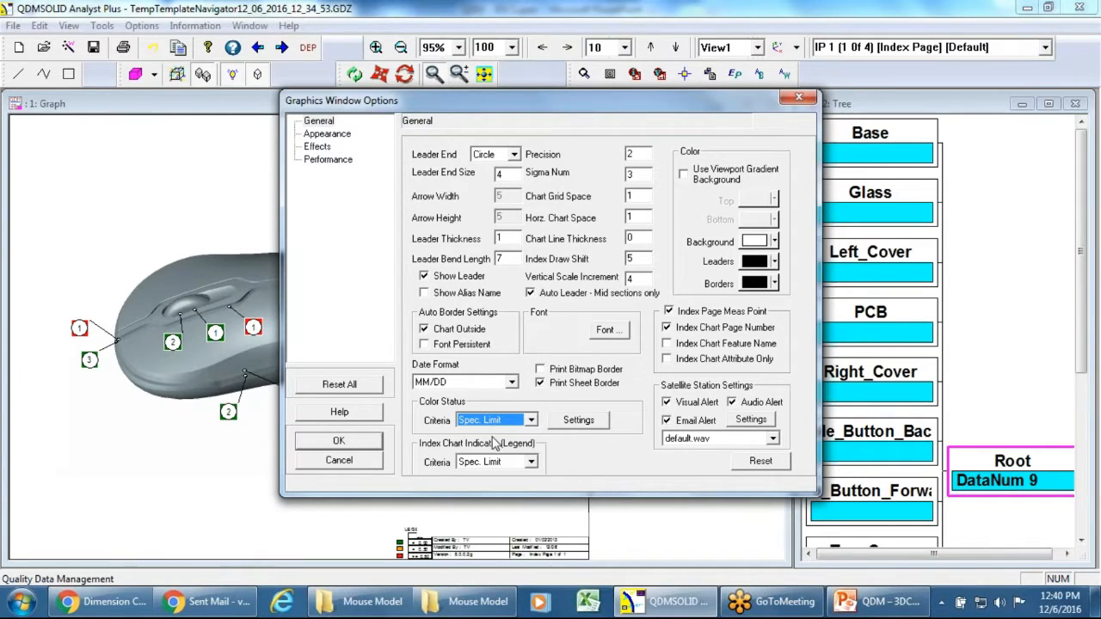
left_click(578, 419)
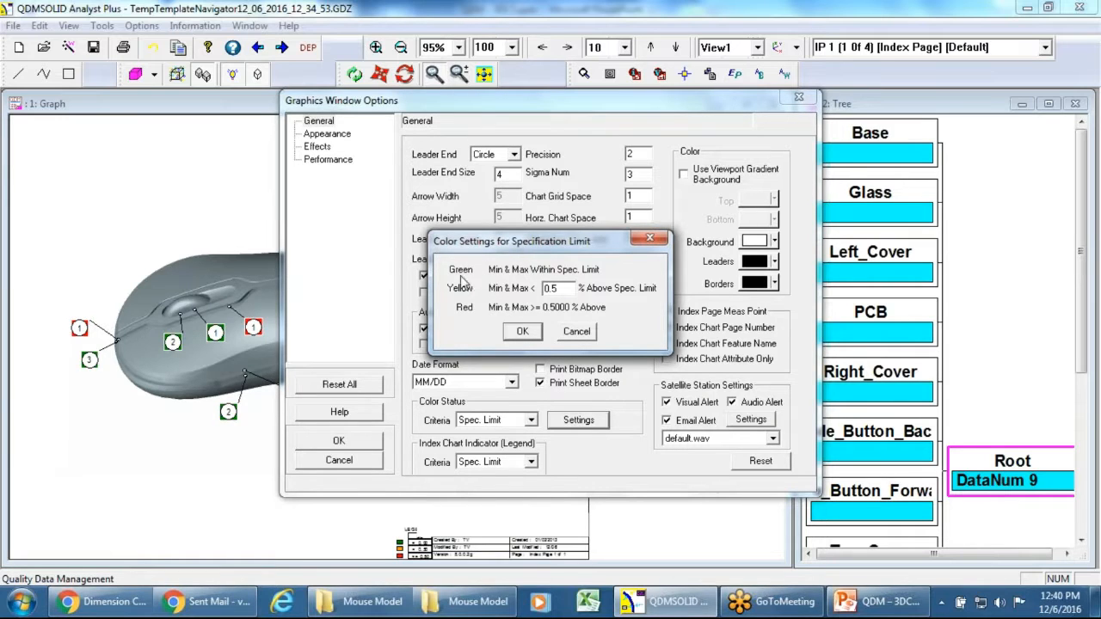
left_click(522, 332)
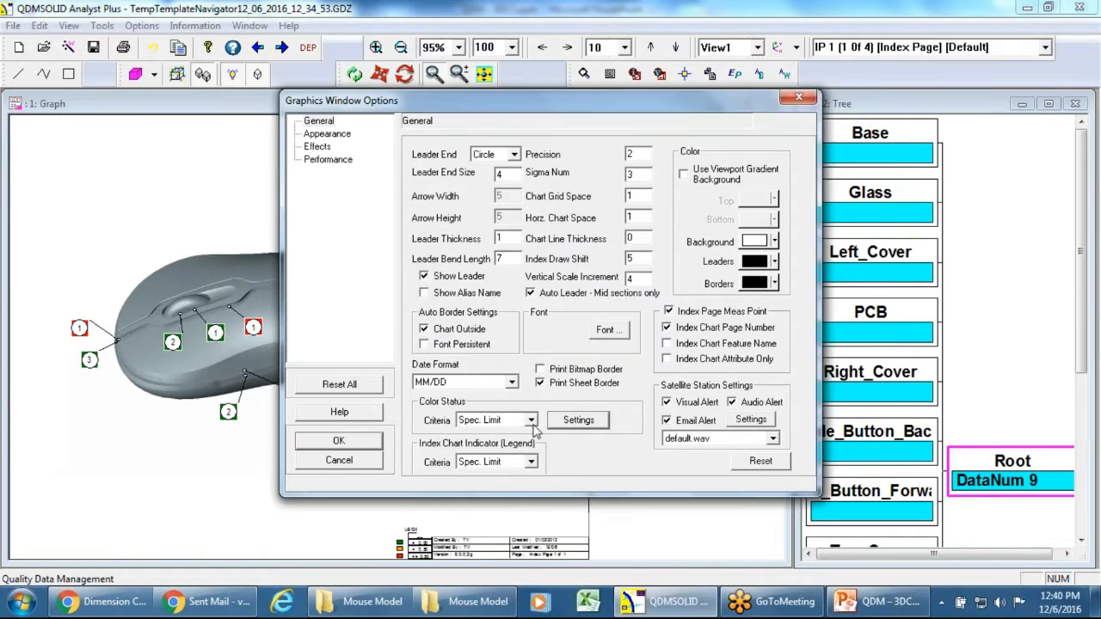
Step: Change the Color Status criterion to Cp and set its green threshold to Cp >= 1.33
left_click(531, 420)
left_click(516, 443)
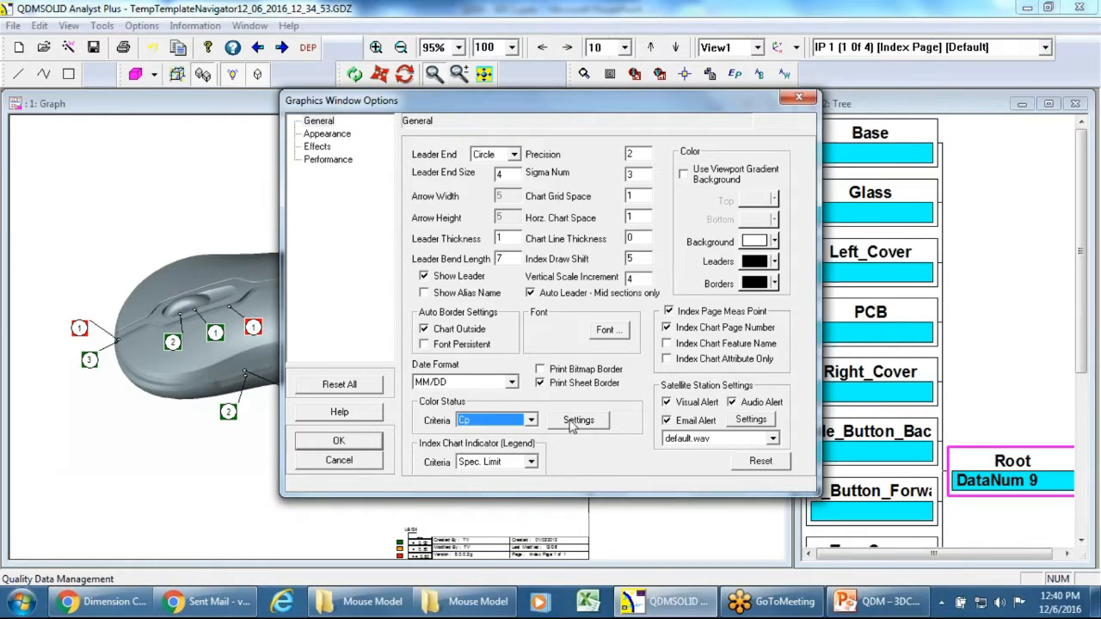
left_click(570, 425)
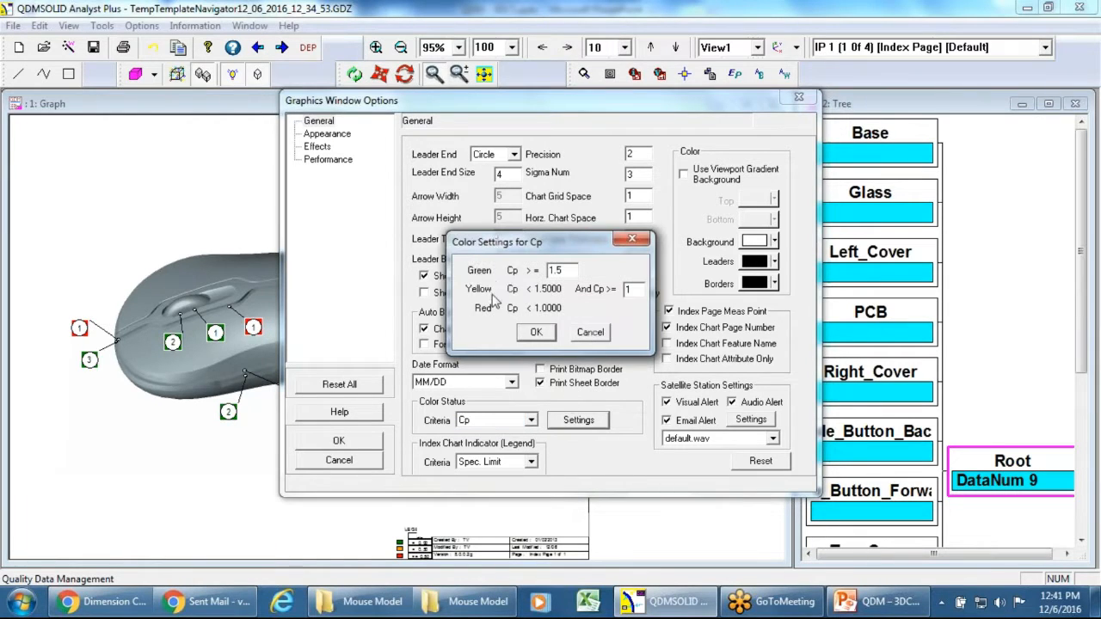
left_click(580, 270)
key("BackSpace")
type("33")
left_click(534, 333)
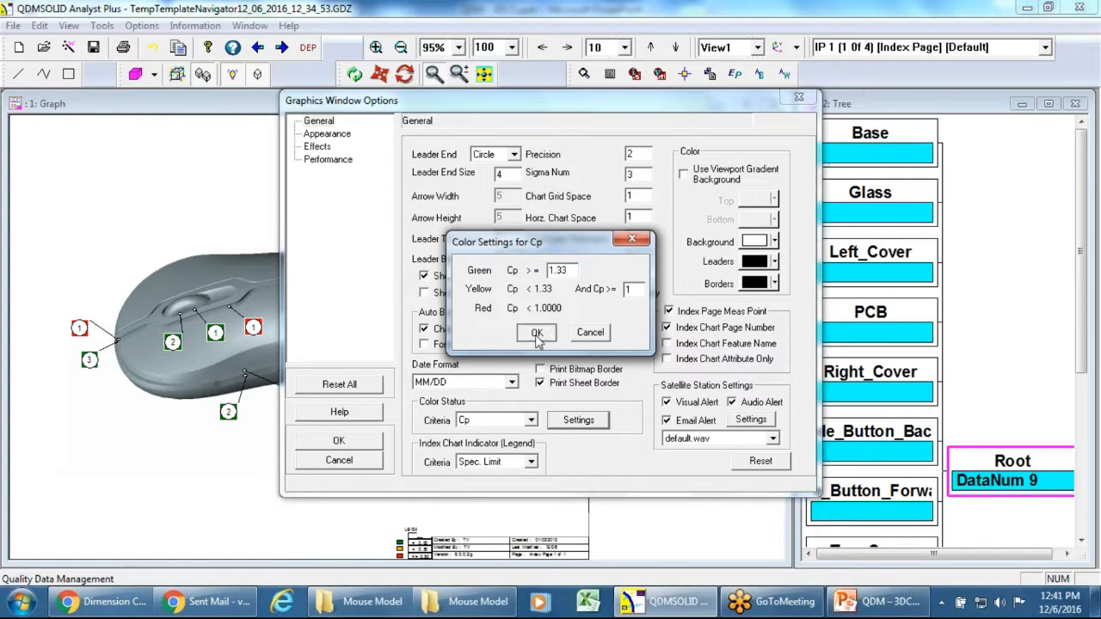
Step: Set the Index Chart Indicator (Legend) criterion to Cp and apply the display options
left_click(531, 461)
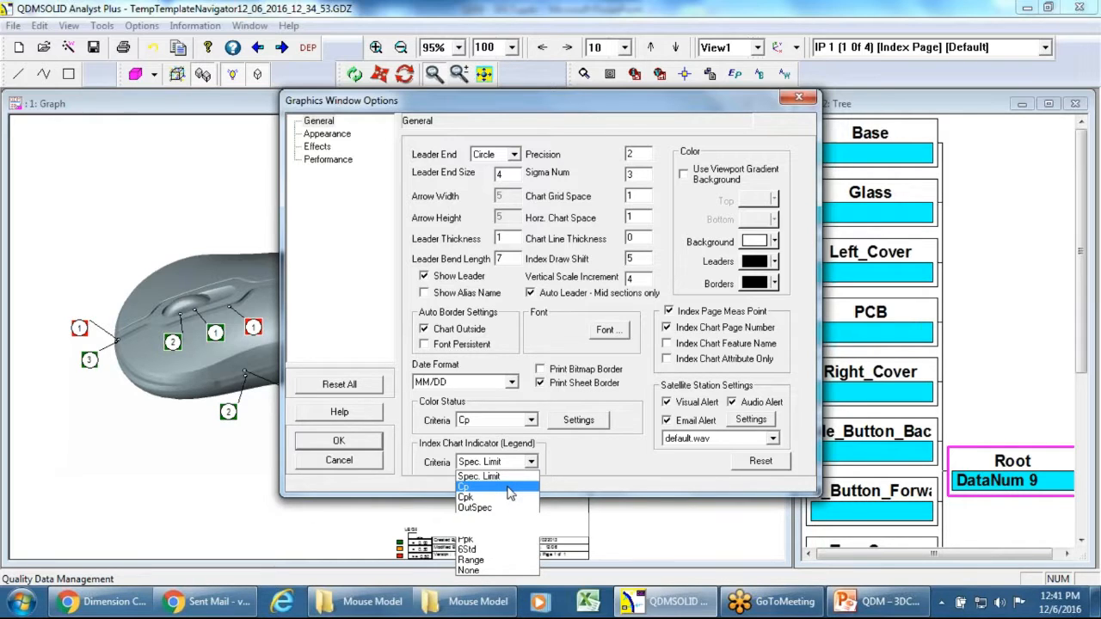
left_click(507, 487)
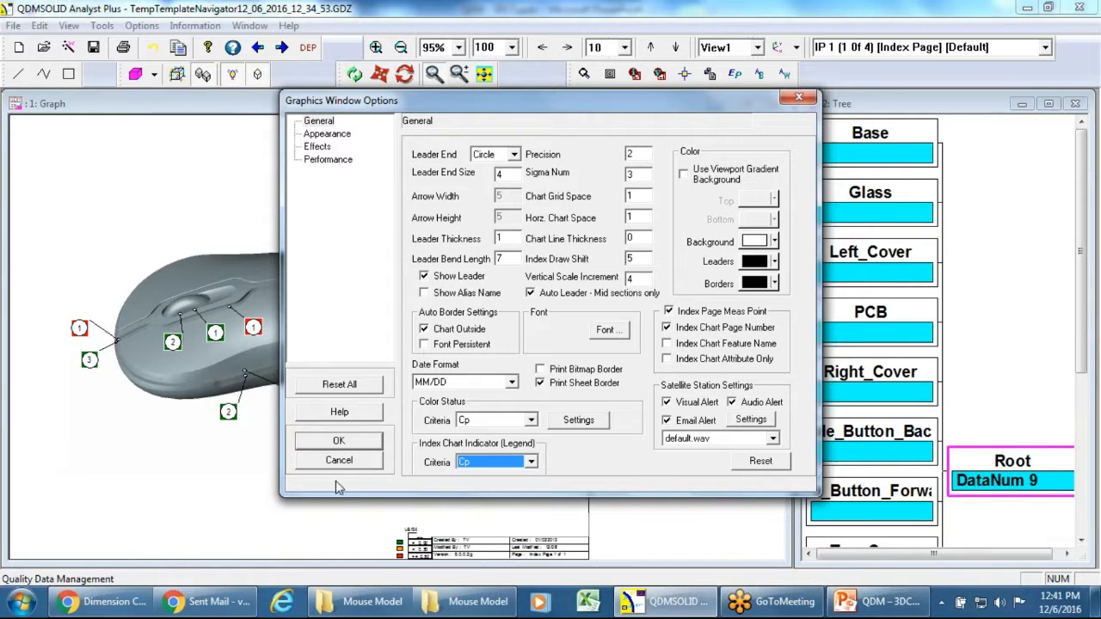
left_click(342, 441)
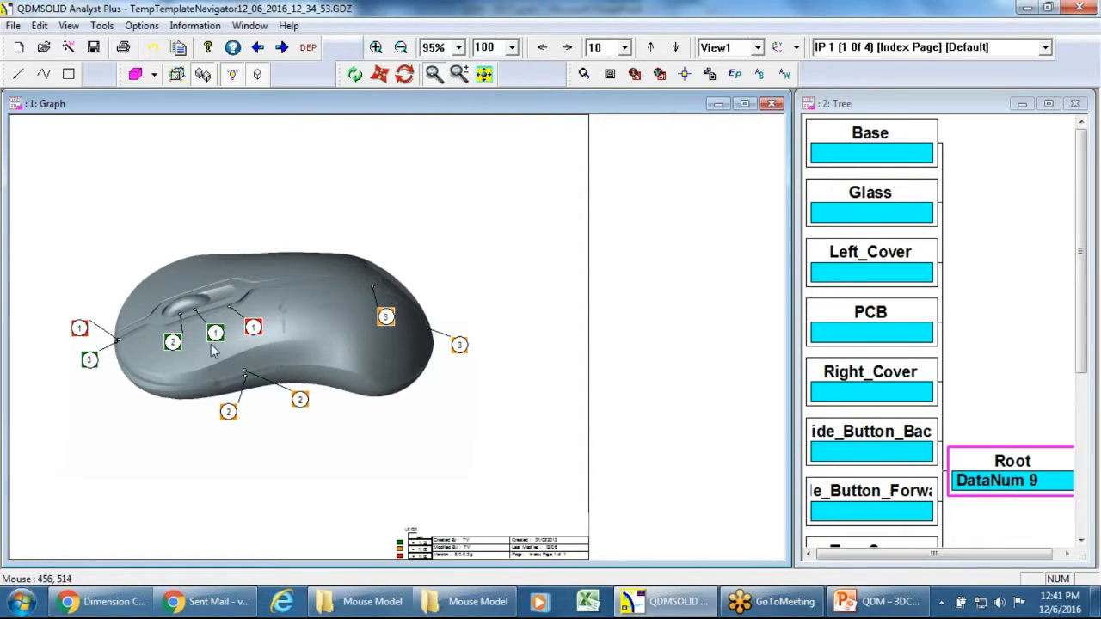
Step: On chart page GP 1, move the Lt_Cvr_to_Tp_Cvr_Gap1 table farther right, toward the page's edge
left_click(282, 47)
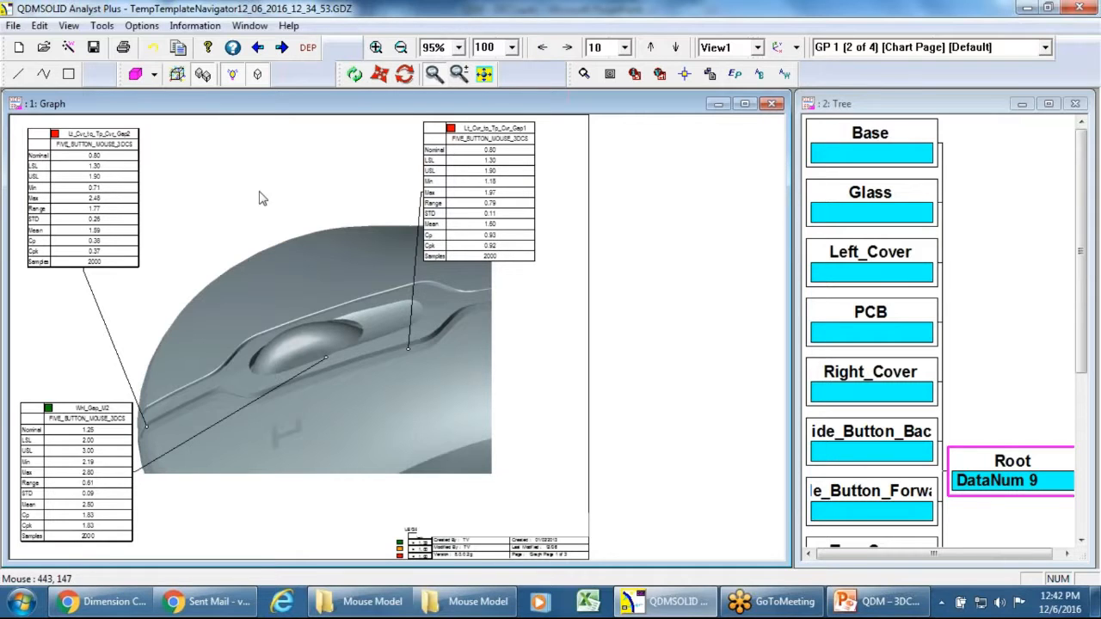
left_click(513, 192)
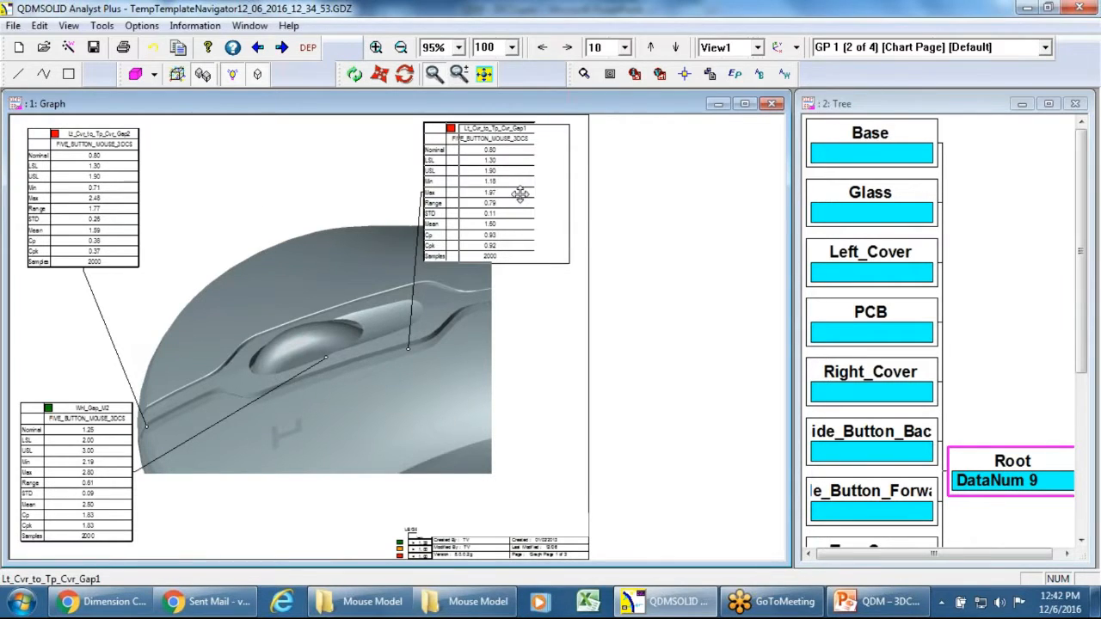
left_click_drag(513, 192, 547, 196)
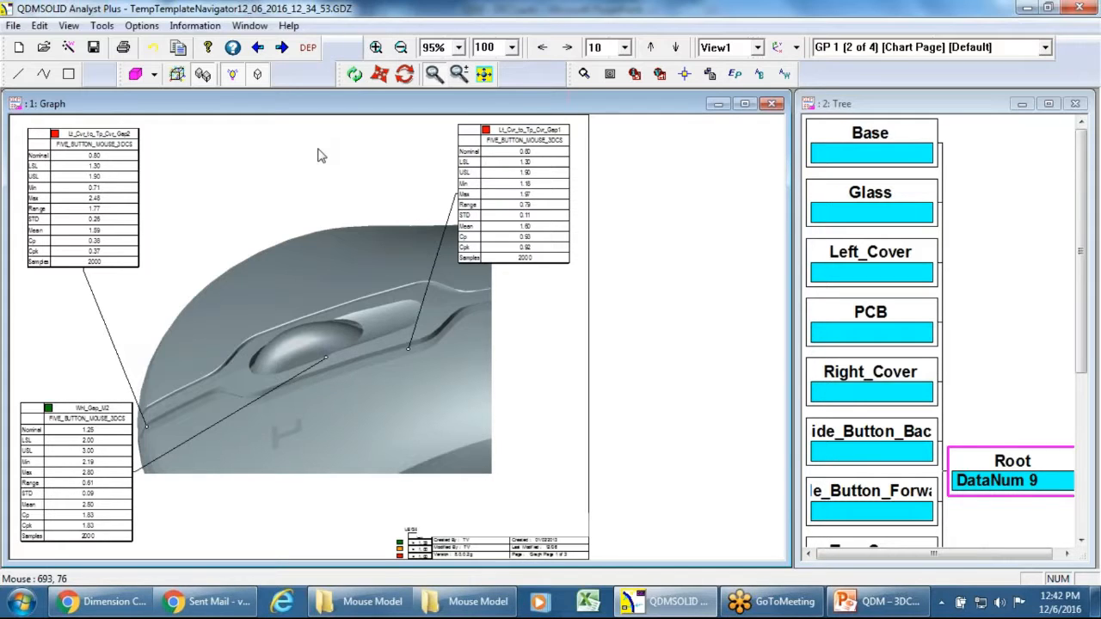
Step: Open the chart page's Inspection Title Block settings and review the logo, part, project, author and date fields without changing them
right_click(551, 545)
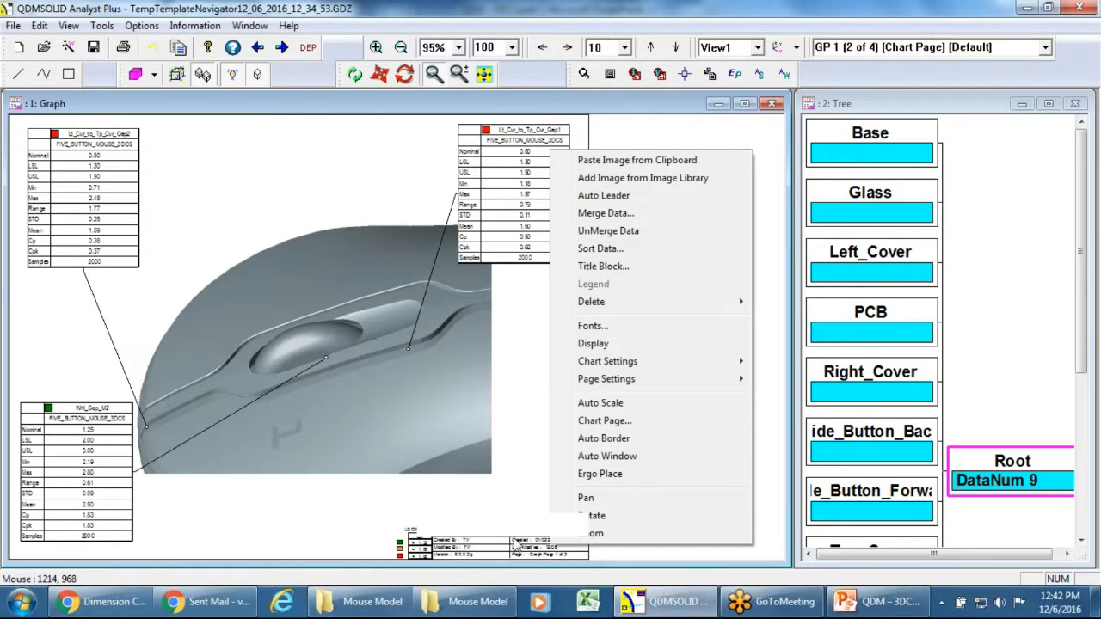
double_click(516, 539)
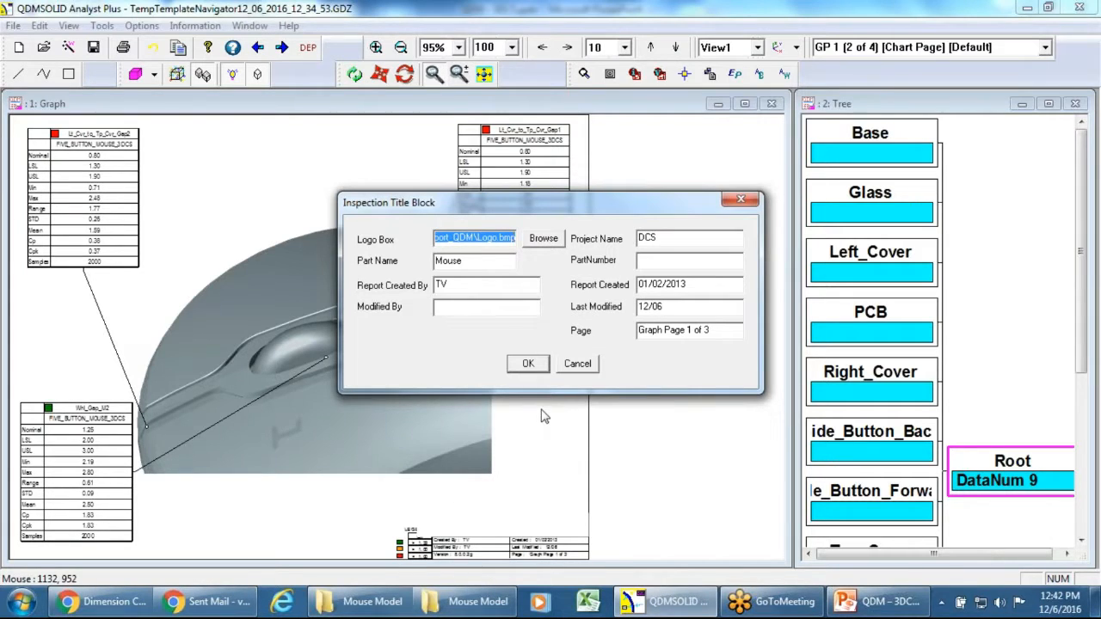
left_click(578, 365)
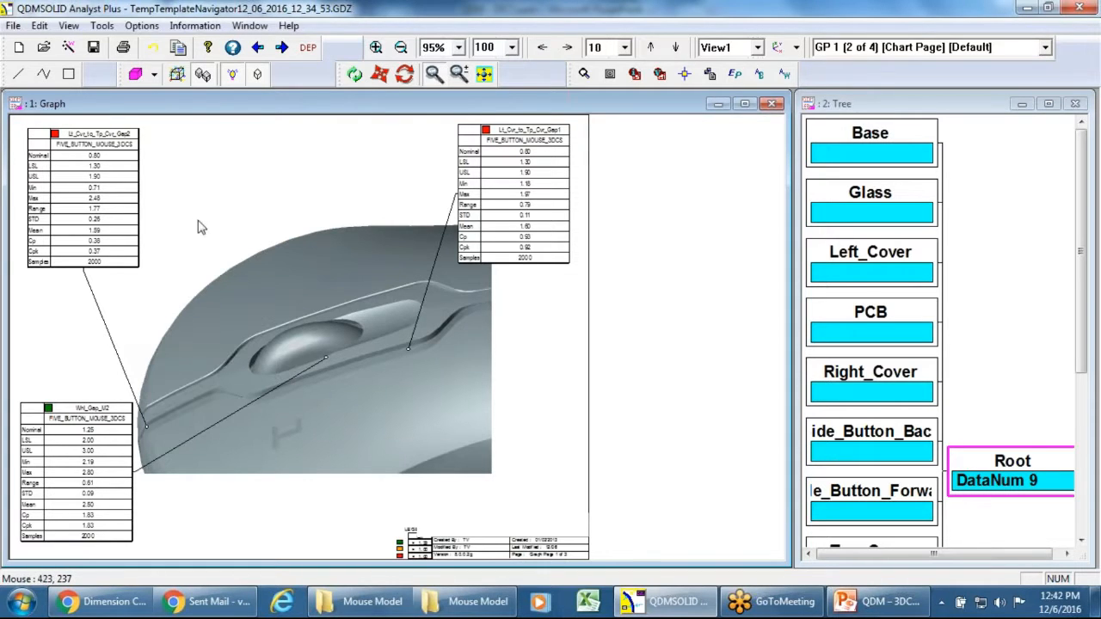
left_click(13, 26)
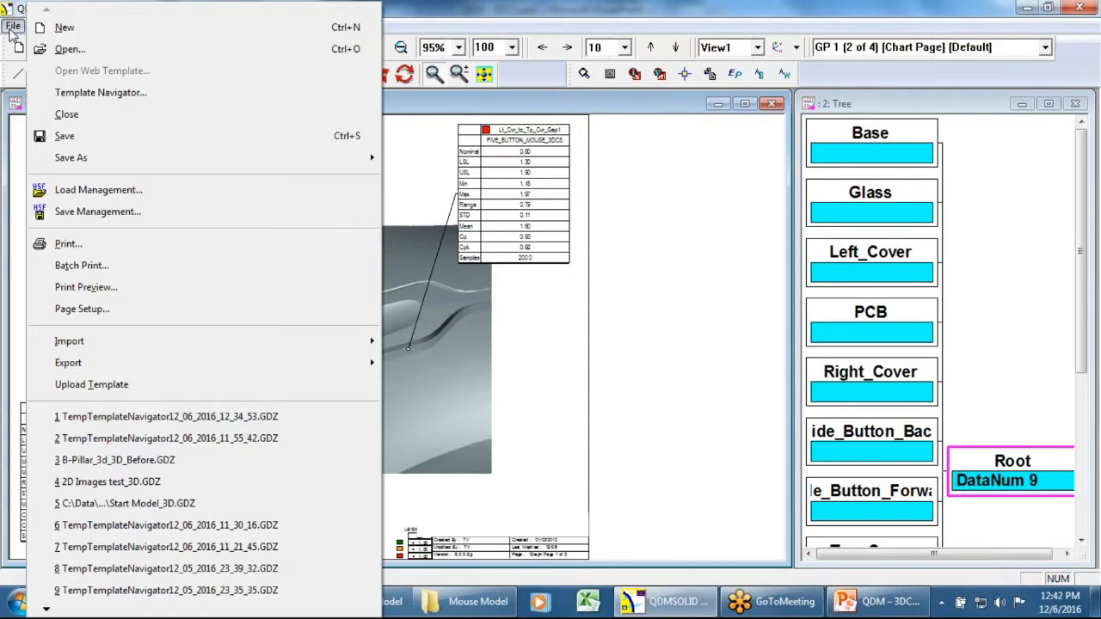
left_click(410, 153)
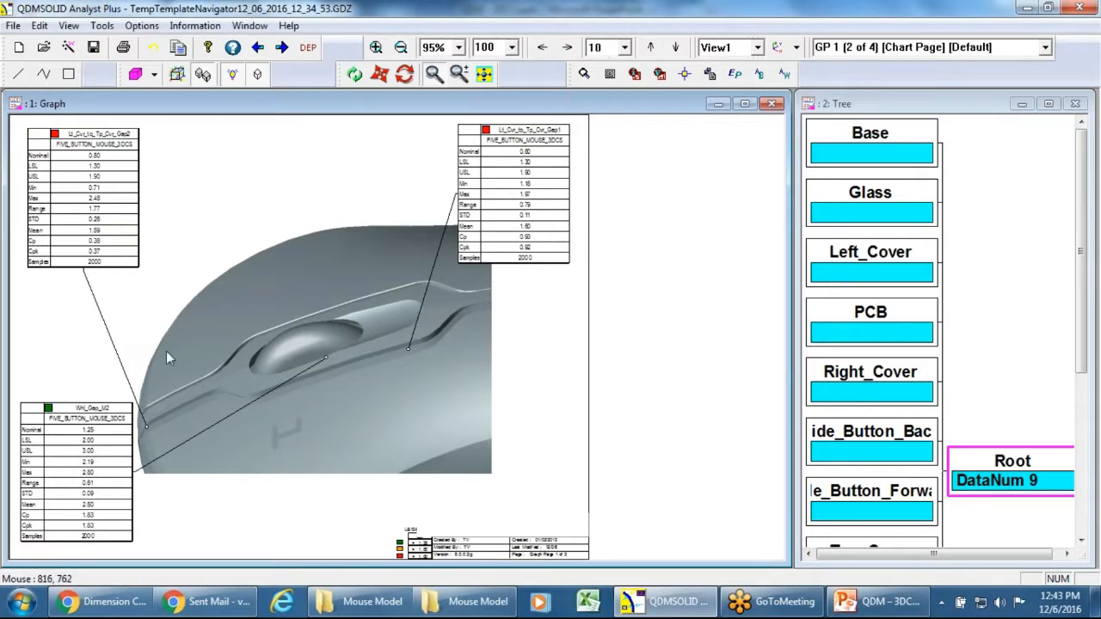
Step: View the Lt_Cvr_to_Tp_Cvr_Gap2 and Lt_Cvr_to_Tp_Cvr_Gap1 tables full screen, one after the other, and return to the page
right_click(96, 188)
left_click(121, 192)
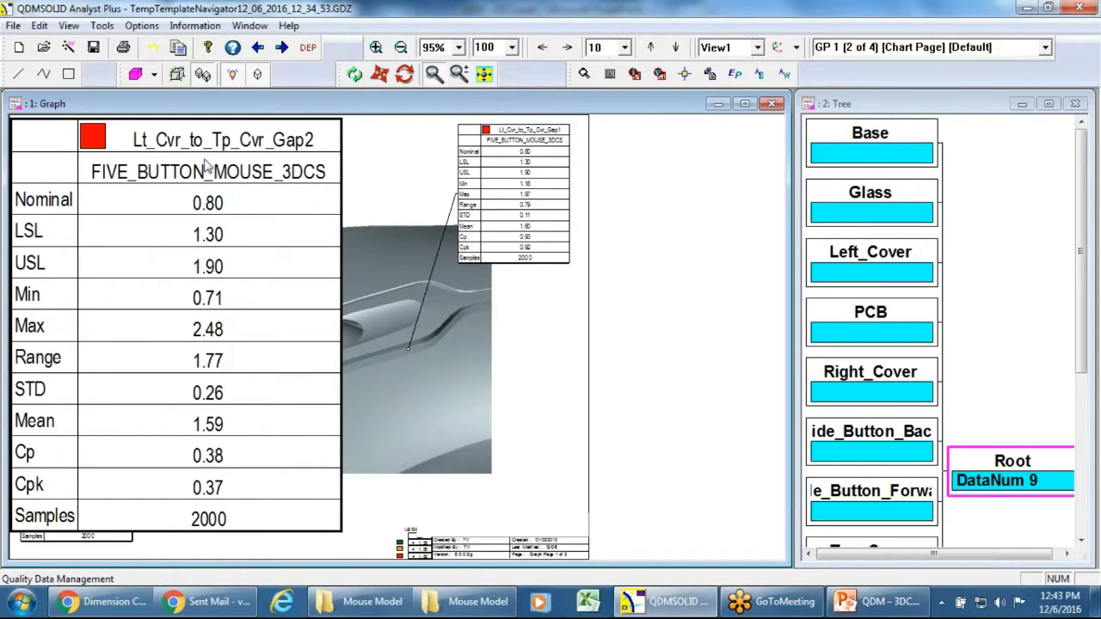
left_click(486, 203)
right_click(493, 189)
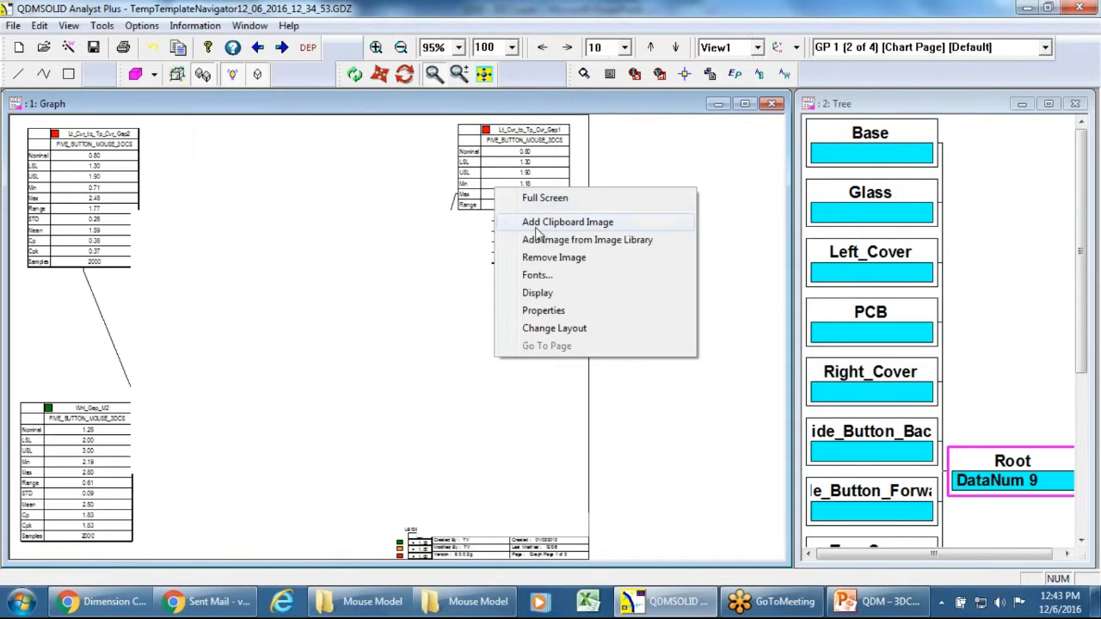
left_click(547, 199)
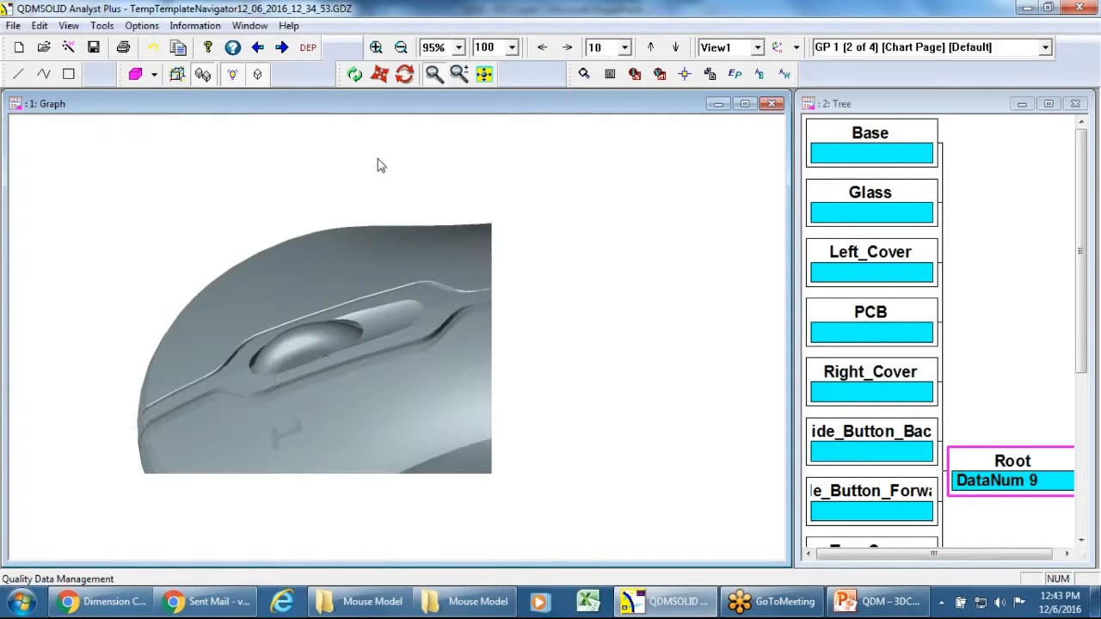
left_click(381, 165)
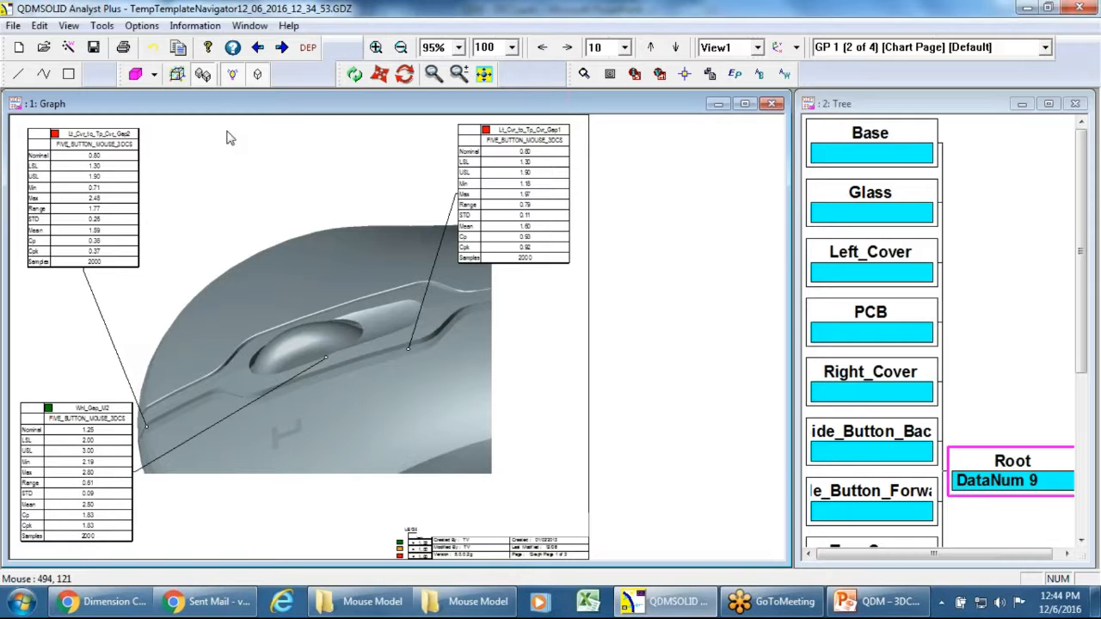
Step: Close the current template report without saving its changes
left_click(13, 27)
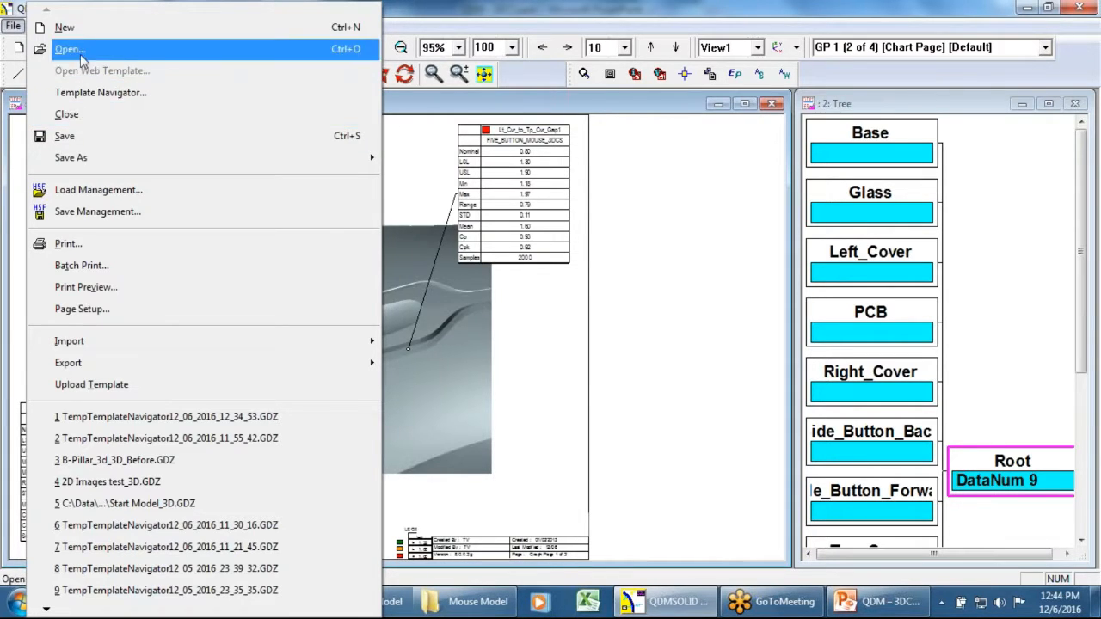
left_click(69, 114)
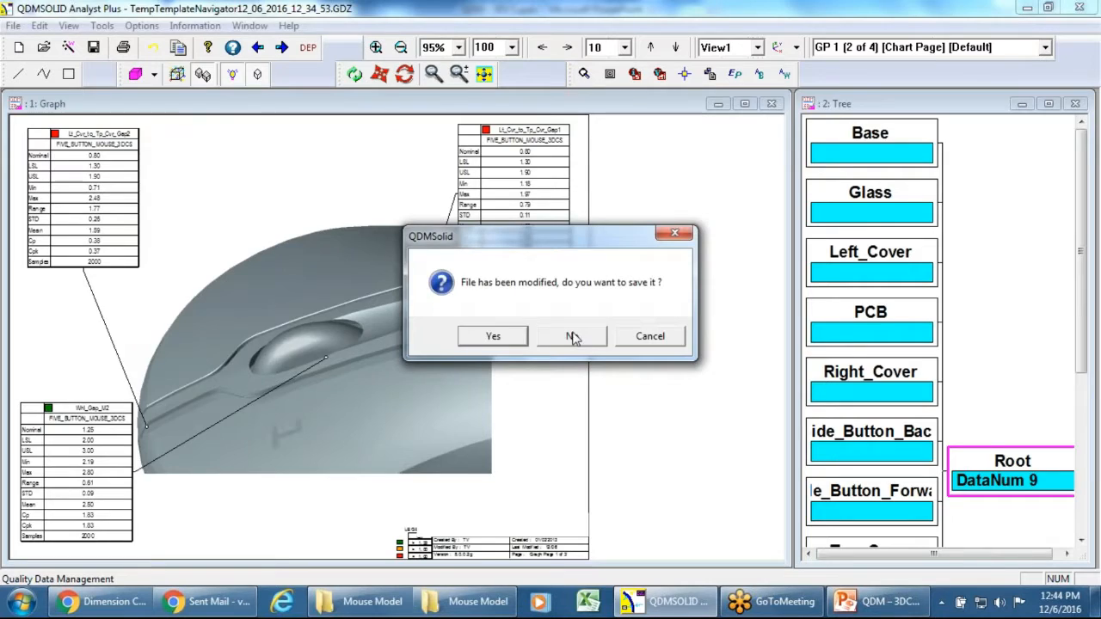
left_click(571, 336)
Step: Open the MouseModel_GF_3DCSChart.GDZ report from the Template Navigator with levels DCS, MouseModel and Gap_Flush
left_click(16, 27)
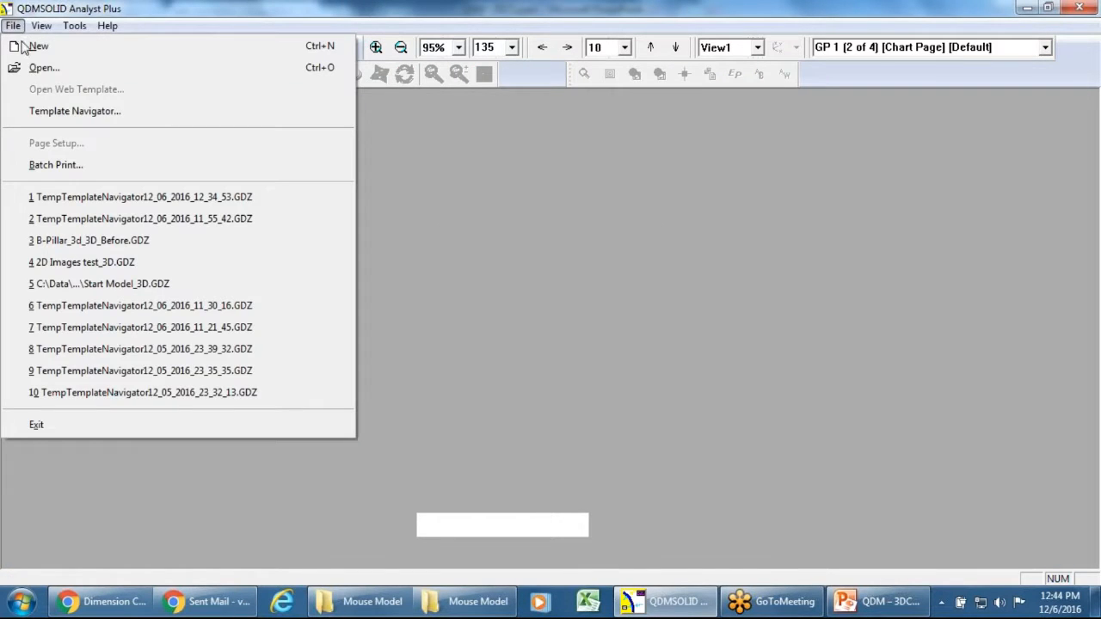
left_click(51, 111)
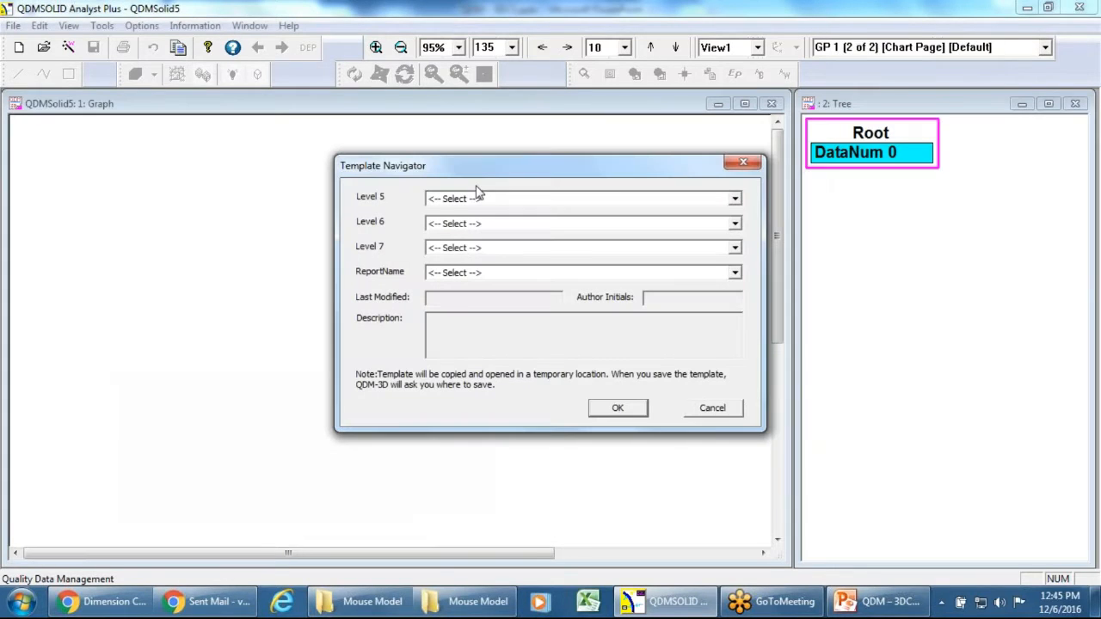
left_click(479, 198)
left_click(479, 225)
left_click(482, 226)
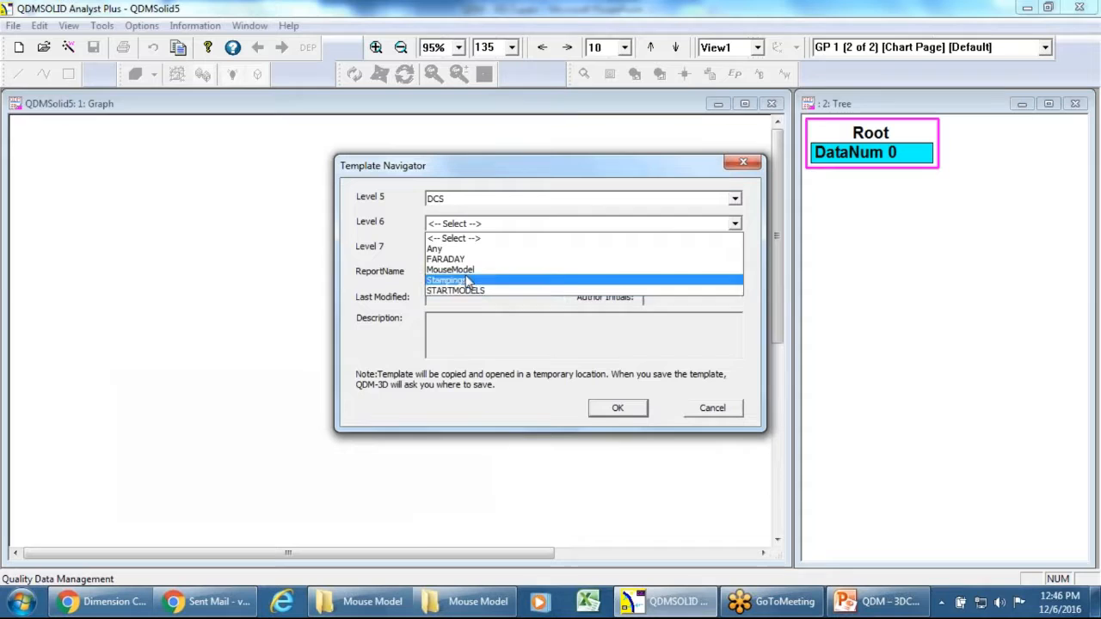
left_click(462, 271)
left_click(476, 250)
left_click(444, 274)
left_click(483, 273)
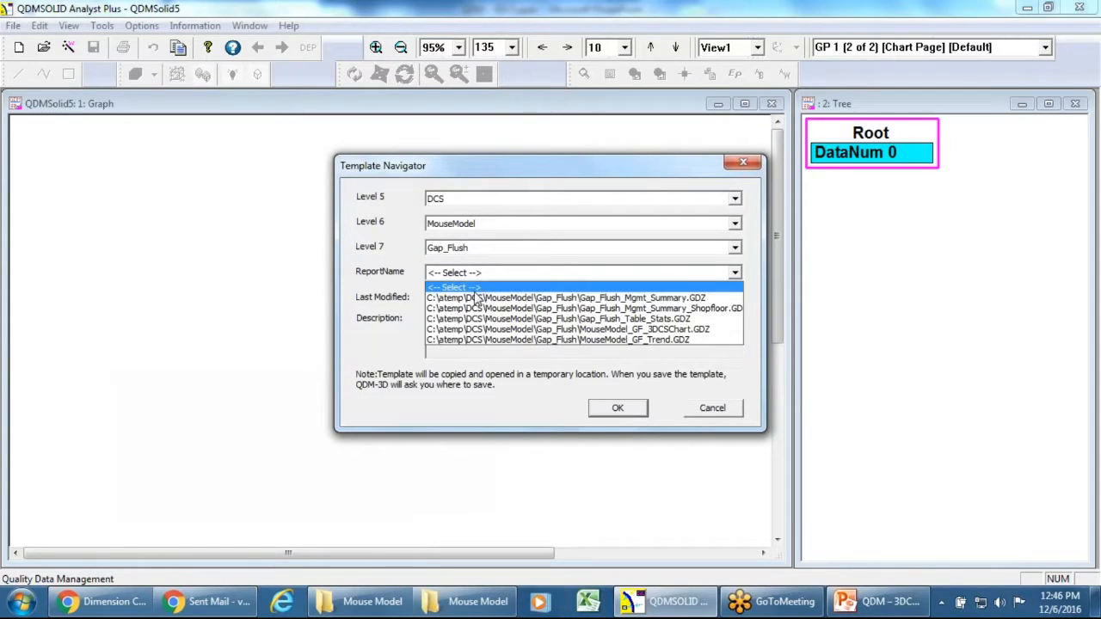
left_click(508, 332)
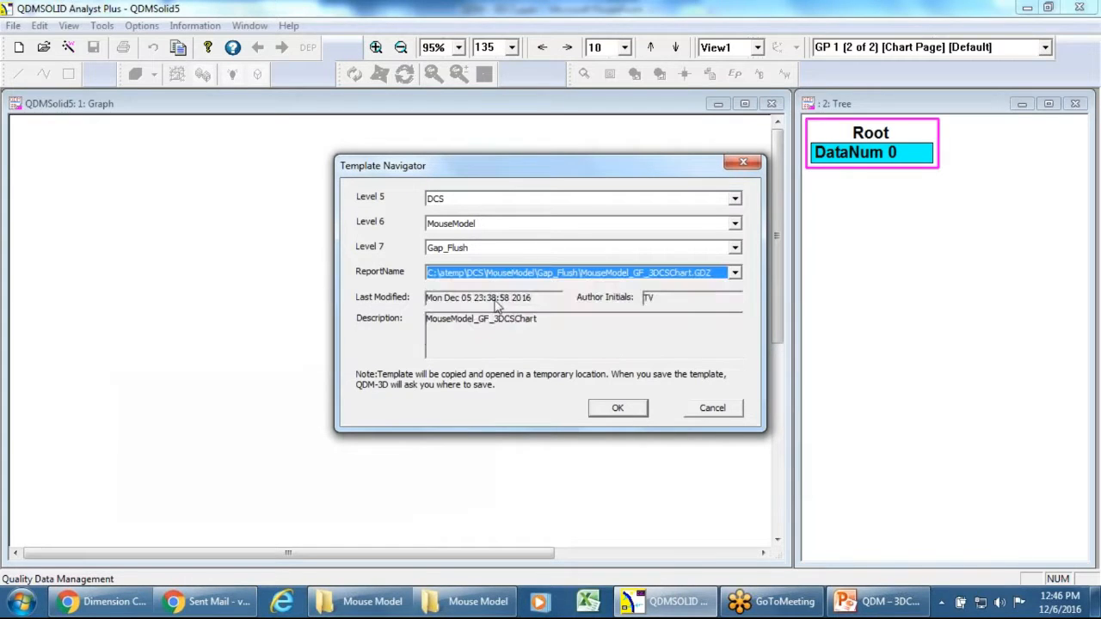
left_click(616, 410)
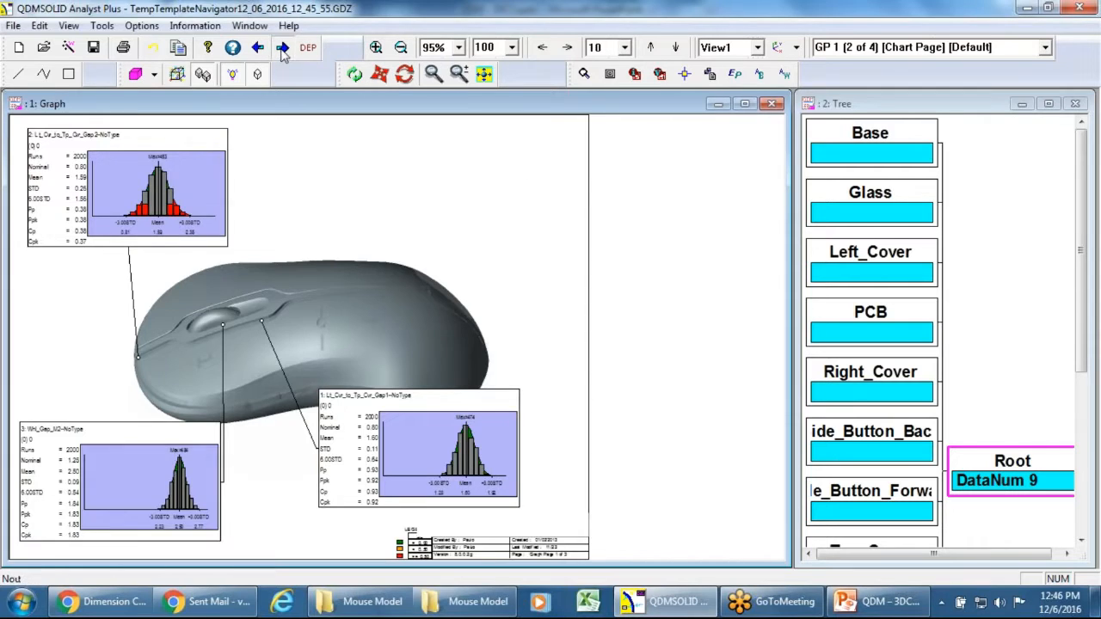
Step: Go to chart page GP 3 and review the DCS Chart's Histogram & Sensitivity Options without changing them
left_click(282, 49)
left_click(282, 50)
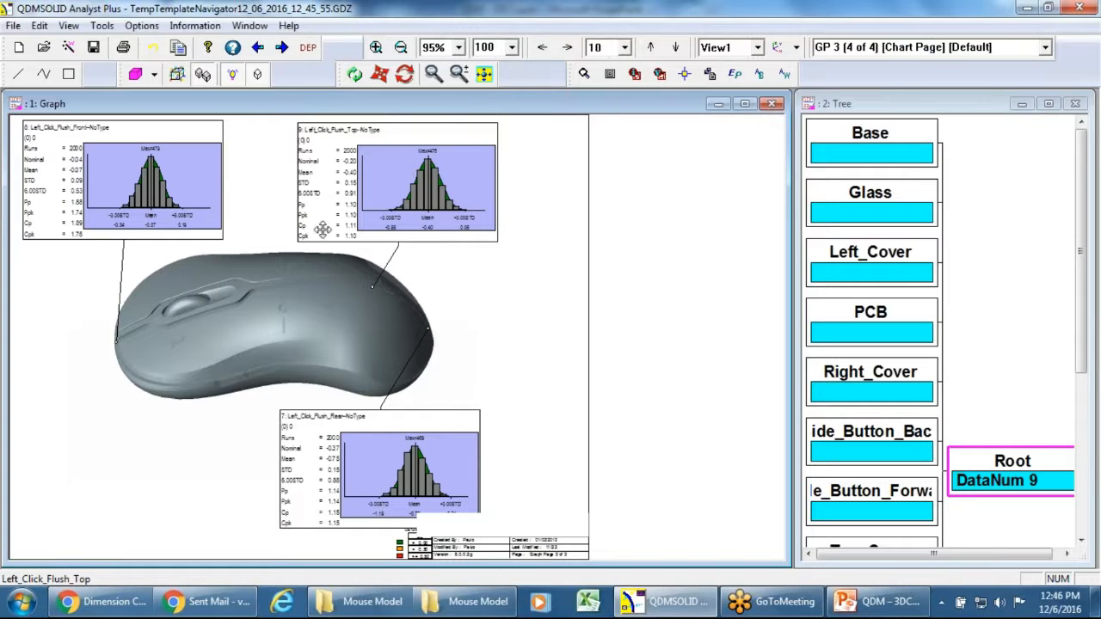
left_click(140, 27)
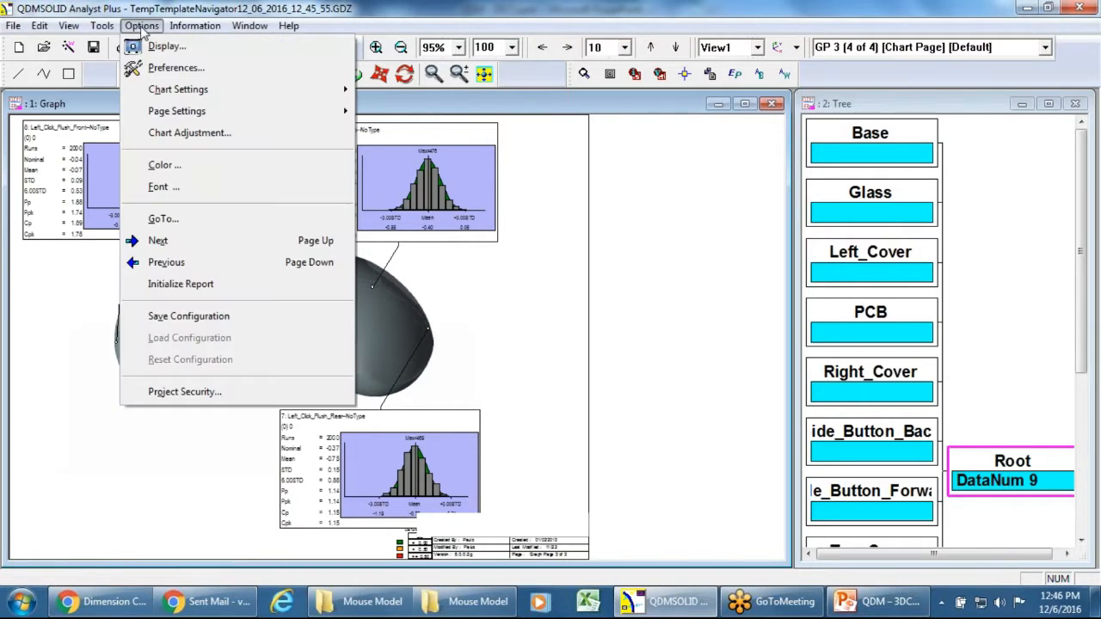
mouse_move(185, 90)
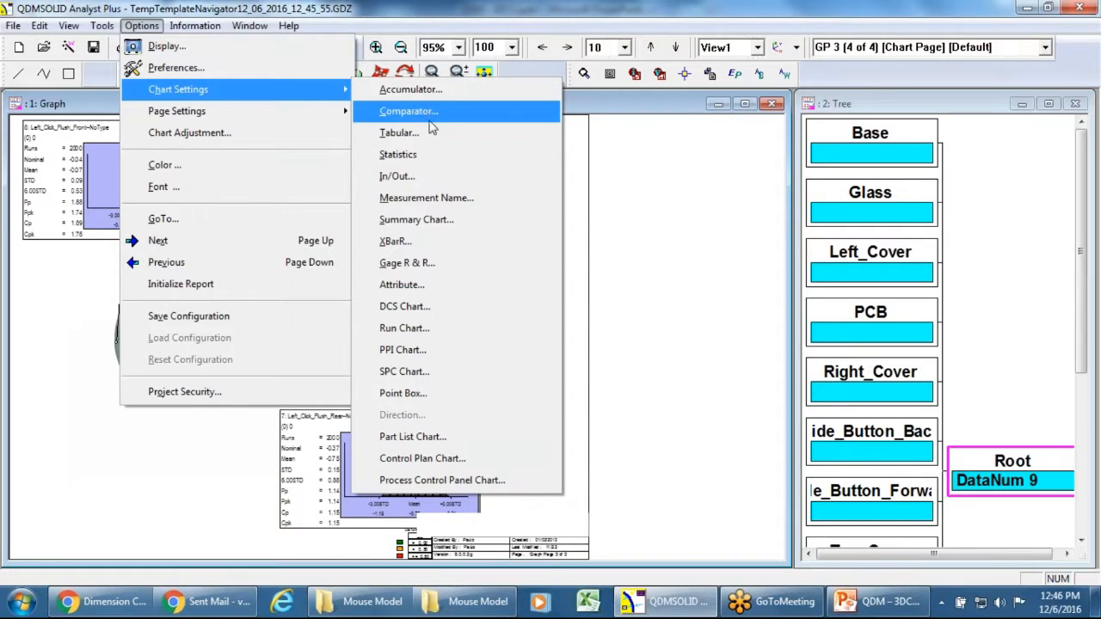
left_click(420, 308)
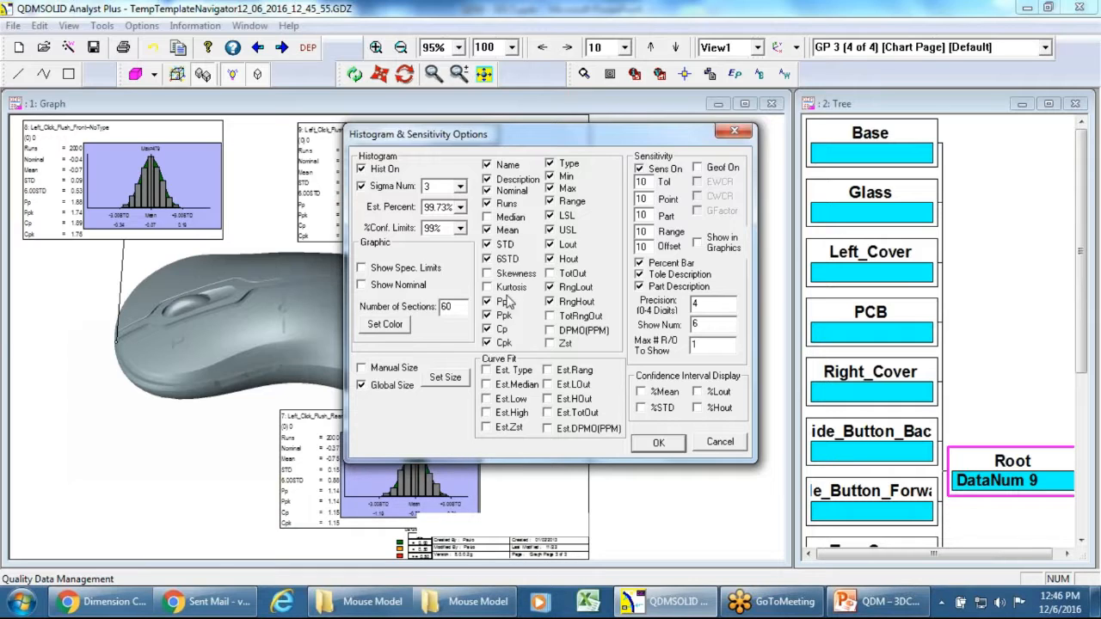
left_click(721, 442)
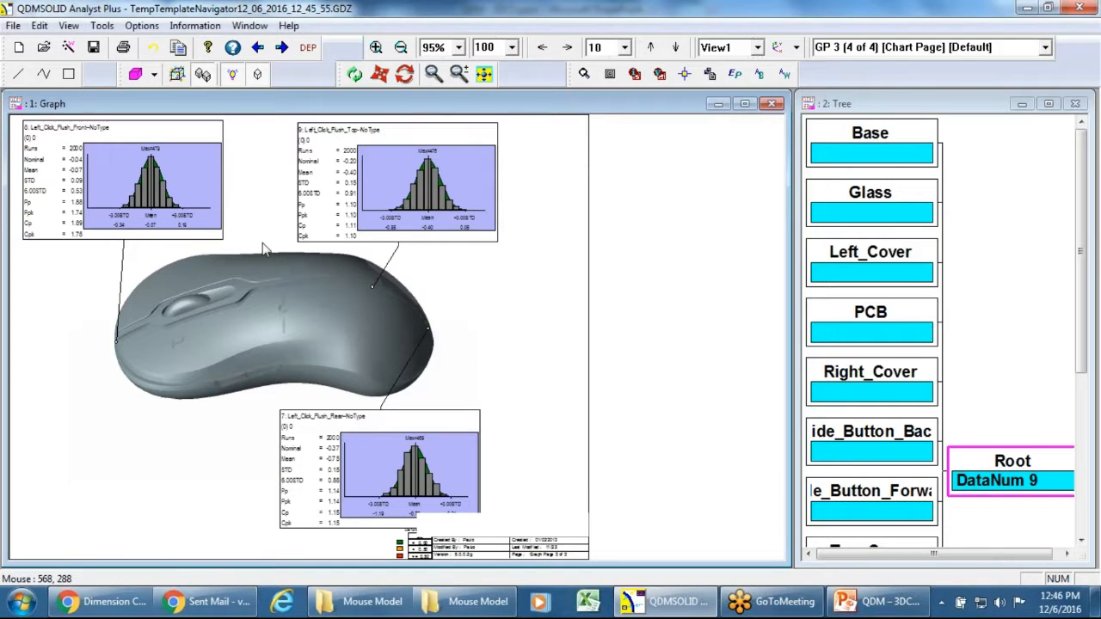
Step: Page through the histogram report from index page IP 1 to chart page GP 2
left_click(283, 49)
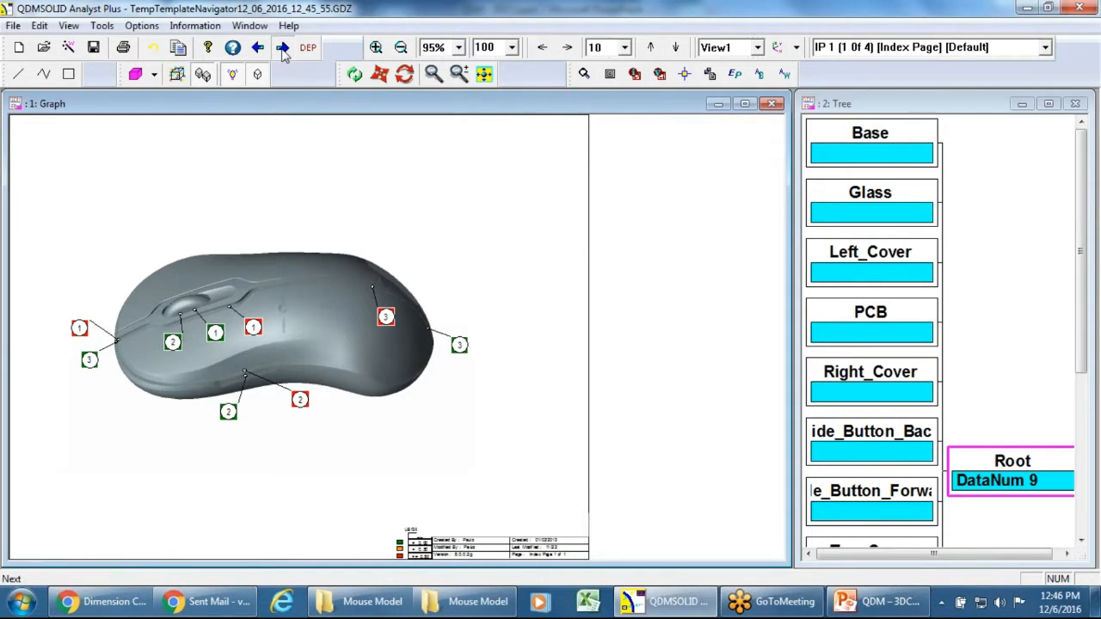
left_click(282, 49)
left_click(282, 49)
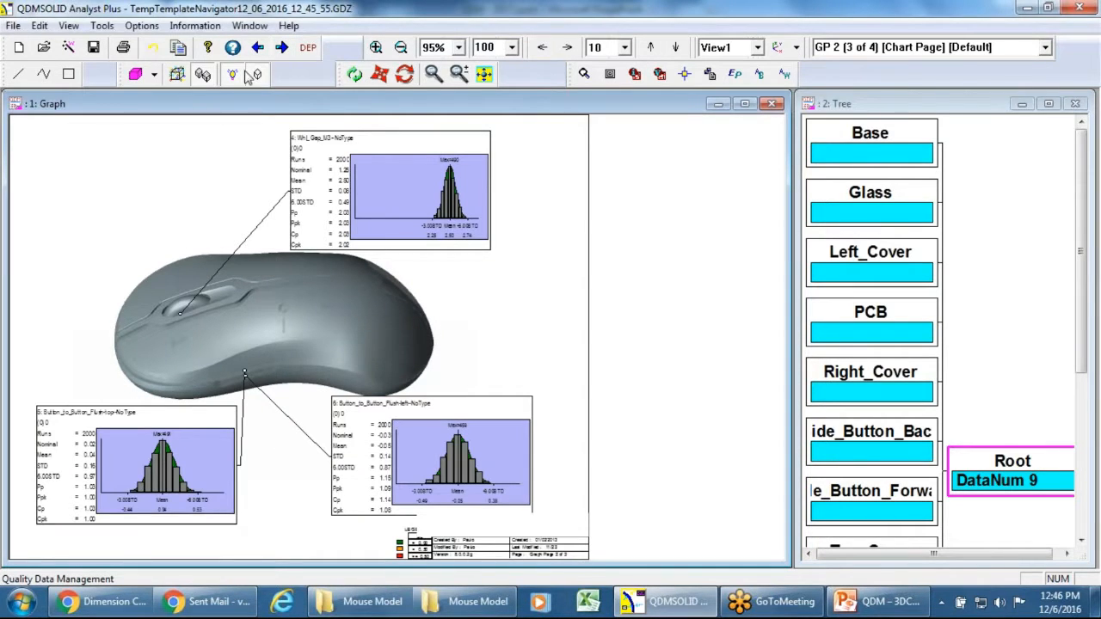
Step: Close the histogram report and open Gap_Flush_Mgmt_Summary.GDZ from the Template Navigator under DCS, MouseModel and Gap_Flush
left_click(13, 26)
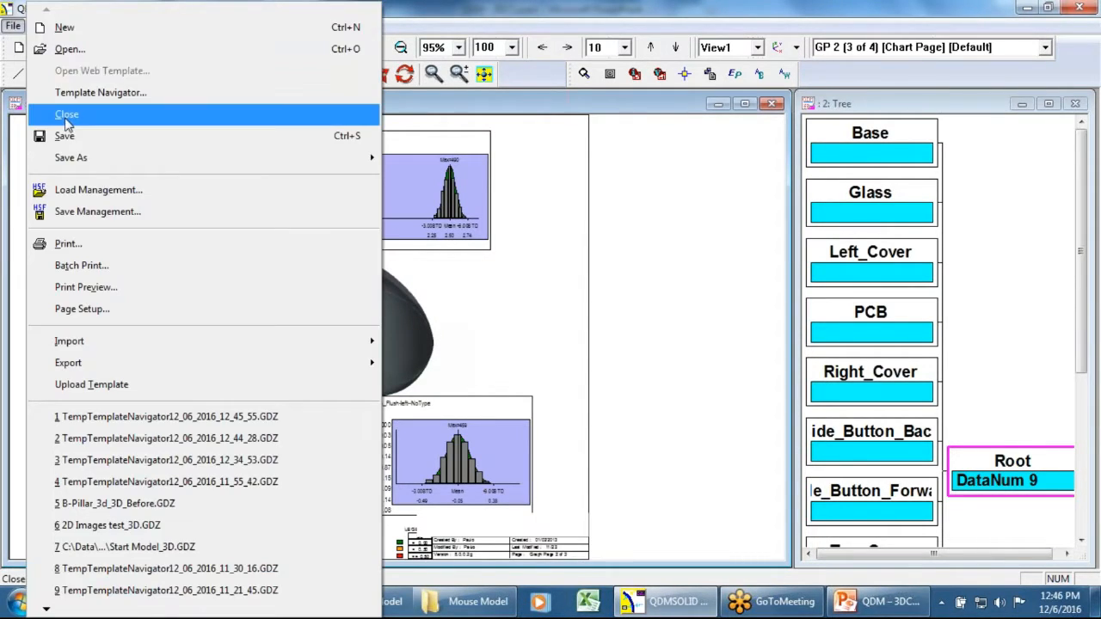
left_click(62, 111)
left_click(12, 26)
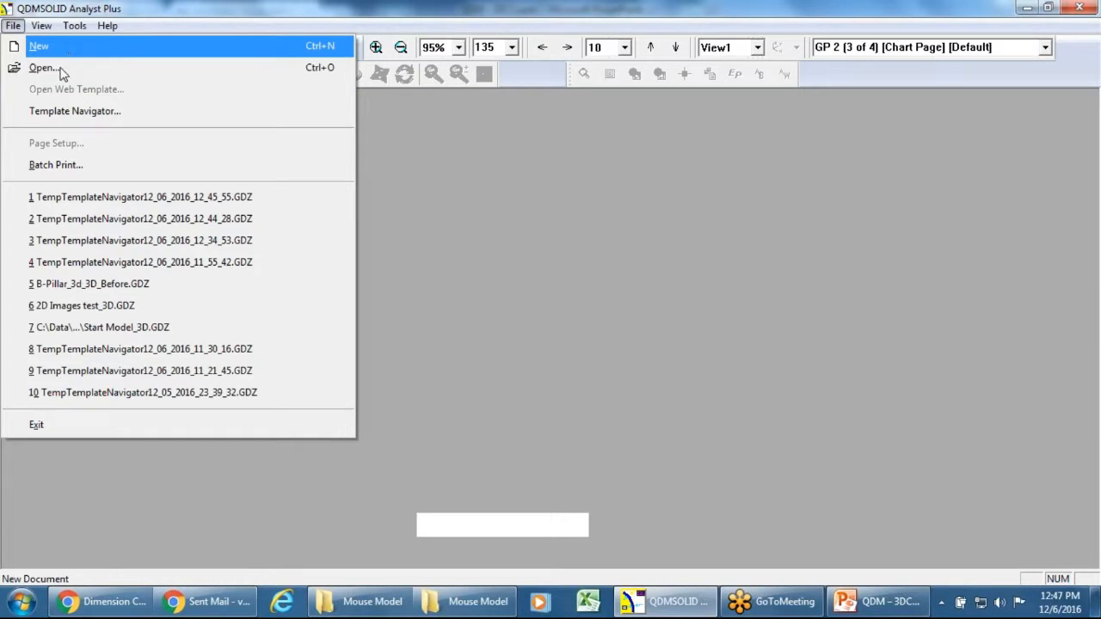
left_click(65, 111)
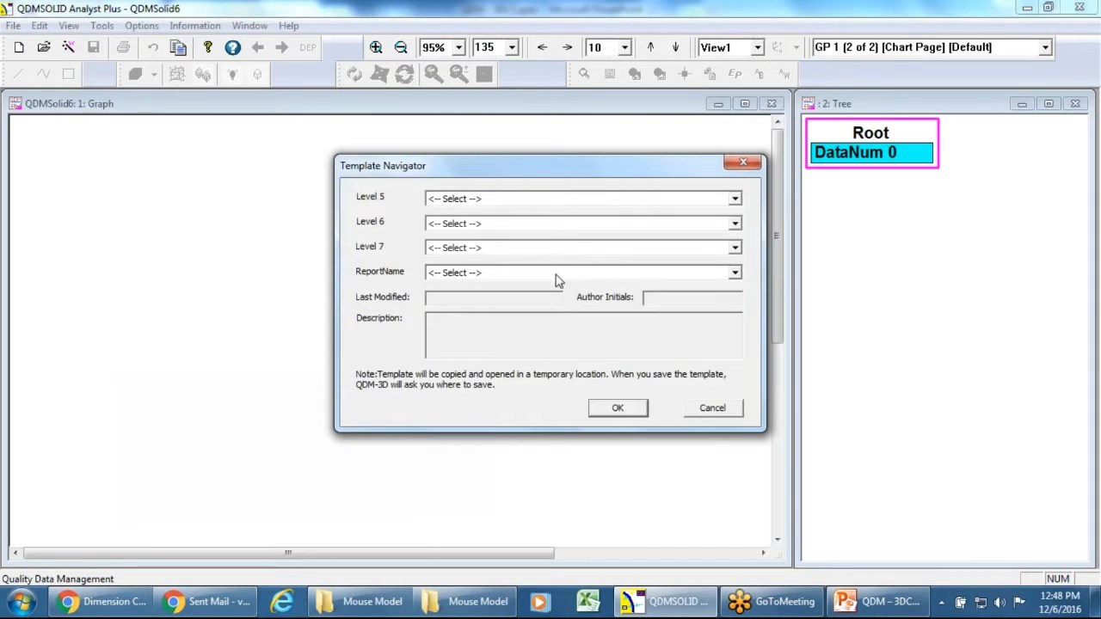
left_click(564, 203)
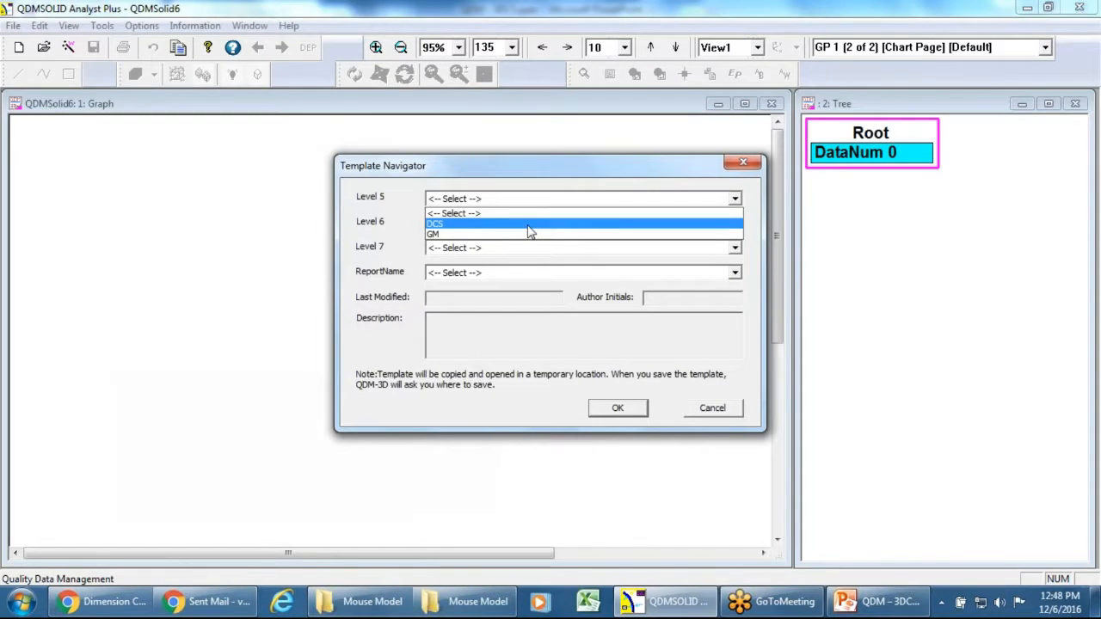
left_click(528, 225)
left_click(524, 225)
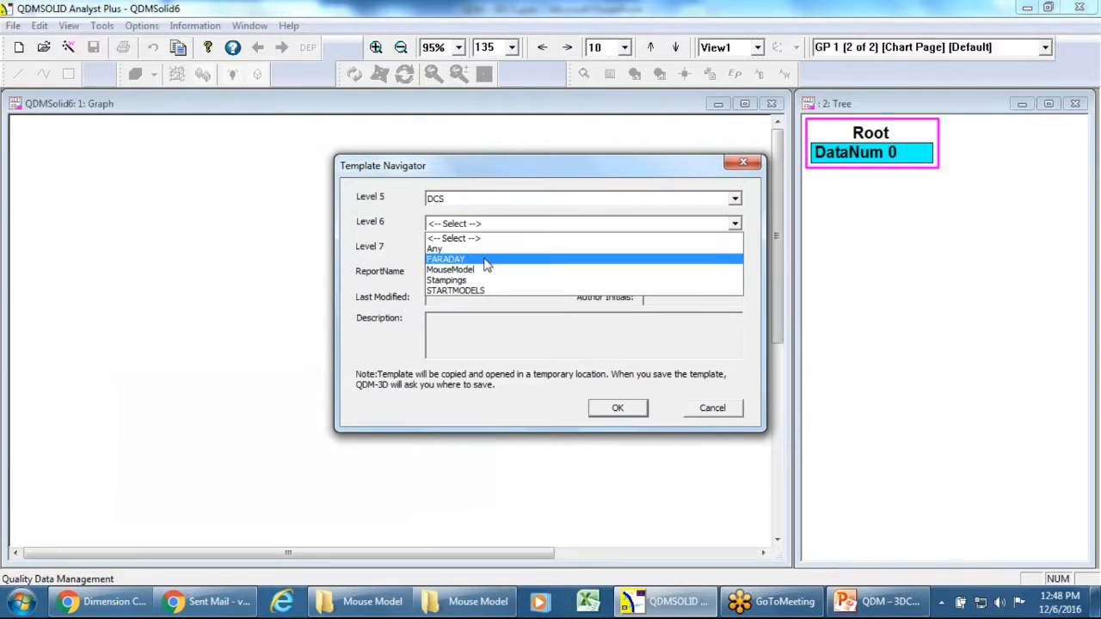
left_click(481, 272)
left_click(504, 249)
left_click(500, 268)
left_click(511, 275)
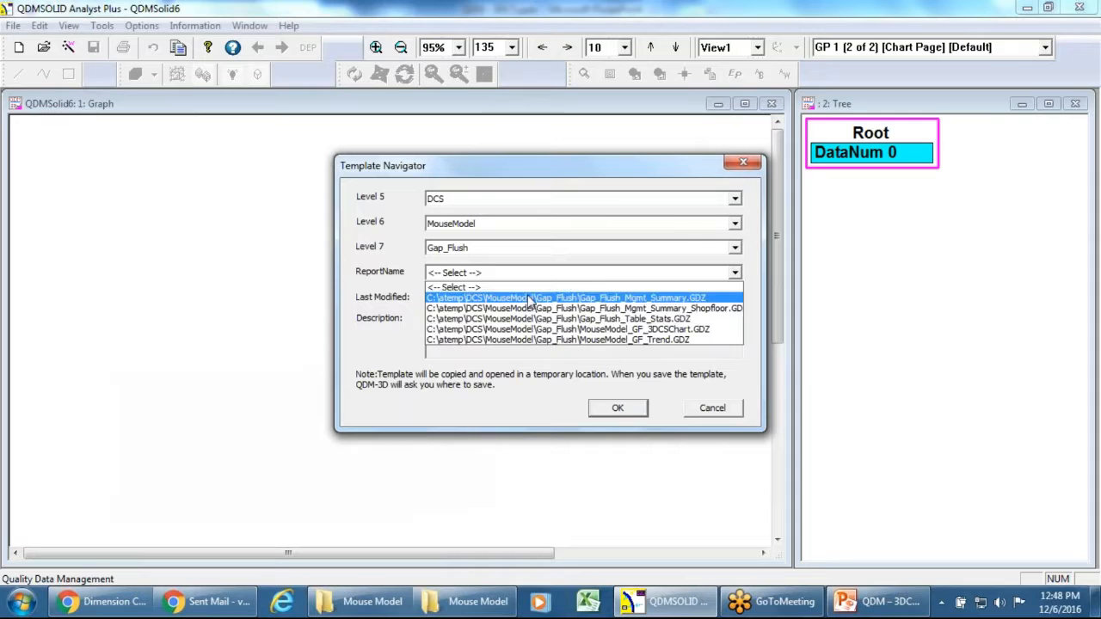
left_click(533, 301)
left_click(617, 407)
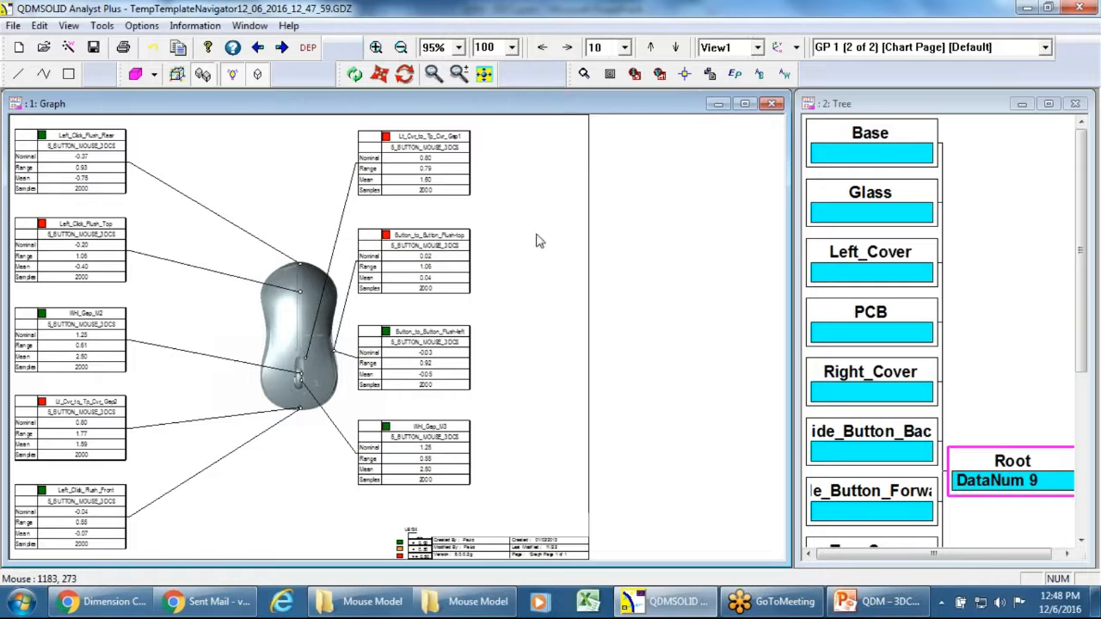
Step: View the summary report's index page IP 1 and return to chart page GP 1
left_click(260, 50)
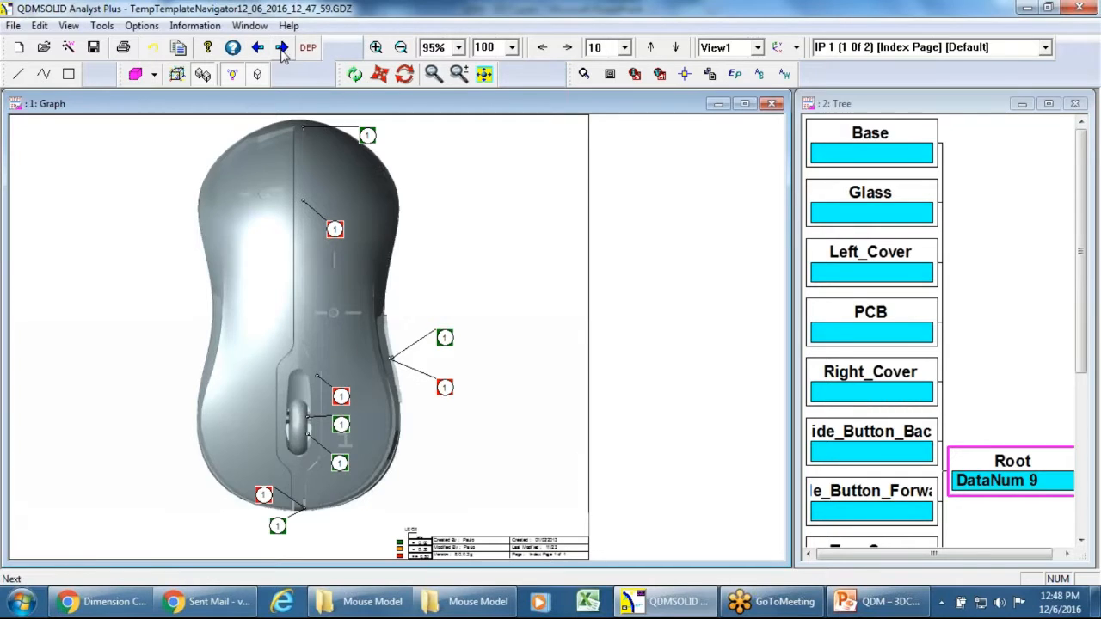
left_click(282, 50)
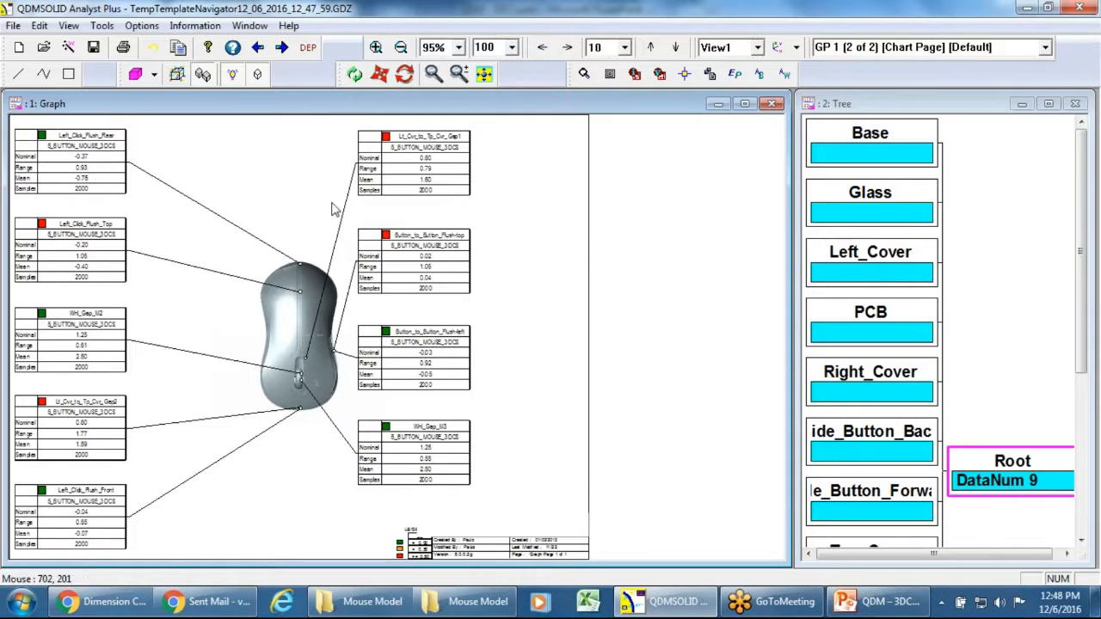
Step: Shift the Lt_Cvr_to_Tp_Cvr_Gap1, Button_to_Button_Flush-top, Button_to_Button_Flush-left and Whl_Gap_M3 tables slightly right and down, away from the mouse model
left_click_drag(391, 175, 398, 178)
left_click_drag(417, 245, 429, 250)
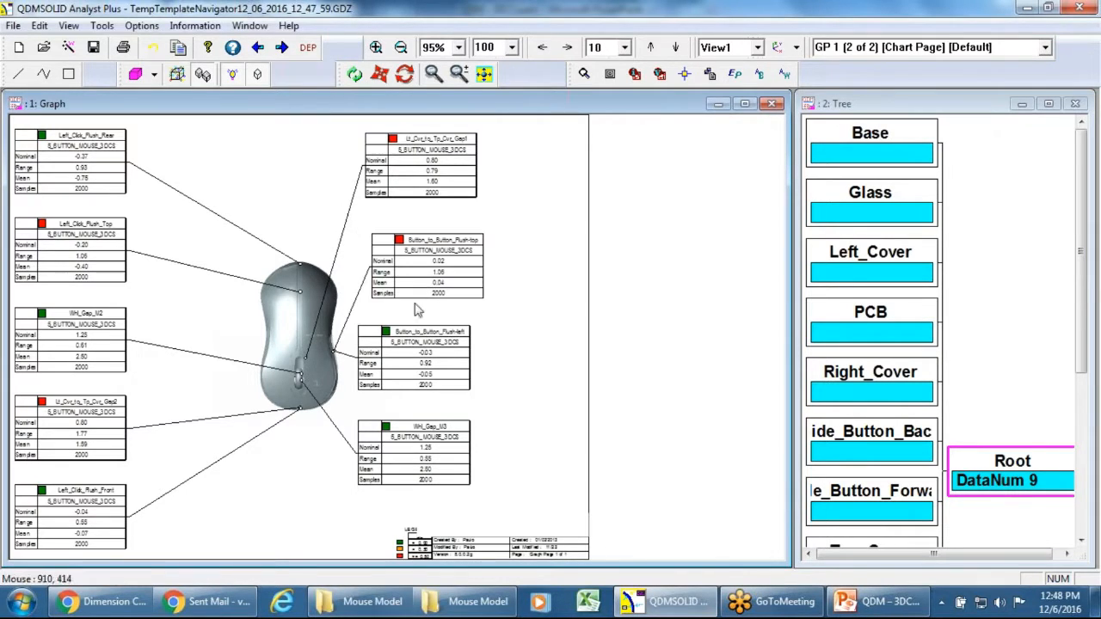
left_click_drag(418, 345, 428, 349)
left_click_drag(415, 451, 428, 455)
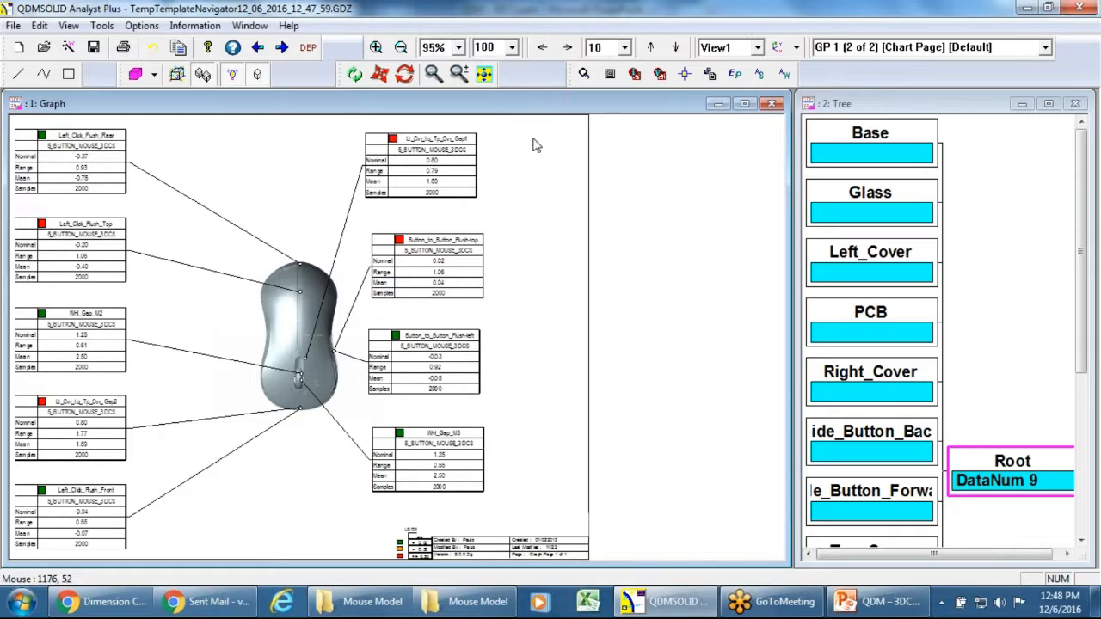
Step: Stagger the four tables right of the mouse, moving Button_to_Button_Flush-top and Button_to_Button_Flush-left outward and Whl_Gap_M3 up and inward
left_click_drag(439, 179, 444, 179)
left_click_drag(439, 247, 446, 243)
left_click_drag(444, 347, 443, 368)
left_click_drag(426, 449, 417, 433)
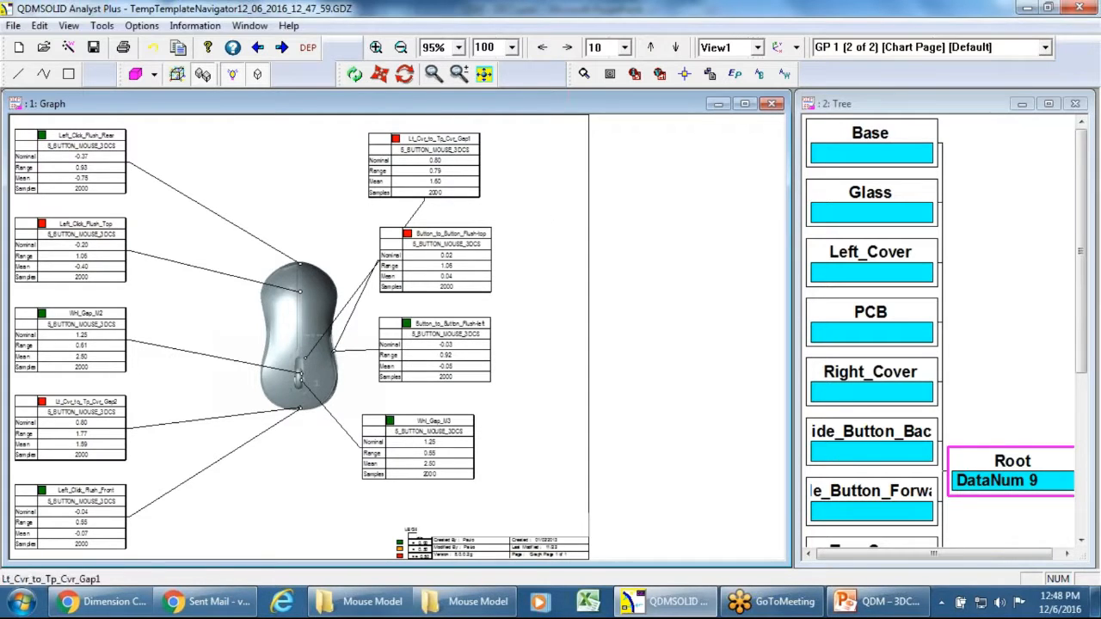
left_click_drag(446, 258, 475, 260)
left_click_drag(428, 163, 422, 157)
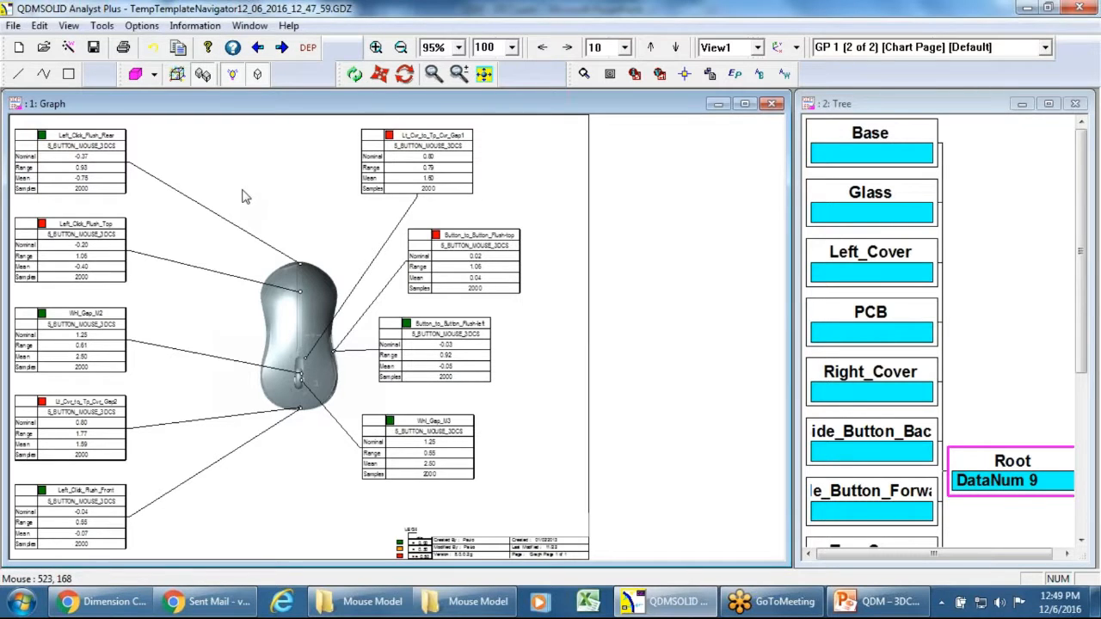
Step: With the chart picker open, pick the five tables left of the mouse while shifting each inward into staggered positions, and clear the picked list
key("p")
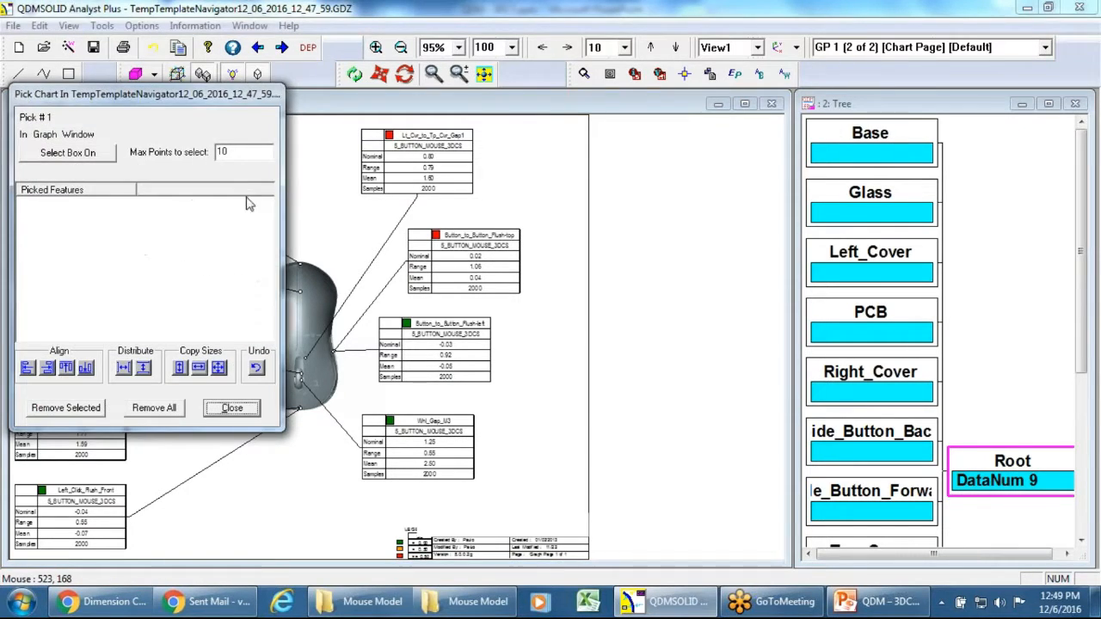
left_click_drag(179, 101, 946, 110)
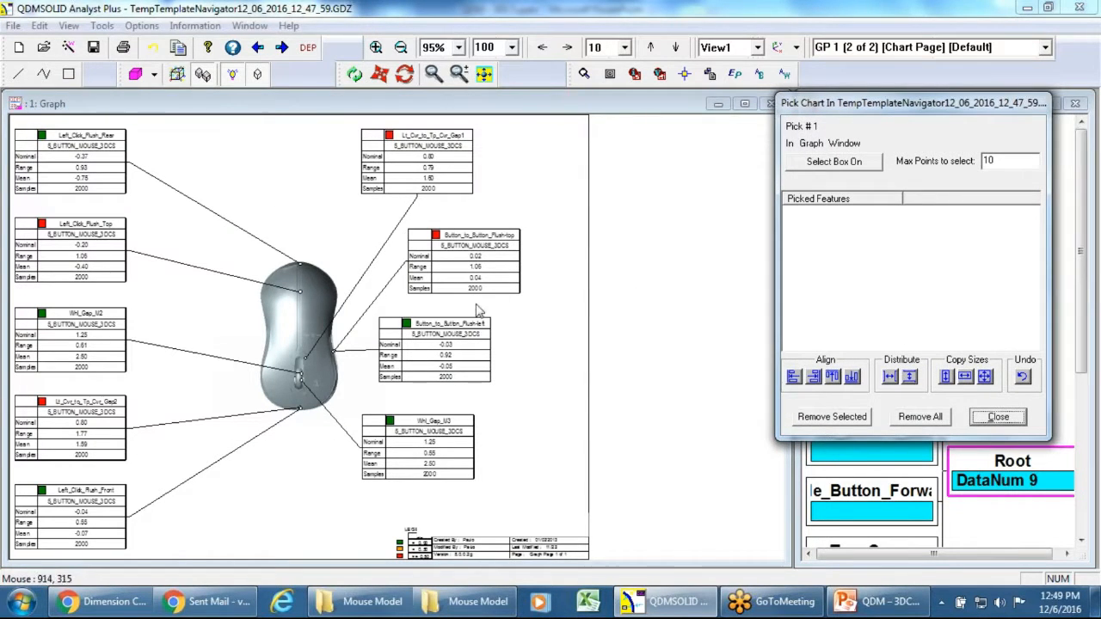
left_click(95, 515)
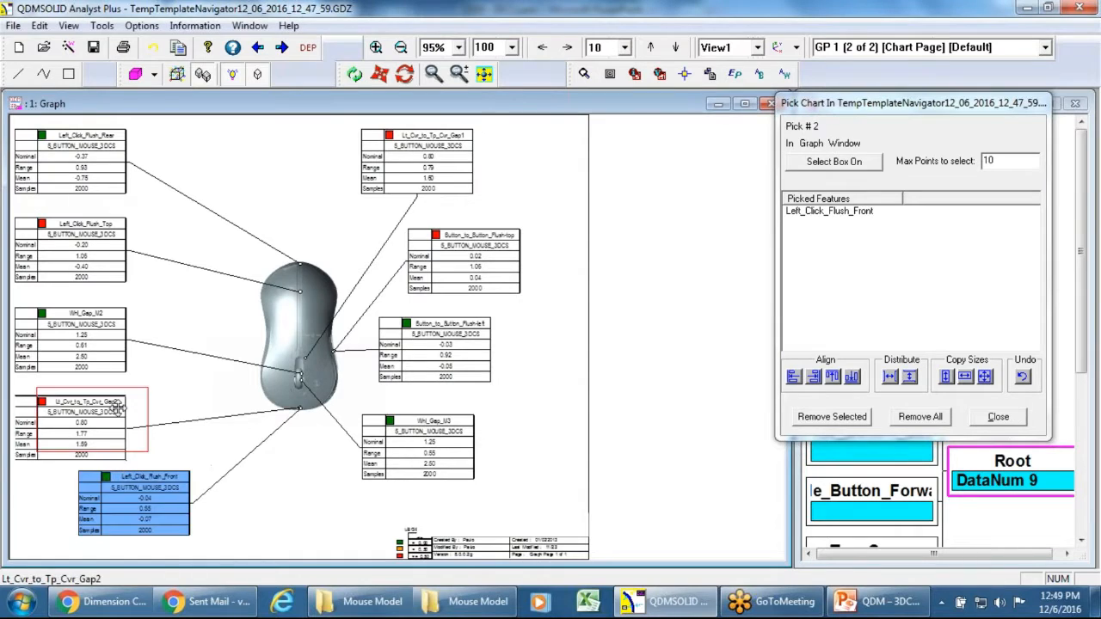
left_click(86, 430)
left_click(106, 350)
left_click(116, 237)
left_click(146, 168)
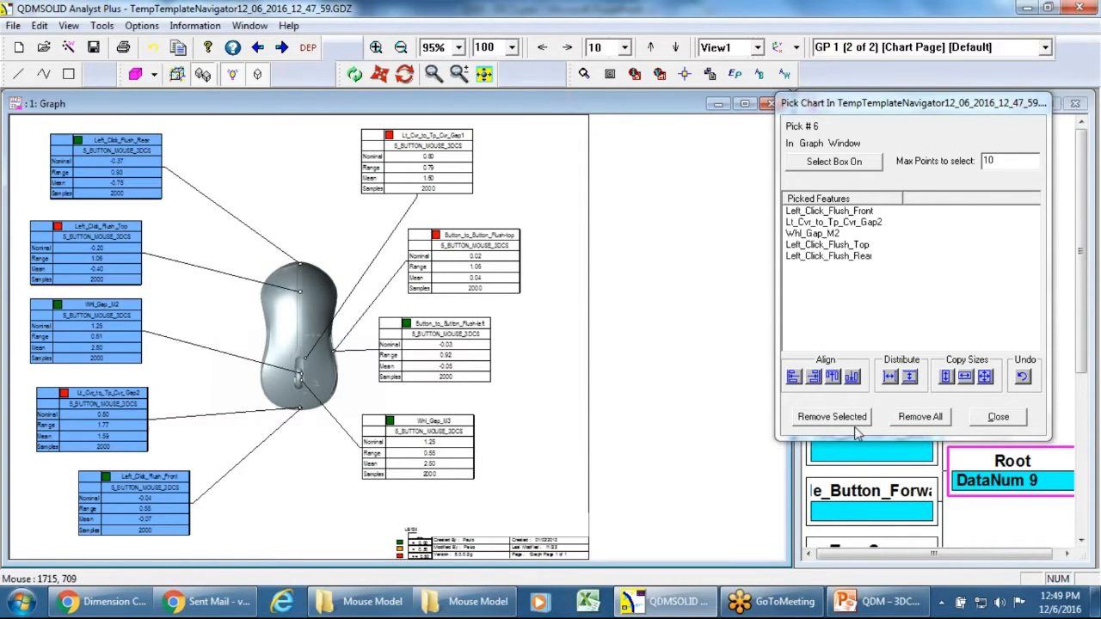
left_click(918, 418)
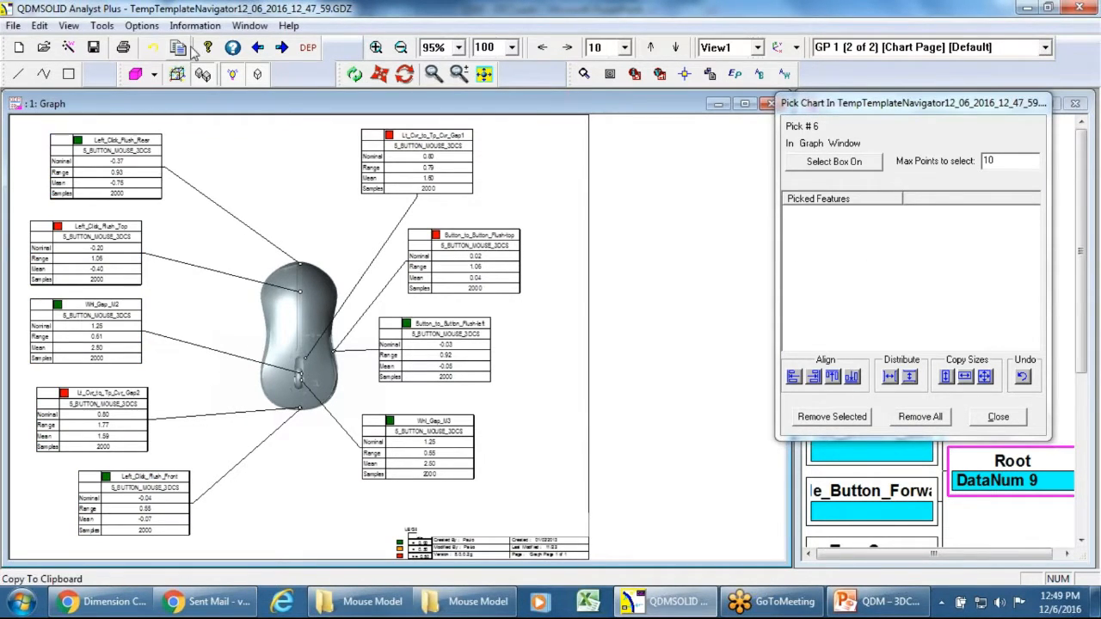
Step: Move the Whl_Gap_M3 table down and outward from the mouse model, and clear the picked list
left_click_drag(905, 105, 909, 107)
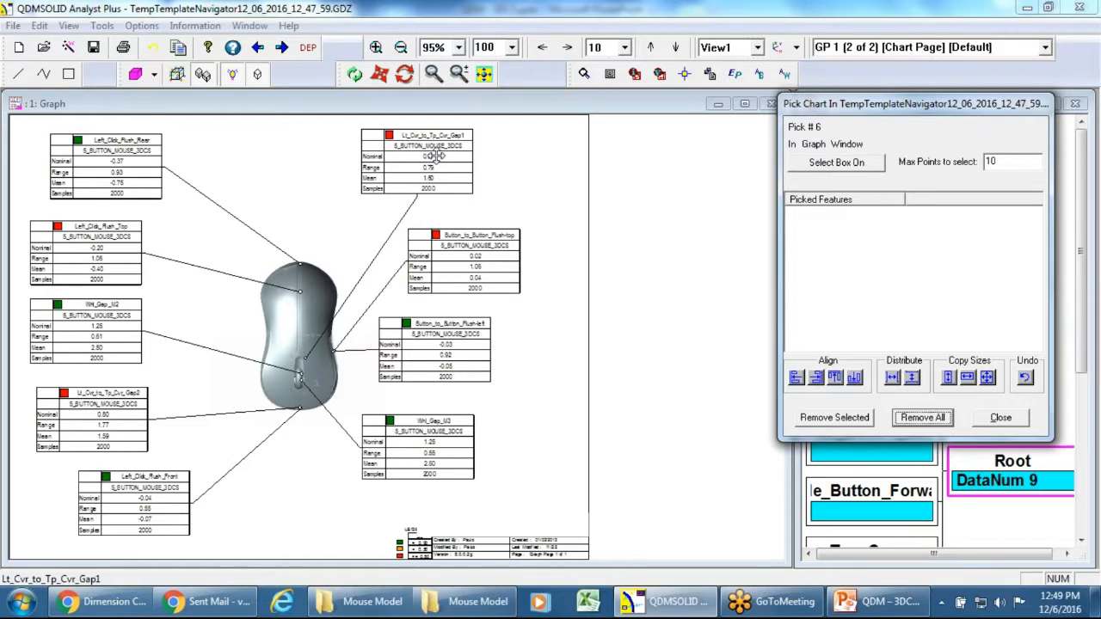
left_click_drag(437, 446, 469, 471)
left_click(933, 416)
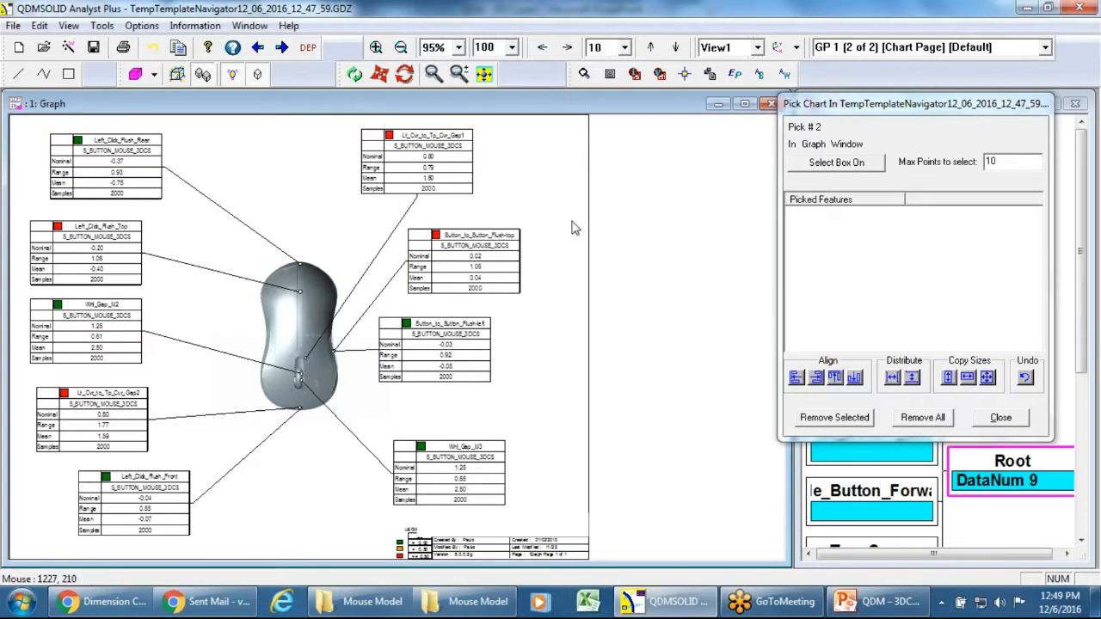
Step: Pick Lt_Cvr_to_Tp_Cvr_Gap1, Button_to_Button_Flush-top, Button_to_Button_Flush-left and Whl_Gap_M3, and distribute them evenly in the vertical direction
left_click(430, 165)
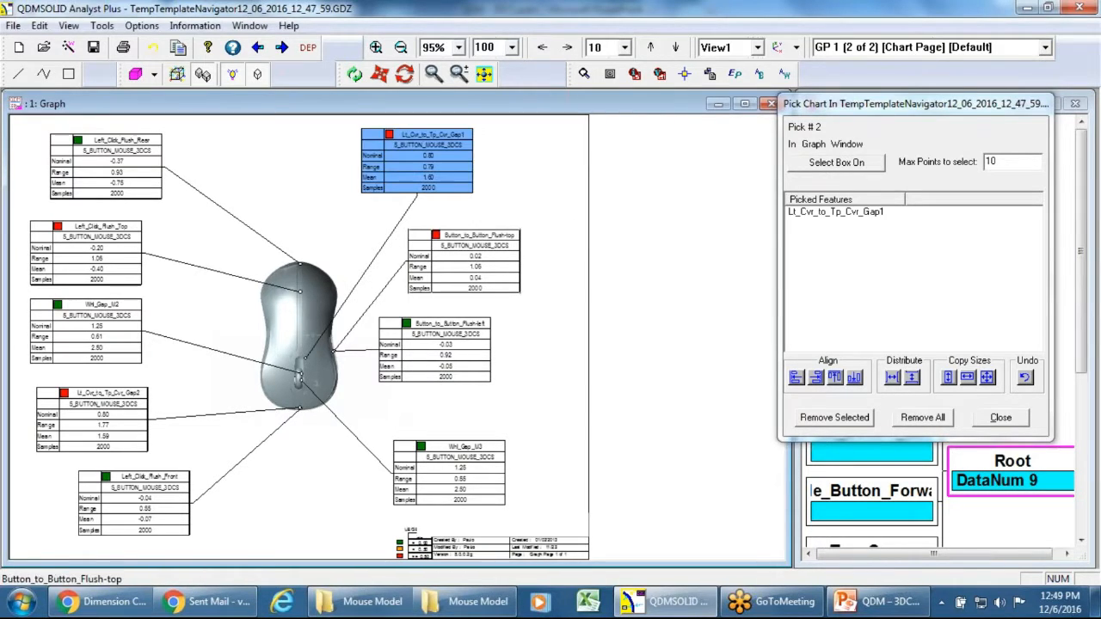
left_click(468, 271)
left_click(443, 361)
left_click(479, 462)
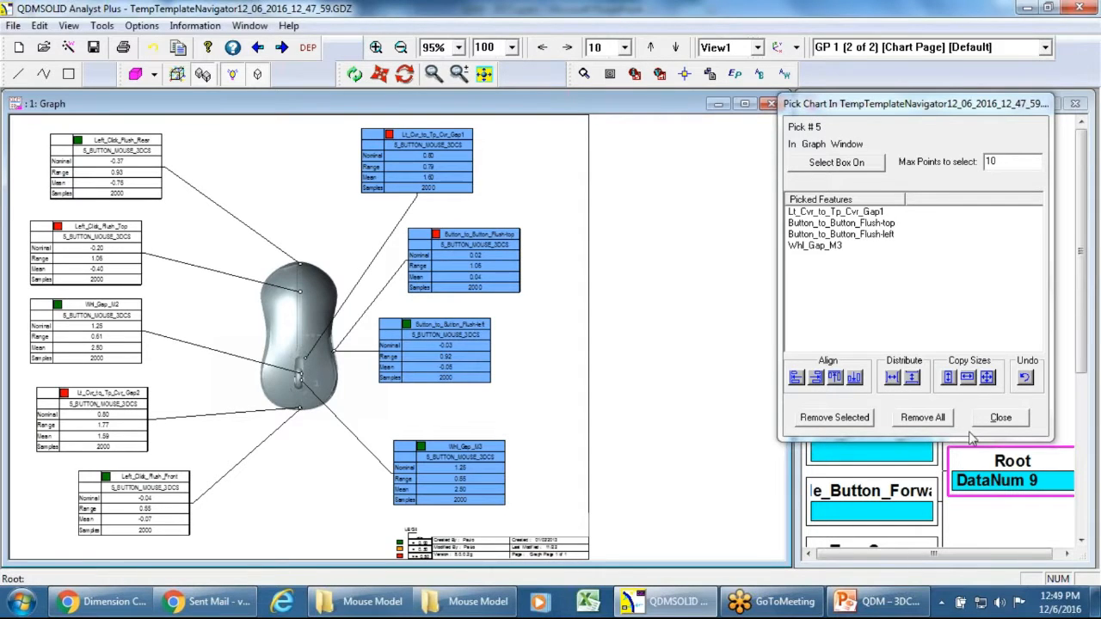
left_click(912, 378)
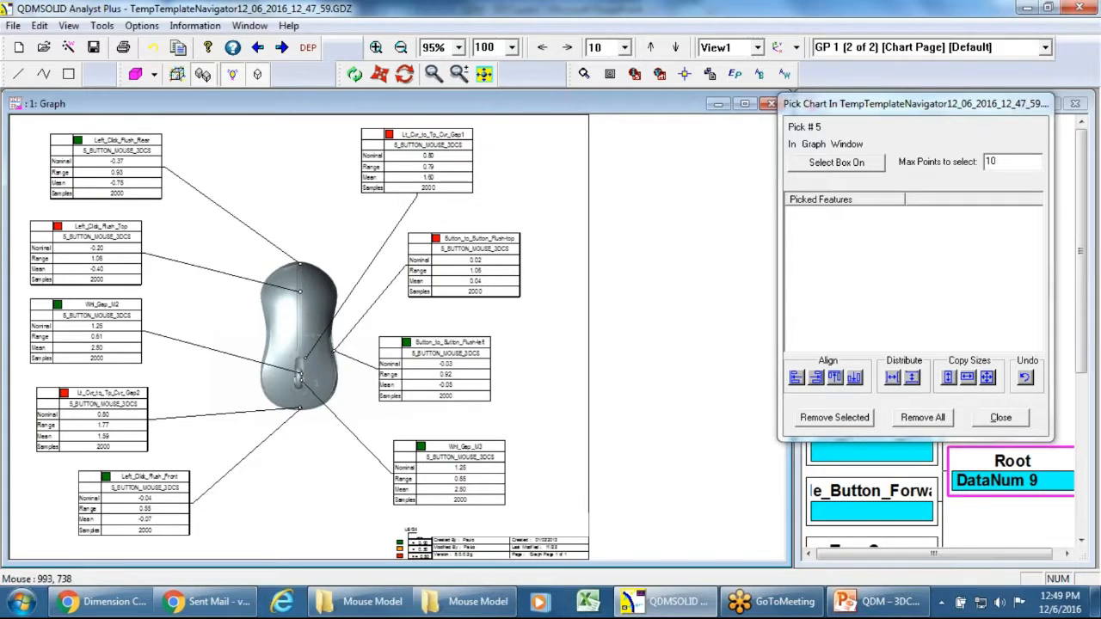
Step: Pick the four tables right of the mouse model again and align their left edges
left_click(439, 163)
left_click(464, 267)
left_click(460, 394)
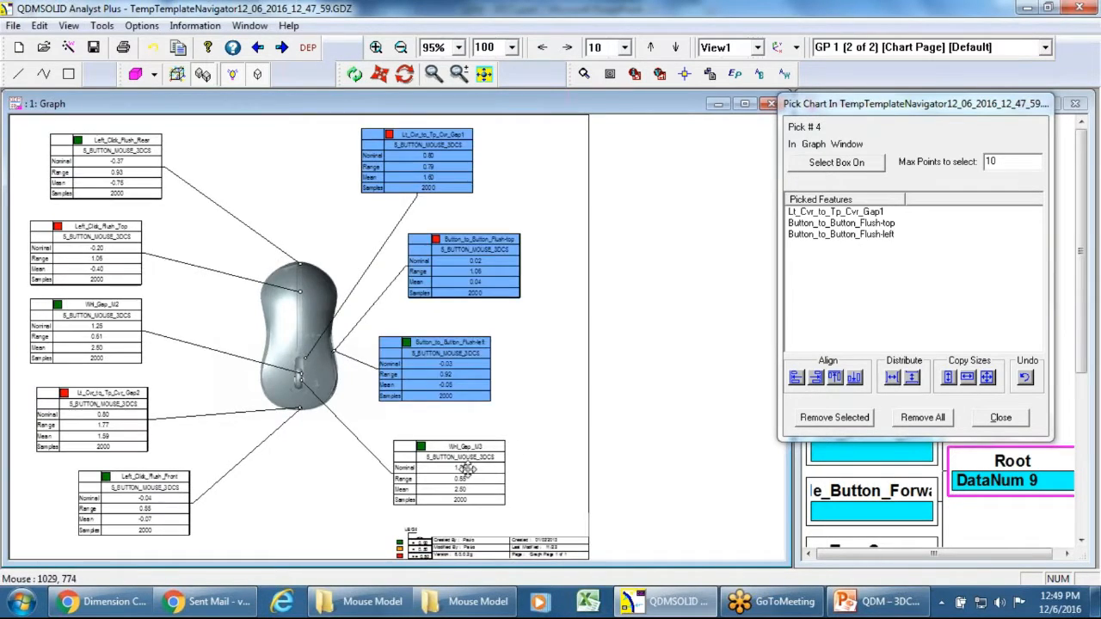
left_click(456, 478)
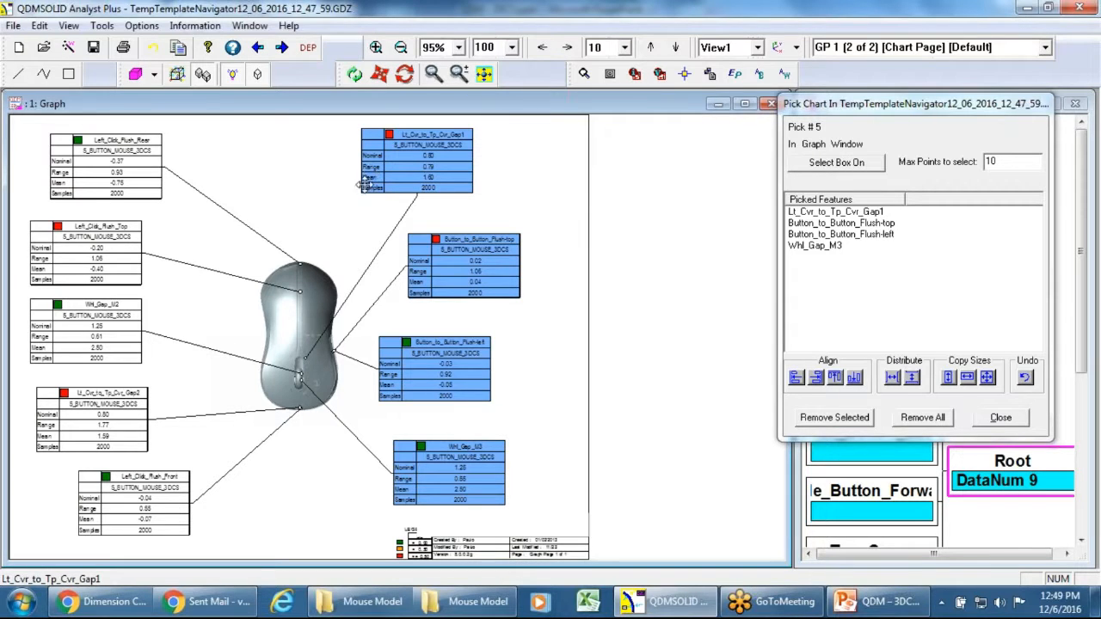
left_click(796, 378)
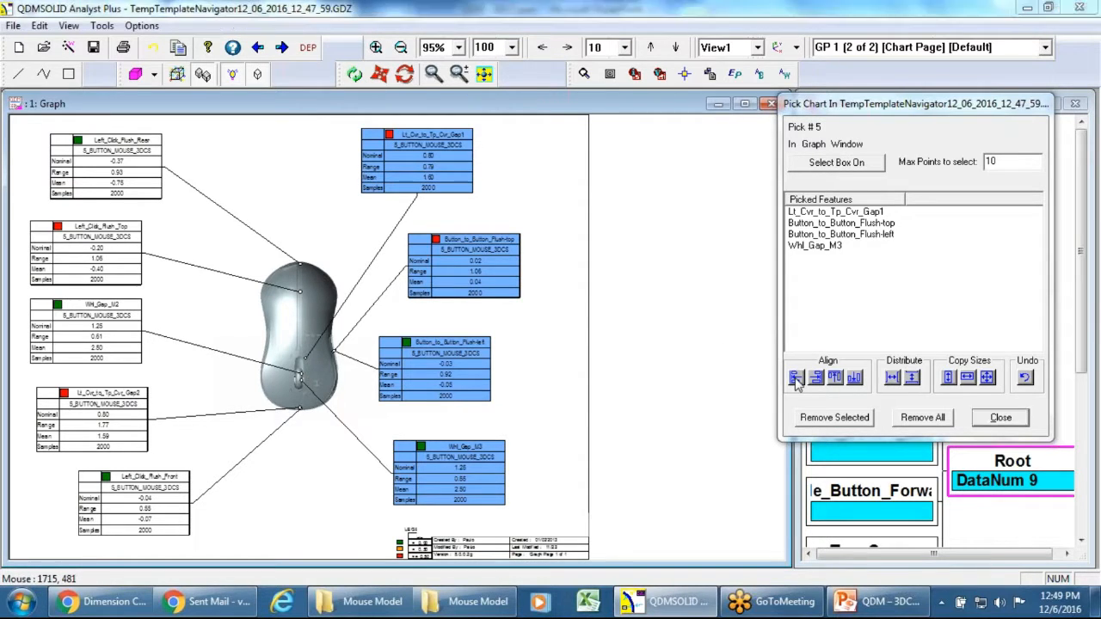
Step: Move the four picked tables further away from the mouse toward the page's right edge, align their right edges and close the chart picker
left_click_drag(453, 261, 539, 268)
left_click_drag(444, 167, 528, 172)
left_click_drag(451, 383, 503, 382)
left_click_drag(430, 465, 486, 461)
left_click(824, 380)
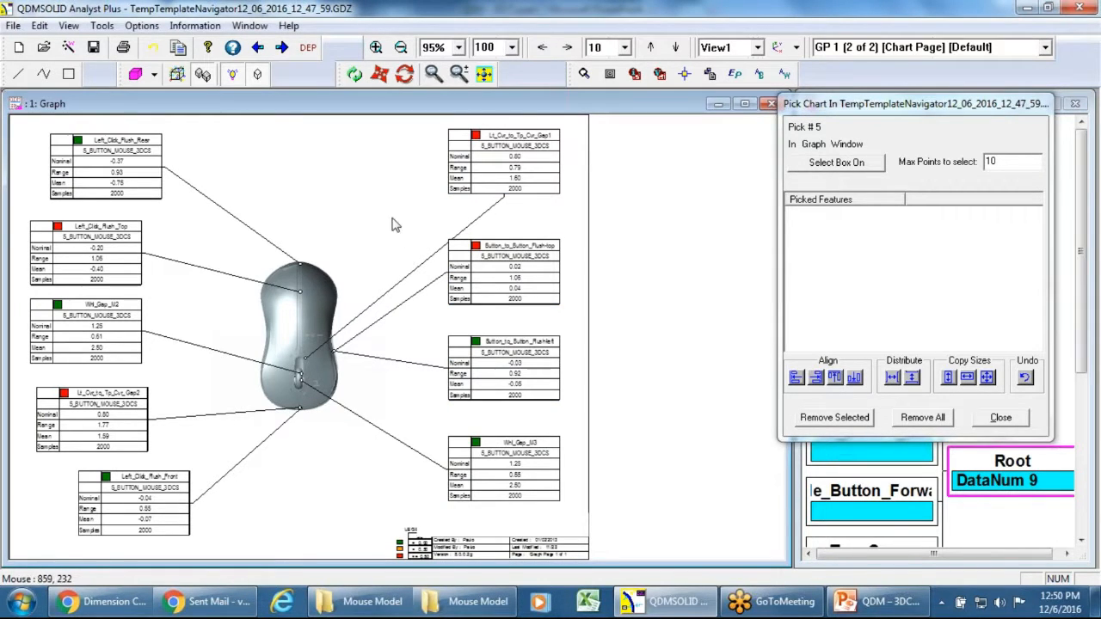
left_click(1000, 417)
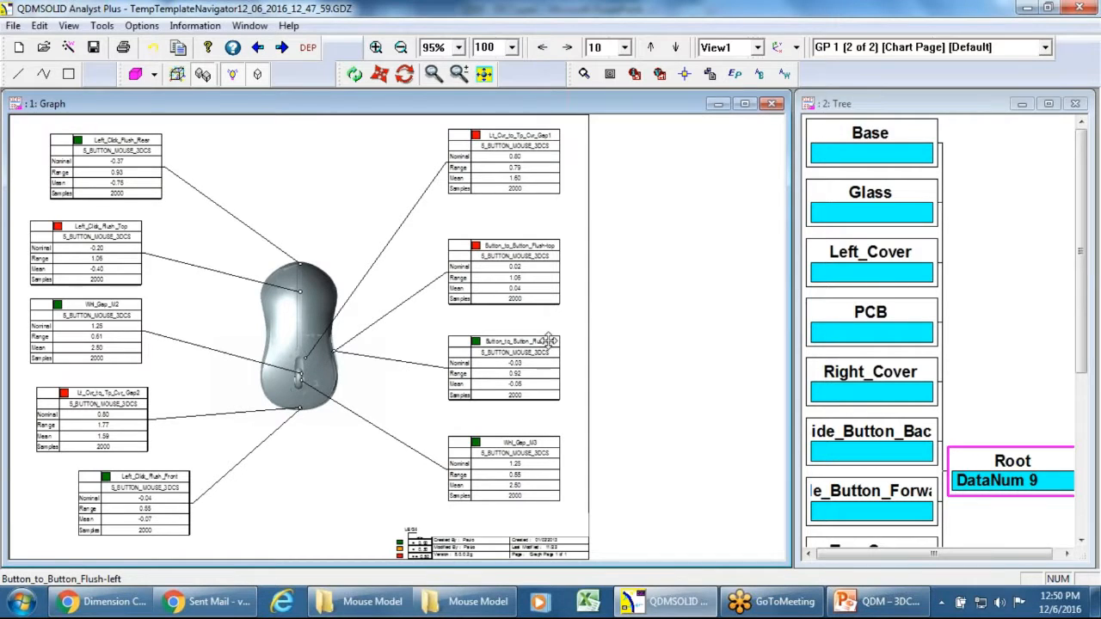
Step: Reopen the chart picker to view its align, distribute and copy-size options, and close it without picking any chart
right_click(280, 186)
left_click_drag(214, 92, 1038, 133)
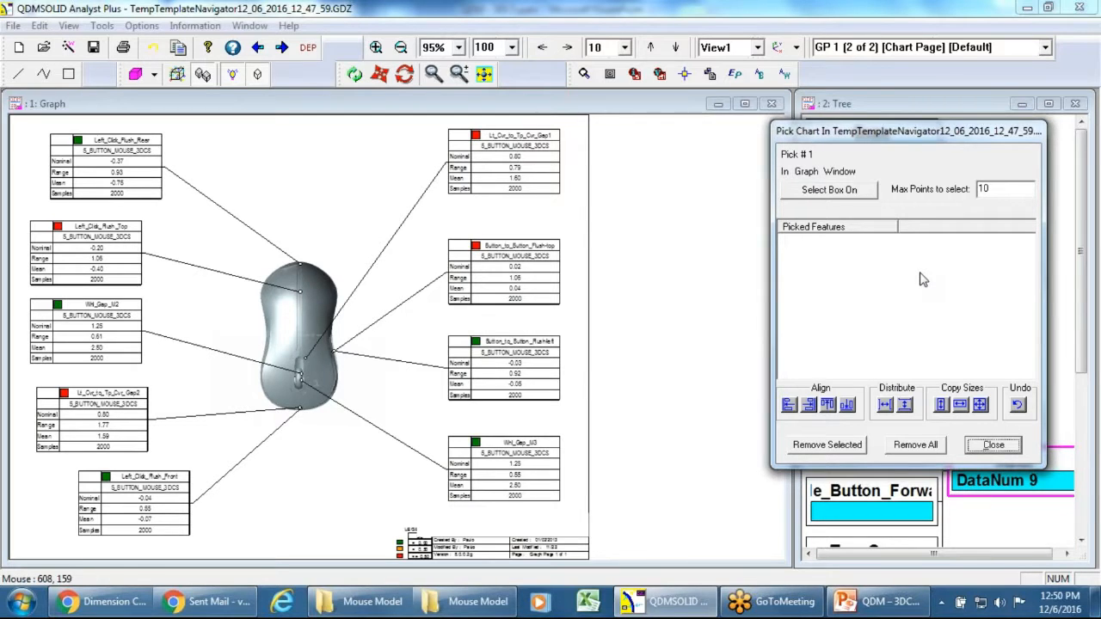
left_click(996, 449)
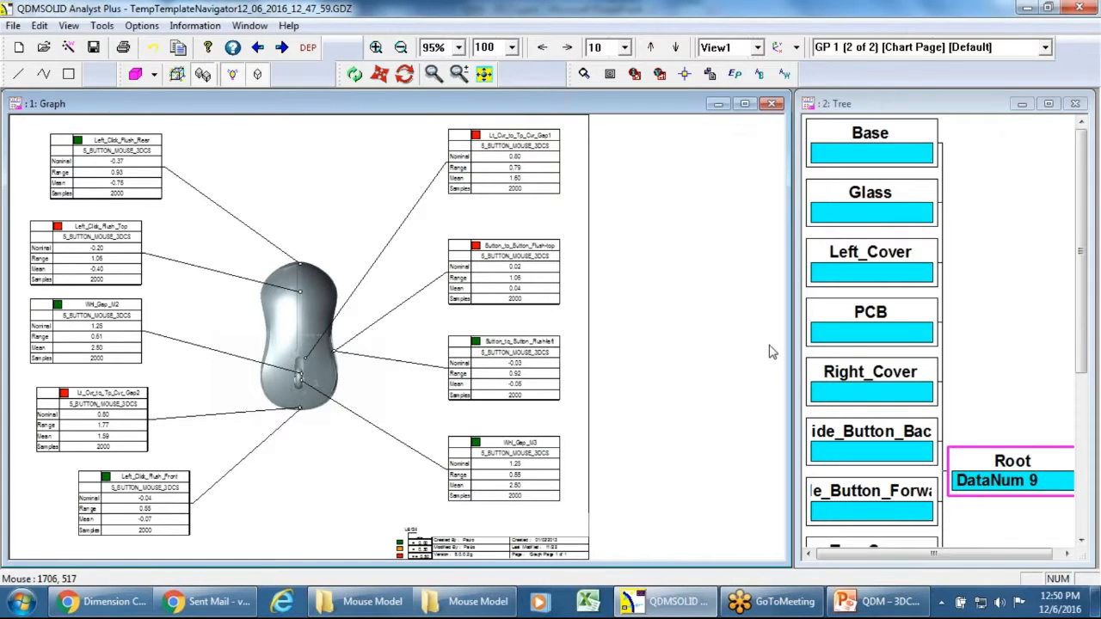
key("p")
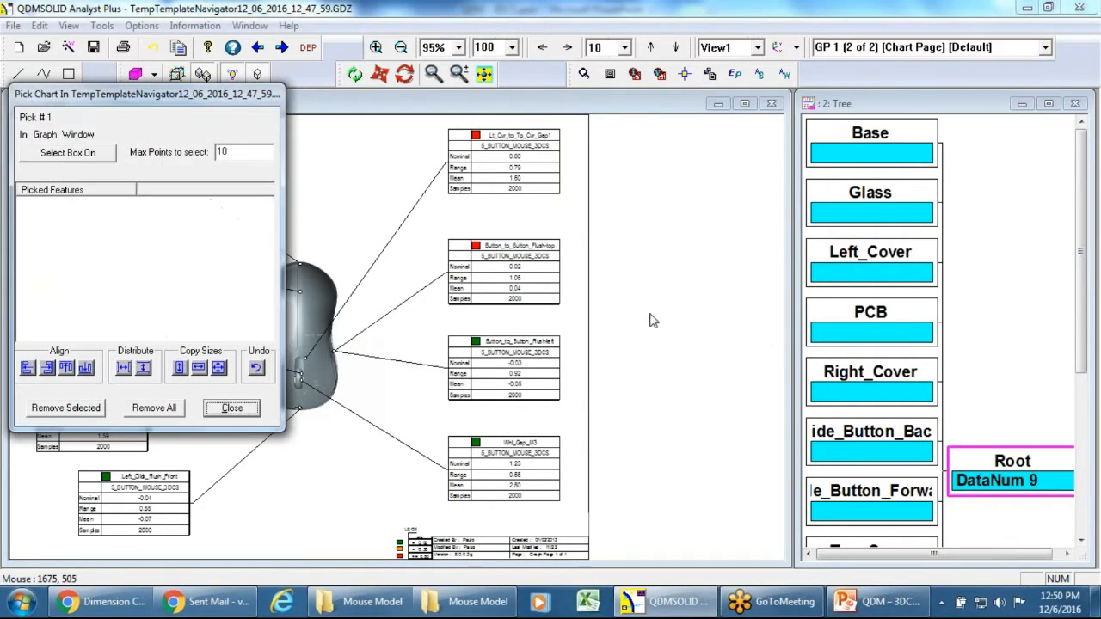
left_click_drag(200, 96, 952, 133)
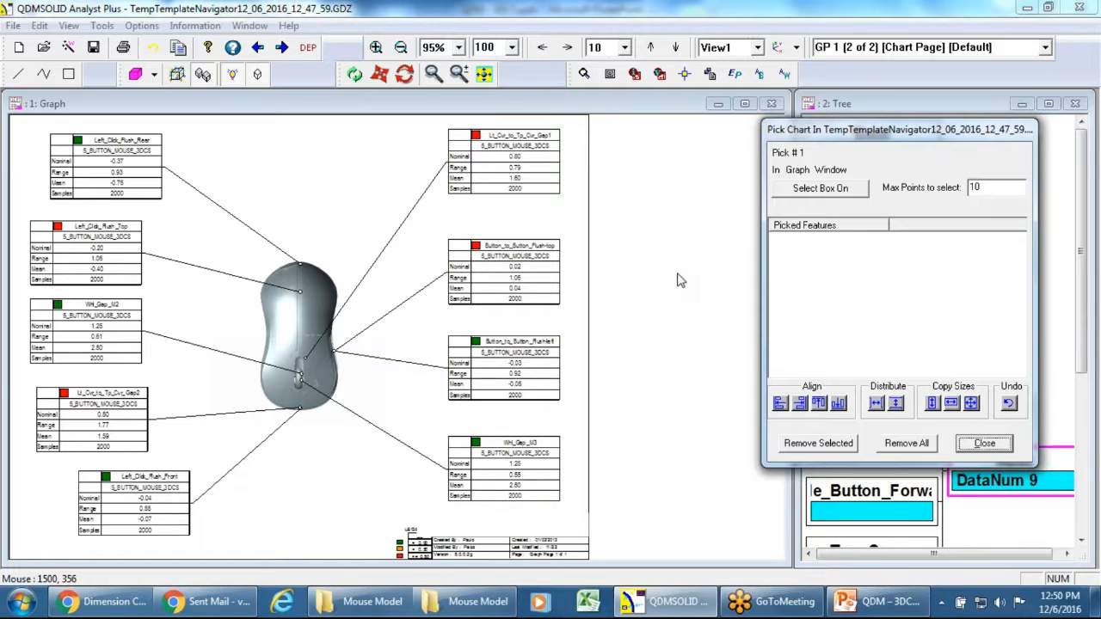
left_click(989, 446)
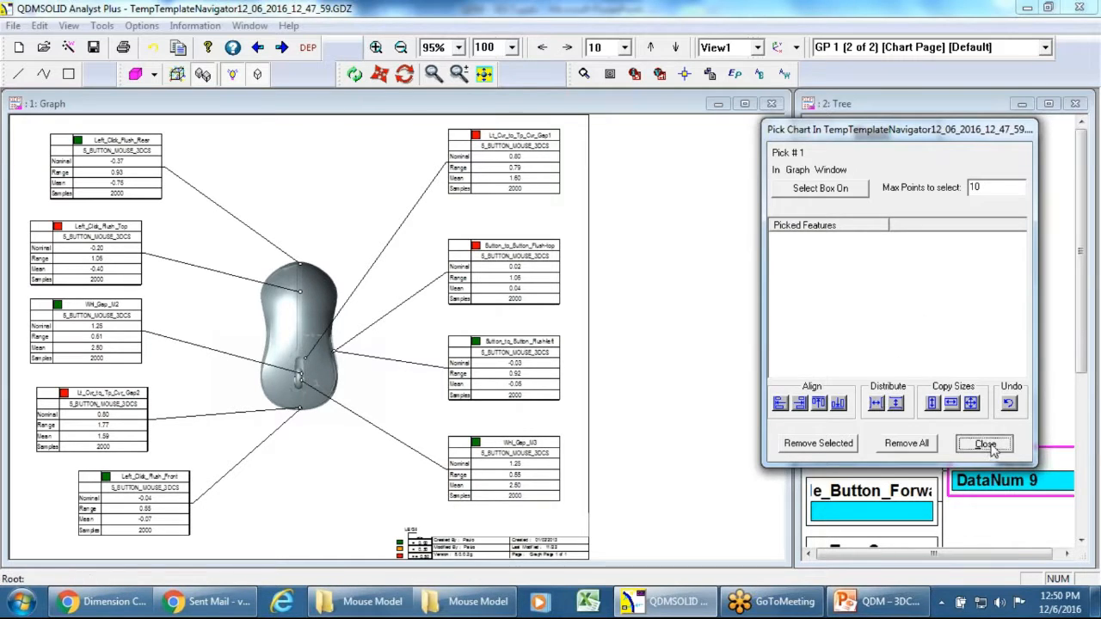
Step: Open the Edit Chart Page dialog, examine its list, action and chart alignment options, and close it
left_click(68, 26)
mouse_move(40, 26)
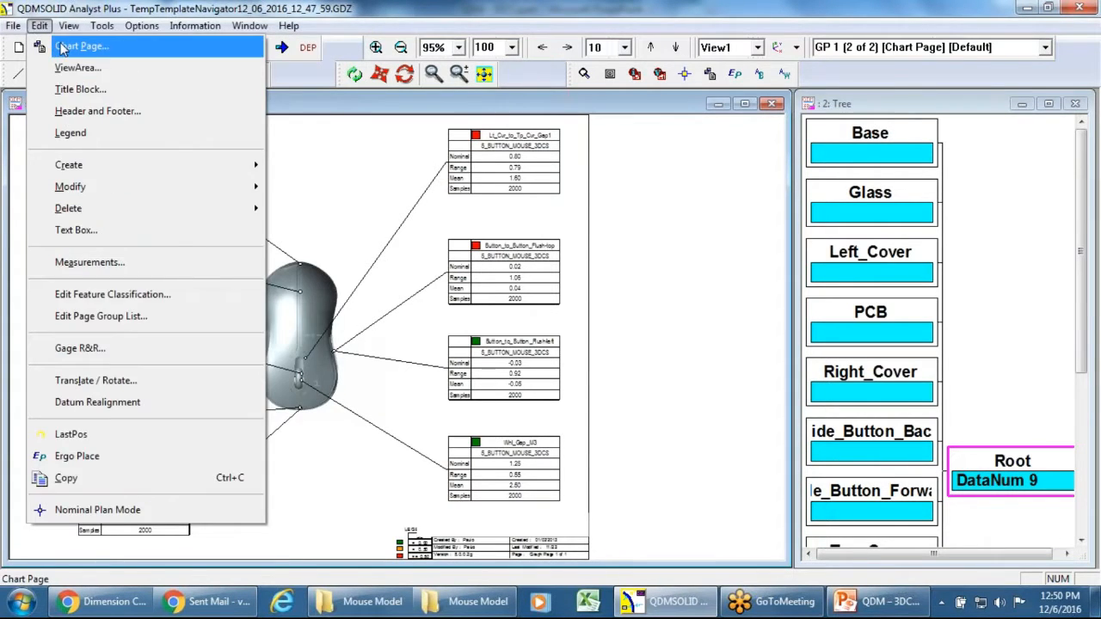
left_click(64, 47)
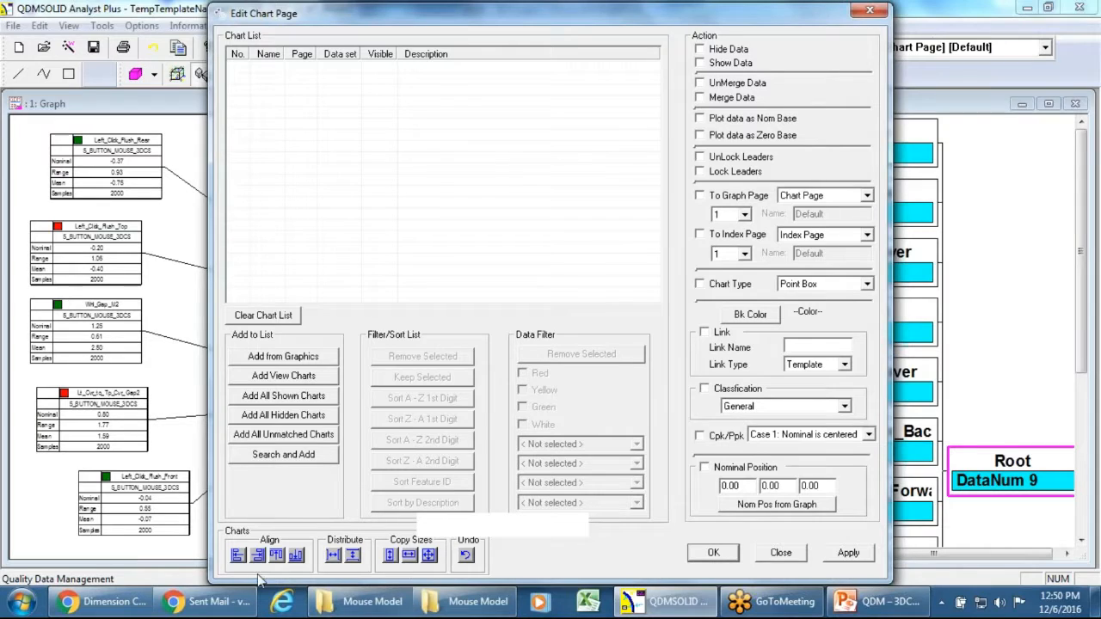
left_click_drag(566, 20, 727, 24)
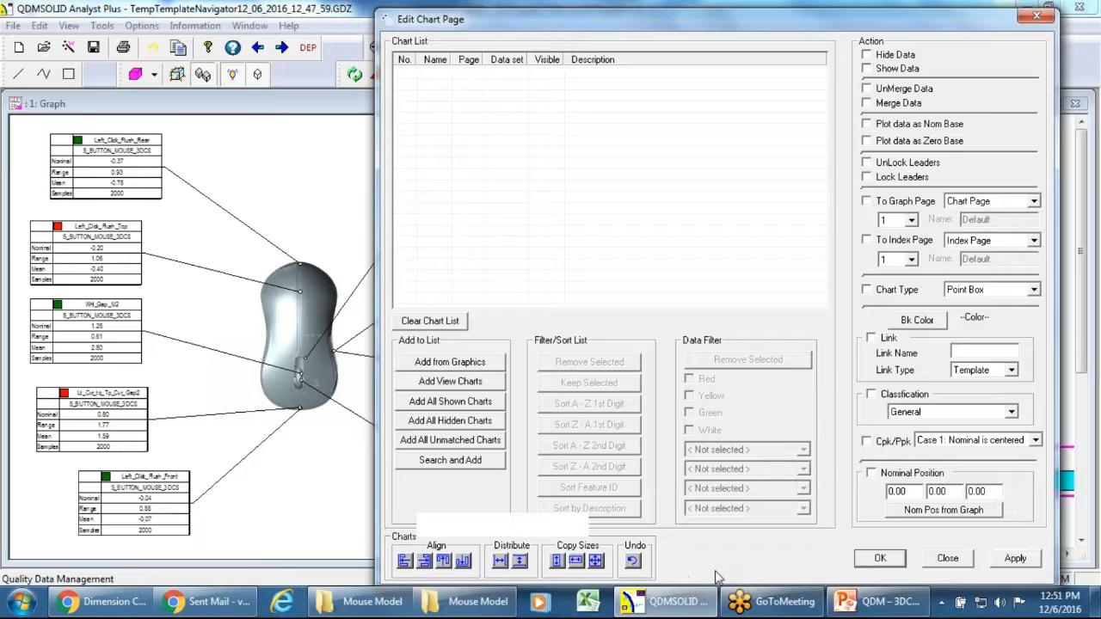
left_click(1013, 560)
left_click(947, 560)
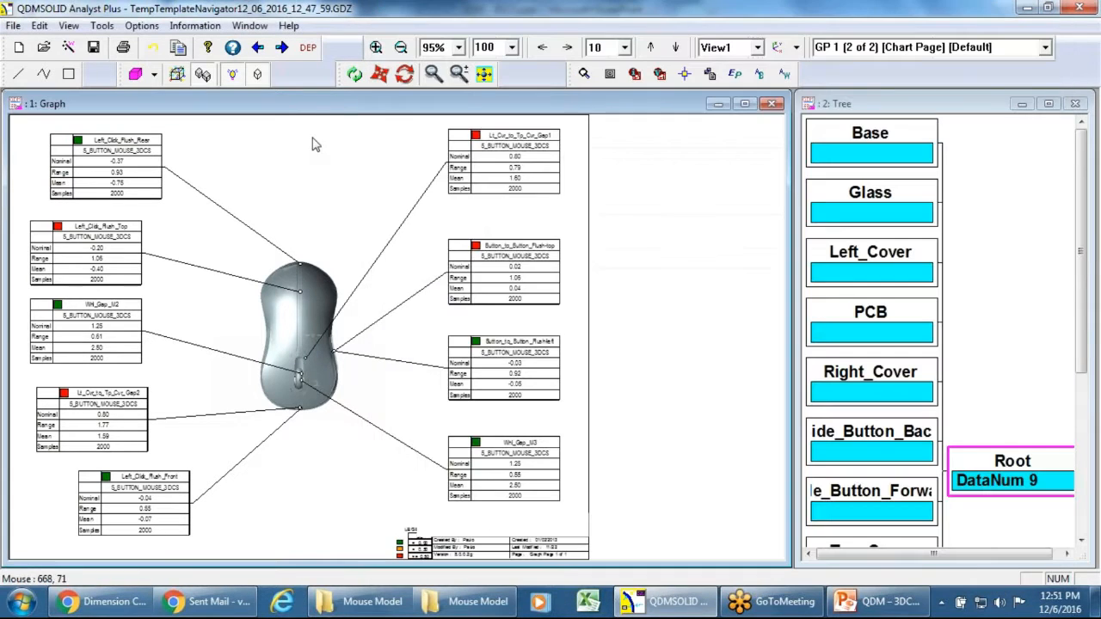
Step: View the summary report's index page IP 1 and return to chart page GP 1
right_click(313, 138)
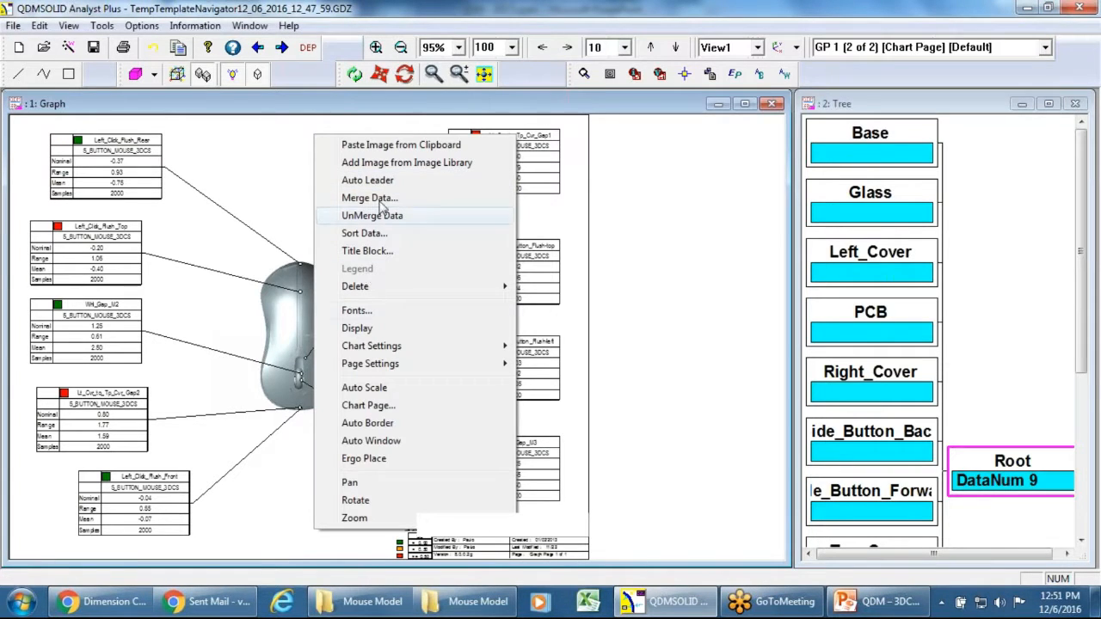
left_click(272, 147)
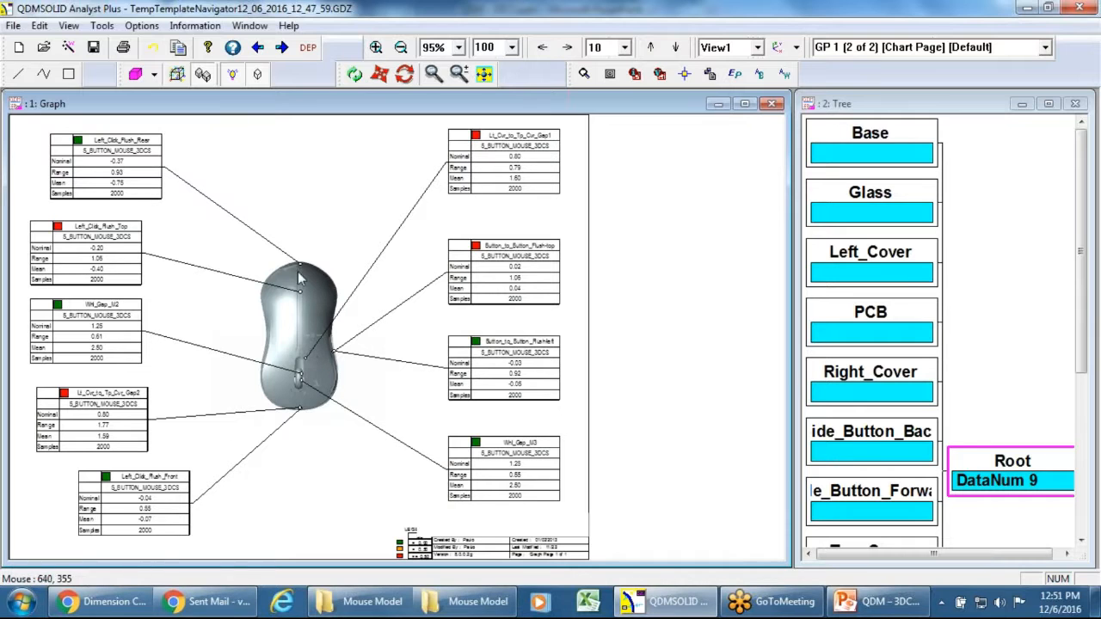
left_click(259, 49)
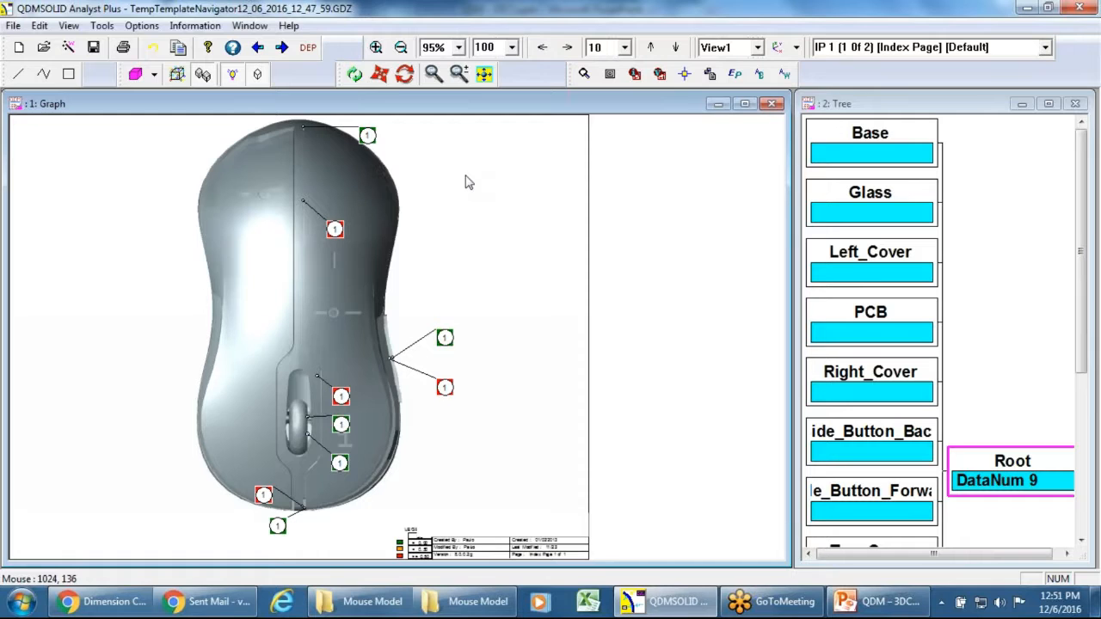
left_click(282, 48)
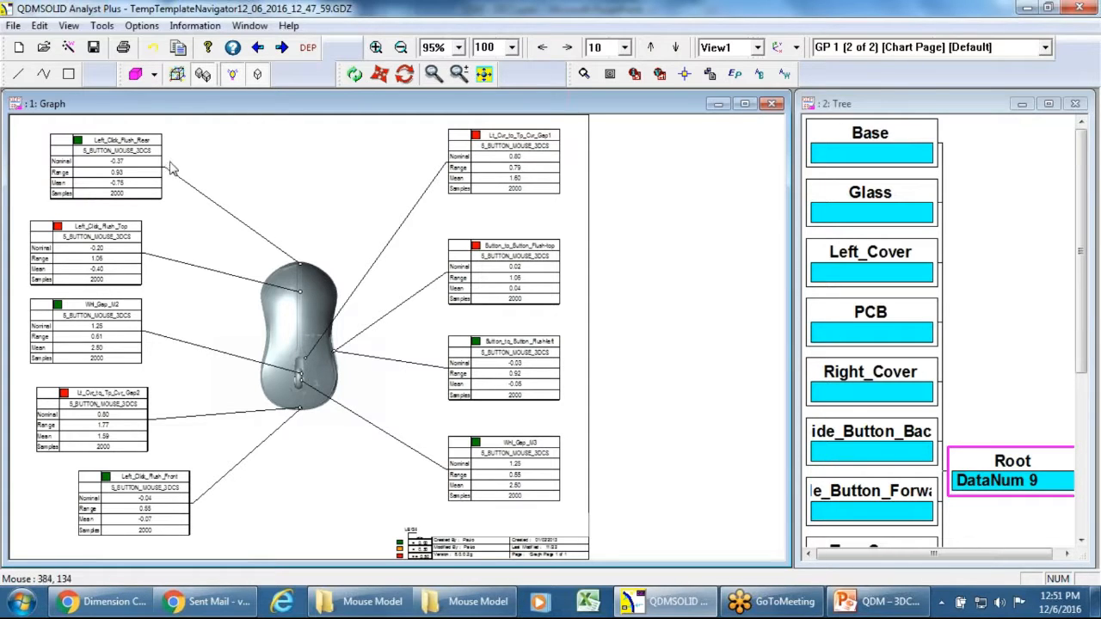
Step: Close the gap and flush management summary report without saving its changes
left_click(14, 27)
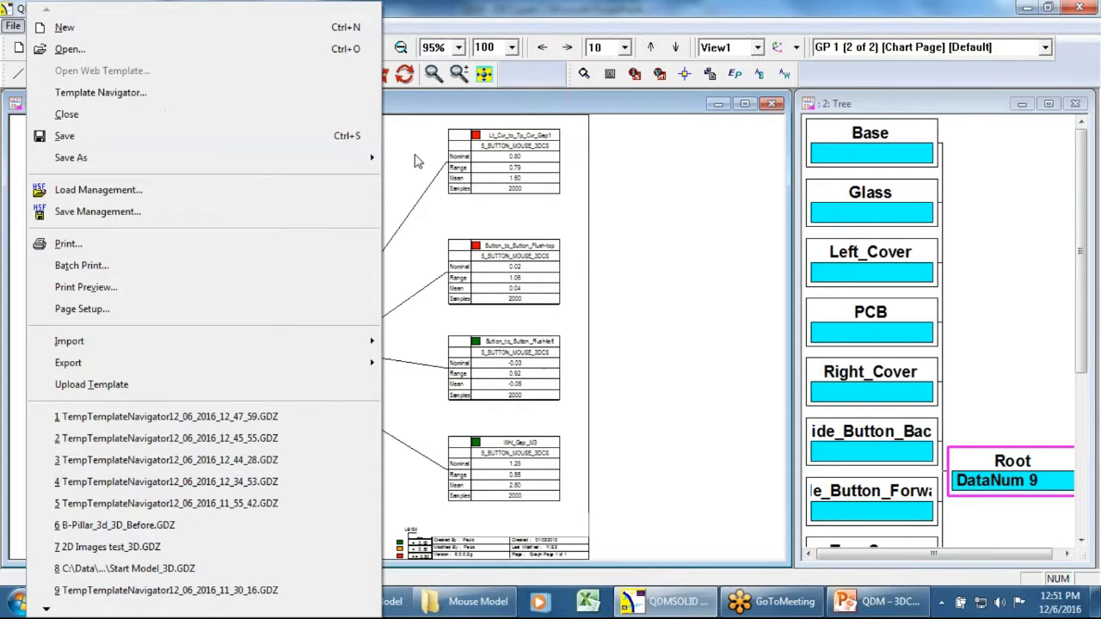
left_click(405, 142)
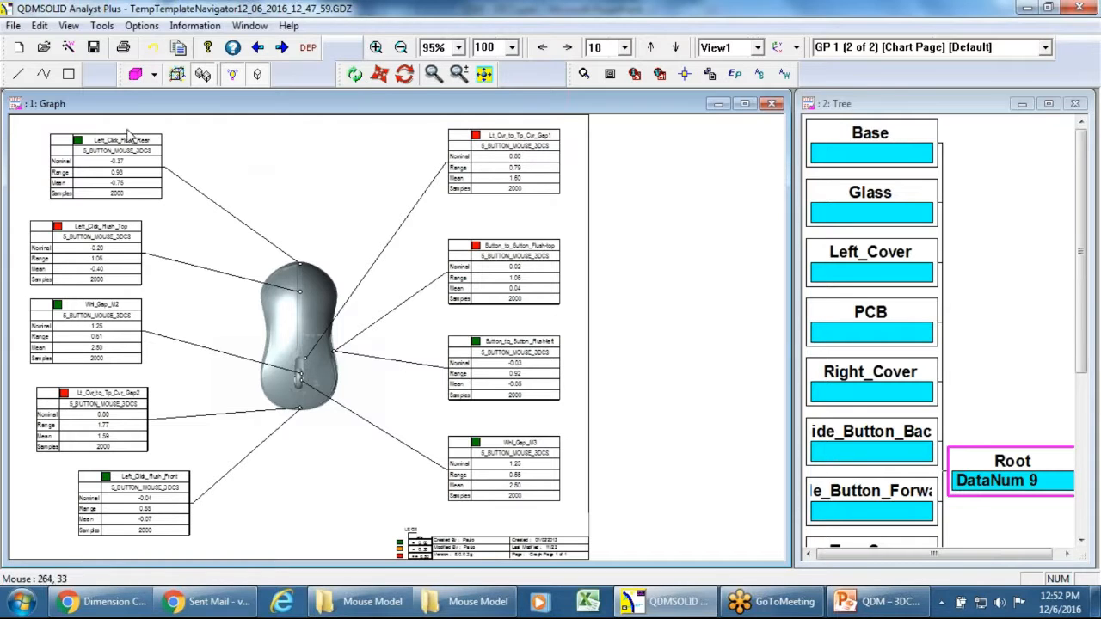
left_click(13, 26)
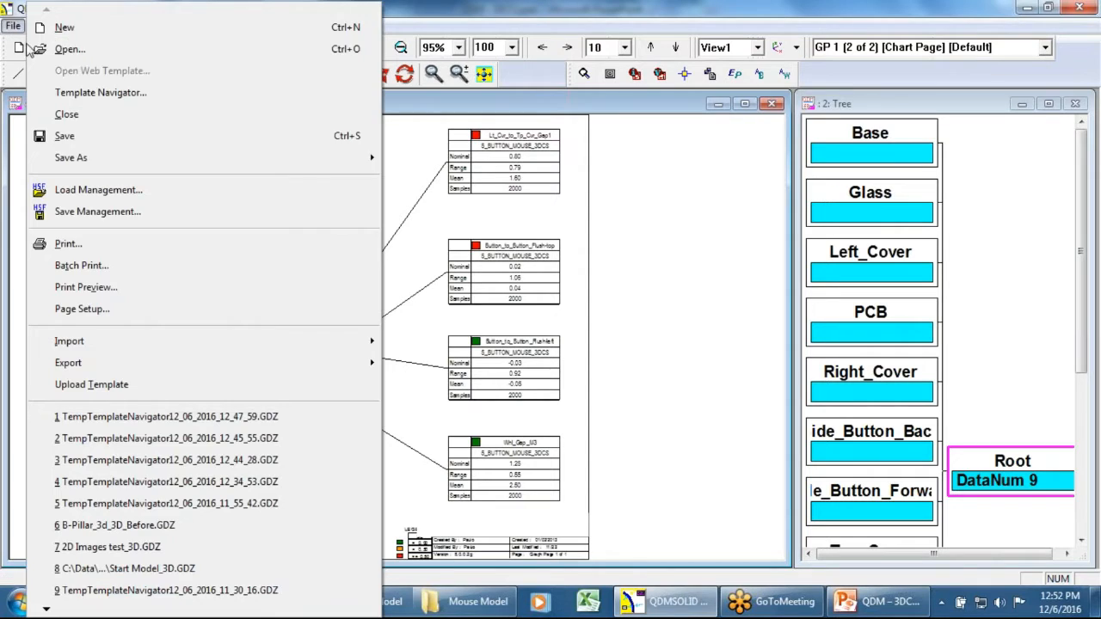
left_click(66, 113)
left_click(571, 336)
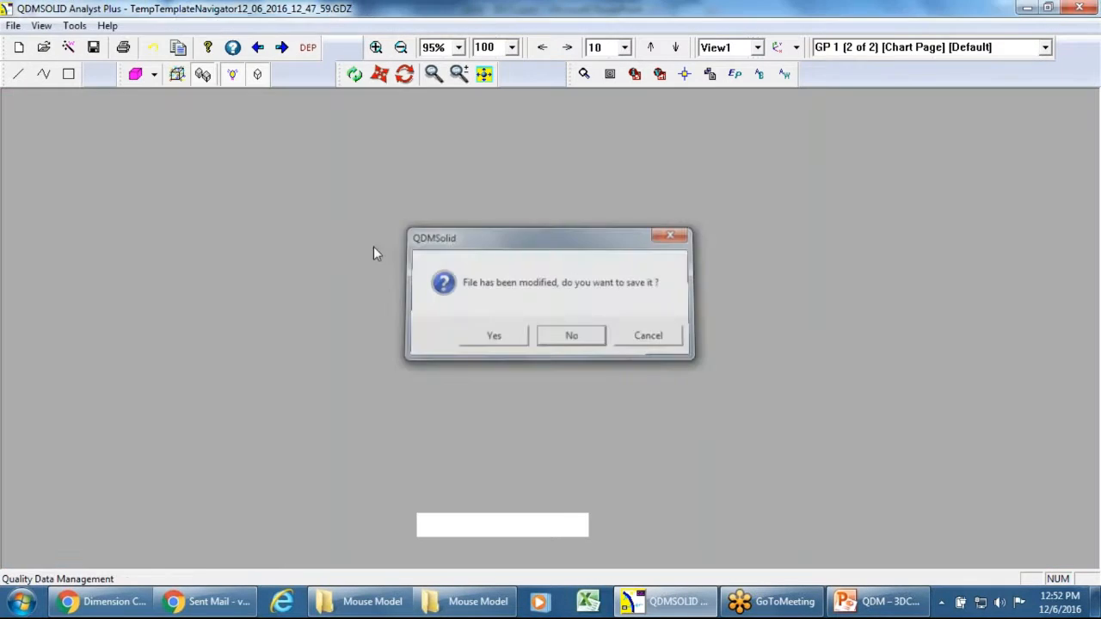
left_click(14, 26)
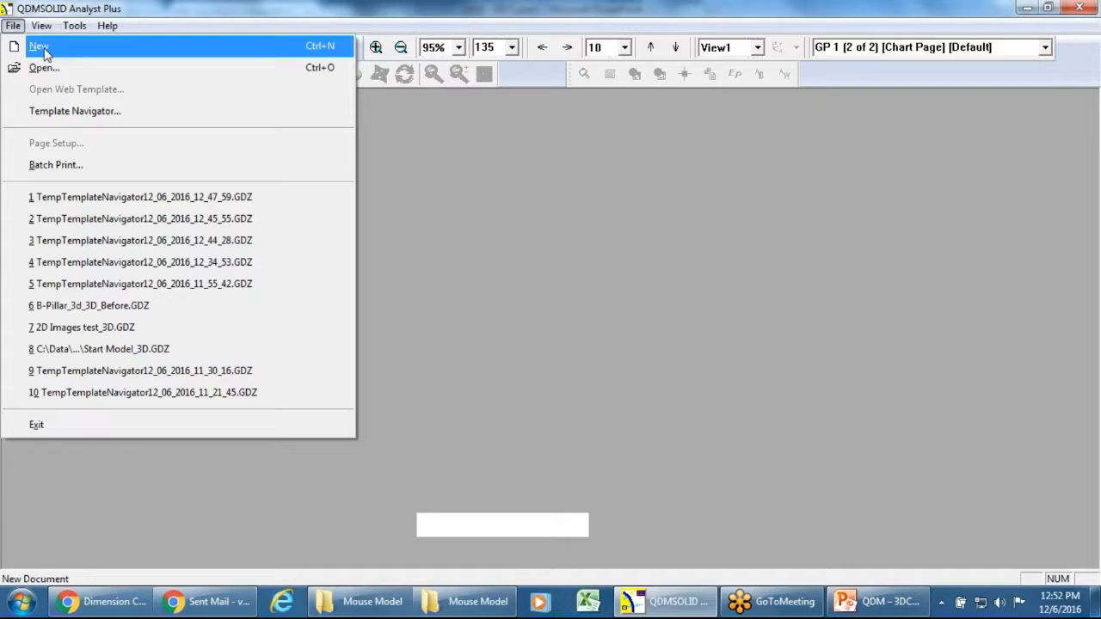
Step: Open the Gap_Flush_Mgmt_Summary.GDZ report with the Template Navigator, choosing levels DCS, MouseModel and Gap_Flush
left_click(53, 112)
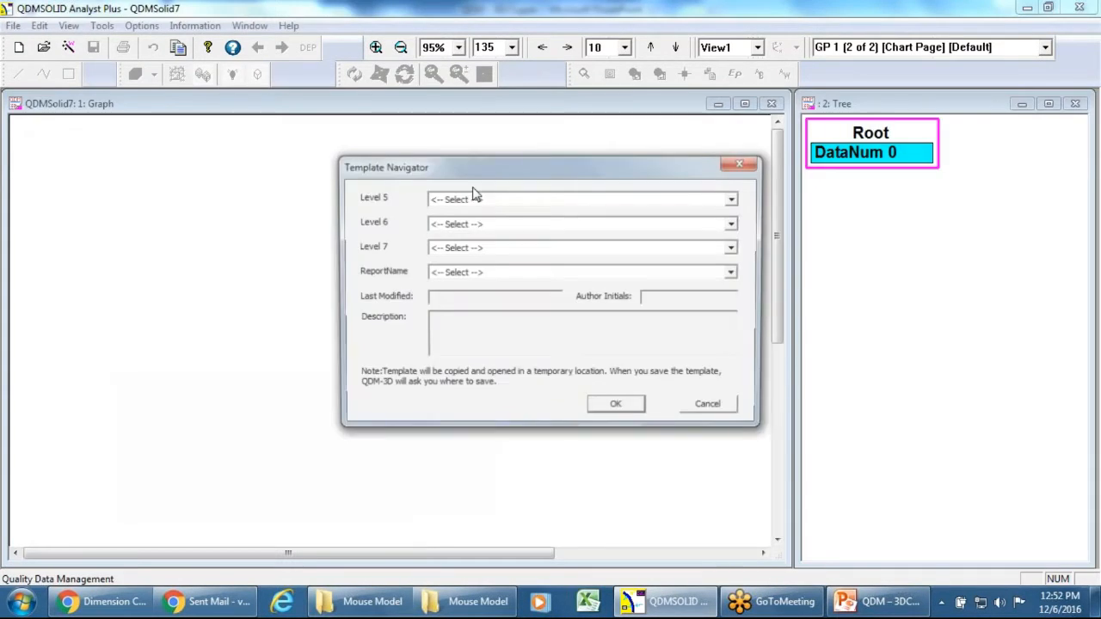
left_click(533, 201)
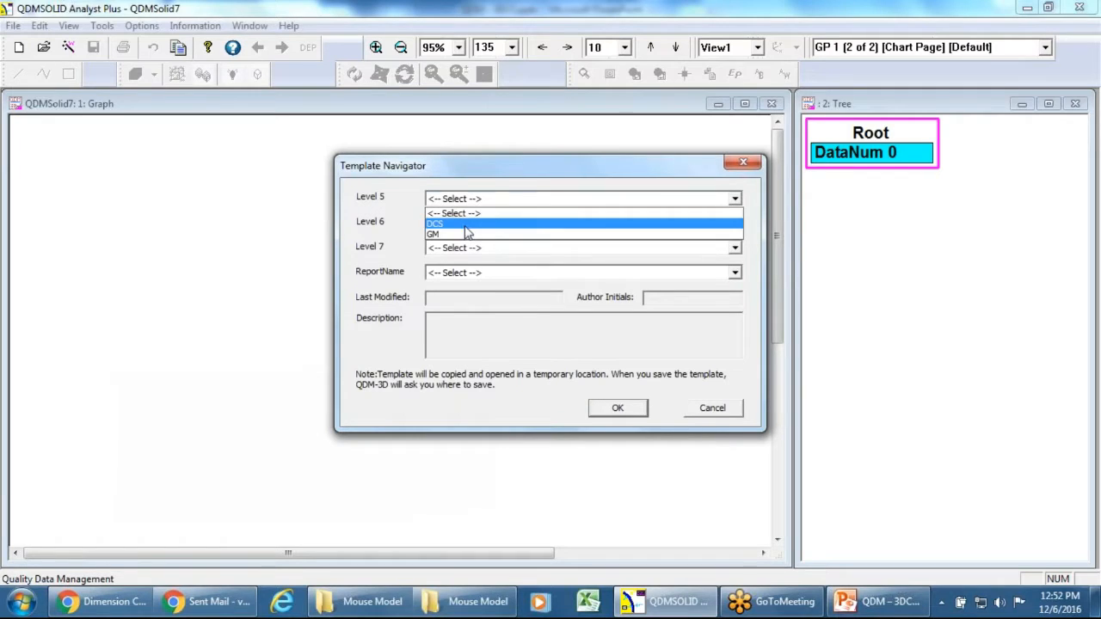
left_click(494, 221)
left_click(481, 225)
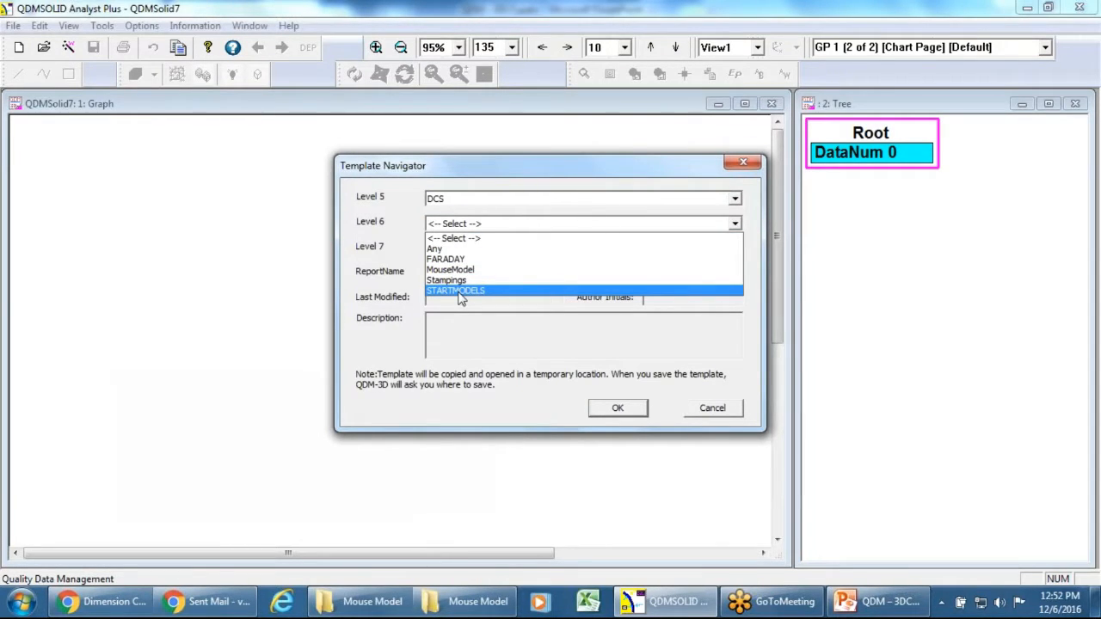
left_click(456, 269)
left_click(483, 248)
left_click(475, 273)
left_click(477, 274)
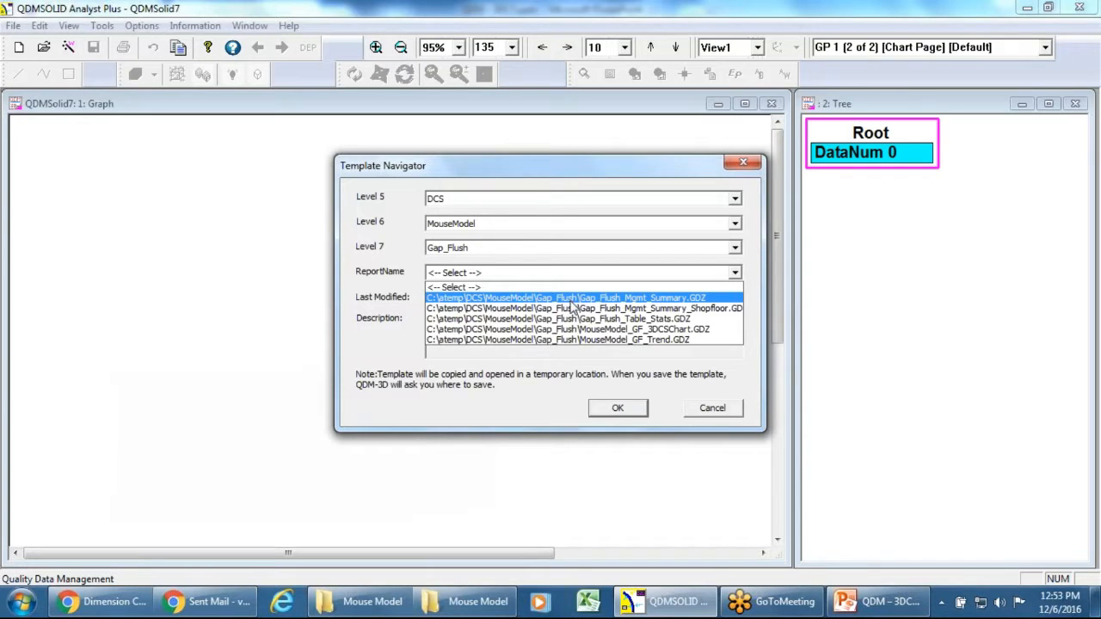
left_click(630, 300)
left_click(619, 410)
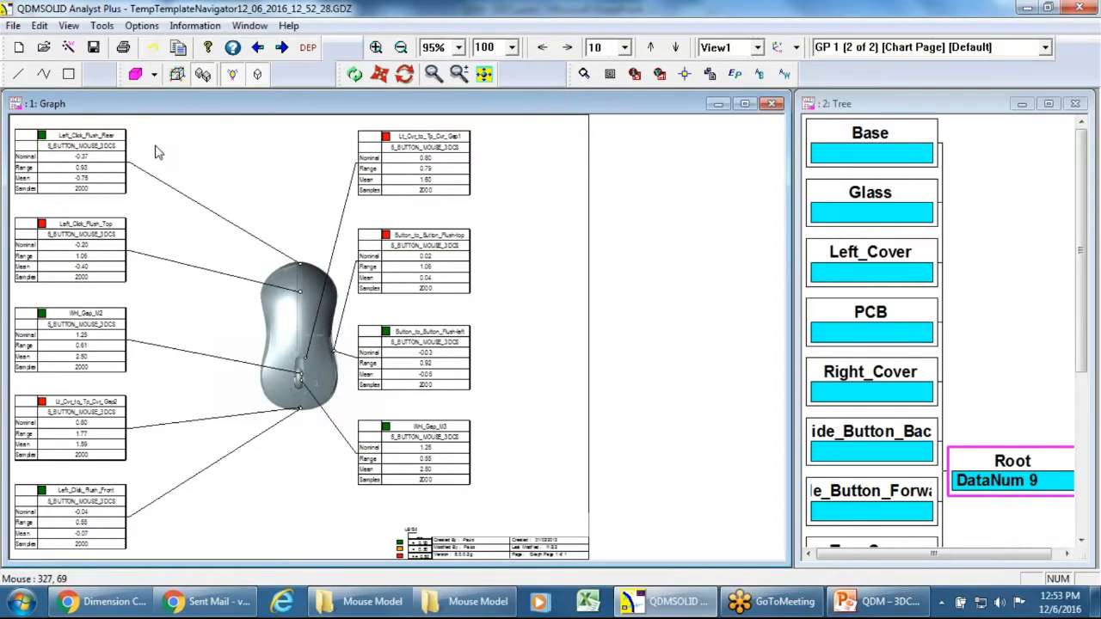
Step: Start a data import of Five_Button_Mouse_Demo_GB4_HST_DCSDB2_2000 samples_T2.csv from the Mouse Model folder
left_click(12, 28)
left_click(508, 195)
left_click(14, 26)
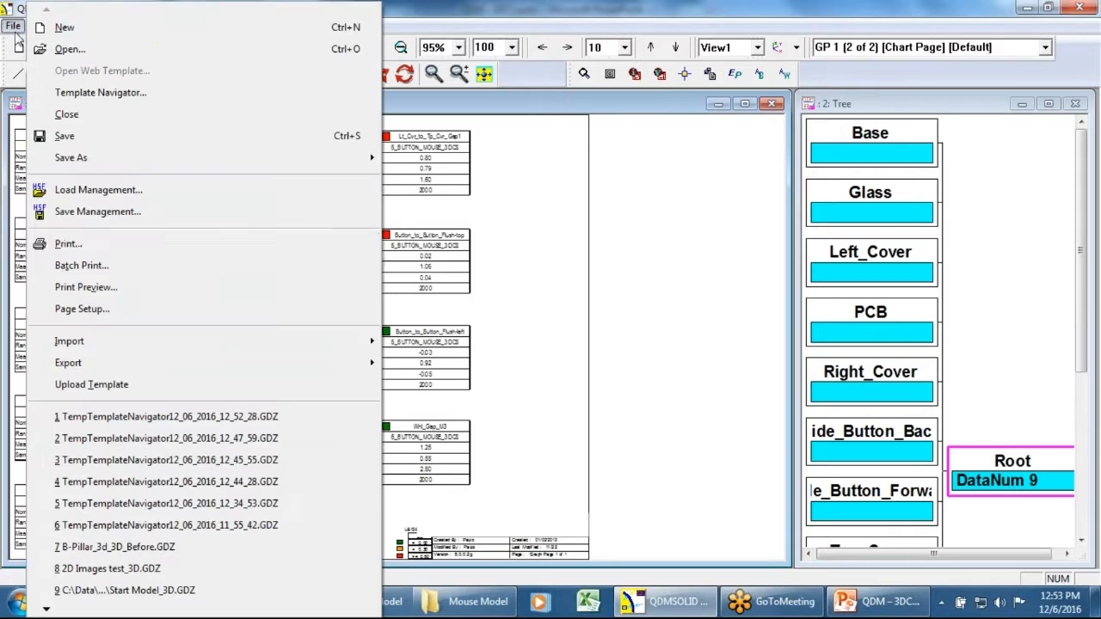
mouse_move(95, 344)
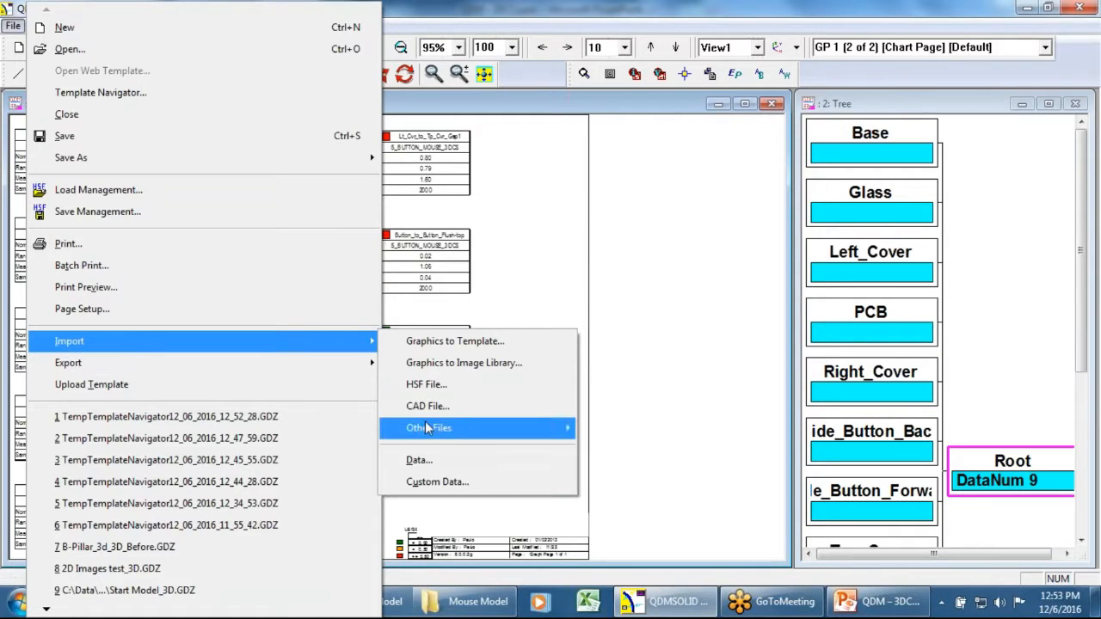
left_click(430, 461)
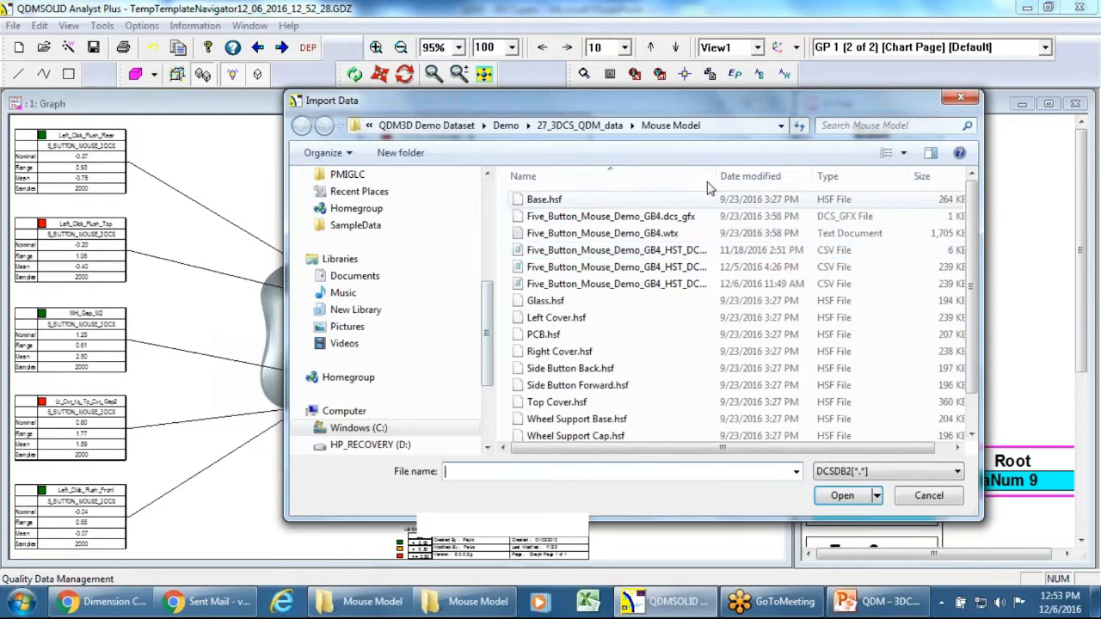
left_click_drag(713, 176, 879, 176)
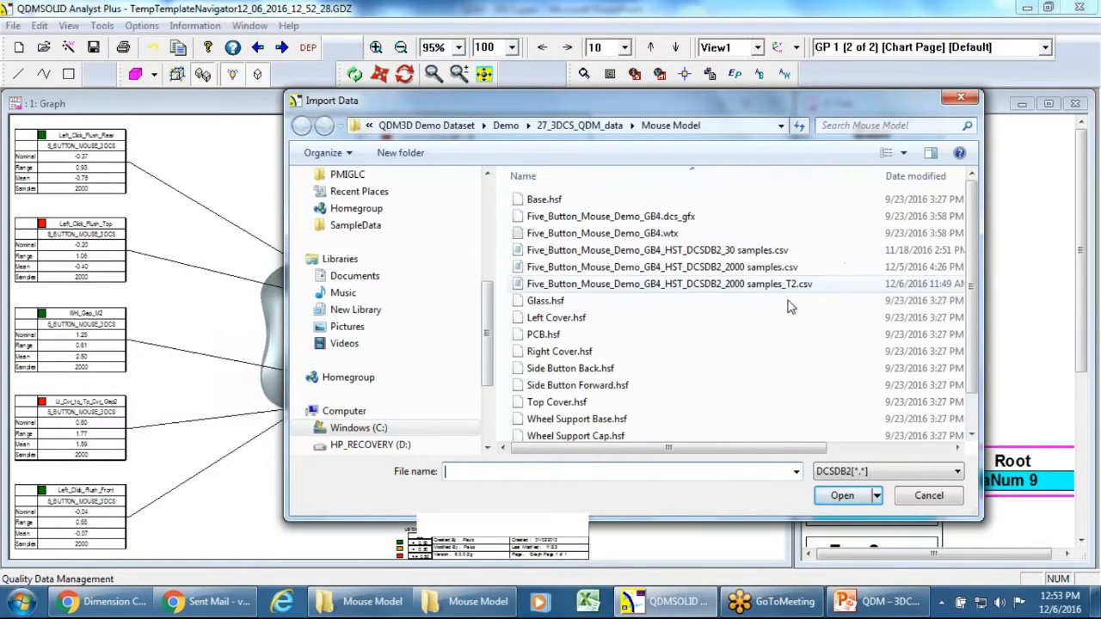
left_click(742, 288)
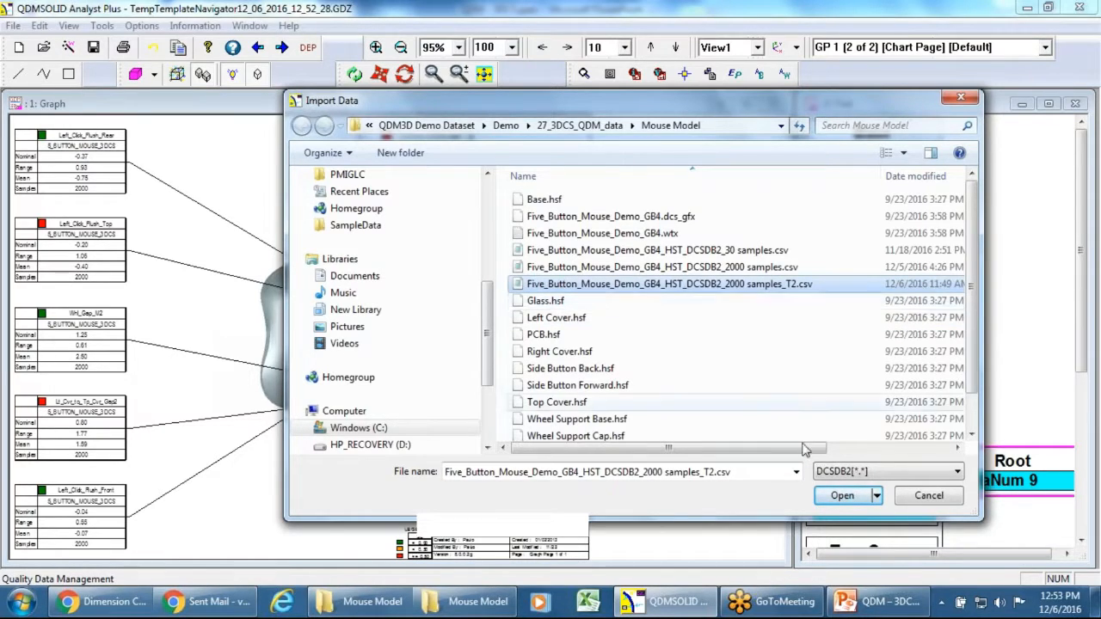
left_click(841, 496)
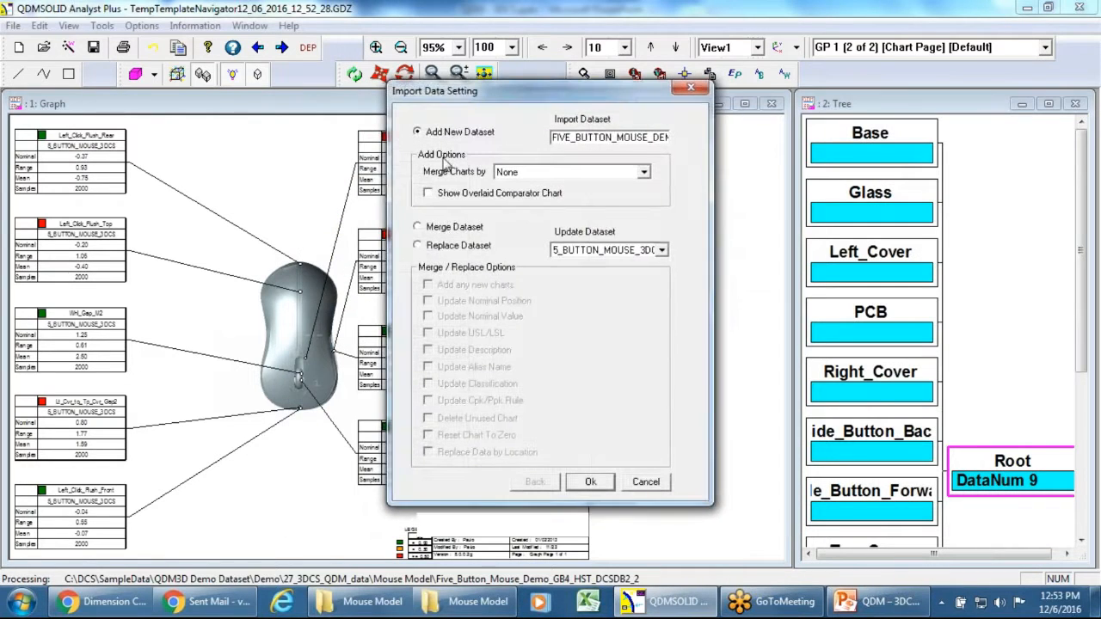
Step: Add the imported data as a new dataset named RANGE_REV2, merging charts by Feature Name and Direction
left_click(591, 181)
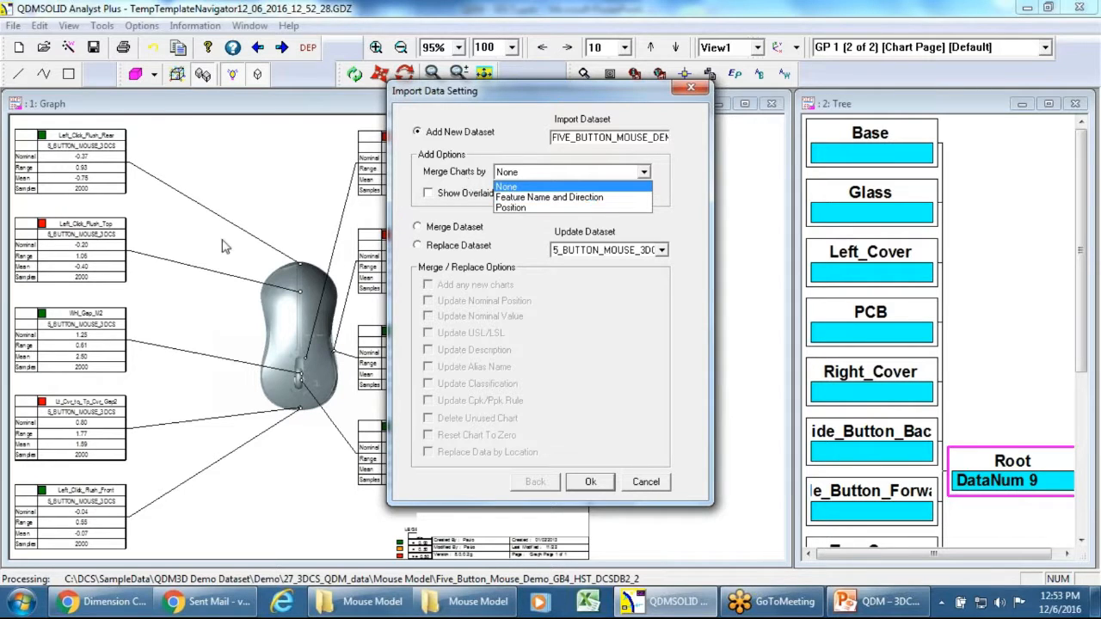
left_click(555, 198)
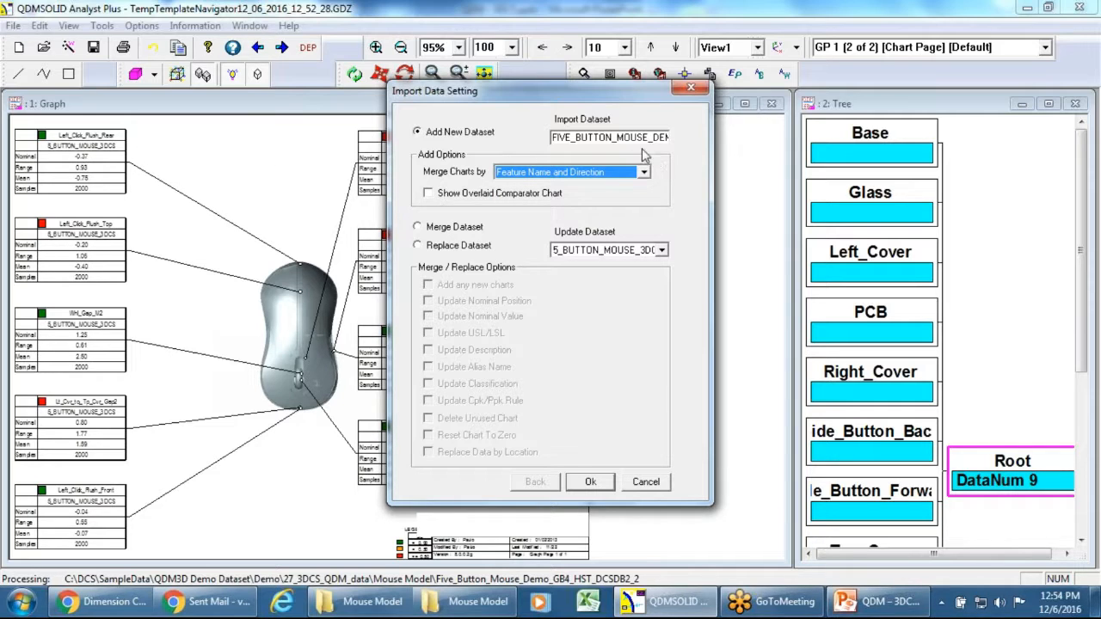
left_click(635, 135)
double_click(552, 137)
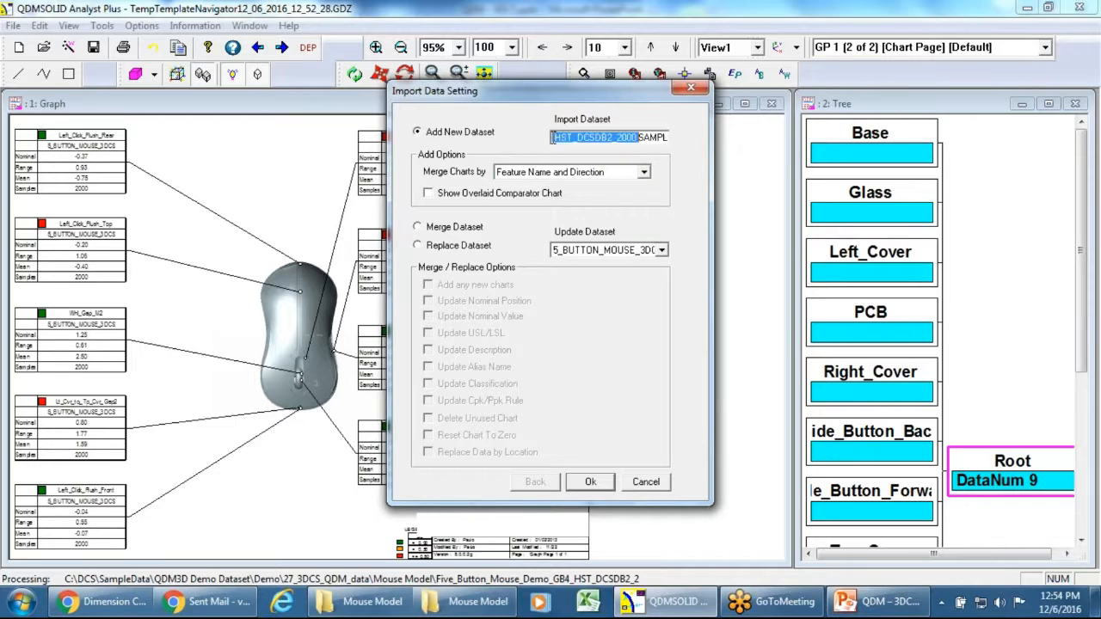
left_click_drag(552, 138, 687, 134)
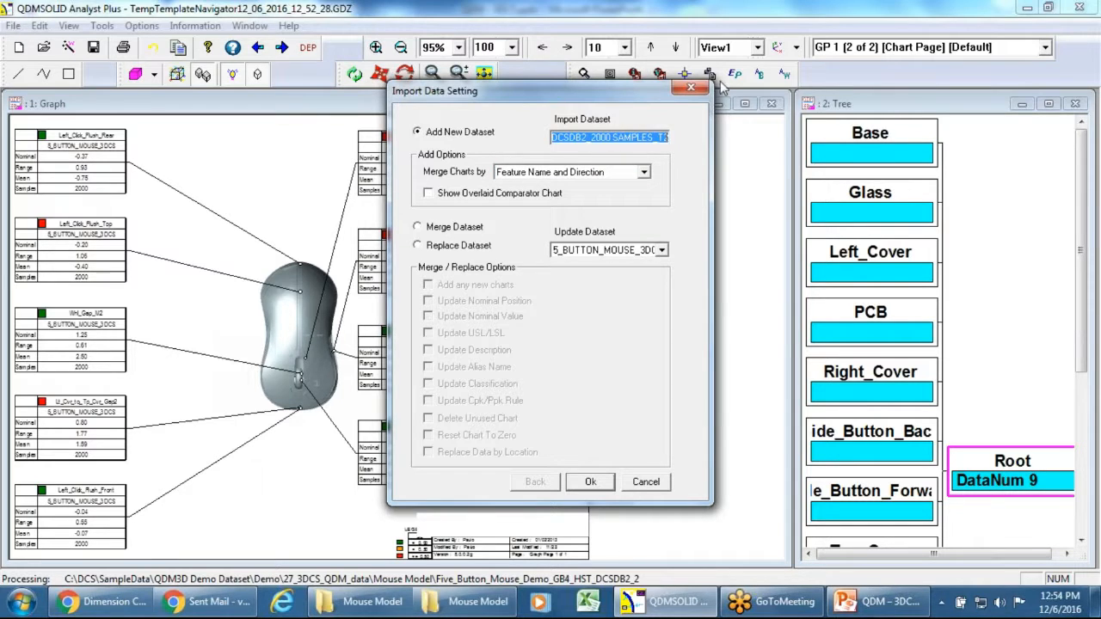
key("Delete")
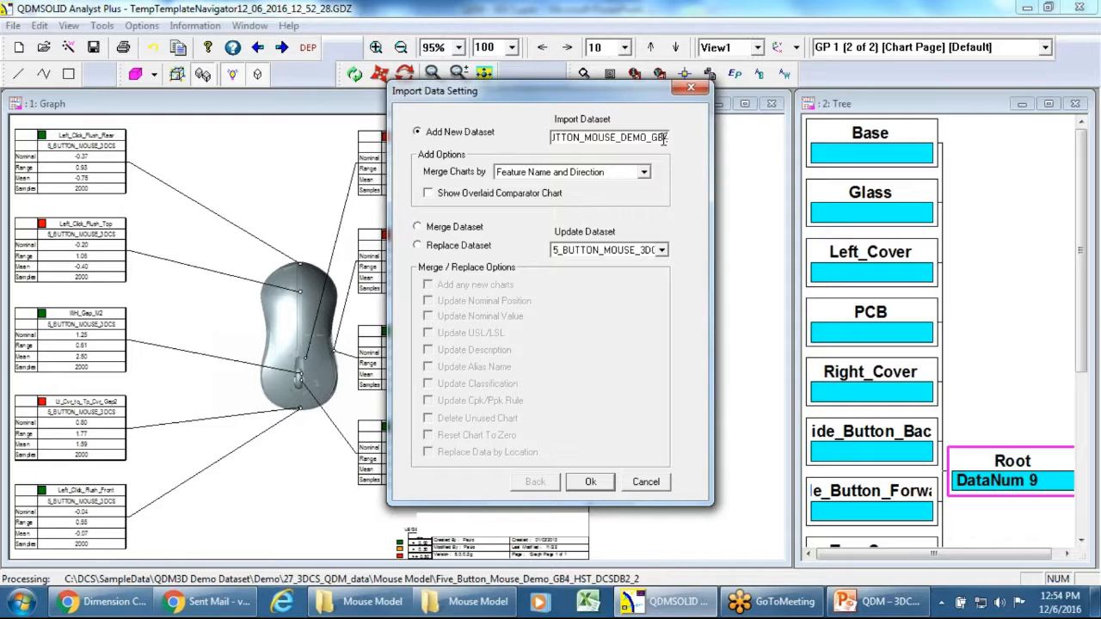
left_click_drag(664, 136, 512, 137)
key("Left")
key("Delete")
key("Delete")
key("Delete")
key("Delete")
key("Delete")
key("Delete")
key("Delete")
key("Delete")
key("Delete")
key("Delete")
key("Delete")
key("Delete")
key("Delete")
key("Delete")
key("Delete")
key("Delete")
key("Delete")
key("Delete")
key("Delete")
key("Delete")
key("Delete")
key("Delete")
key("Delete")
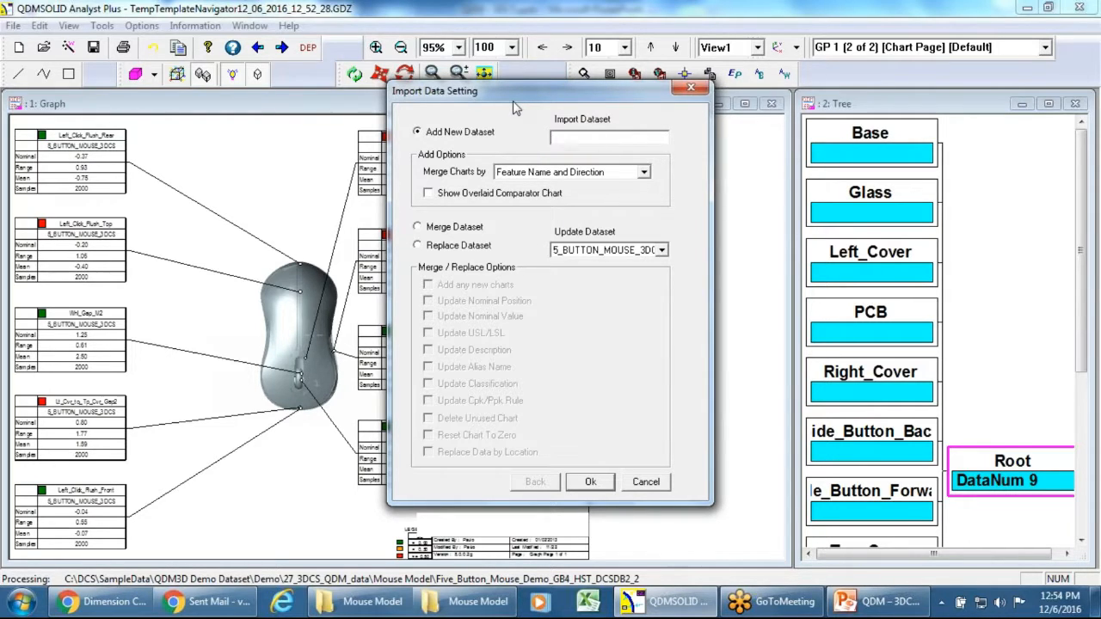
type("Ra")
type("2")
left_click(592, 484)
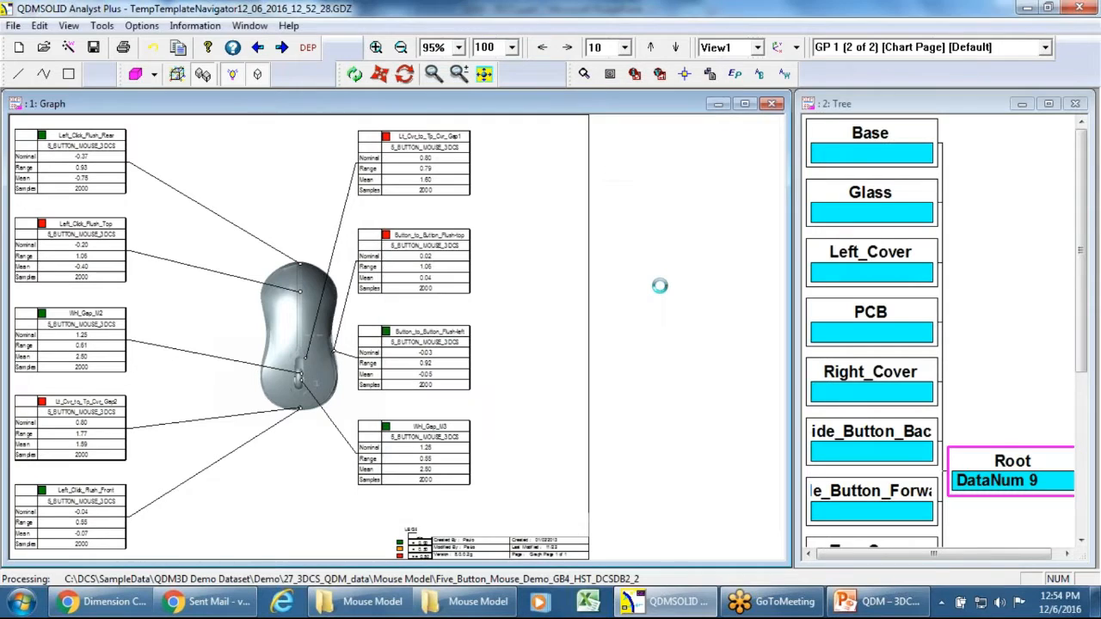
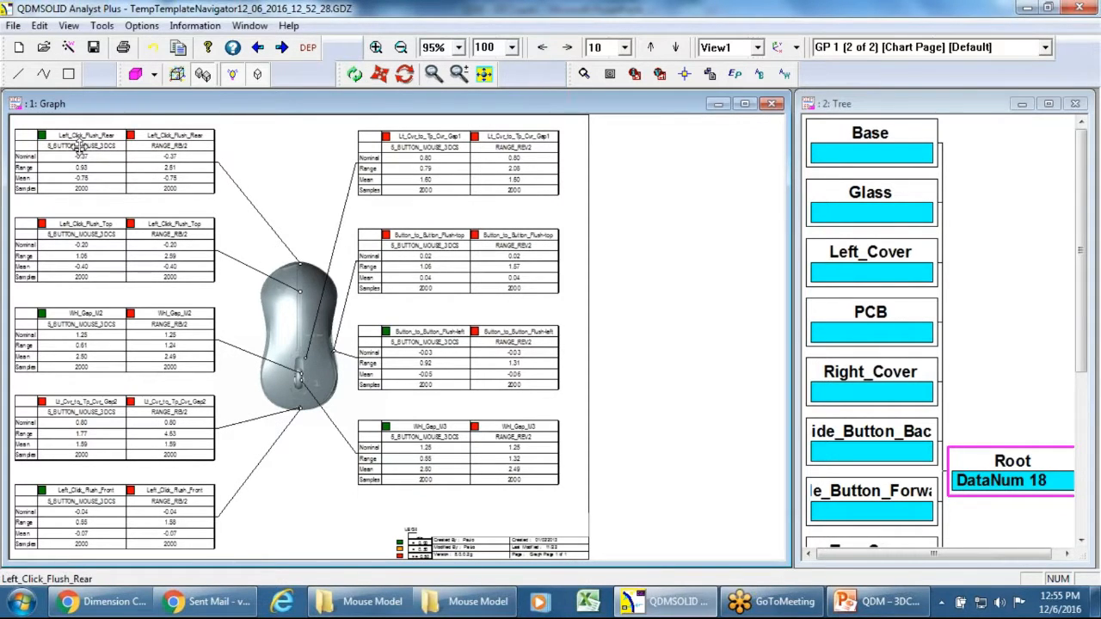
Step: Enlarge the Left_Click_Flush_Rear table to compare the statistics of both datasets, and restore its normal size
right_click(170, 168)
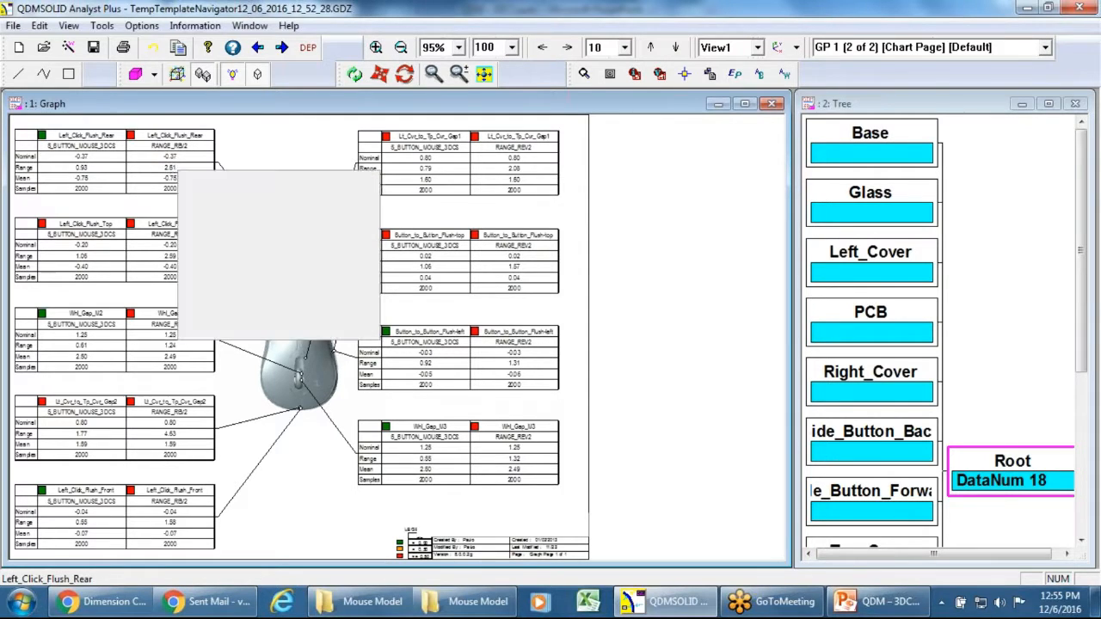
left_click(220, 179)
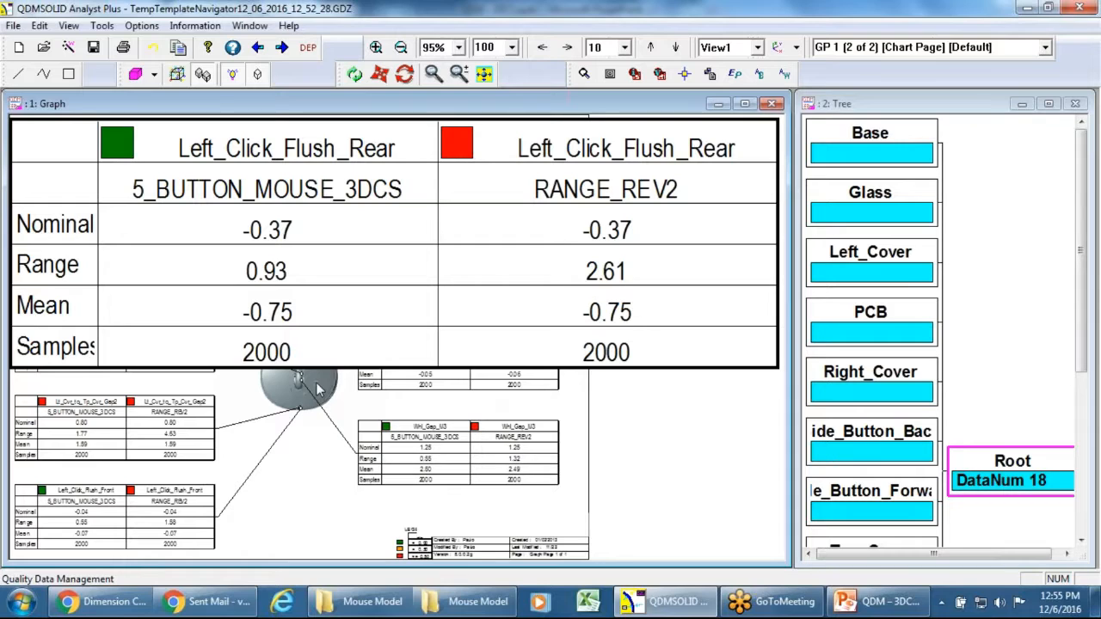
left_click(320, 492)
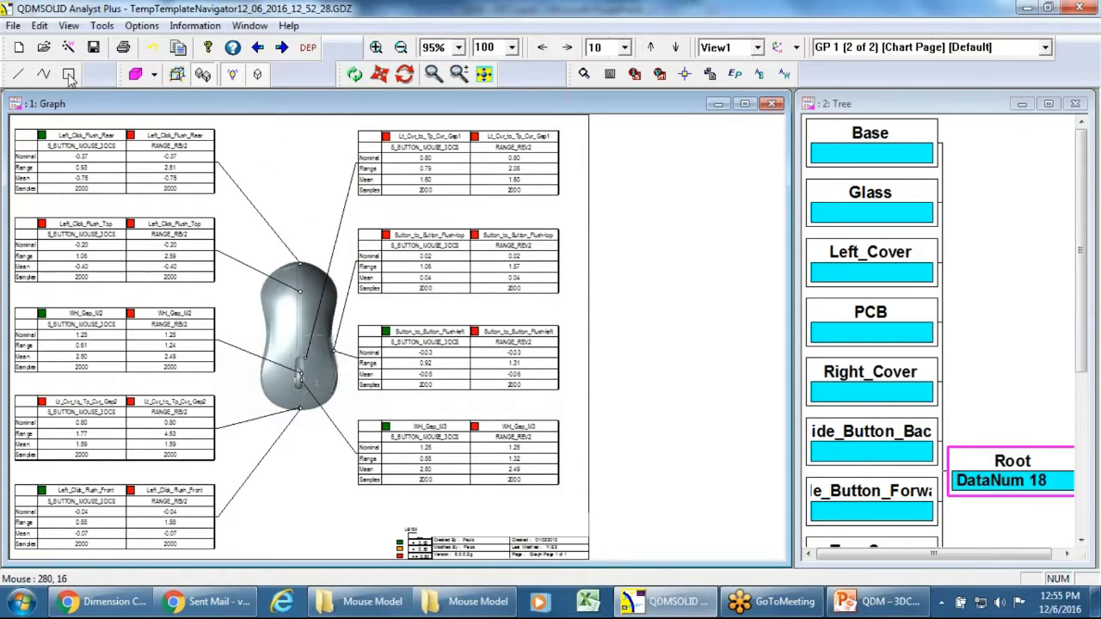
Step: Close the mouse template without saving the changes
left_click(14, 29)
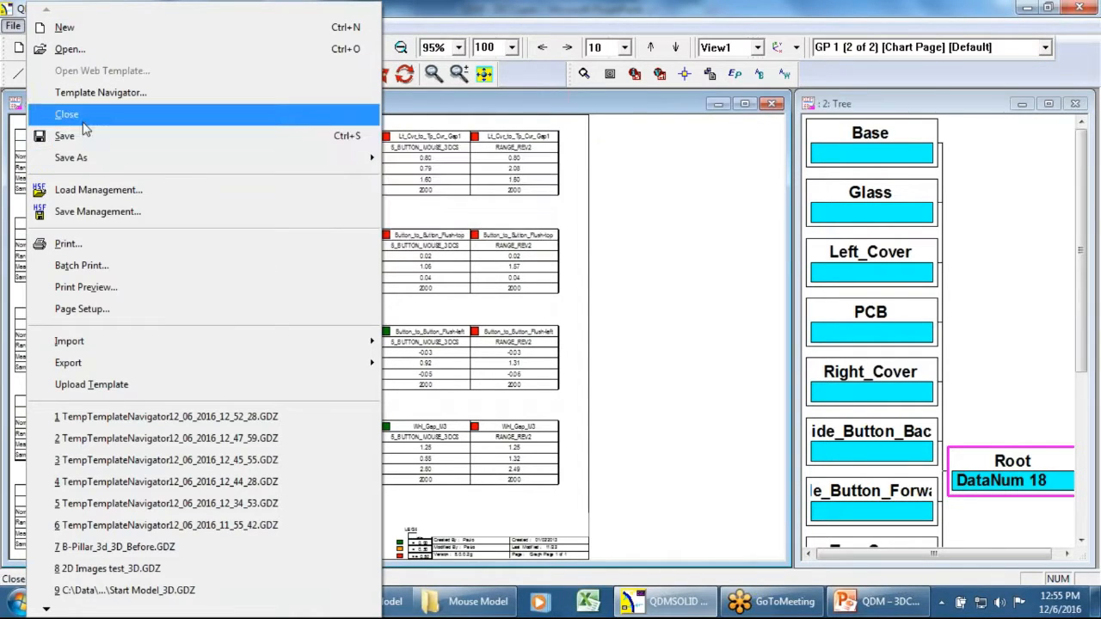
left_click(89, 120)
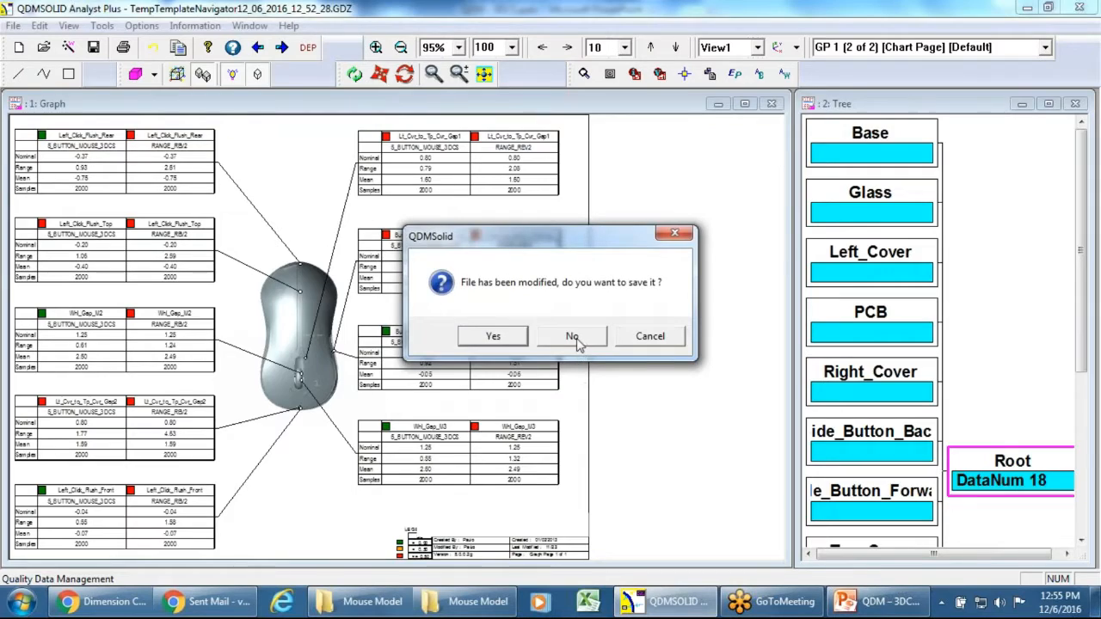
left_click(574, 337)
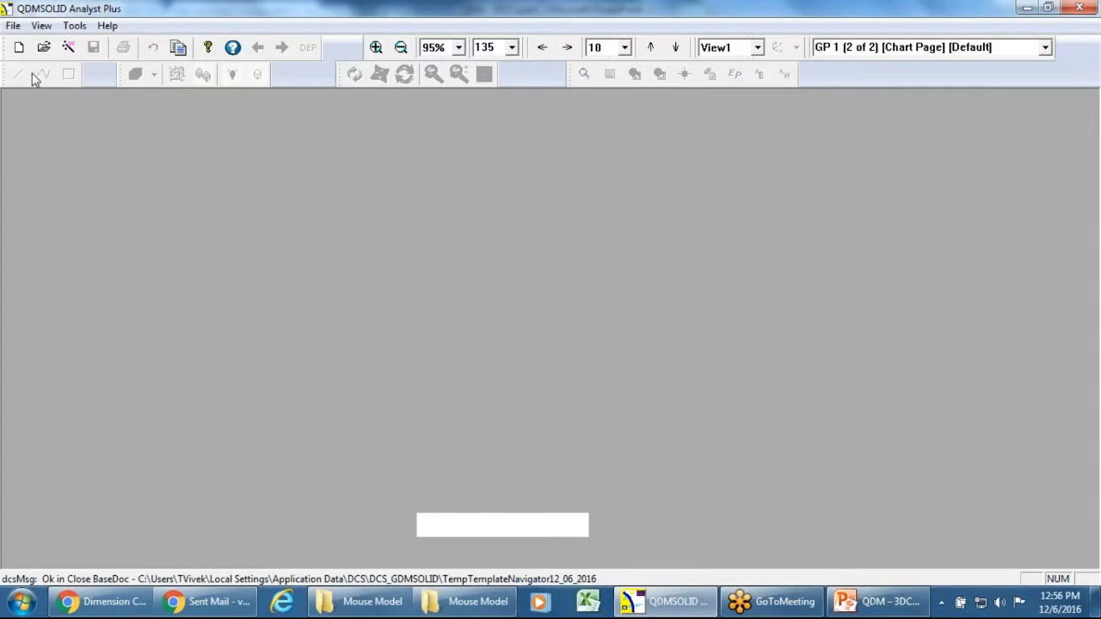
Step: Reopen the original Gap_Flush_Mgmt_Summary.GDZ report through the Template Navigator under DCS, MouseModel and Gap_Flush
left_click(13, 25)
left_click(86, 120)
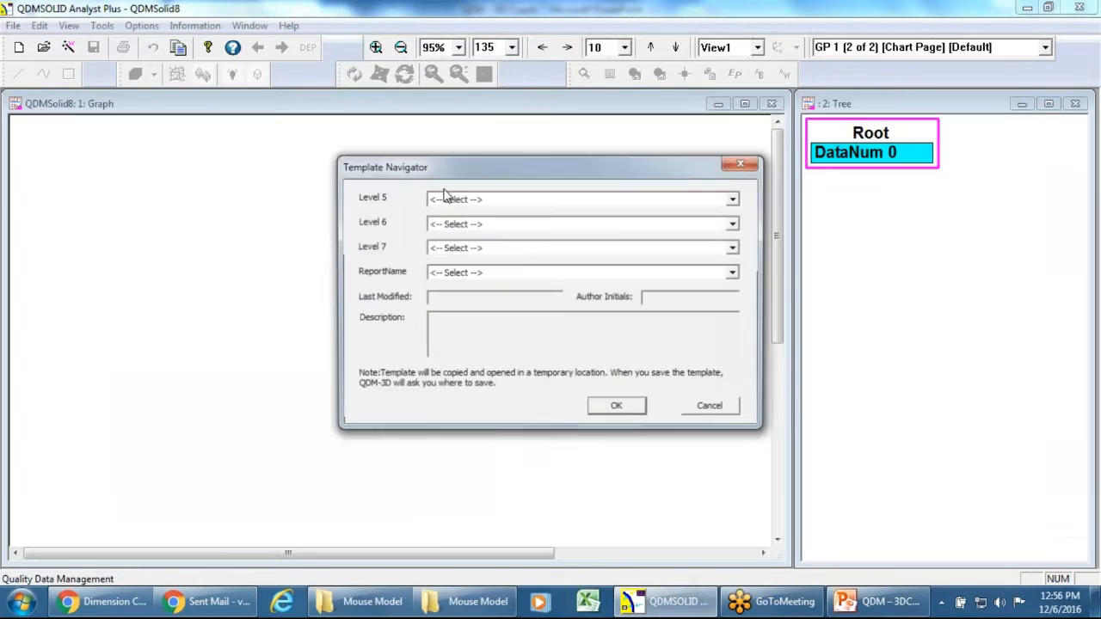
left_click(459, 224)
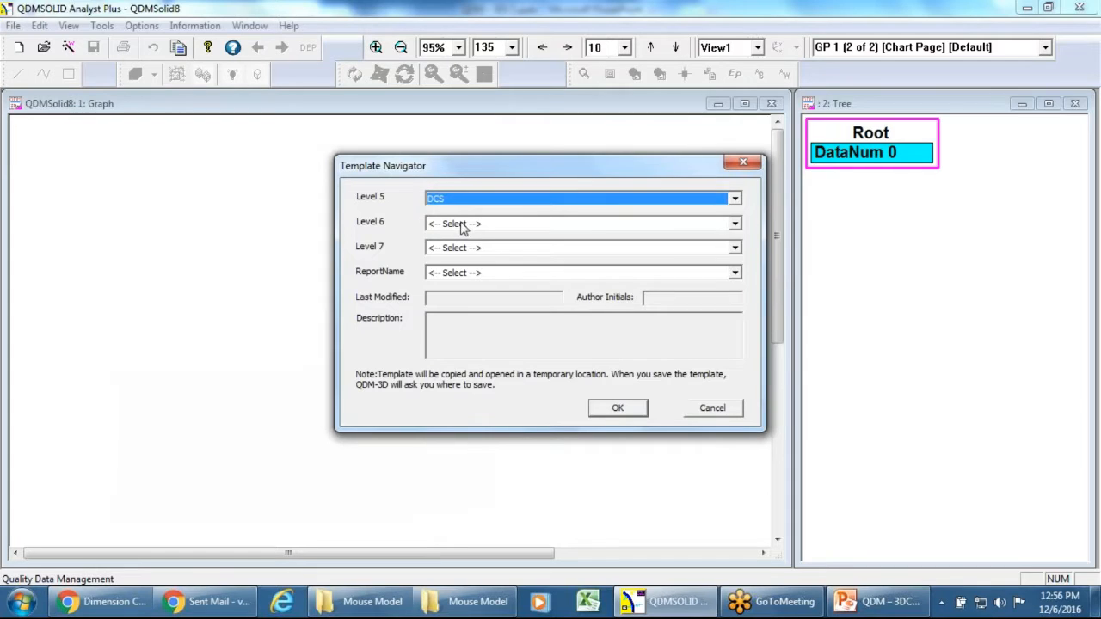
left_click(463, 225)
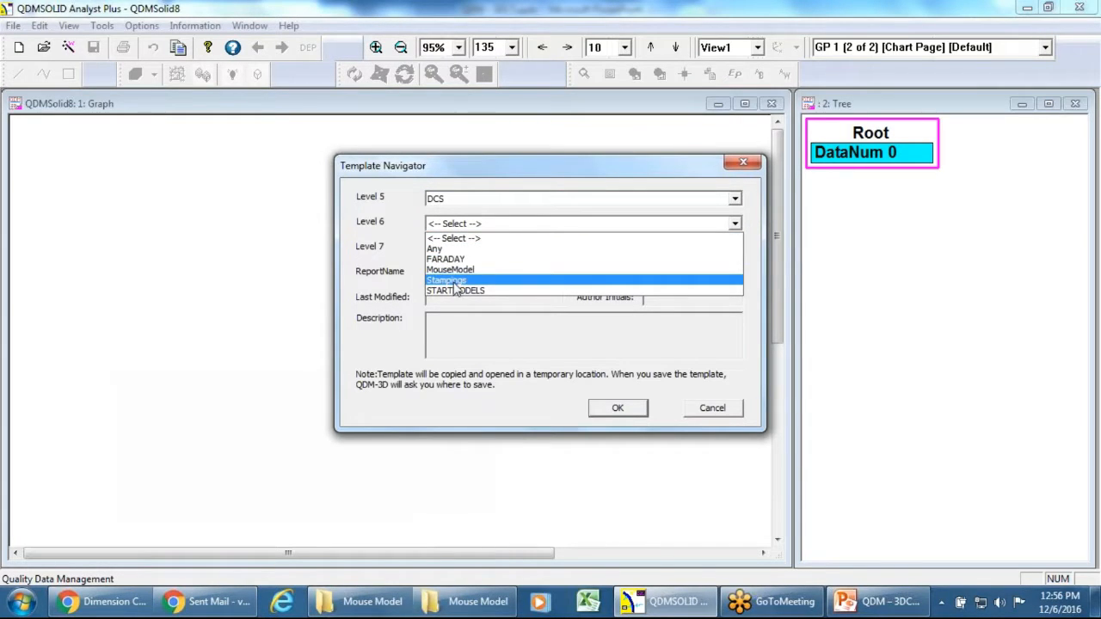
left_click(458, 274)
left_click(461, 249)
left_click(462, 273)
left_click(464, 275)
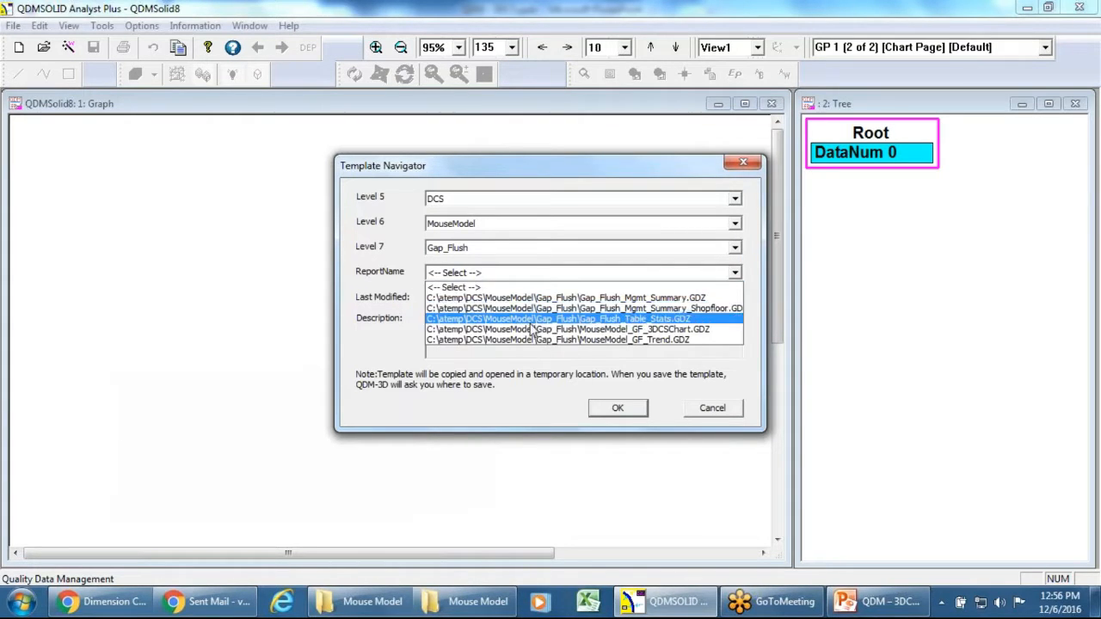
left_click(550, 297)
left_click(618, 407)
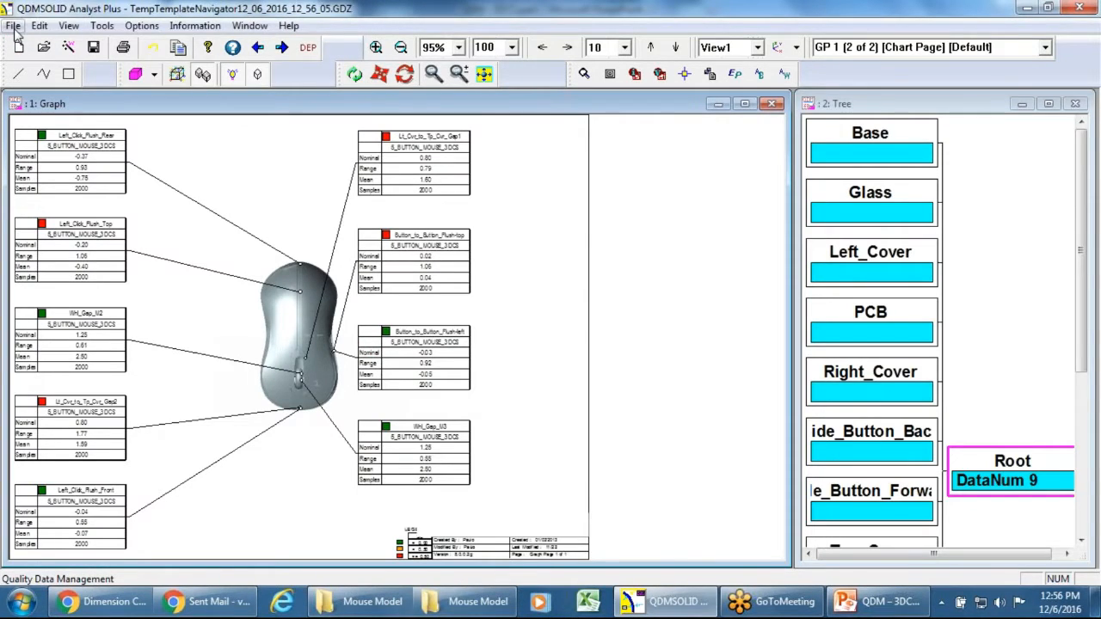
Step: Import the data file Five_Button_Mouse_Demo_GB4_HST_DCSDB2_30 samples.csv from the Mouse Model folder
left_click(13, 27)
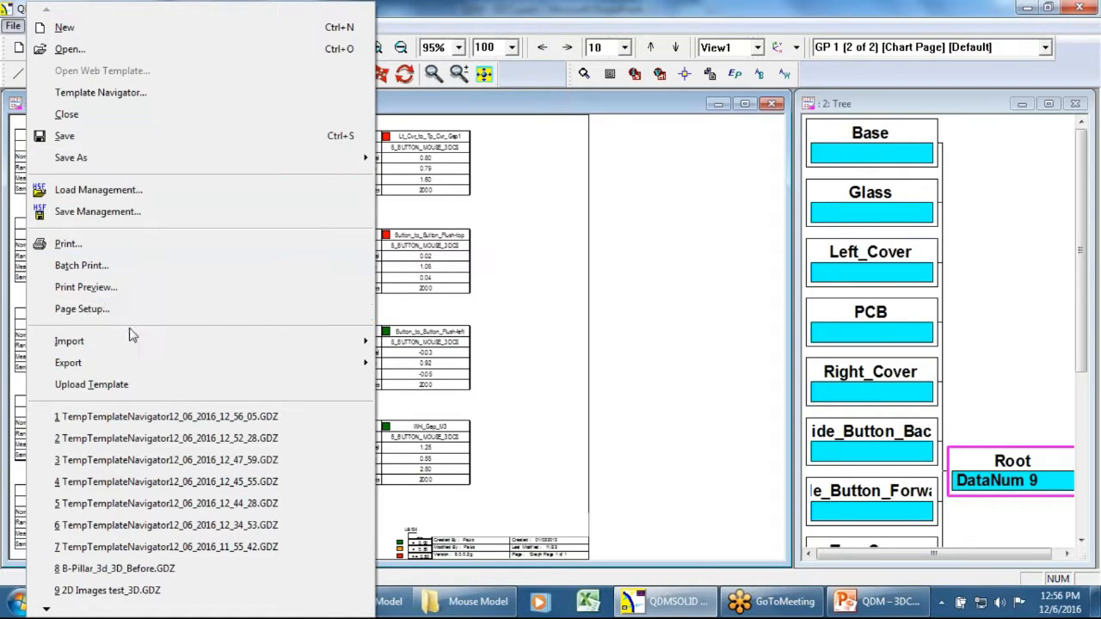
mouse_move(335, 341)
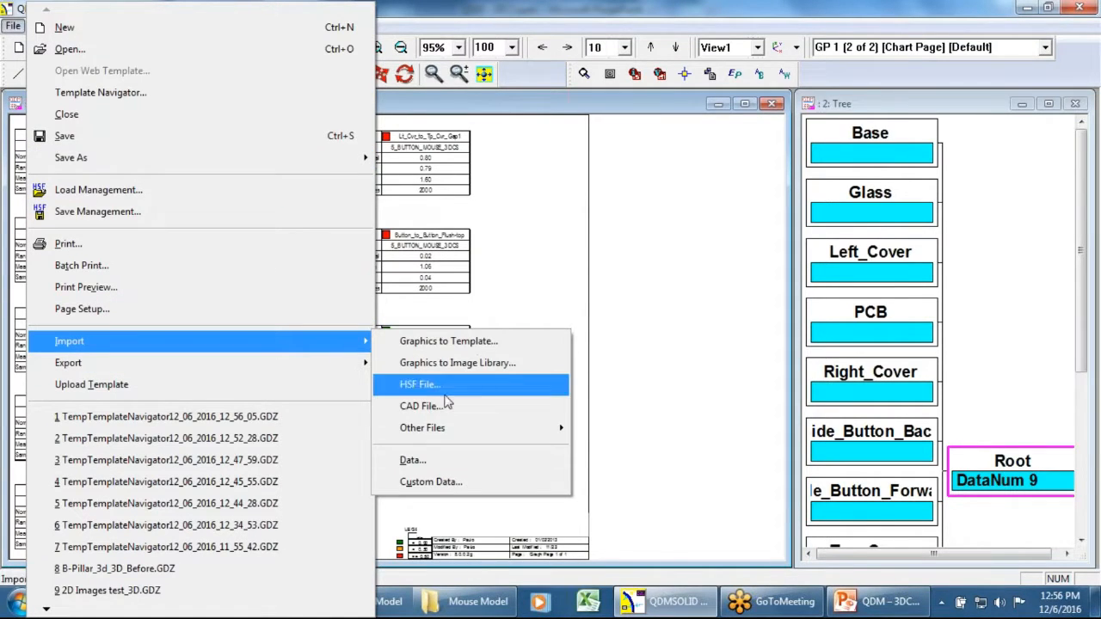
left_click(426, 460)
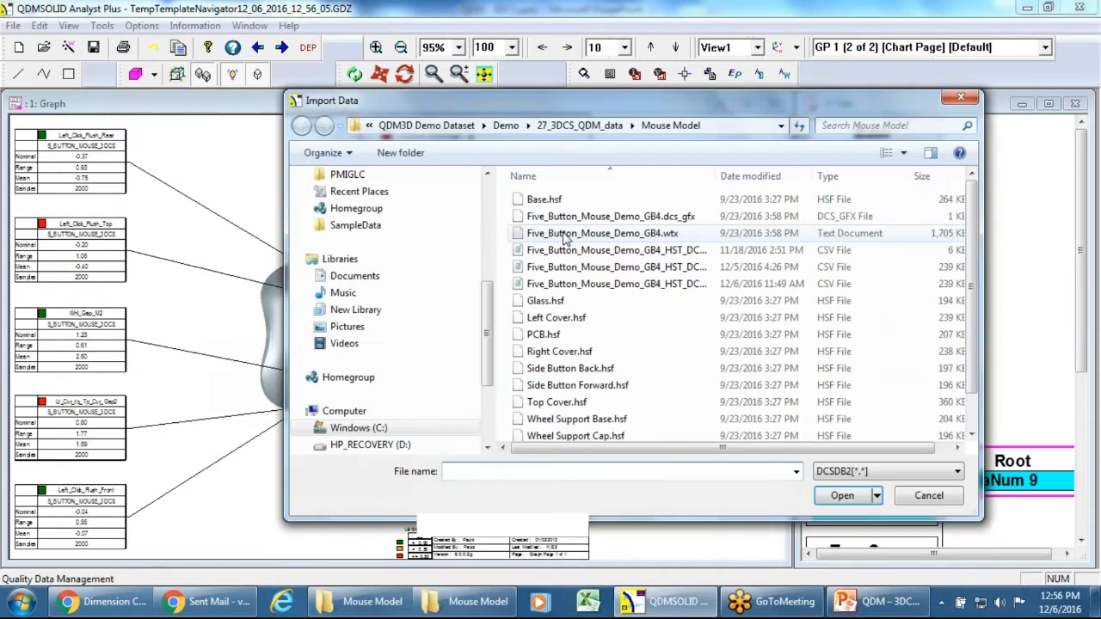
left_click(581, 125)
double_click(567, 185)
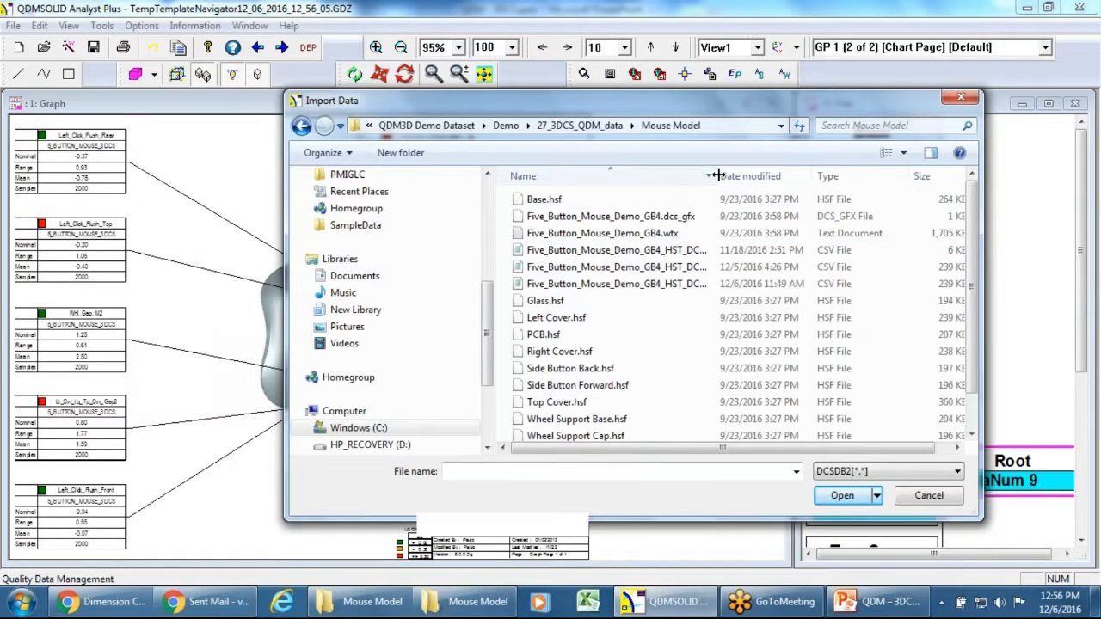
double_click(716, 175)
left_click(726, 250)
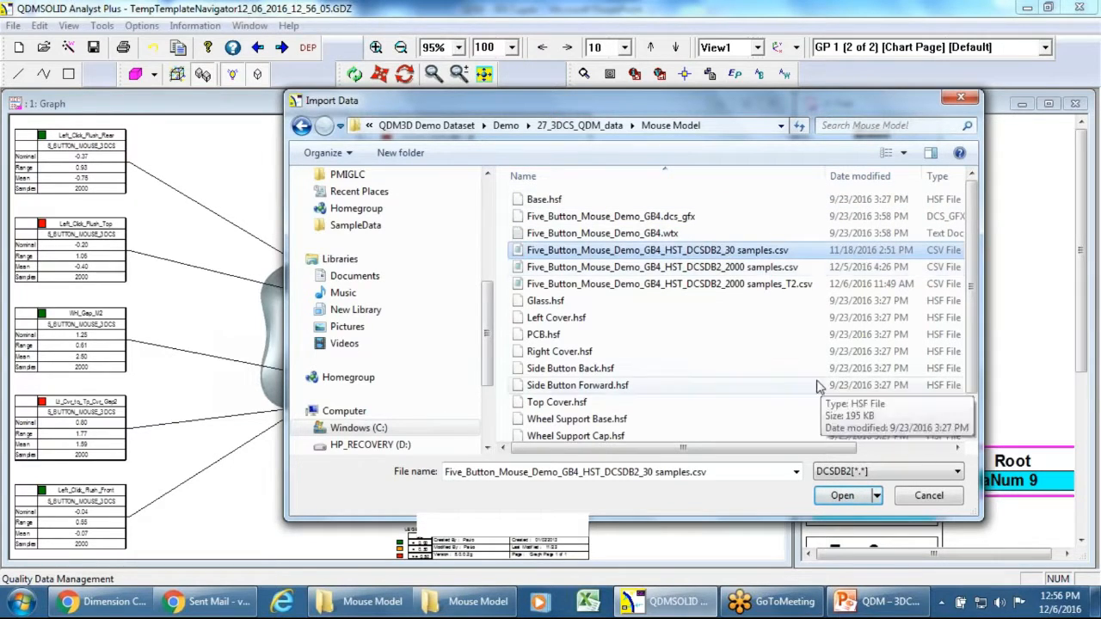
left_click(842, 496)
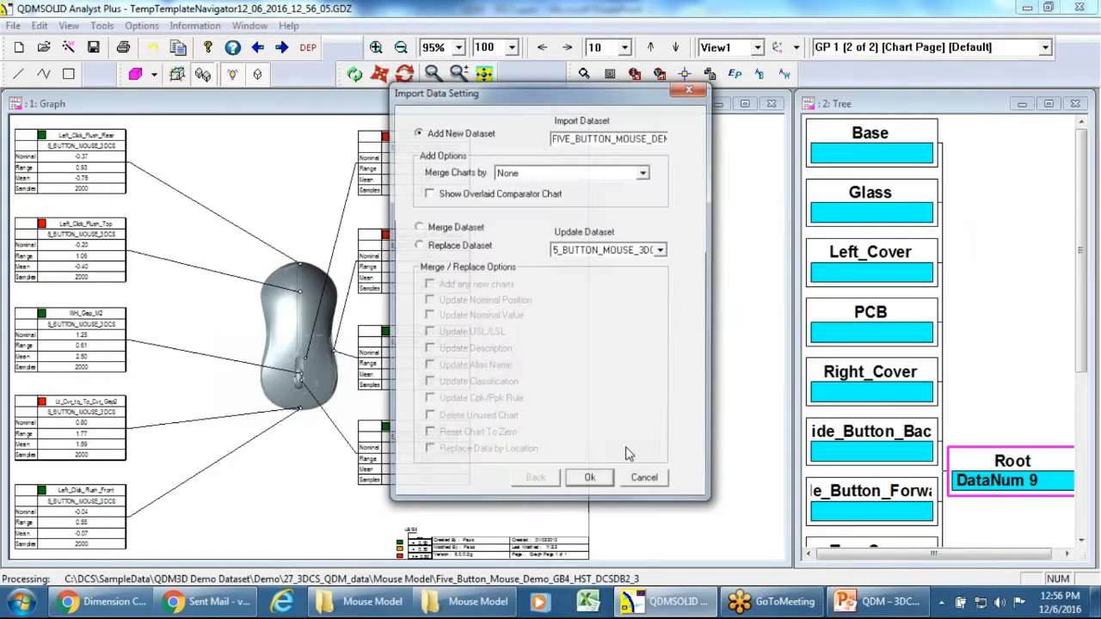
Step: Add the imported data as a new dataset named ShopFloor30Pc, merging charts by Feature Name and Direction
left_click(538, 172)
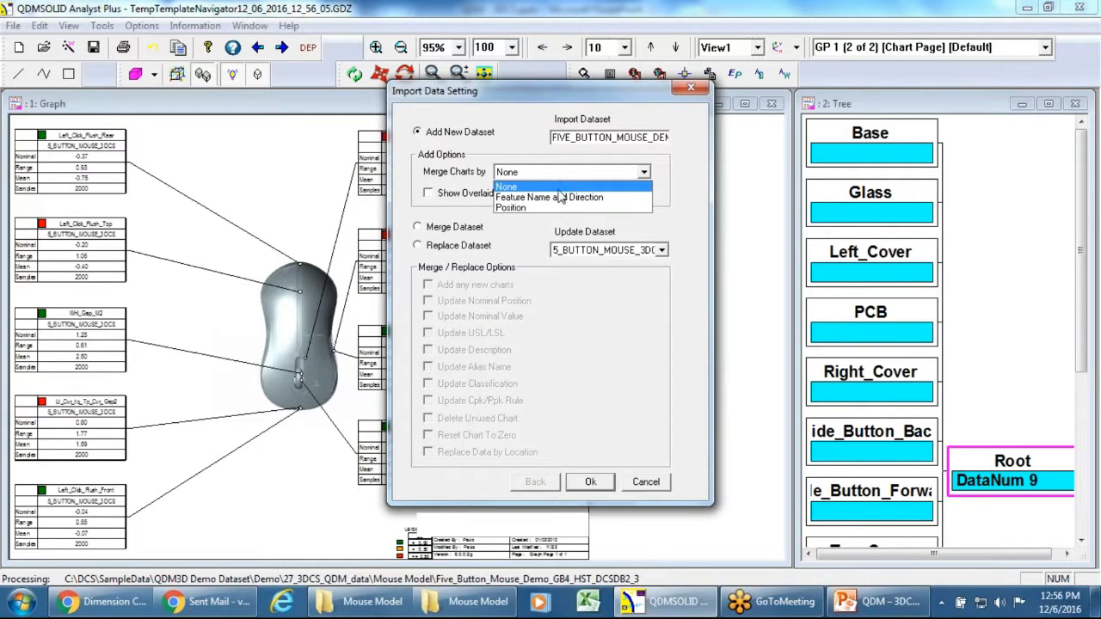
left_click(559, 197)
left_click_drag(555, 142, 680, 138)
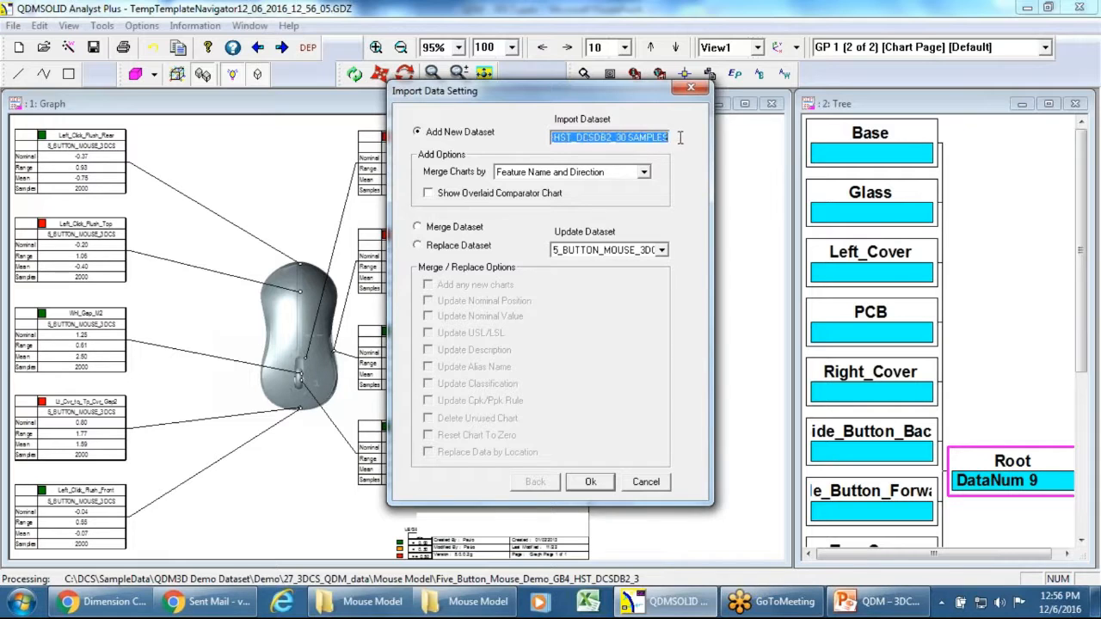
type("ShopFloo")
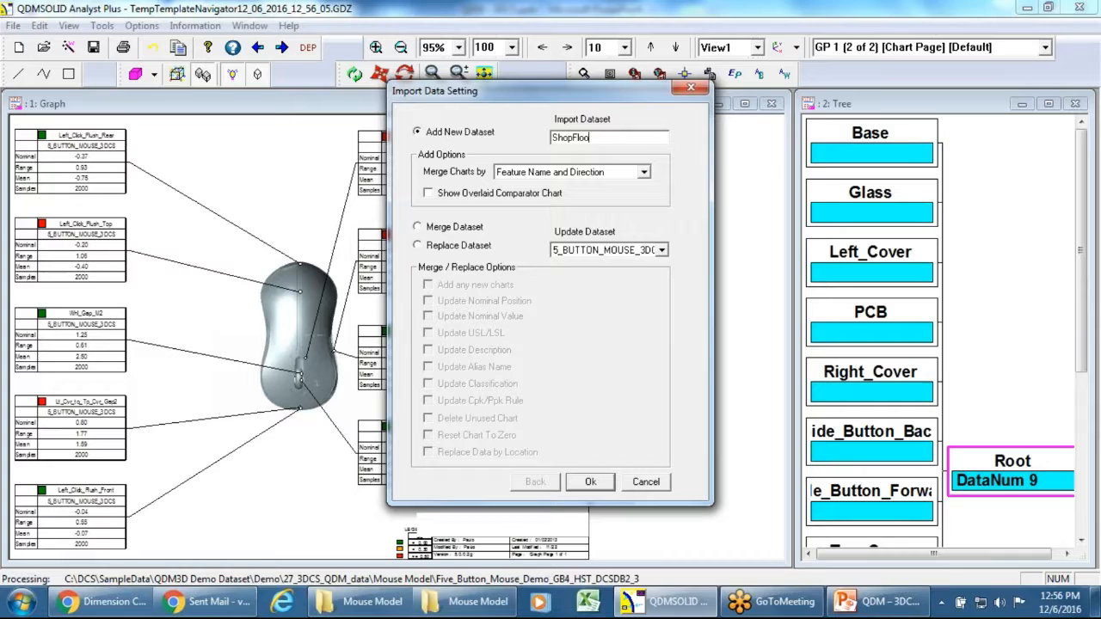
type("r30Pc")
left_click(594, 482)
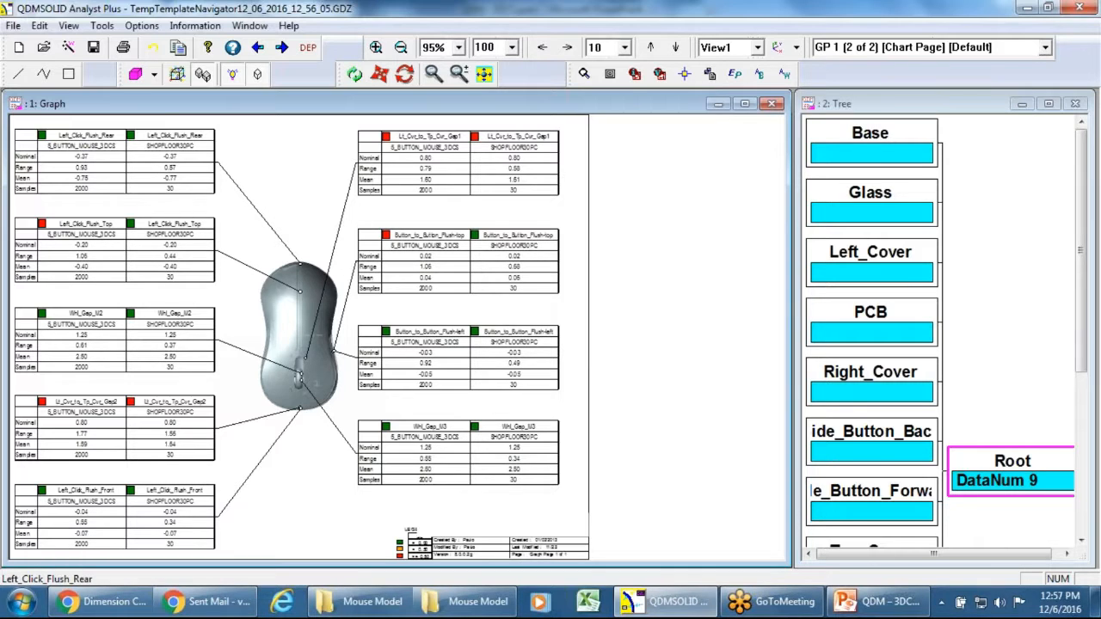
Step: Enlarge the Left_Click_Flush_Rear table to compare the 3DCS and shop floor statistics, and restore its normal size
right_click(171, 174)
left_click(269, 185)
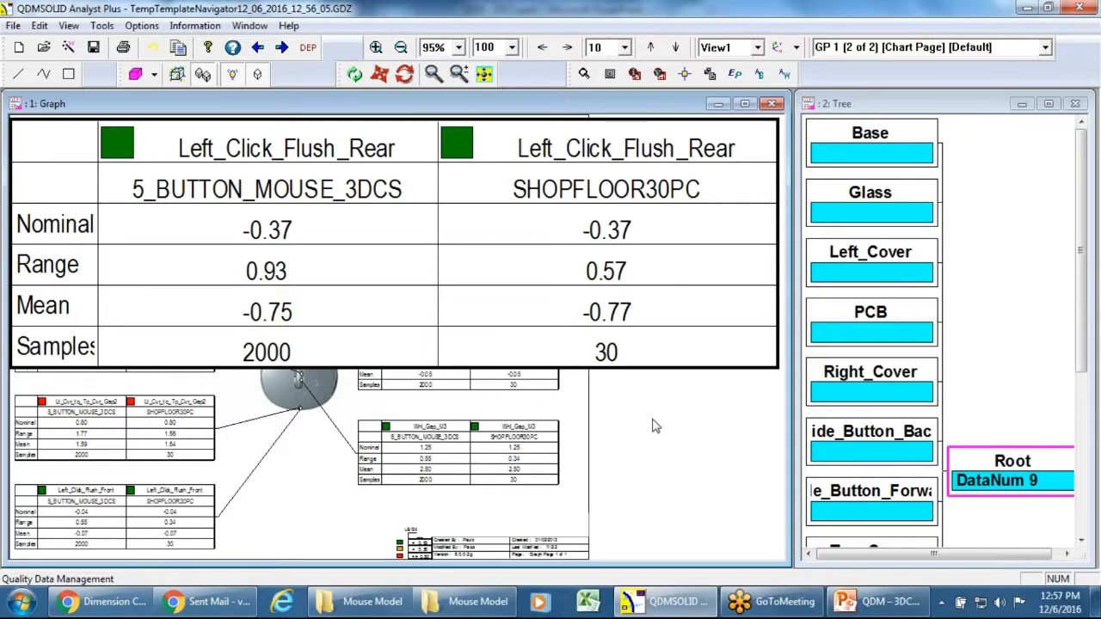
left_click(290, 497)
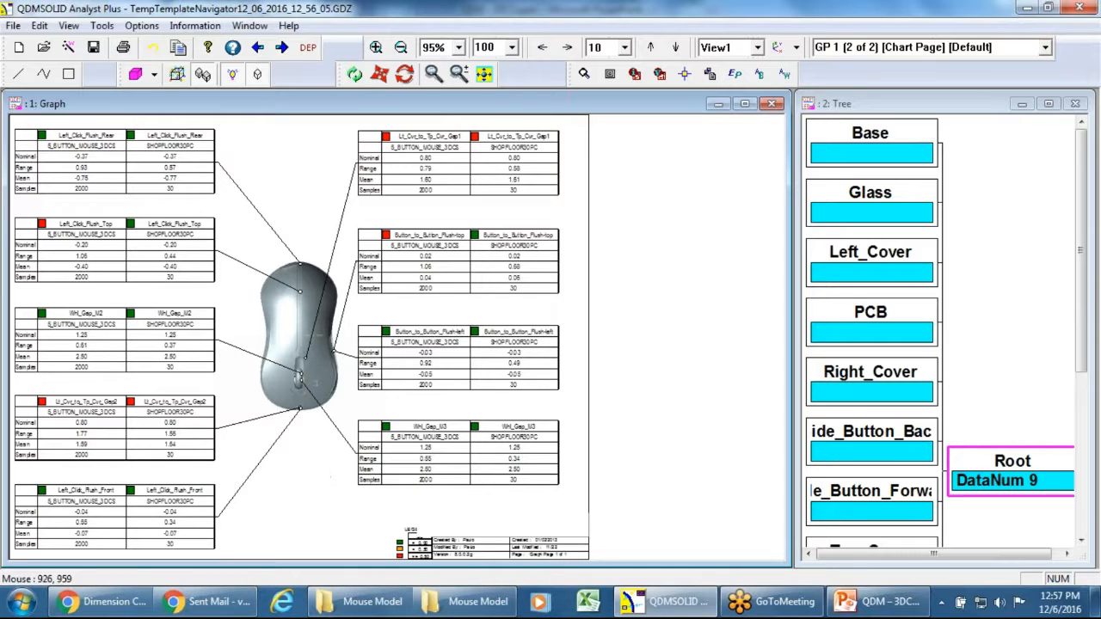
Step: Switch to the QDM - 3DCS PowerPoint presentation to view the 2D Image Support slide, and return to QDMSOLID
left_click(877, 601)
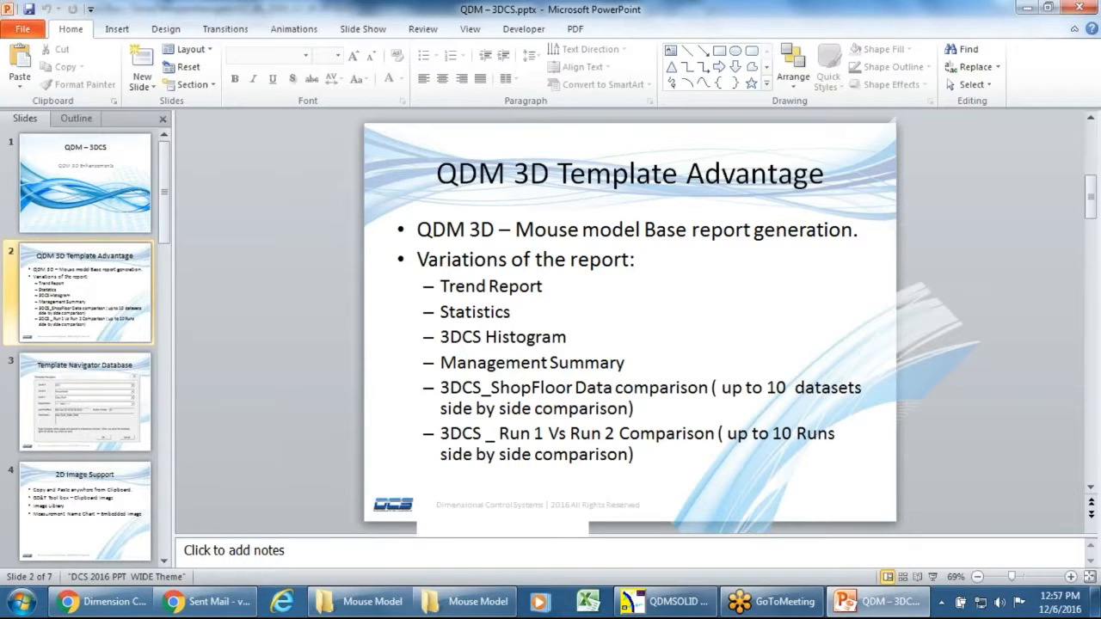
left_click(120, 511)
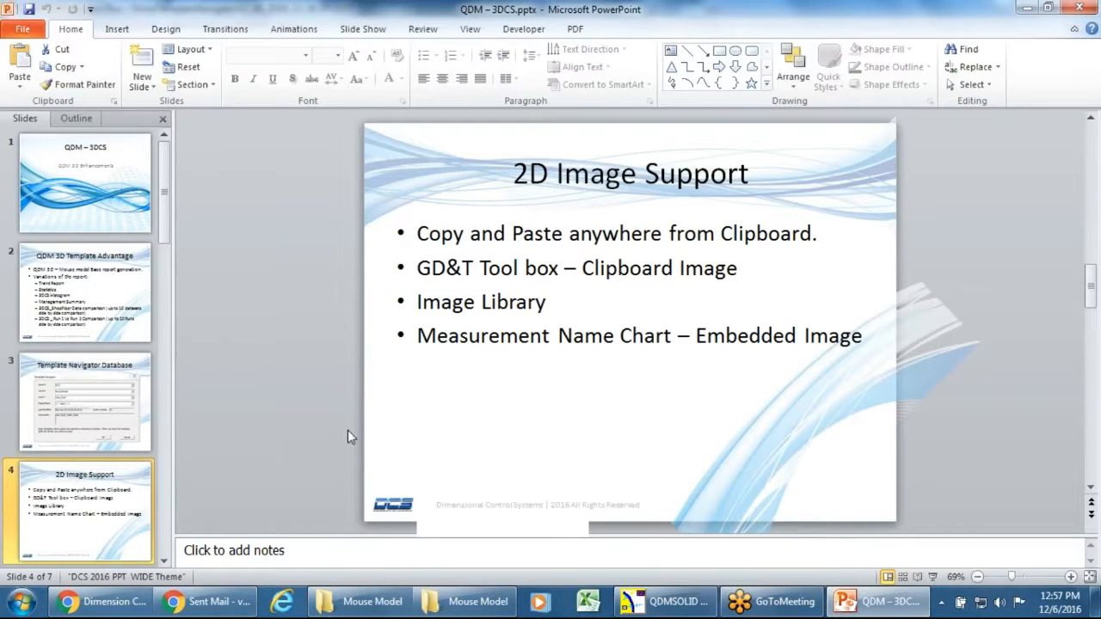
left_click(679, 603)
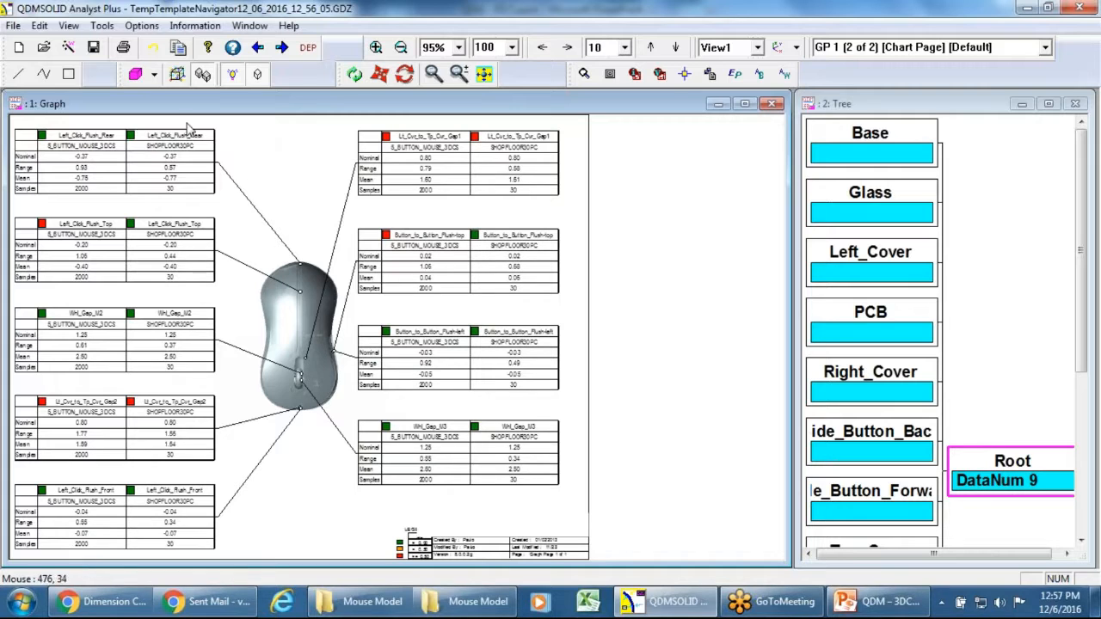
Step: Close the mouse template containing the shop floor dataset without saving the changes
left_click(14, 25)
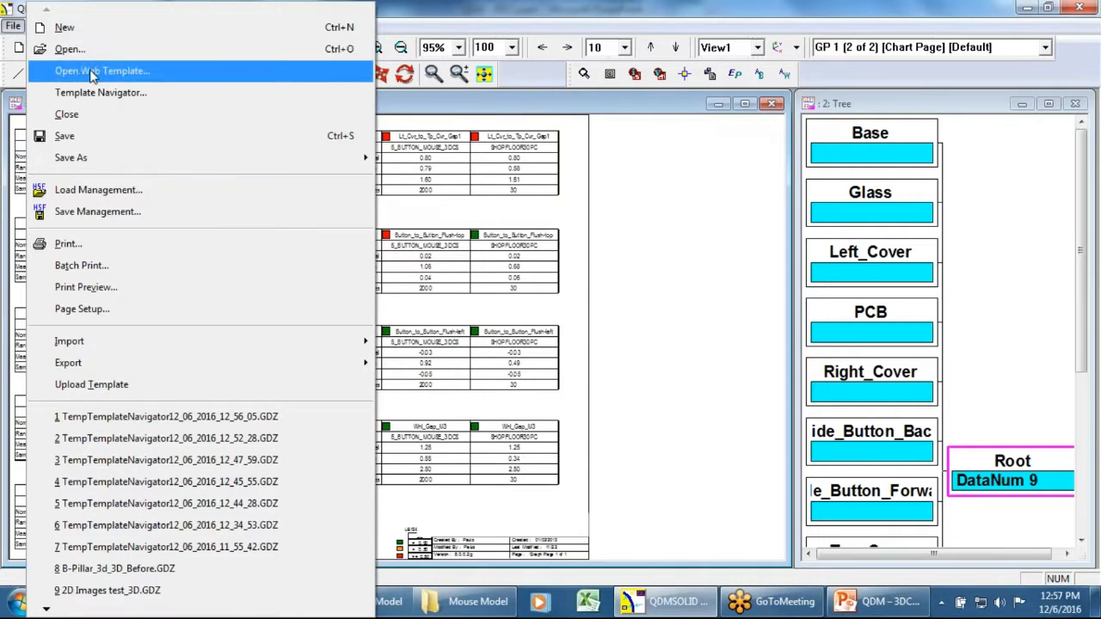
left_click(86, 120)
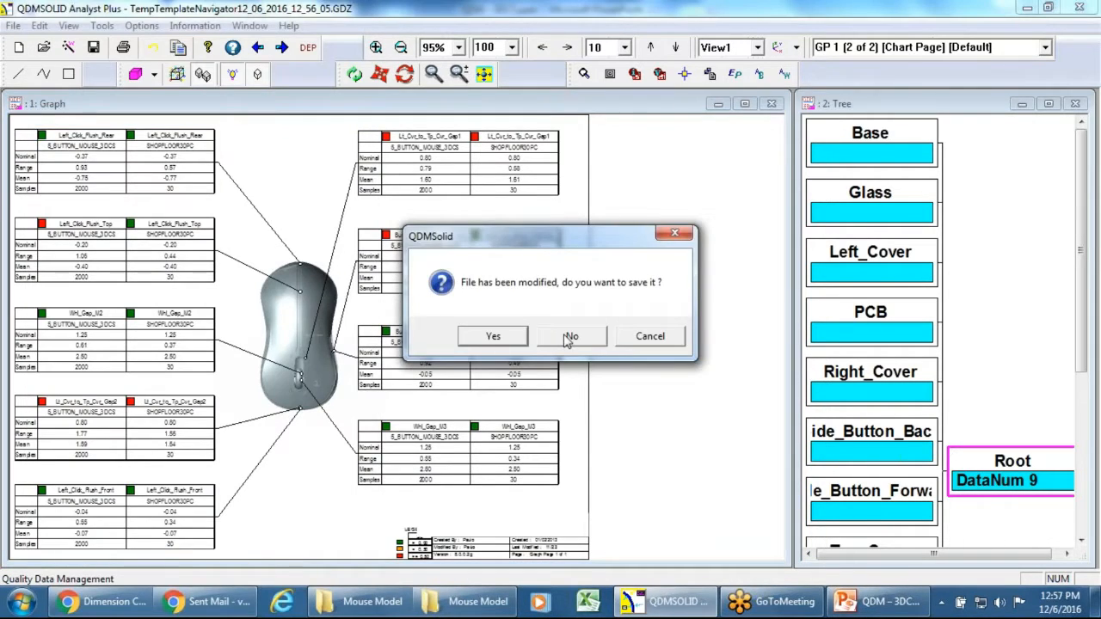
left_click(567, 337)
Step: Open the recent template B-Pillar_3d_3D_Before.GDZ and close it again
left_click(14, 26)
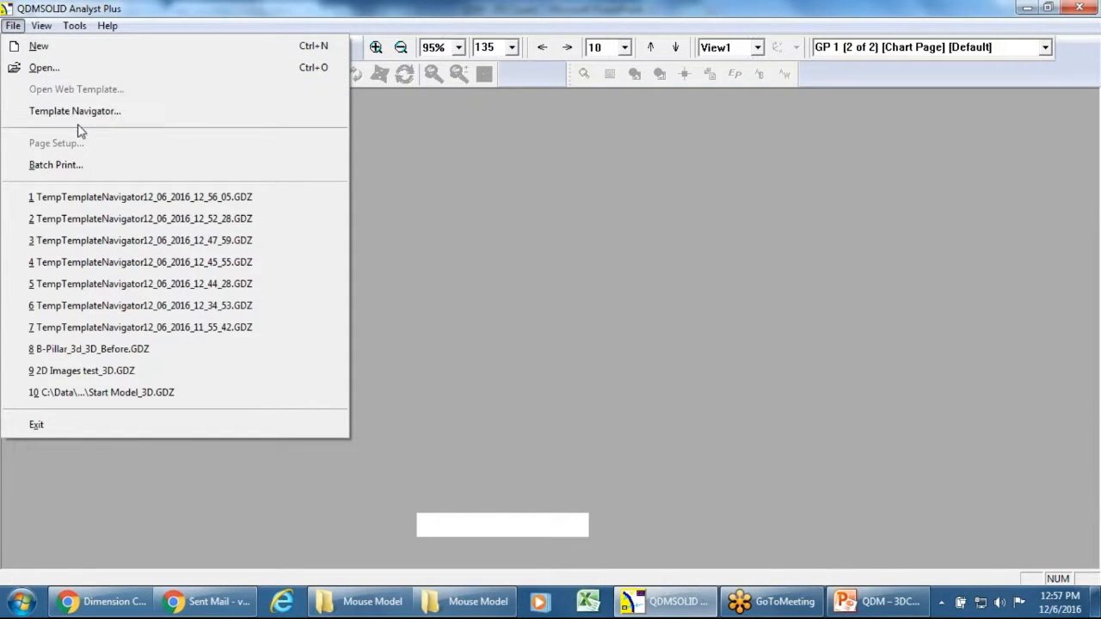
left_click(127, 350)
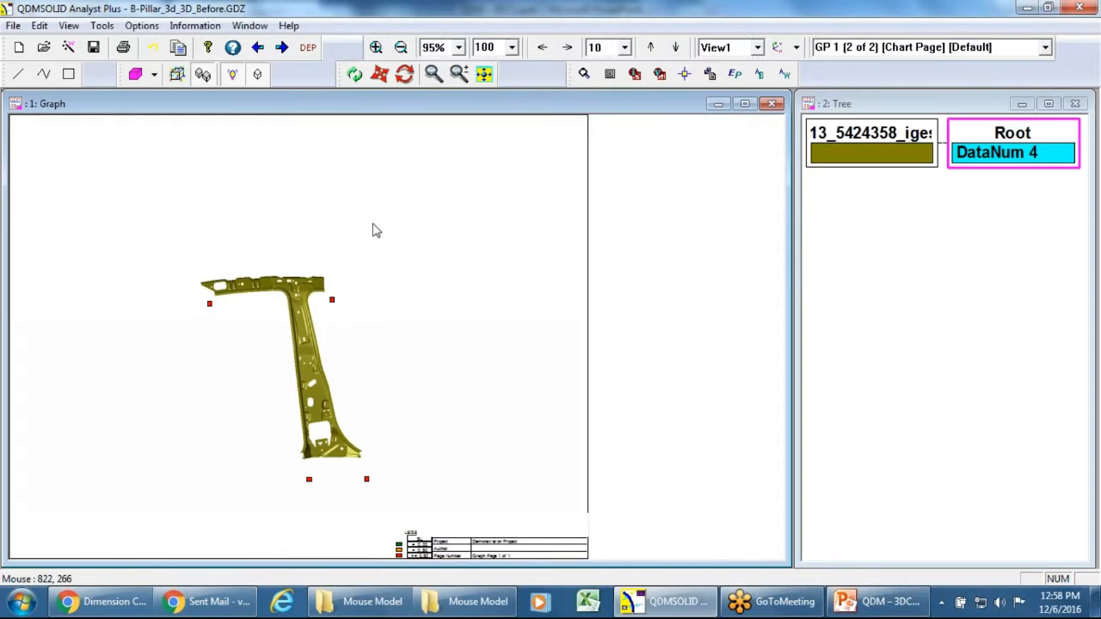
left_click(13, 25)
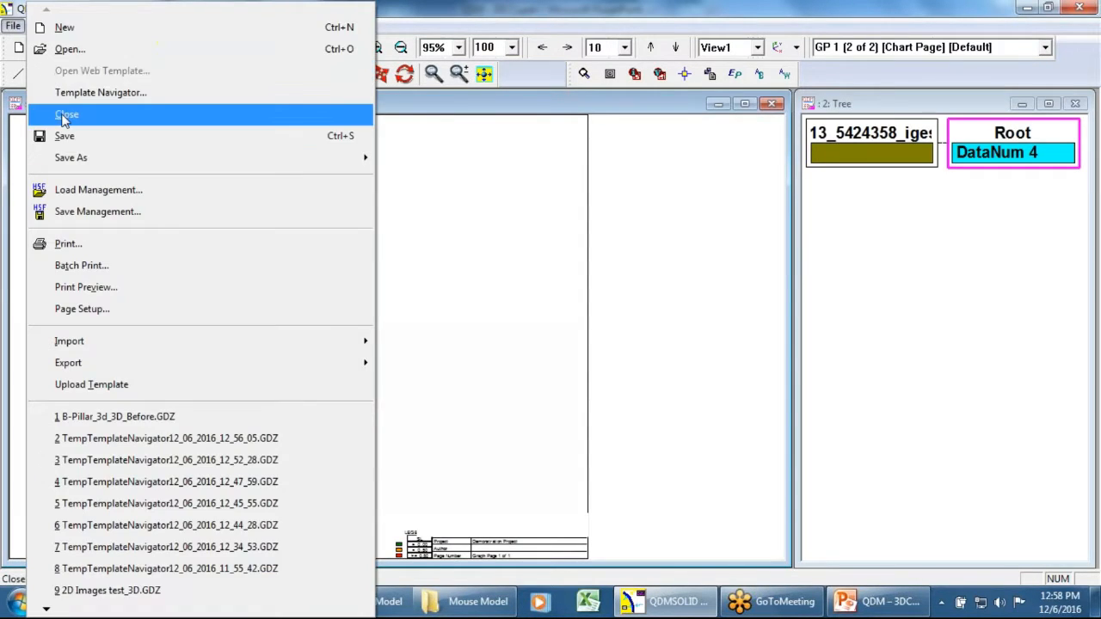
left_click(54, 115)
Step: Reopen the recent mouse template TempTemplateNavigator12_06_2016_12_56_05.GDZ and review the image options available for the graph page
left_click(13, 25)
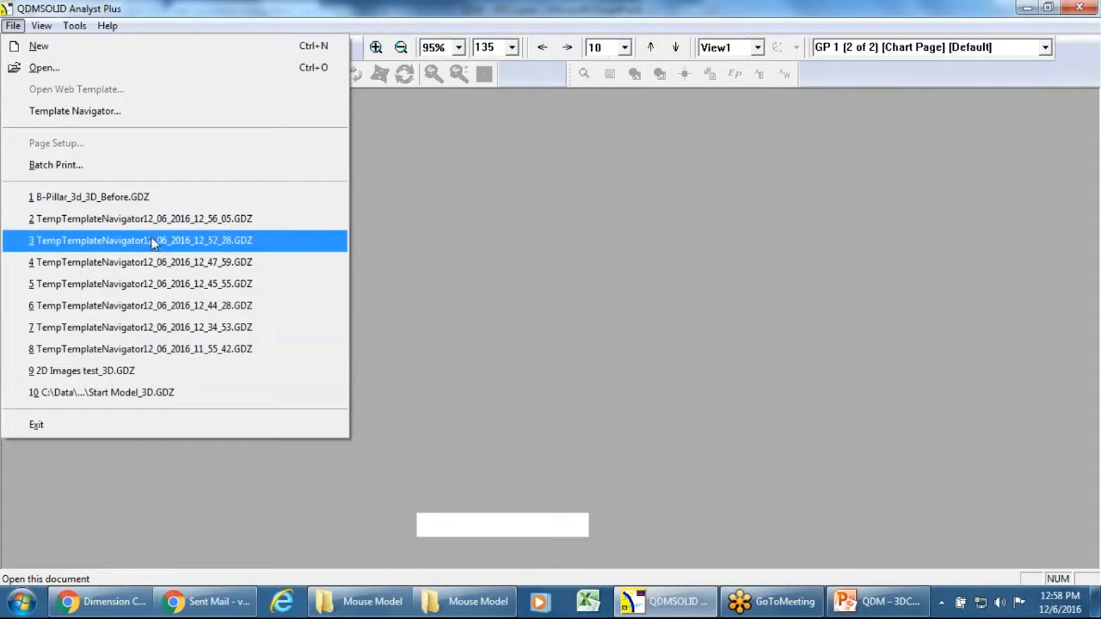
left_click(163, 219)
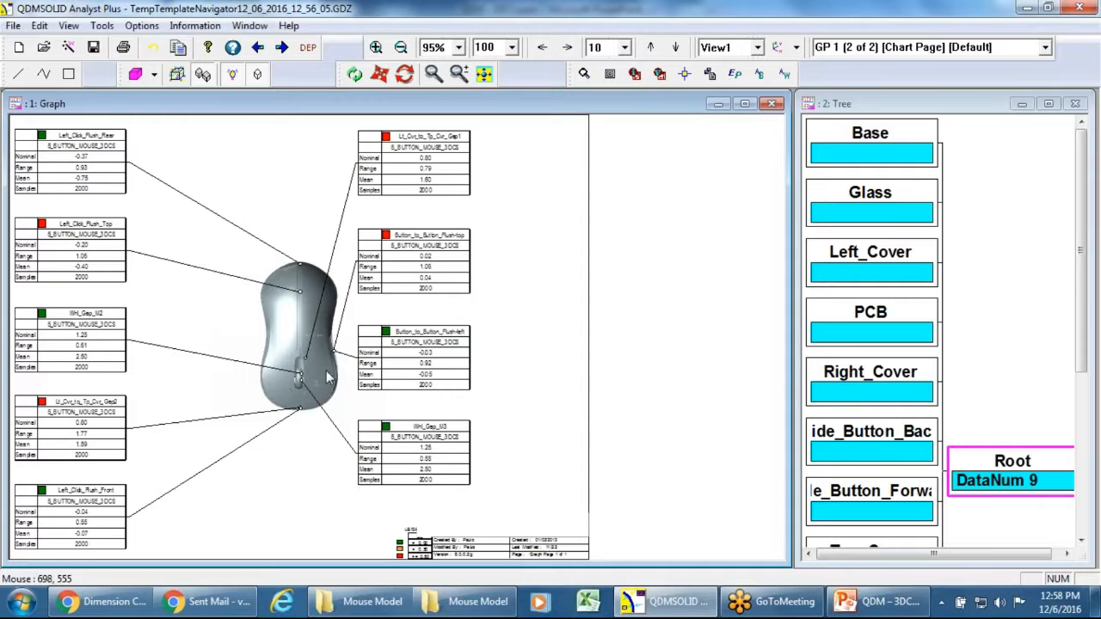
right_click(255, 144)
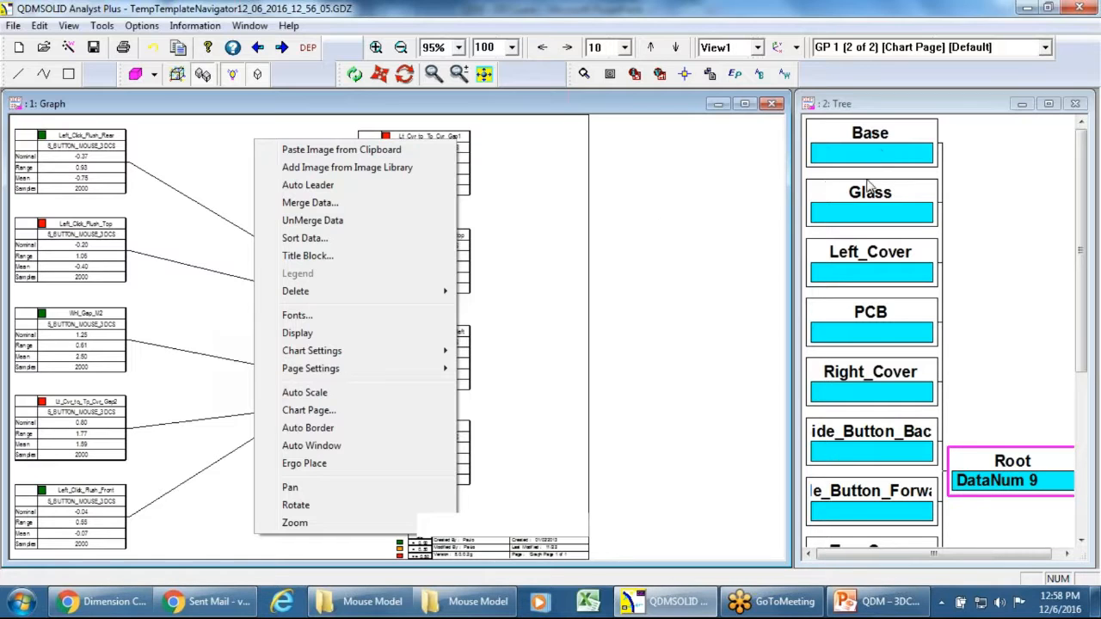
left_click(663, 375)
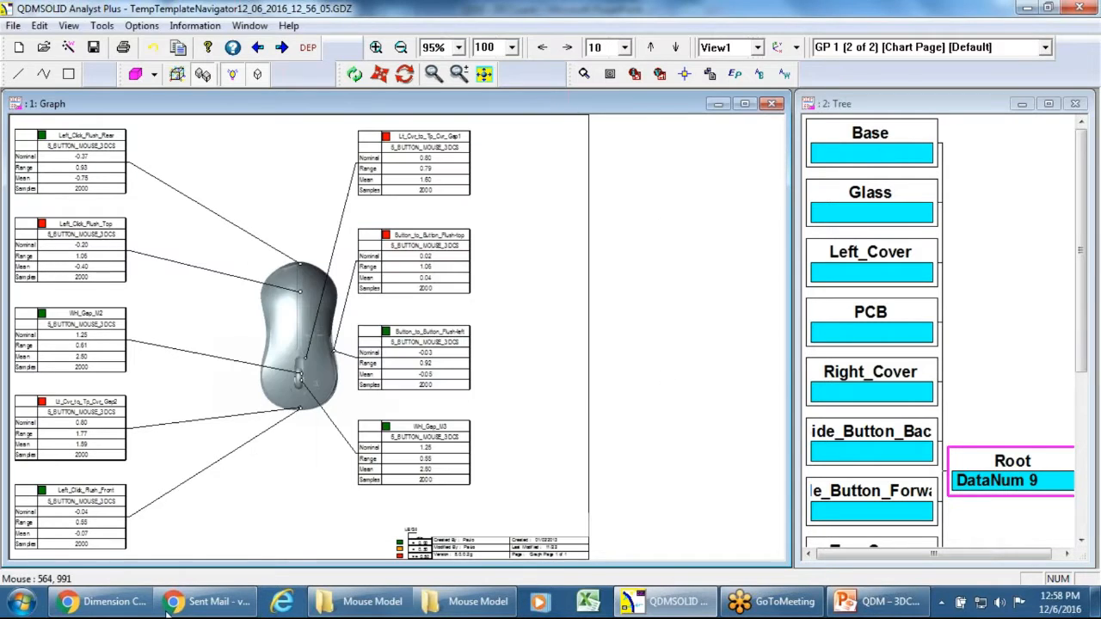
Step: Capture the Left_Cover node of the tree as an image with the Snipping Tool
left_click(22, 602)
left_click(81, 284)
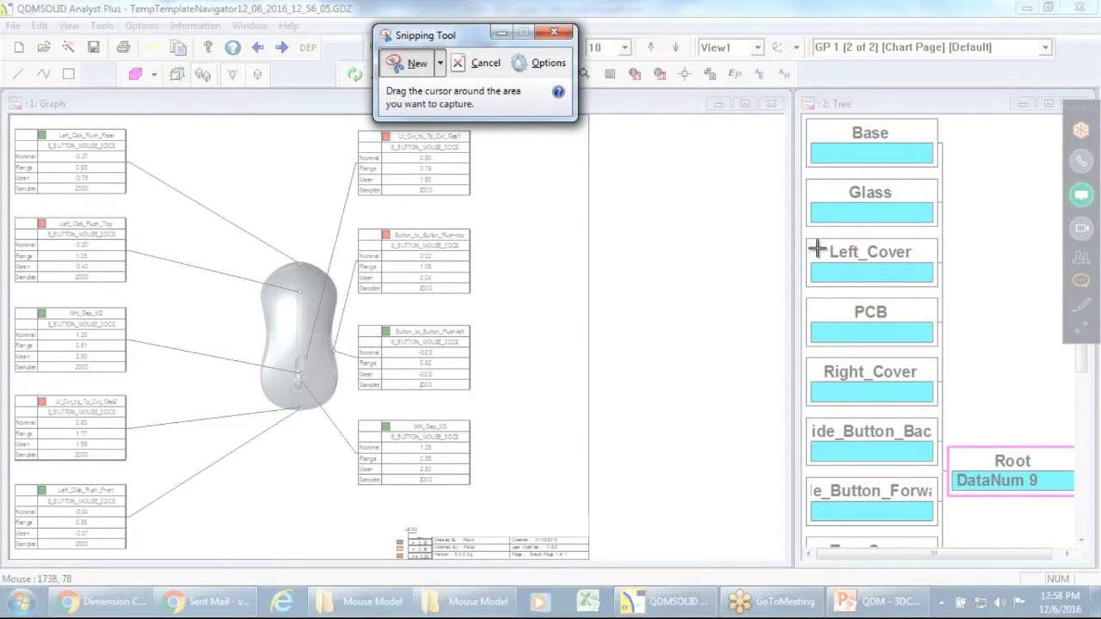
left_click_drag(805, 234, 943, 290)
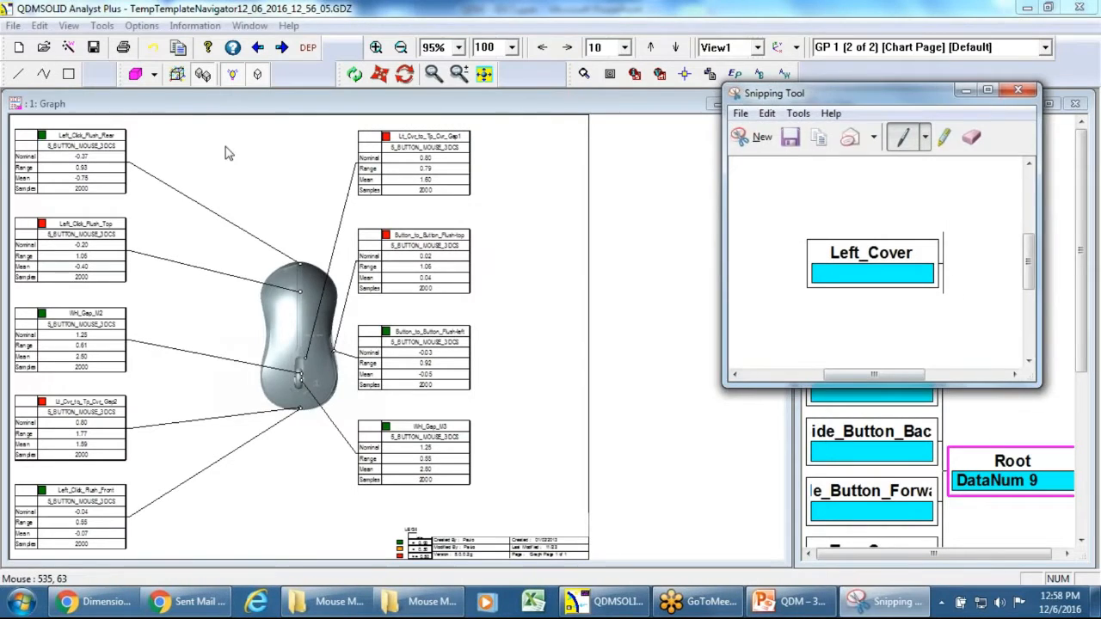
Step: Paste the captured Left_Cover image from the clipboard onto the graph page and move it beside the Lt_Cvr_to_Tp_Cvr_Gap1 table
right_click(197, 139)
left_click(263, 149)
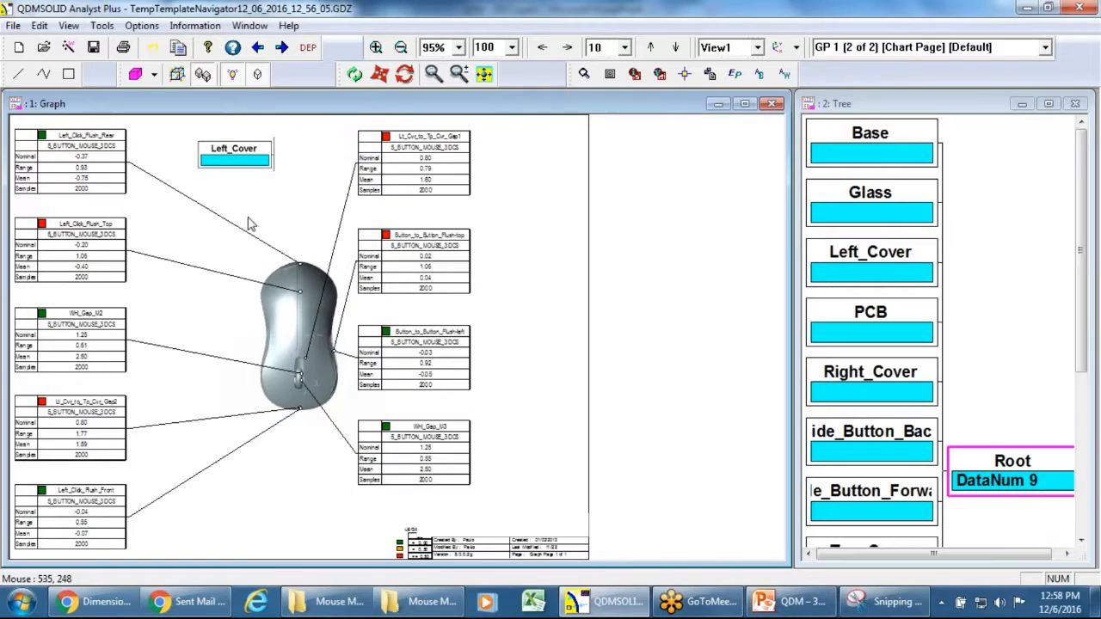
left_click_drag(239, 158, 523, 162)
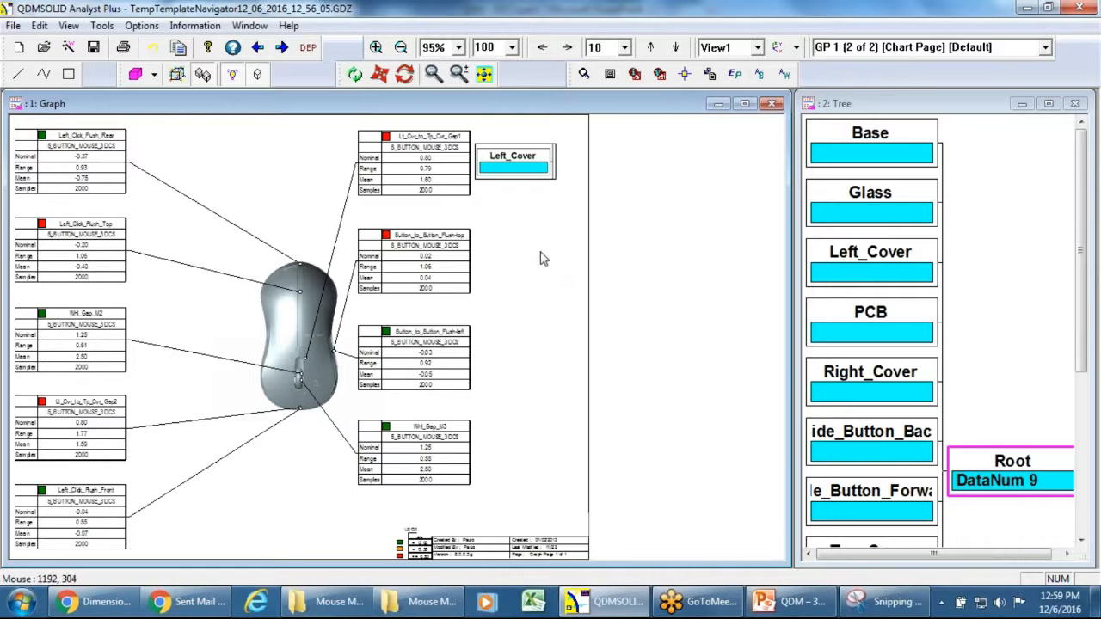
Step: Browse the image library with large icons and add the Prof of Surf.JPG symbol below the Left_Cover image
right_click(520, 246)
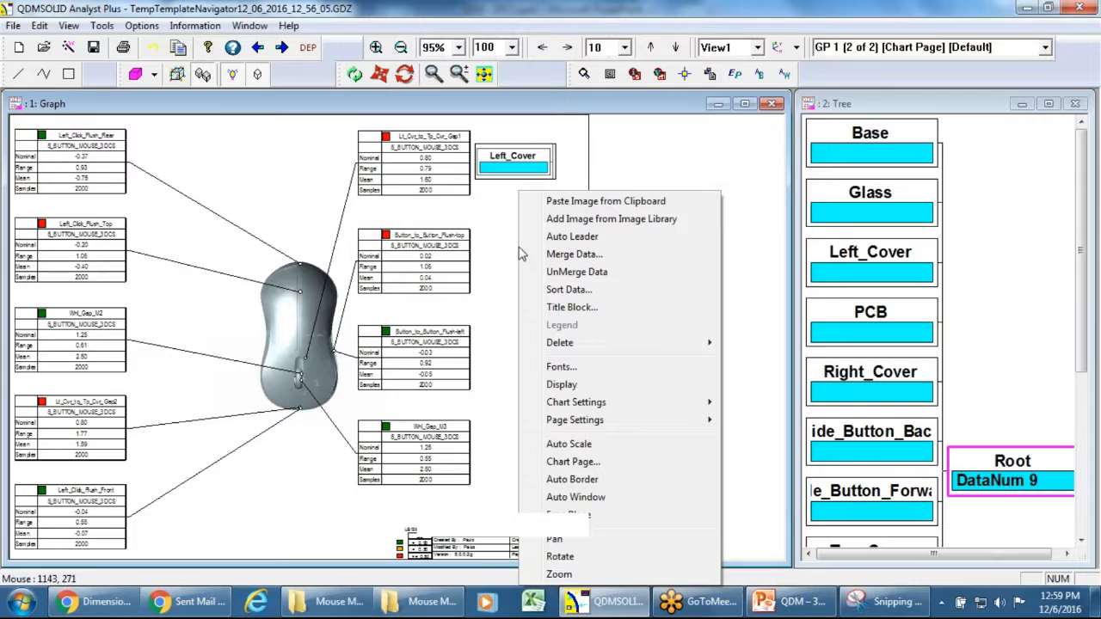
left_click(583, 221)
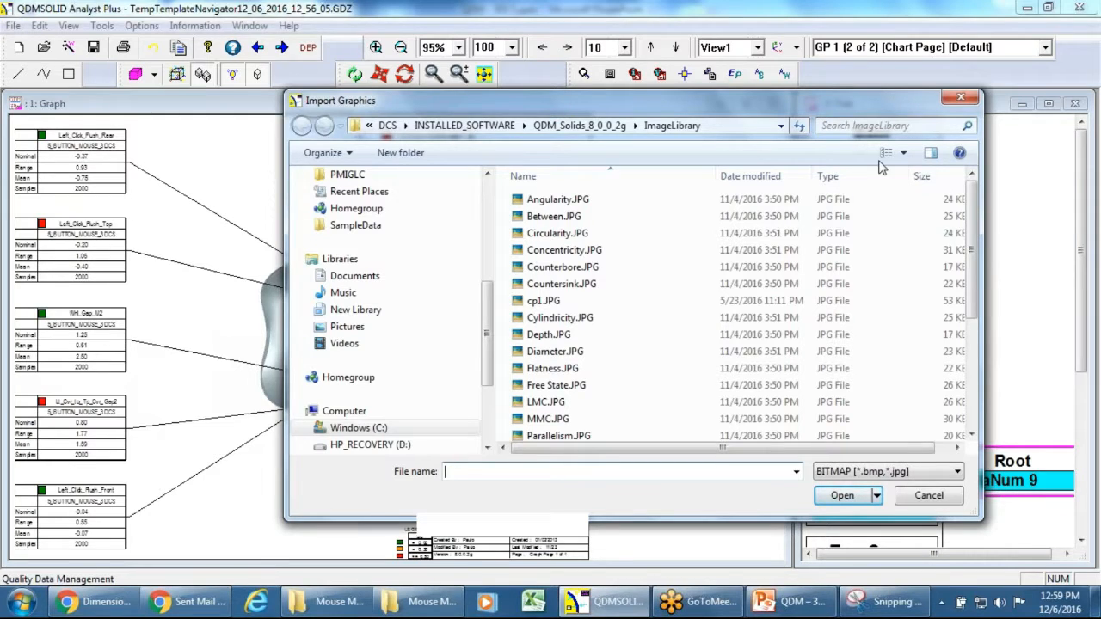
left_click(903, 152)
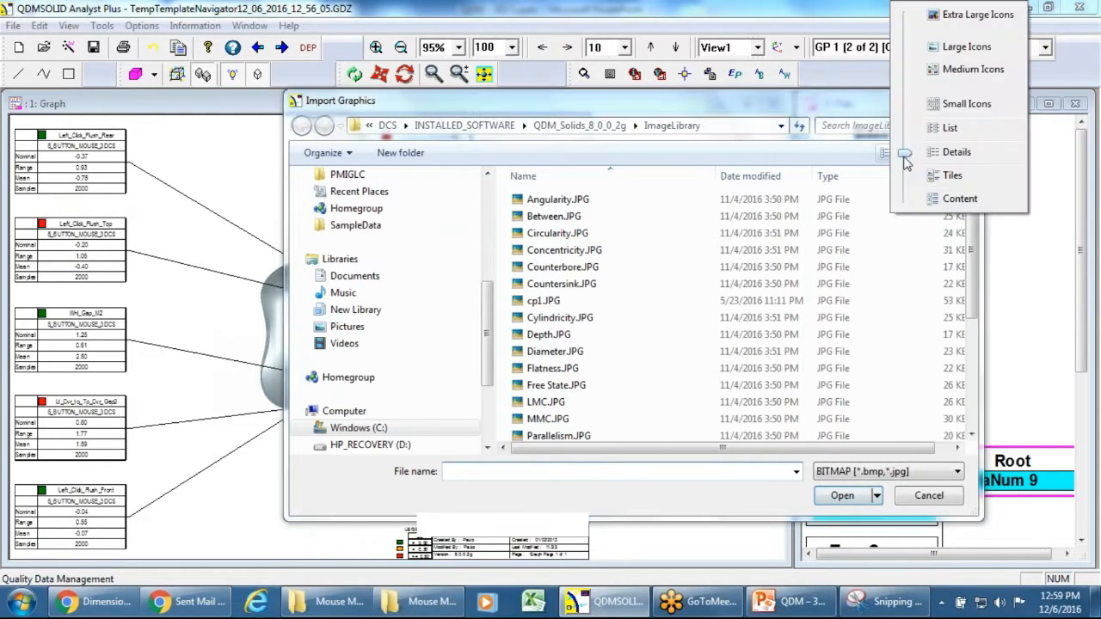
left_click(963, 47)
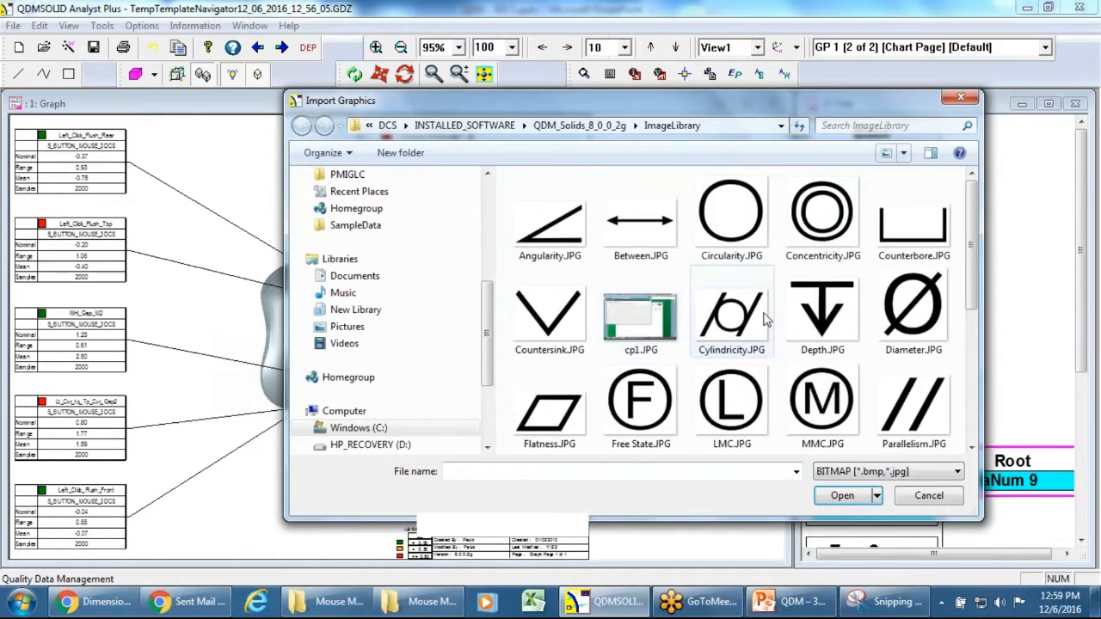
left_click_drag(973, 247, 979, 223)
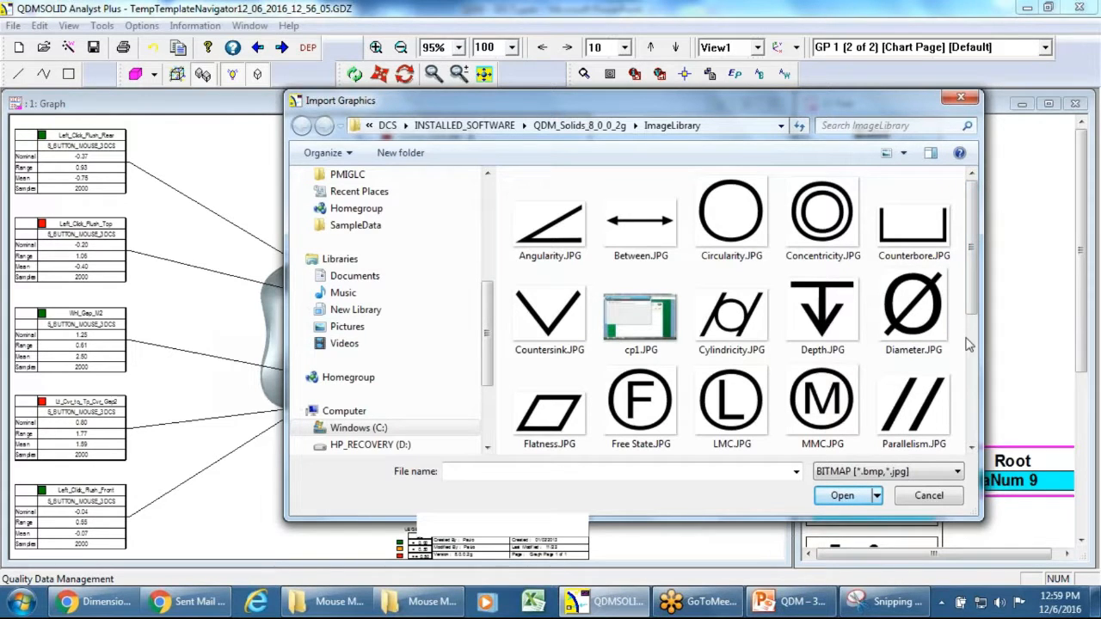
left_click_drag(970, 300, 970, 382)
left_click(807, 366)
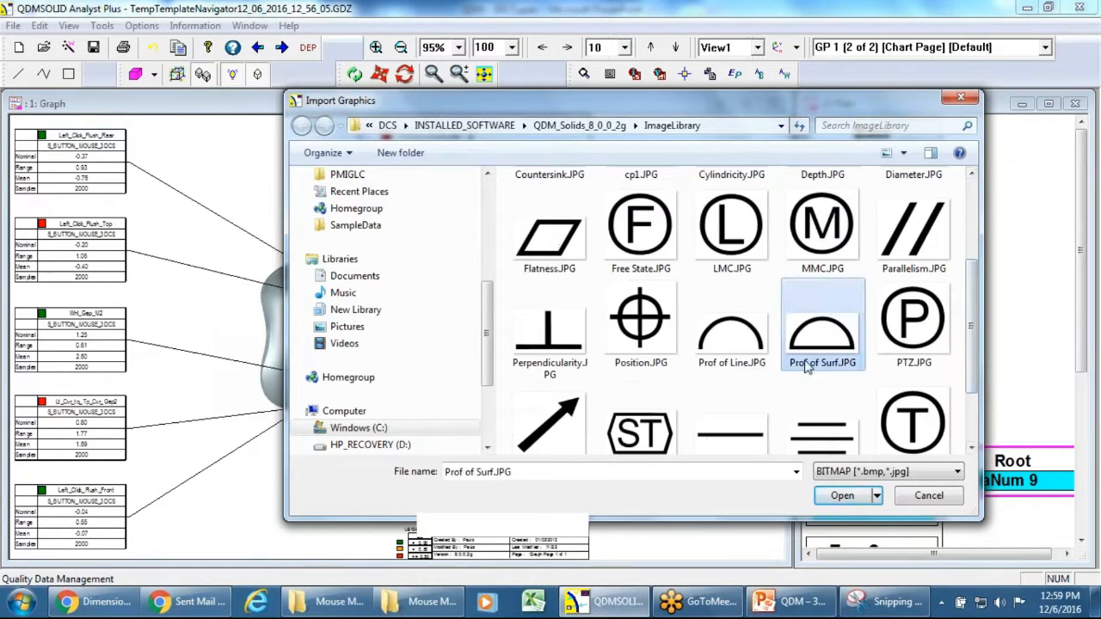
left_click(842, 495)
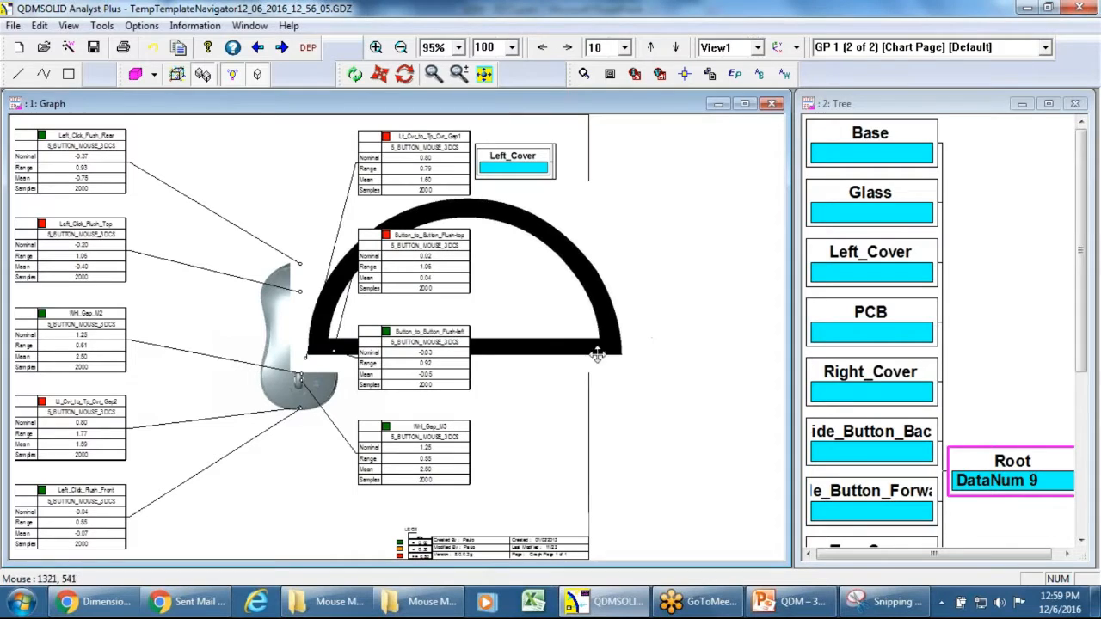
Step: Shrink the surface profile symbol and move it beside the Left_Click_Flush_Rear table on the graph page
left_click(604, 344)
left_click_drag(640, 372, 155, 153)
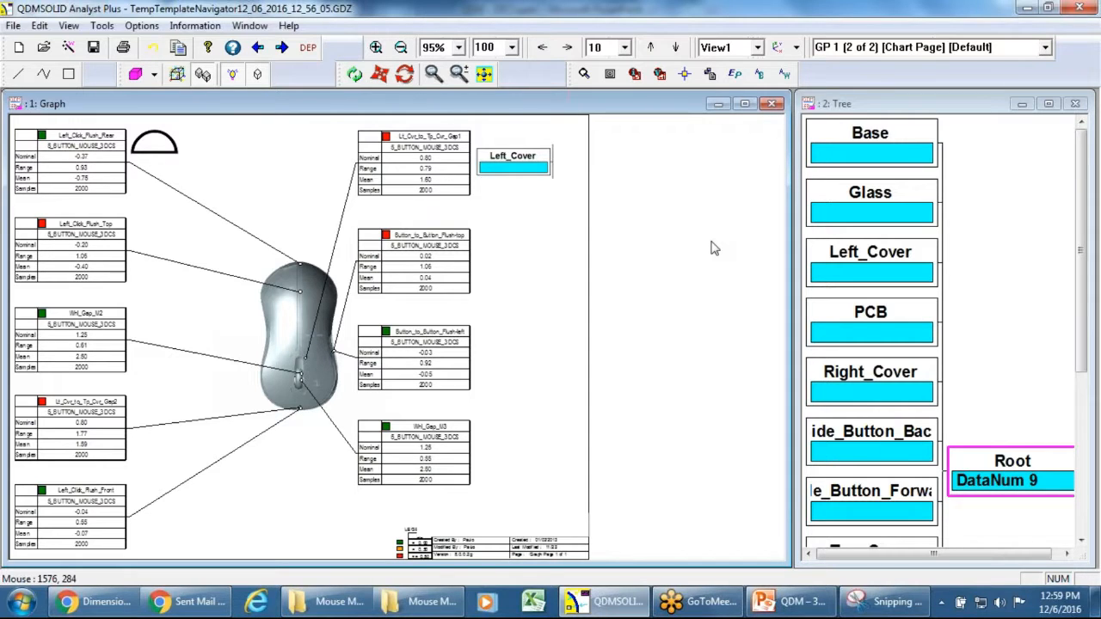
right_click(530, 223)
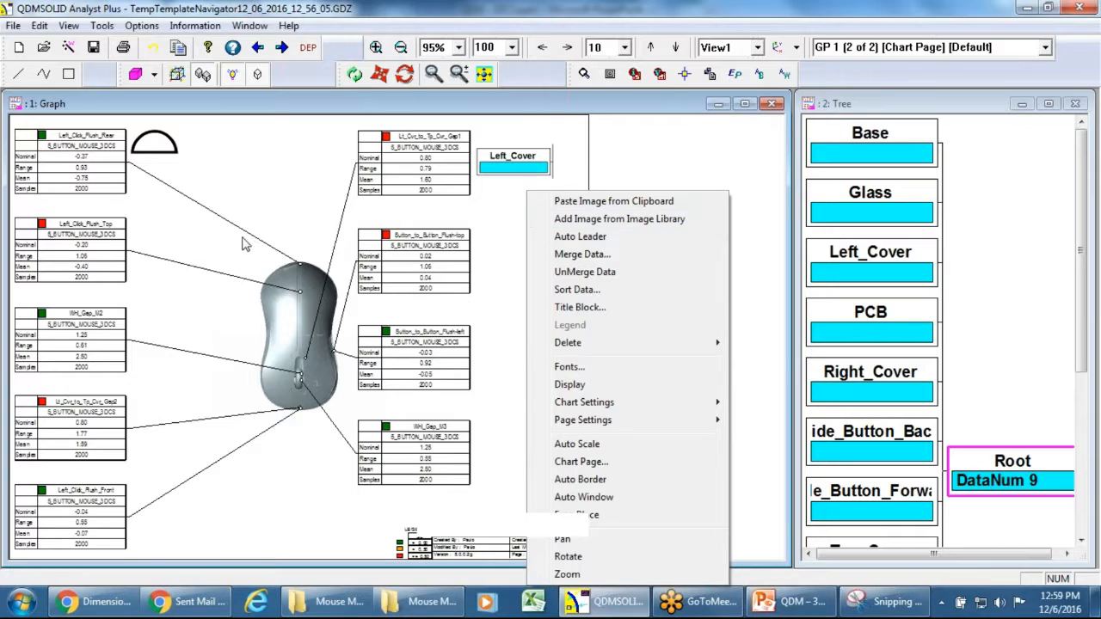
left_click(13, 26)
mouse_move(245, 344)
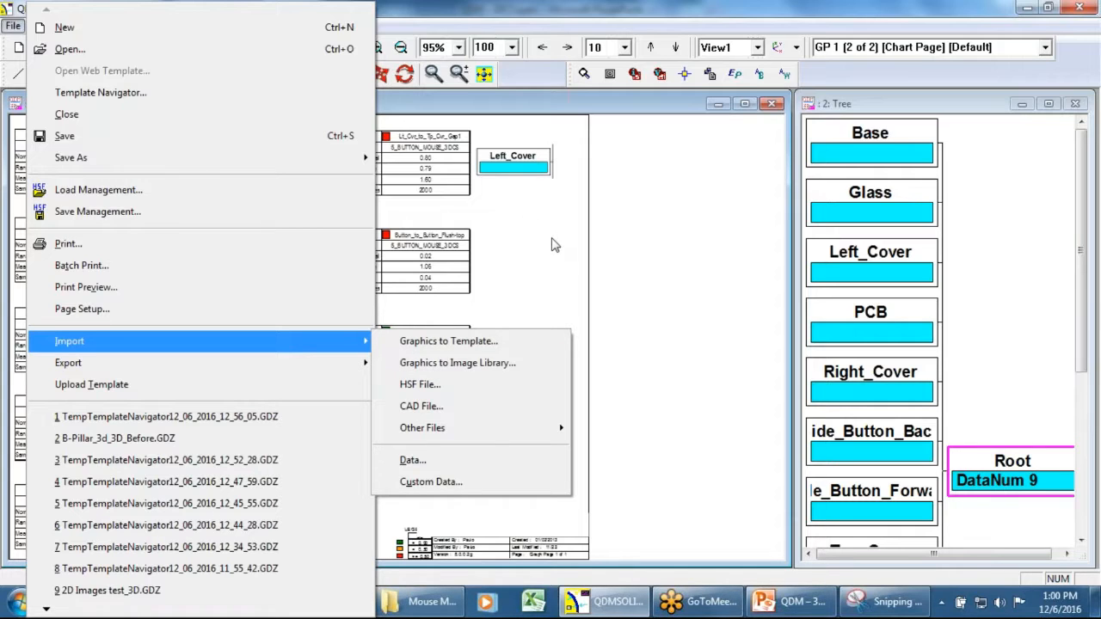
left_click(634, 269)
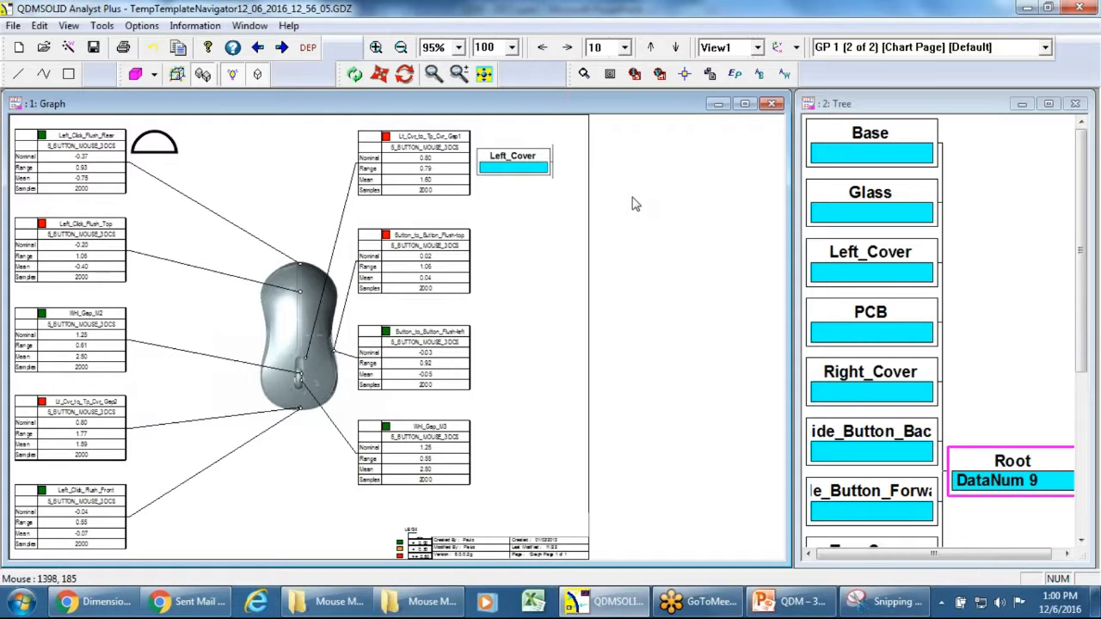
Step: Add the Left_Cover image to Index Page 1 in its image settings
double_click(516, 163)
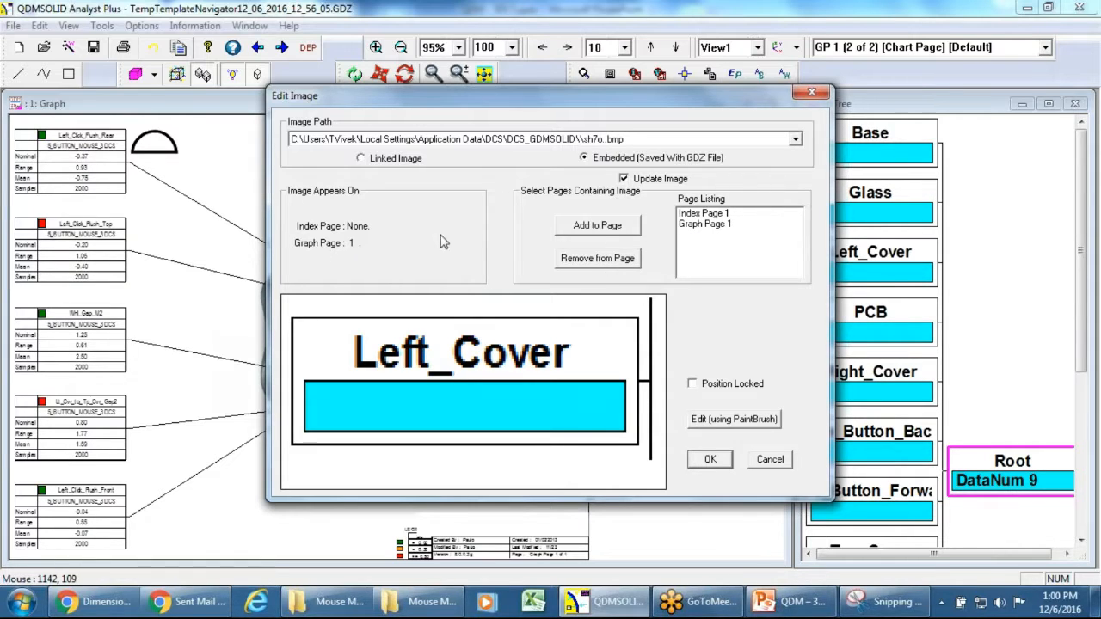
left_click(705, 215)
left_click(602, 229)
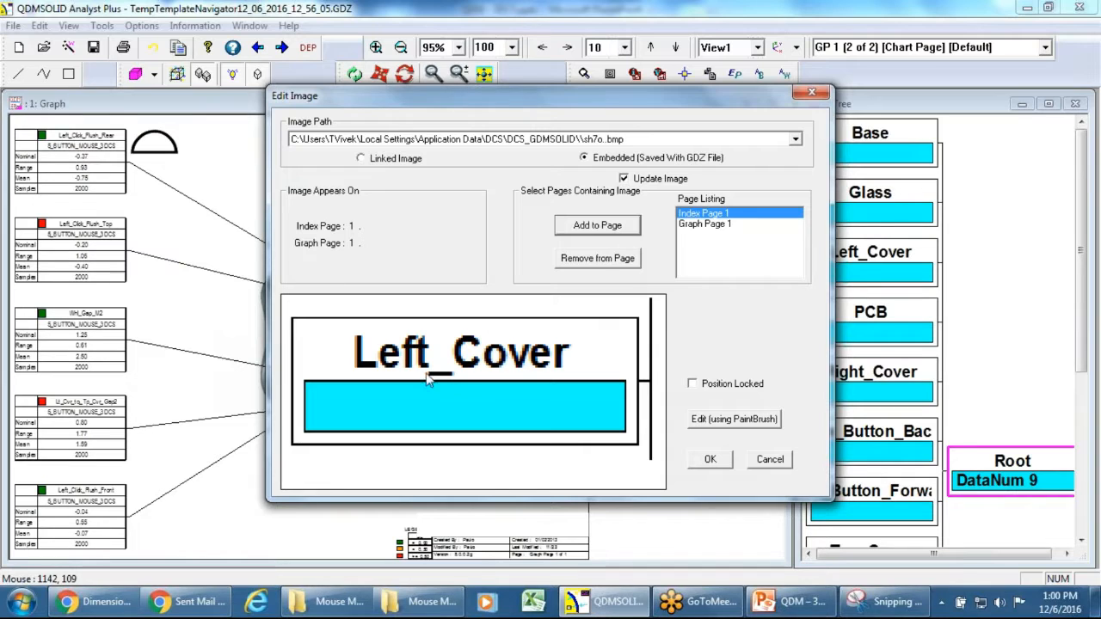
left_click(710, 460)
Step: On the index page, unlock the Left_Cover image's position and move it to the empty area at the upper right of the page
left_click(257, 48)
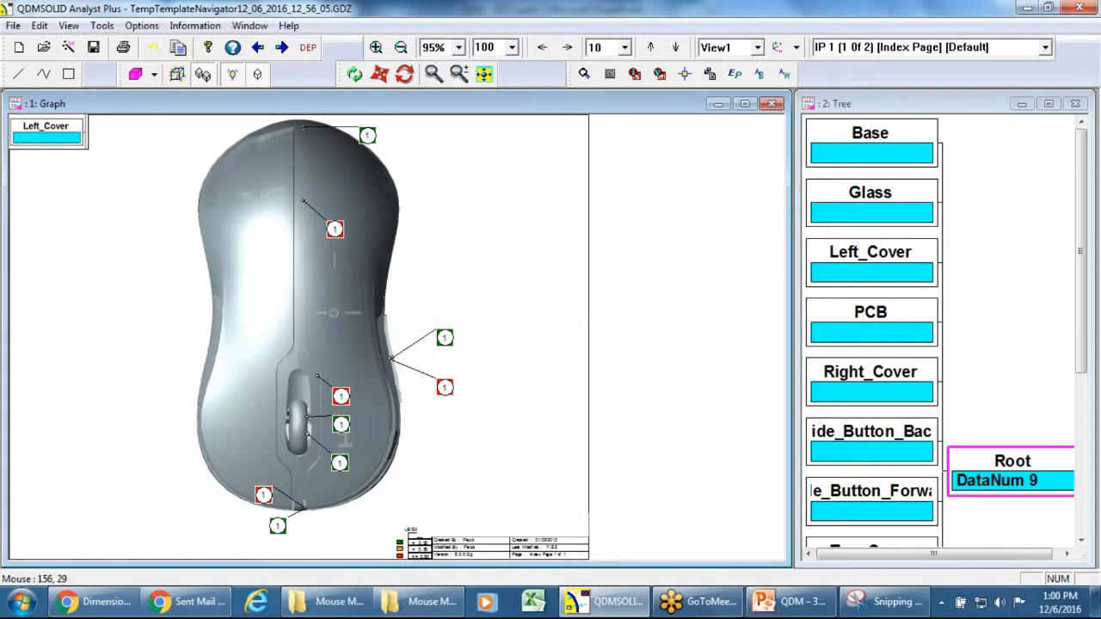
left_click_drag(480, 148, 163, 132)
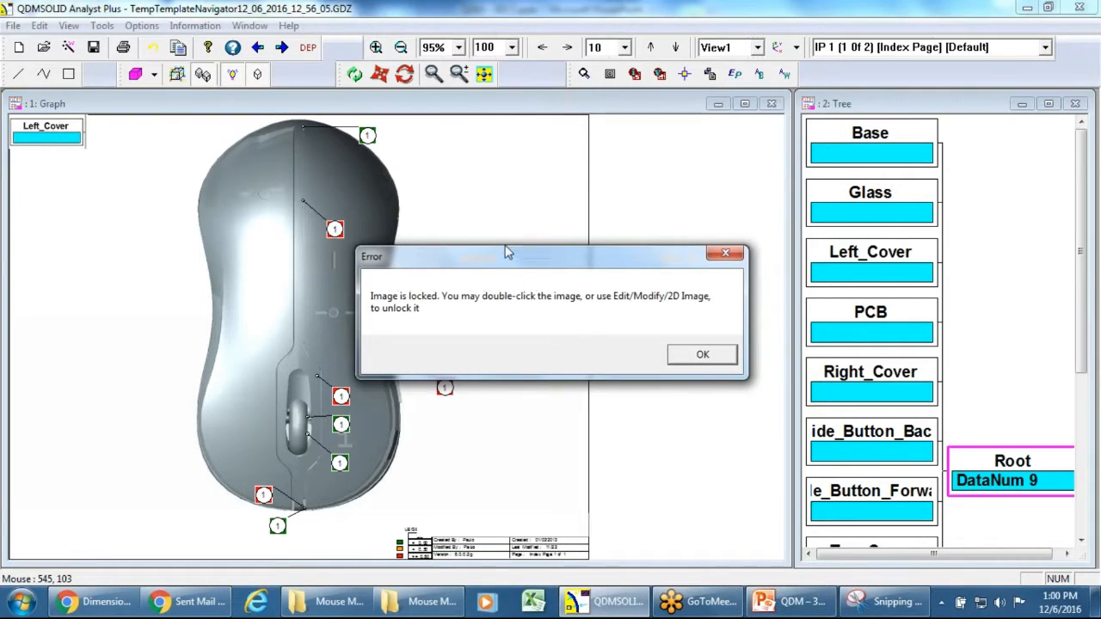
left_click(689, 359)
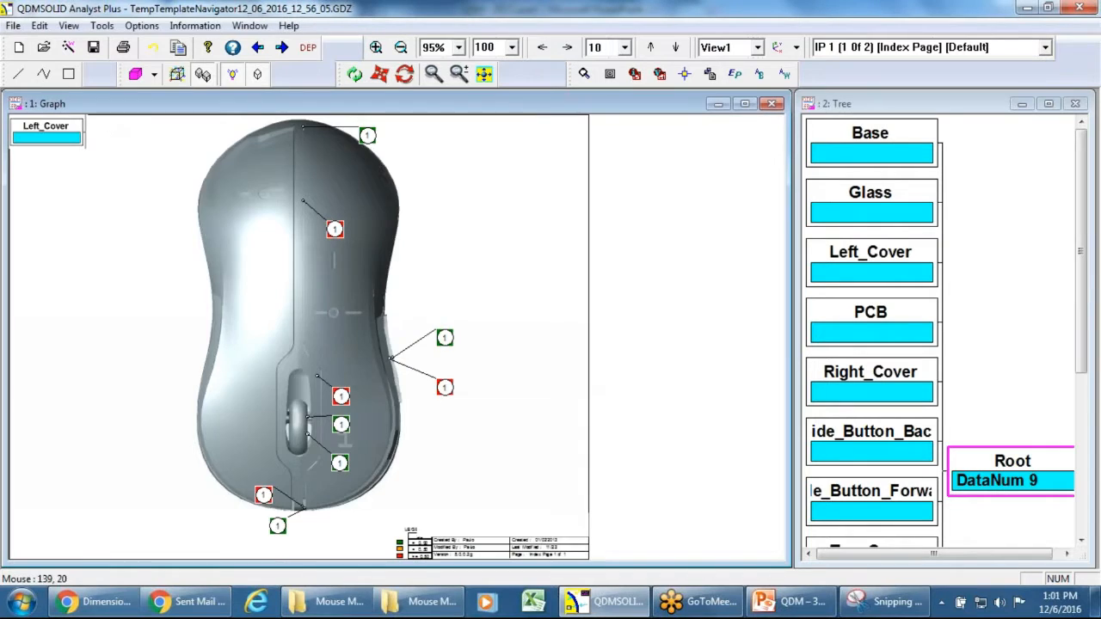
double_click(55, 129)
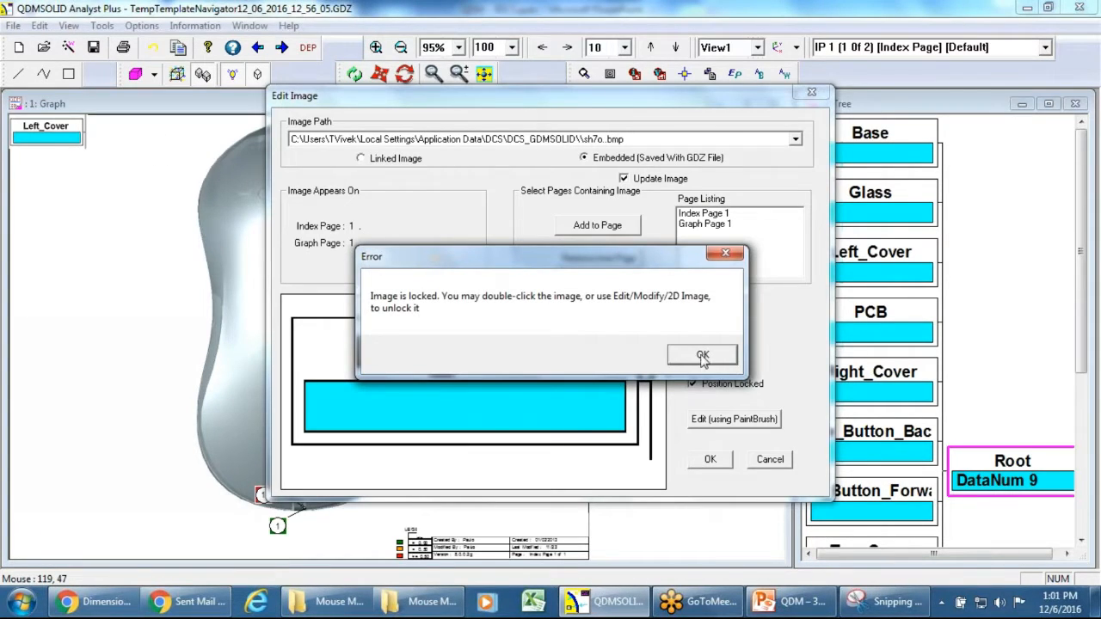
left_click(701, 356)
left_click(692, 383)
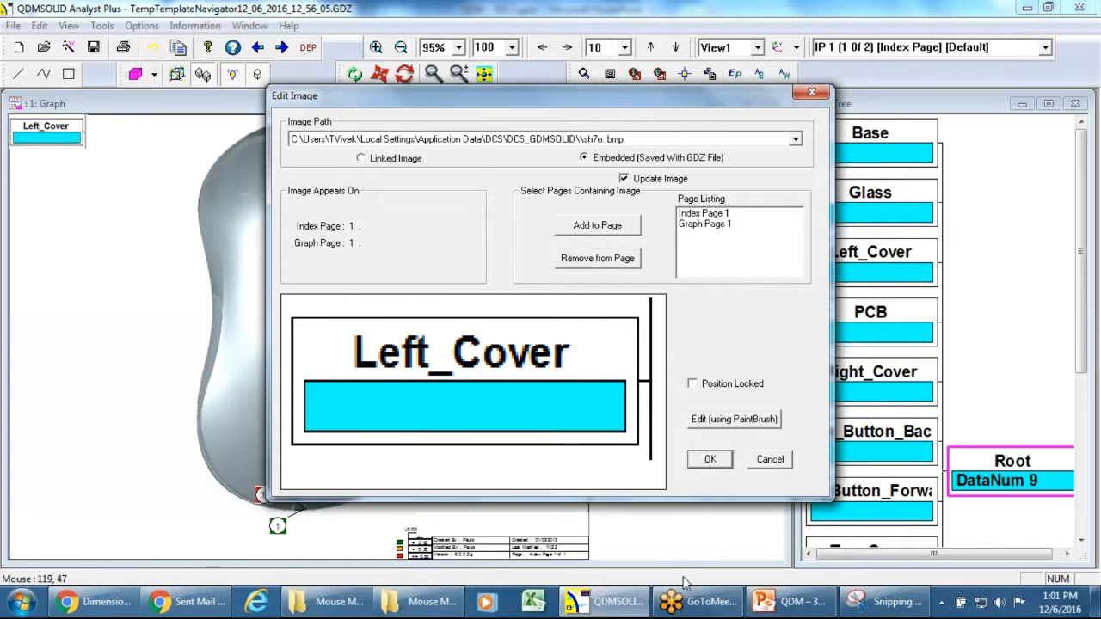
left_click(710, 461)
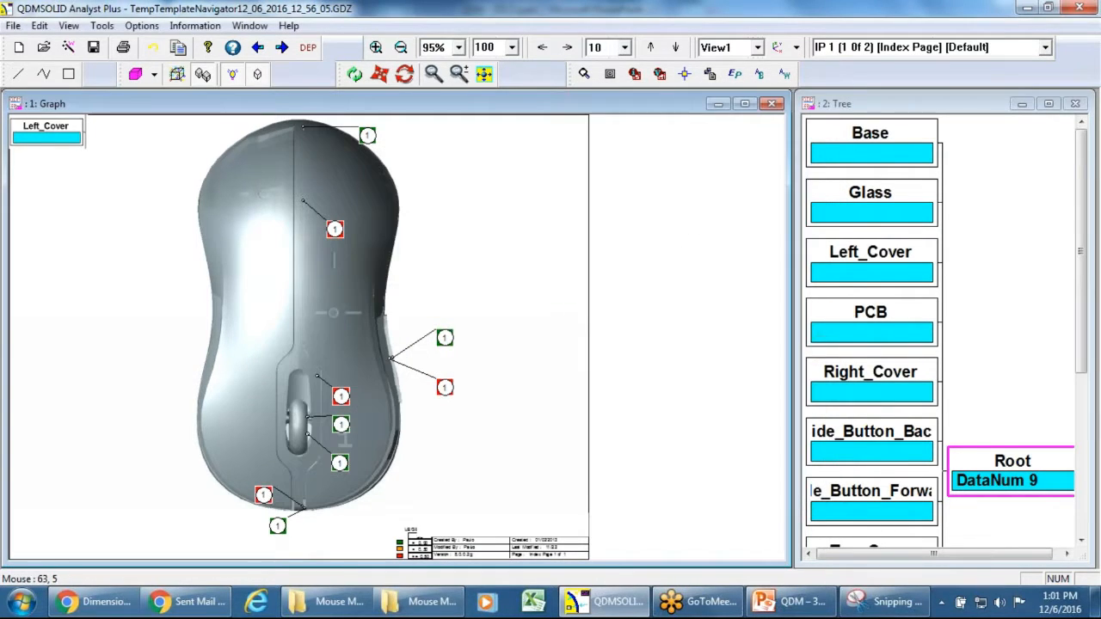
left_click_drag(47, 130, 504, 143)
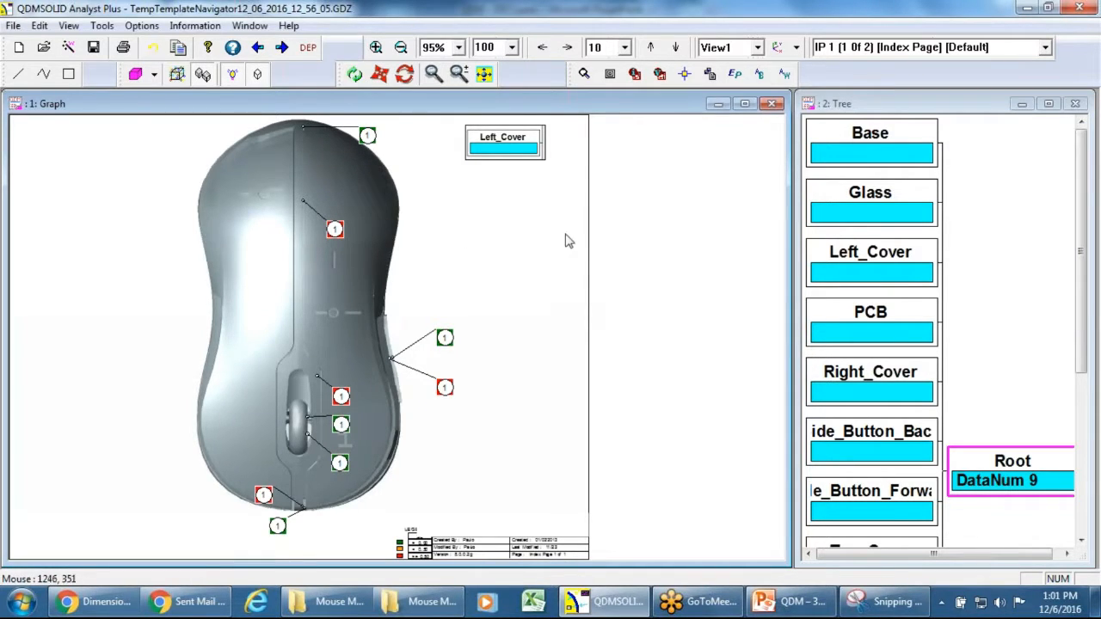
Step: Return to the graph page and bring up the Windows desktop
left_click(282, 48)
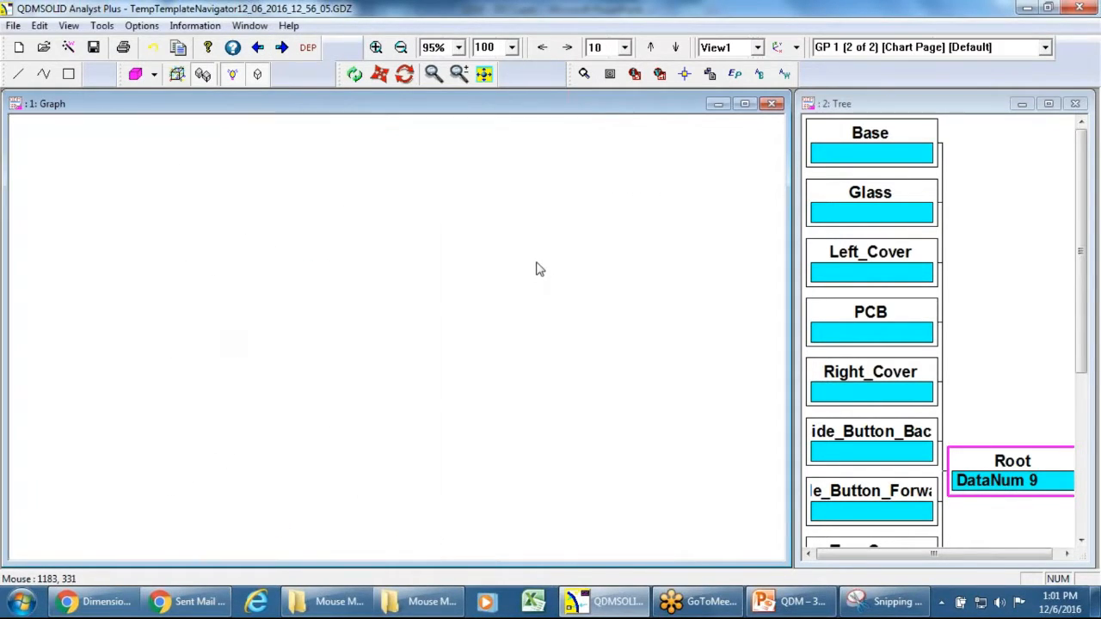
right_click(536, 270)
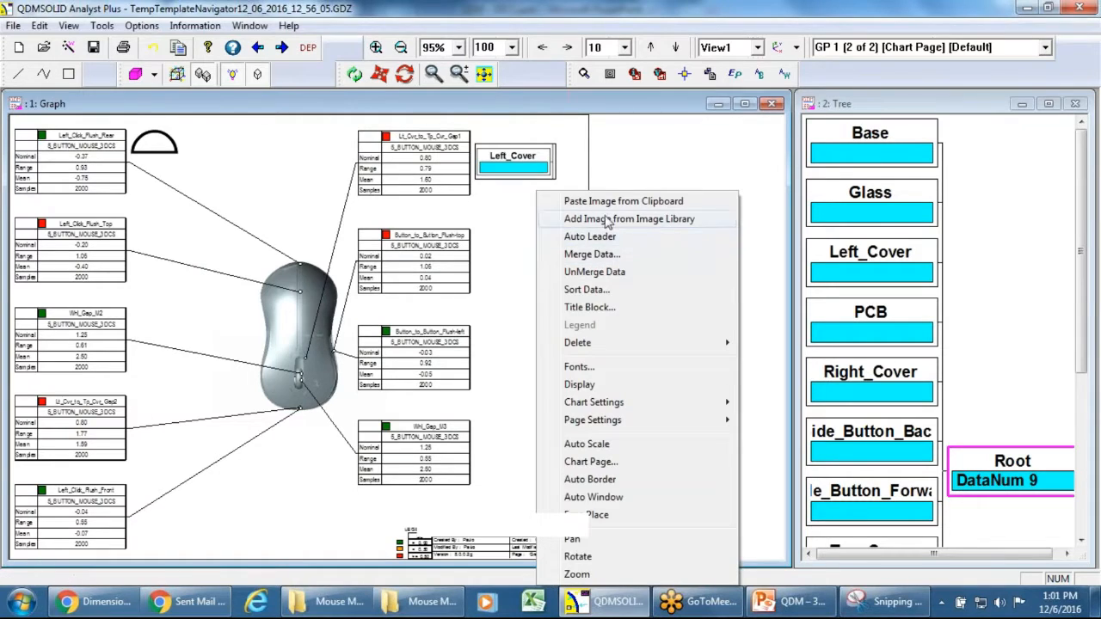
left_click(653, 159)
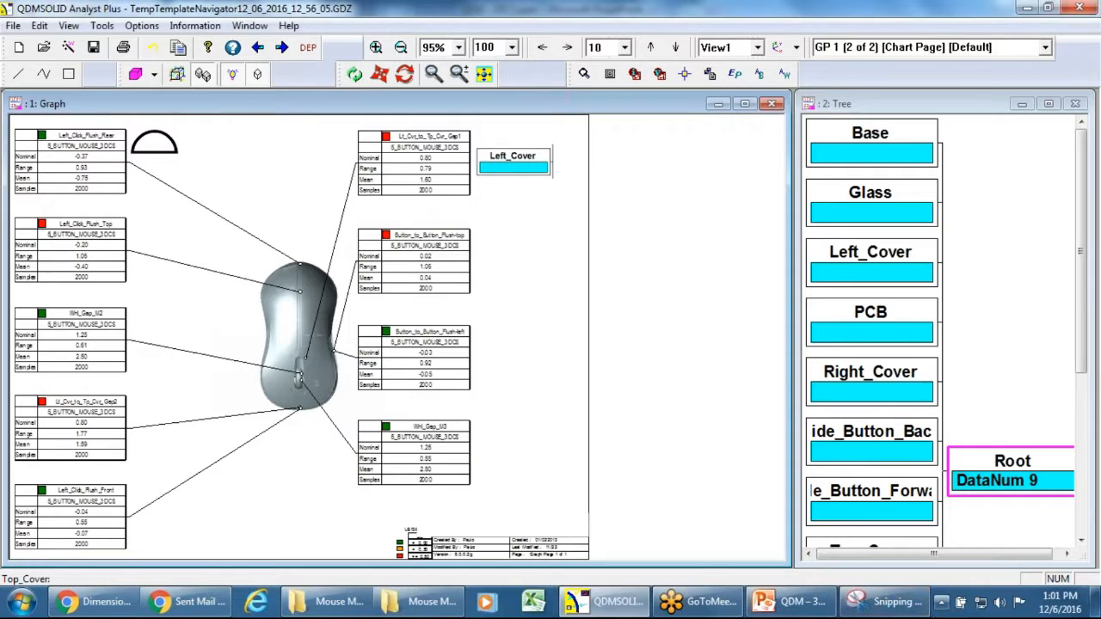
right_click(934, 601)
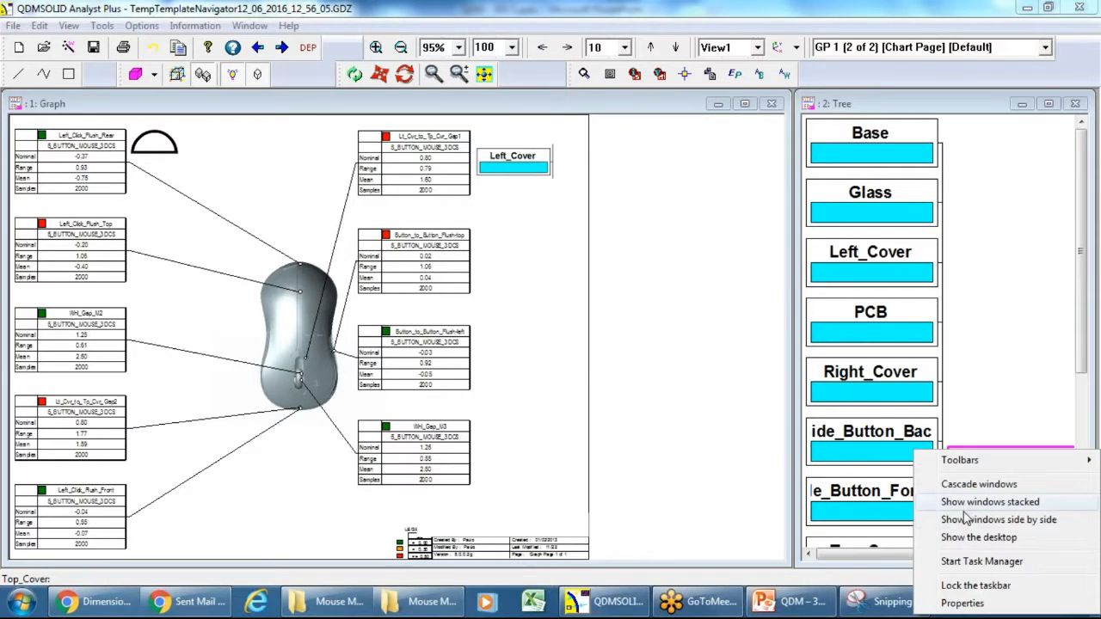
left_click(972, 539)
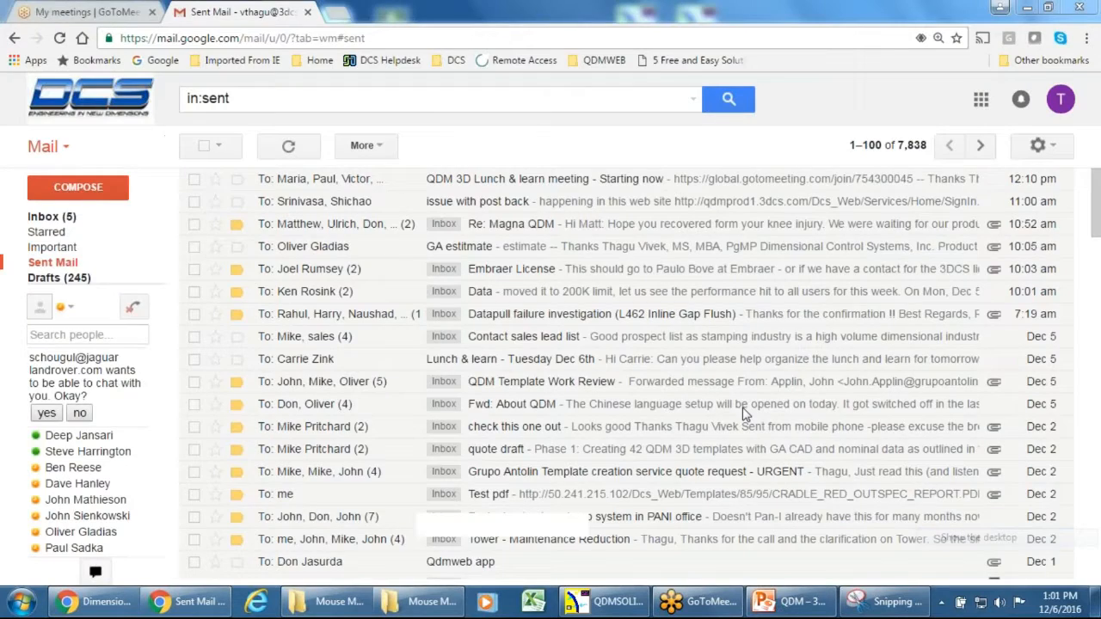
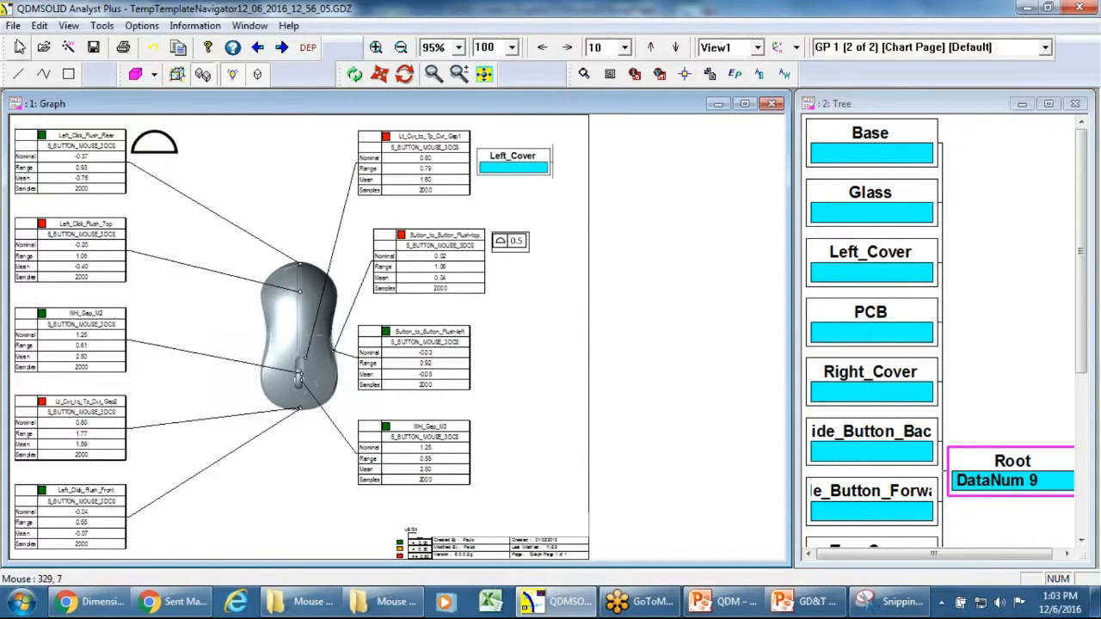
Step: Close the mouse template without saving the changes
left_click(12, 26)
left_click(67, 115)
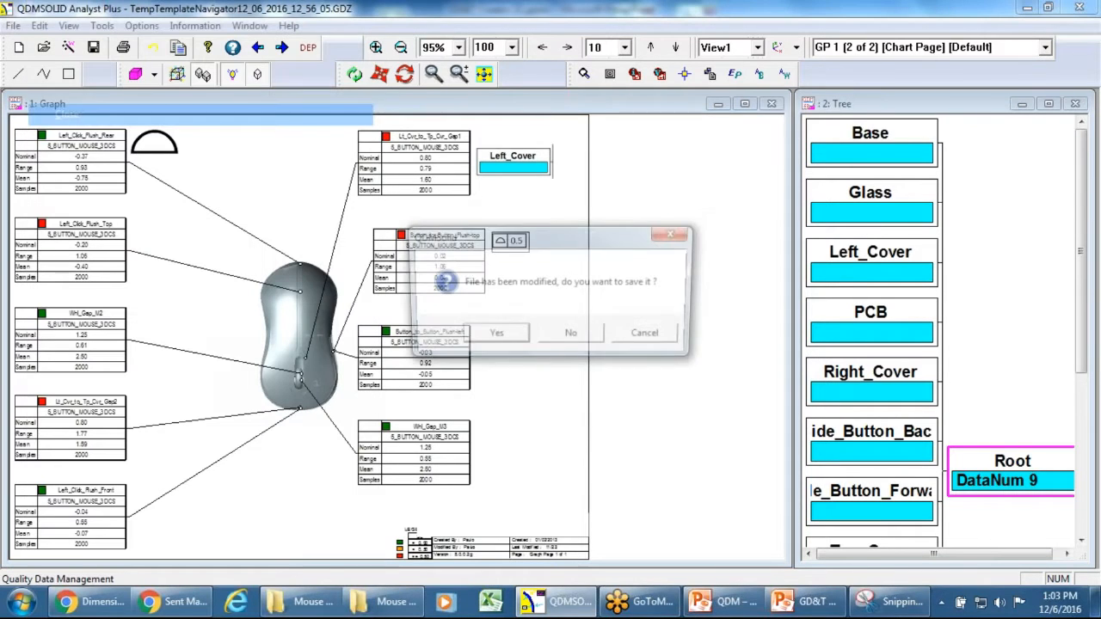
left_click(587, 338)
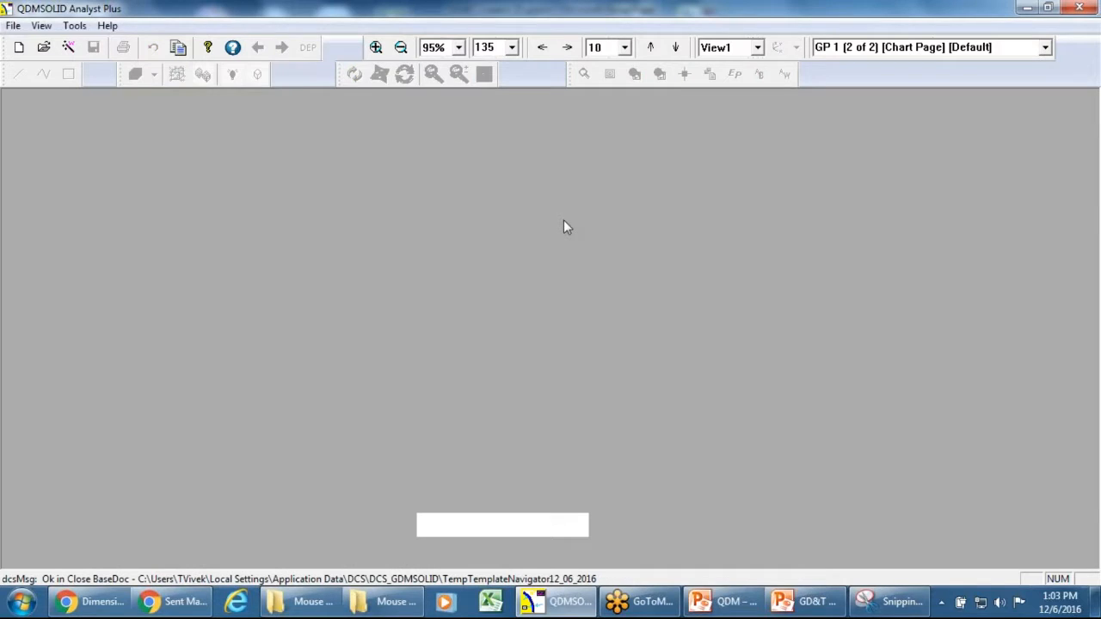
Step: Create a new blank template and fit its graph page to the window
left_click(10, 25)
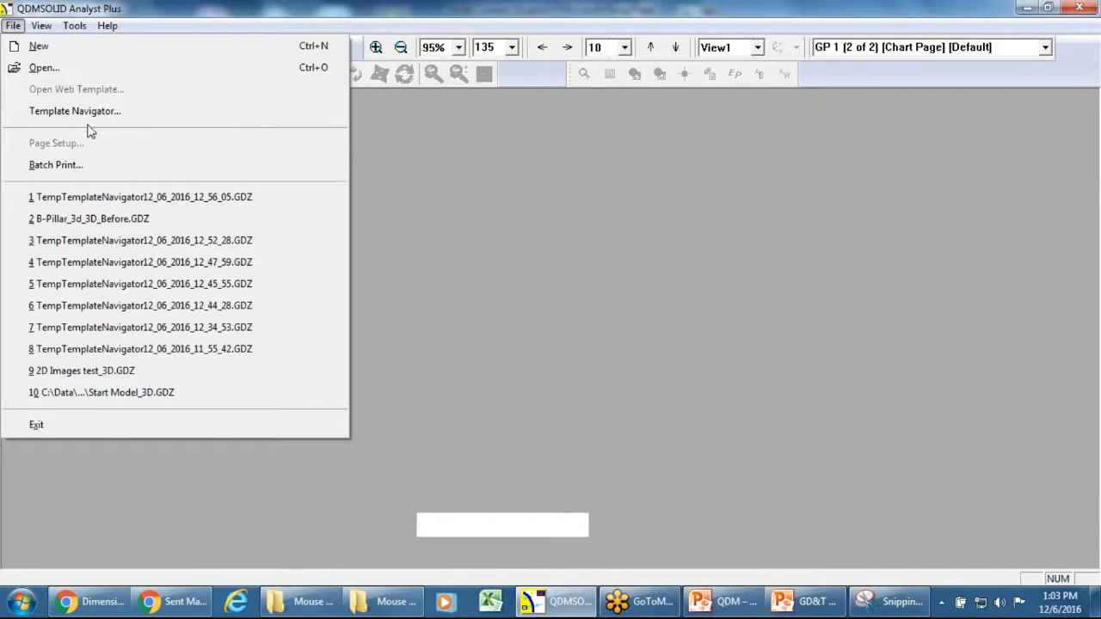
left_click(31, 48)
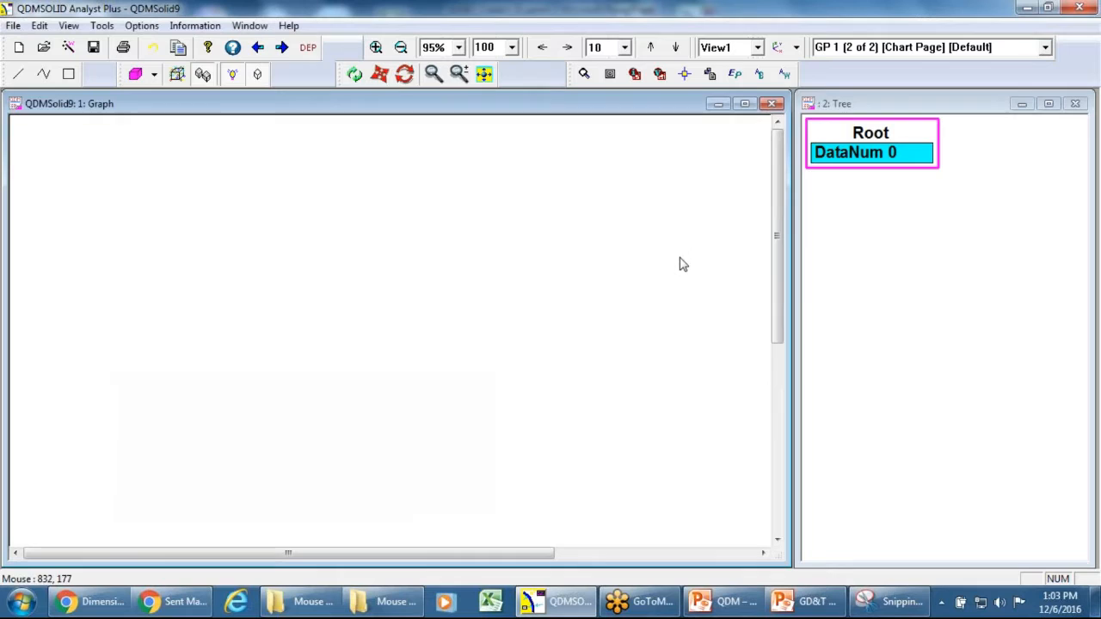
left_click(783, 74)
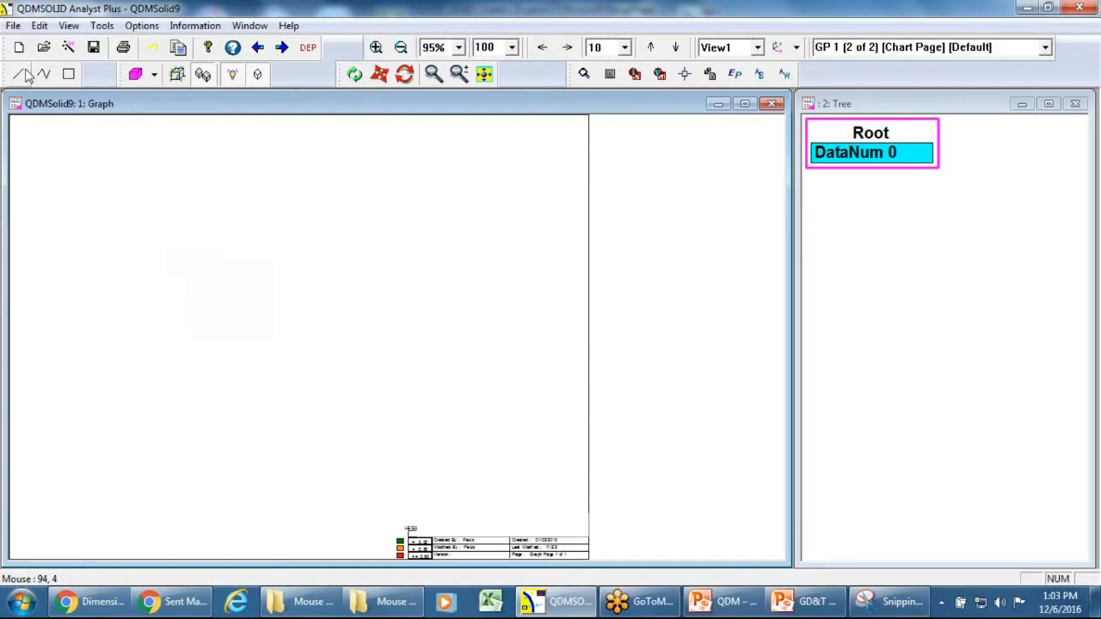
Step: Import all HSF files of the Mouse Model folder, from Base.hsf to Wheel.hsf, into the new template
left_click(13, 26)
mouse_move(172, 348)
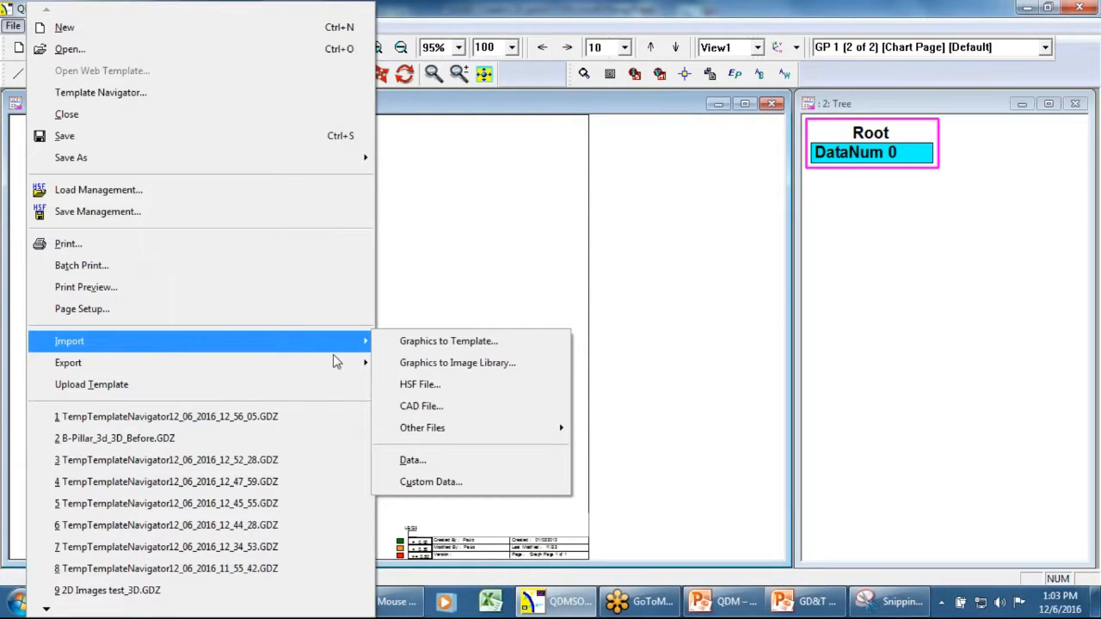
left_click(421, 385)
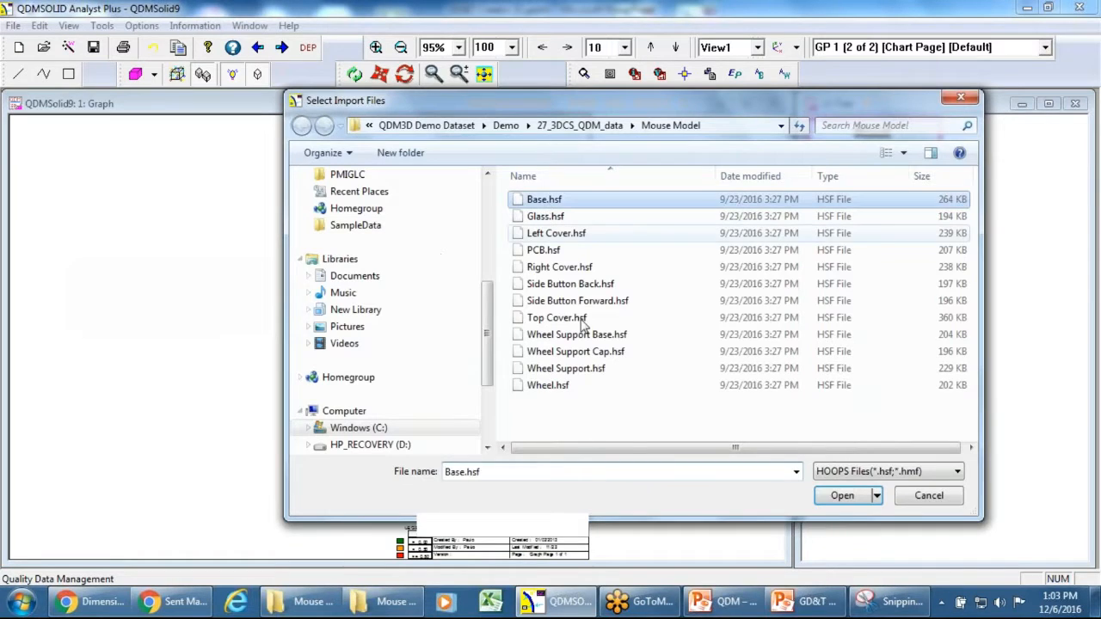
left_click(550, 387, "shift")
left_click(841, 496)
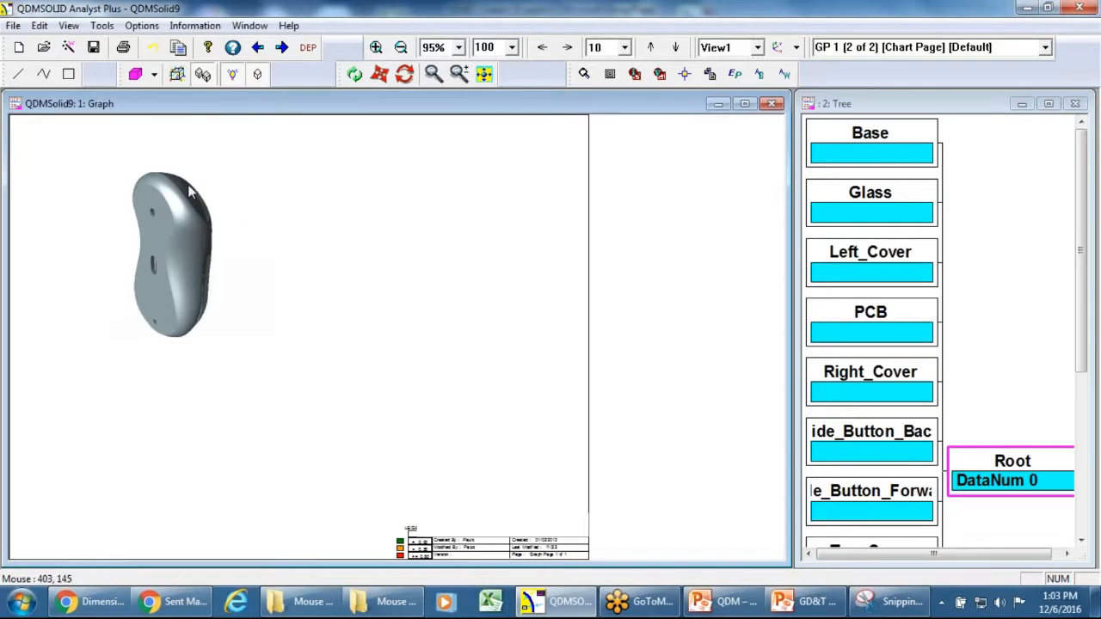
Step: Rotate the mouse model so its top and wheel face up, and enlarge its view area to fill most of the graph page
left_click(404, 74)
left_click_drag(216, 206, 170, 291)
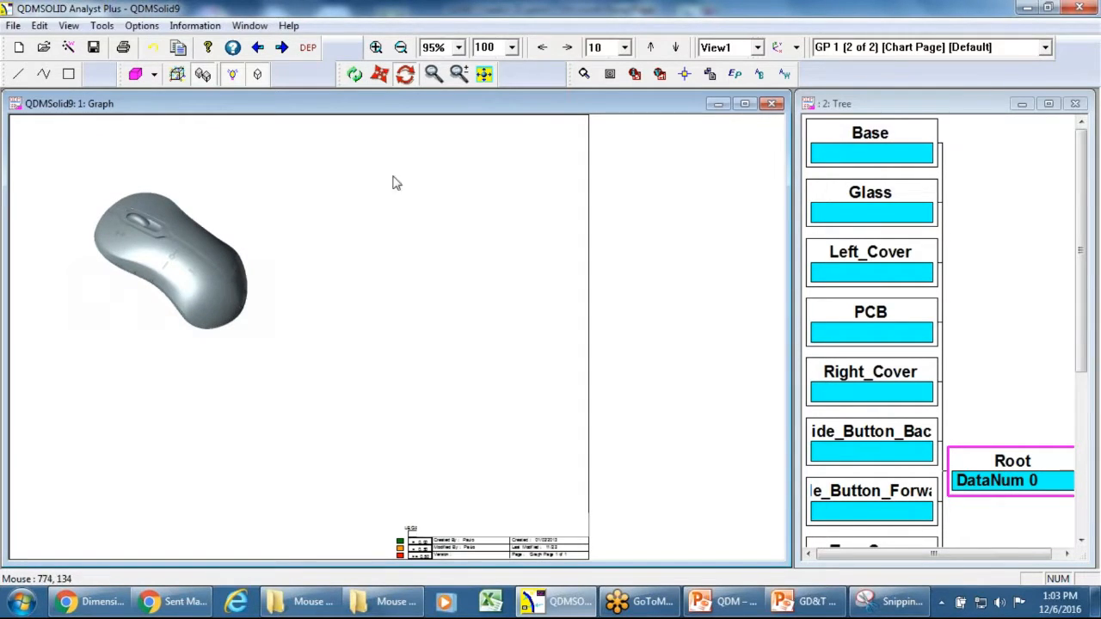
left_click(682, 76)
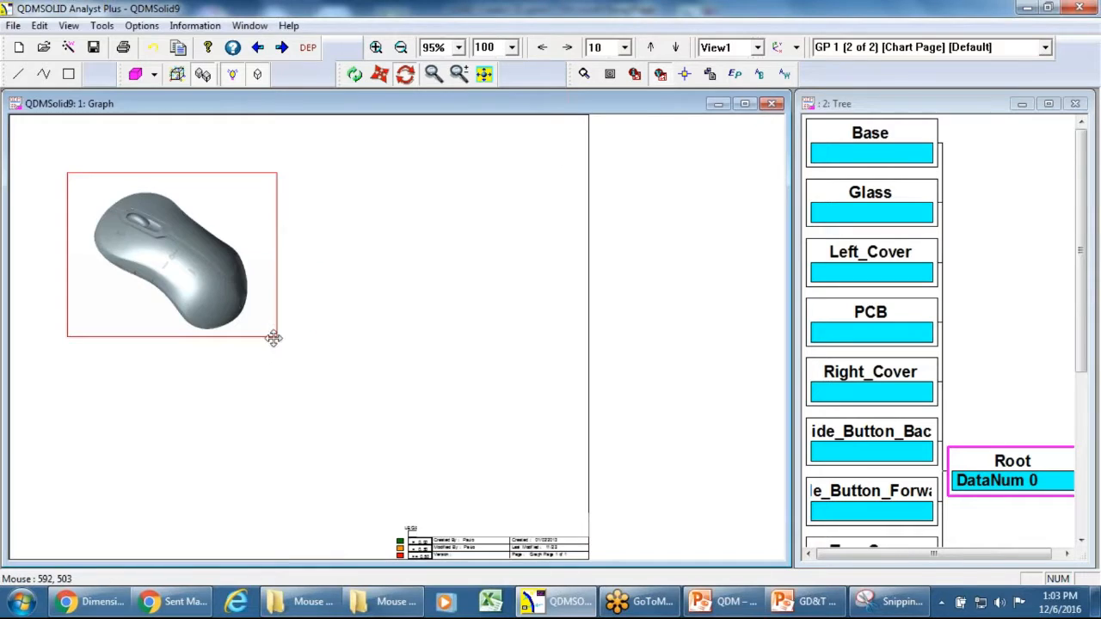
left_click_drag(277, 336, 474, 477)
left_click(504, 214)
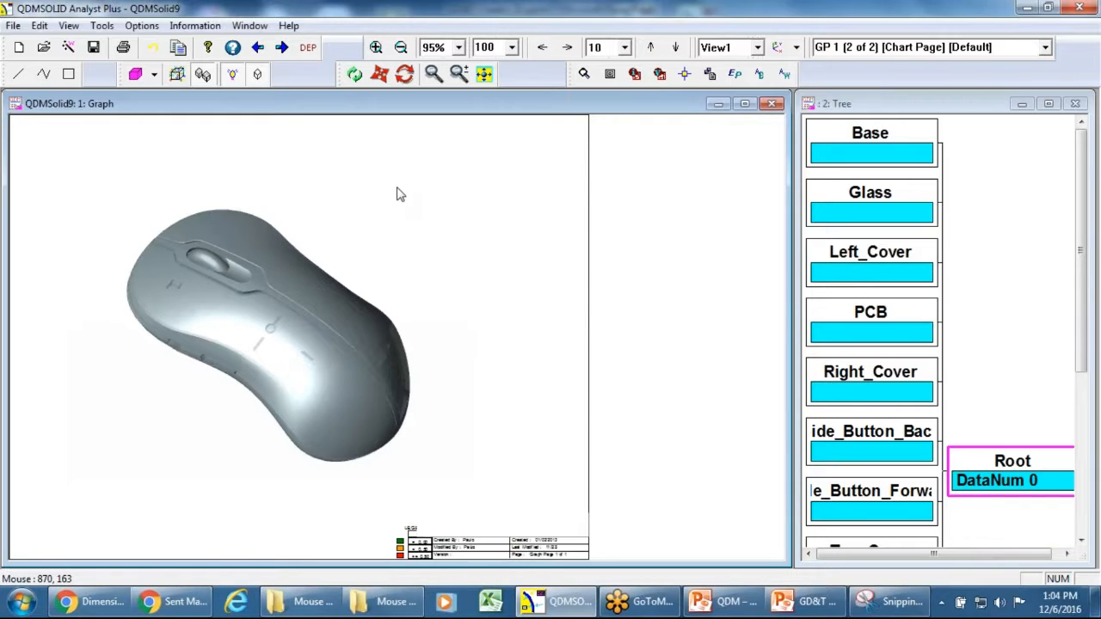
mouse_move(399, 198)
left_mouse_down()
mouse_move(387, 237)
mouse_move(412, 185)
mouse_move(413, 203)
left_mouse_up()
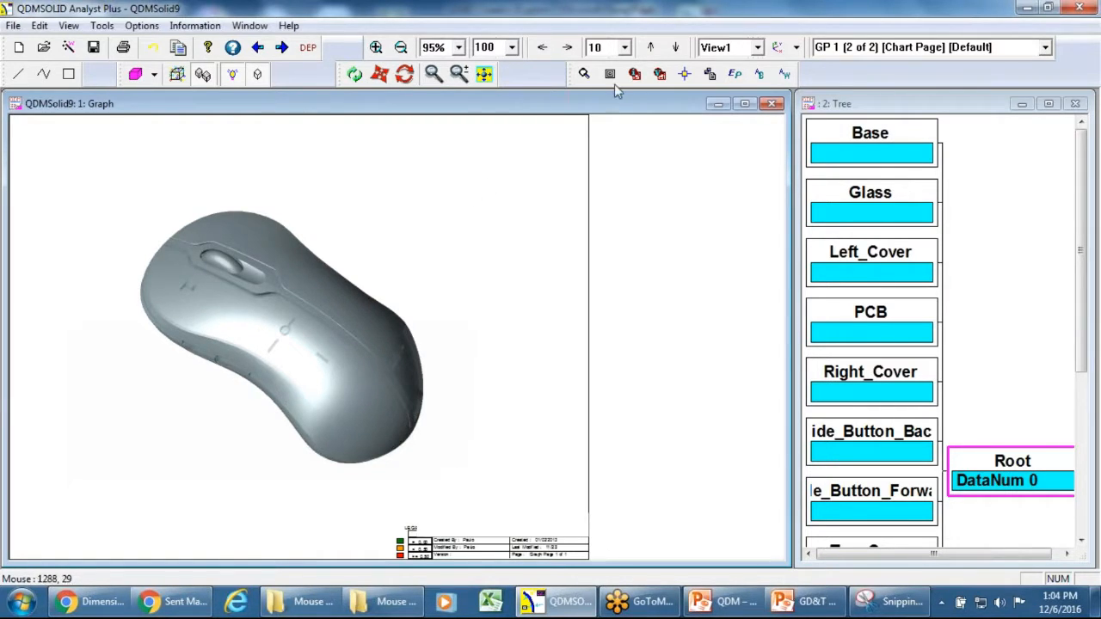
Step: Add a nominal on the mouse's front edge with only the Meas attribute and the Meas Name chart type, and place its chart above the model
left_click(686, 75)
left_click(173, 247)
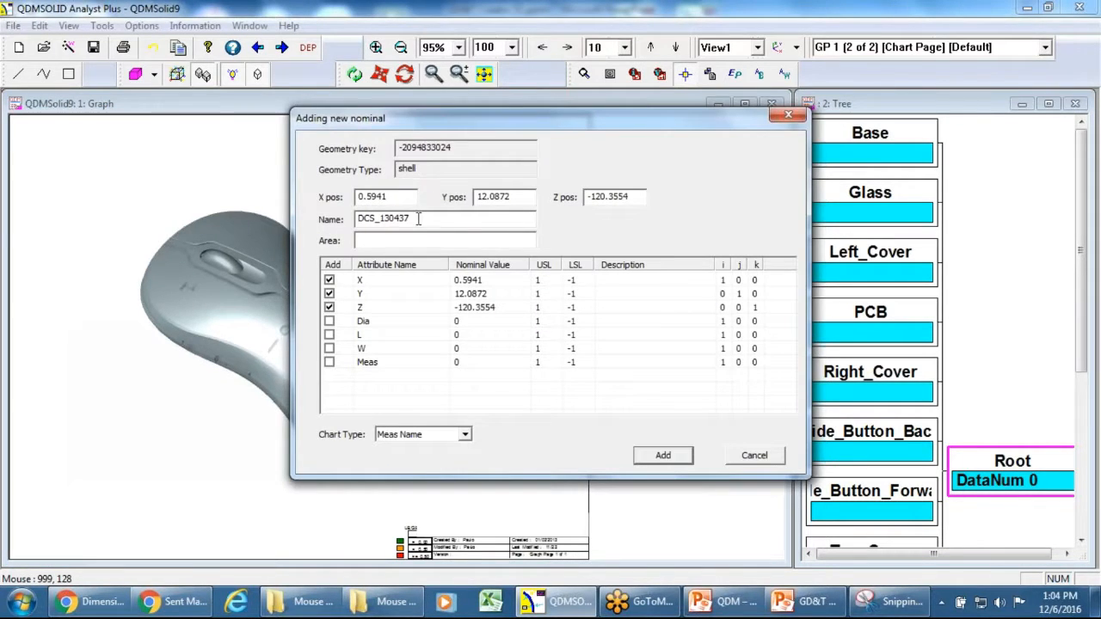
left_click(328, 280)
left_click(328, 293)
left_click(328, 307)
left_click(329, 362)
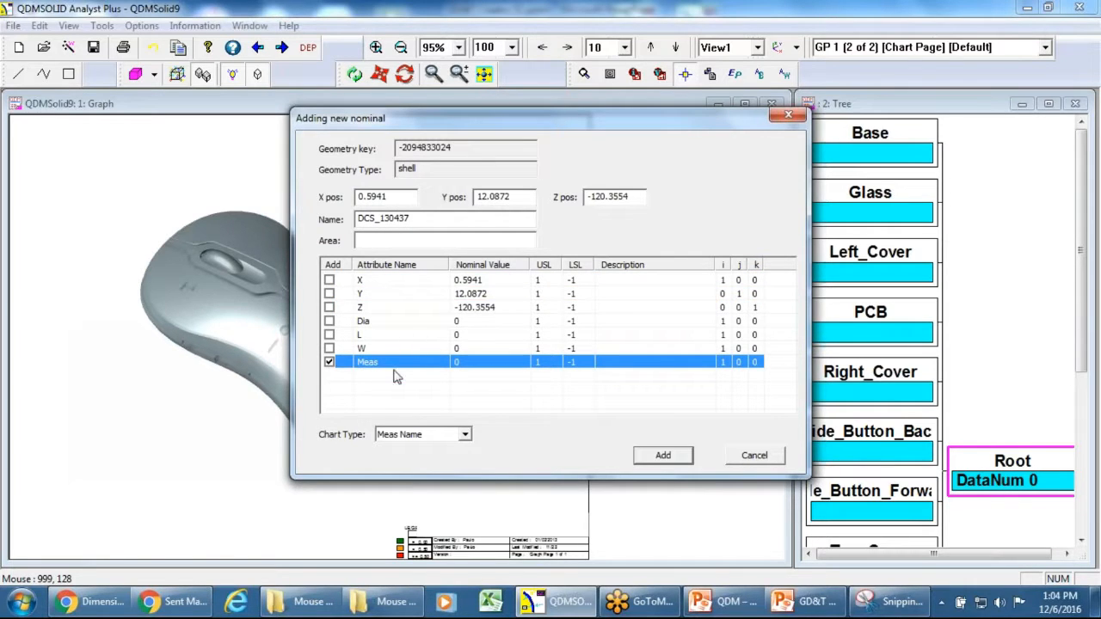
left_click(659, 456)
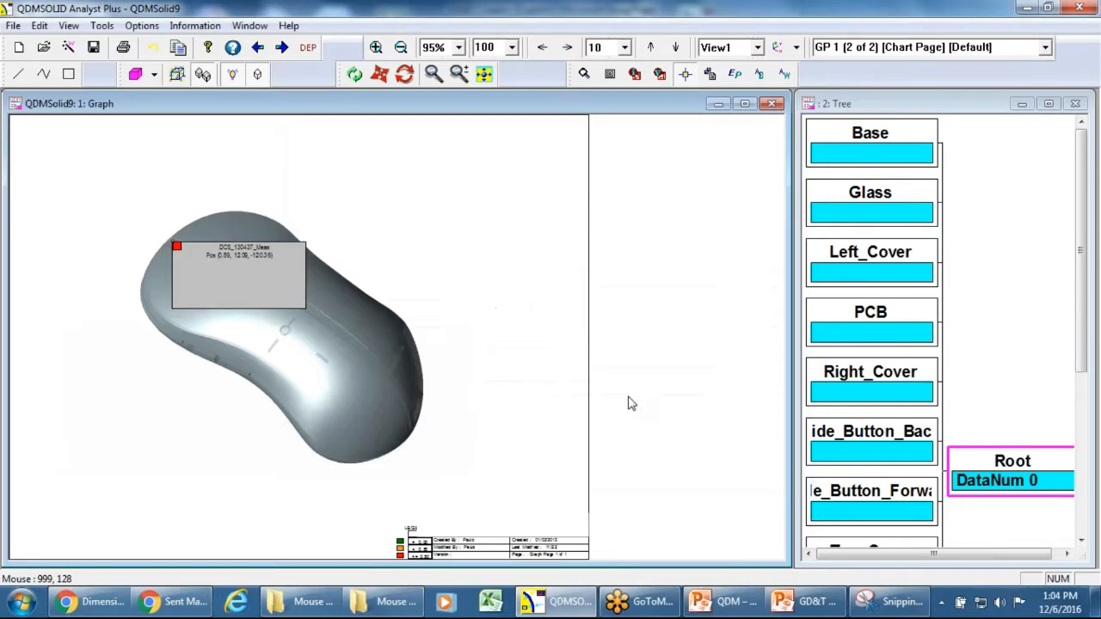
left_click_drag(221, 277, 295, 160)
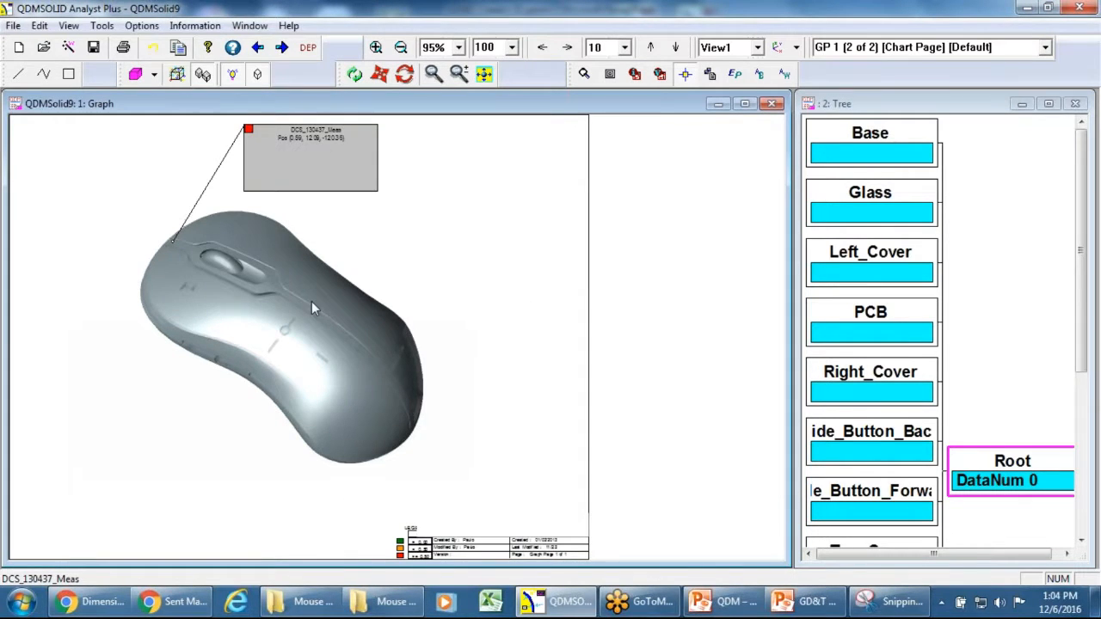
Step: Add Meas nominals with Meas Name charts just ahead of the scroll wheel and on the wheel, placing both charts right of the model
left_click(186, 249)
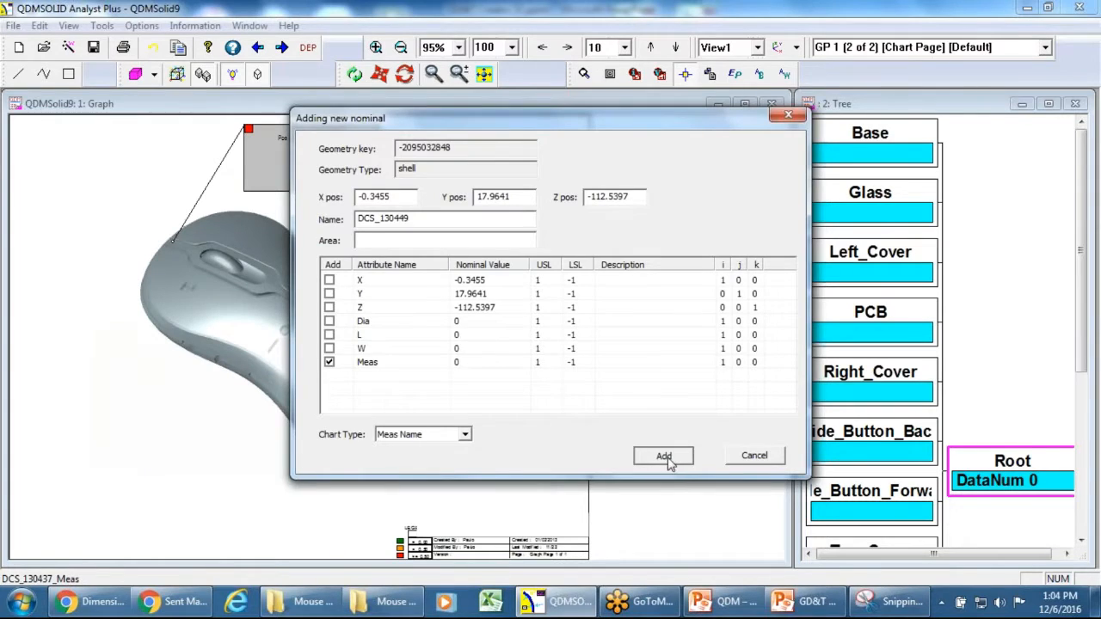
left_click(669, 462)
left_click_drag(268, 264, 481, 186)
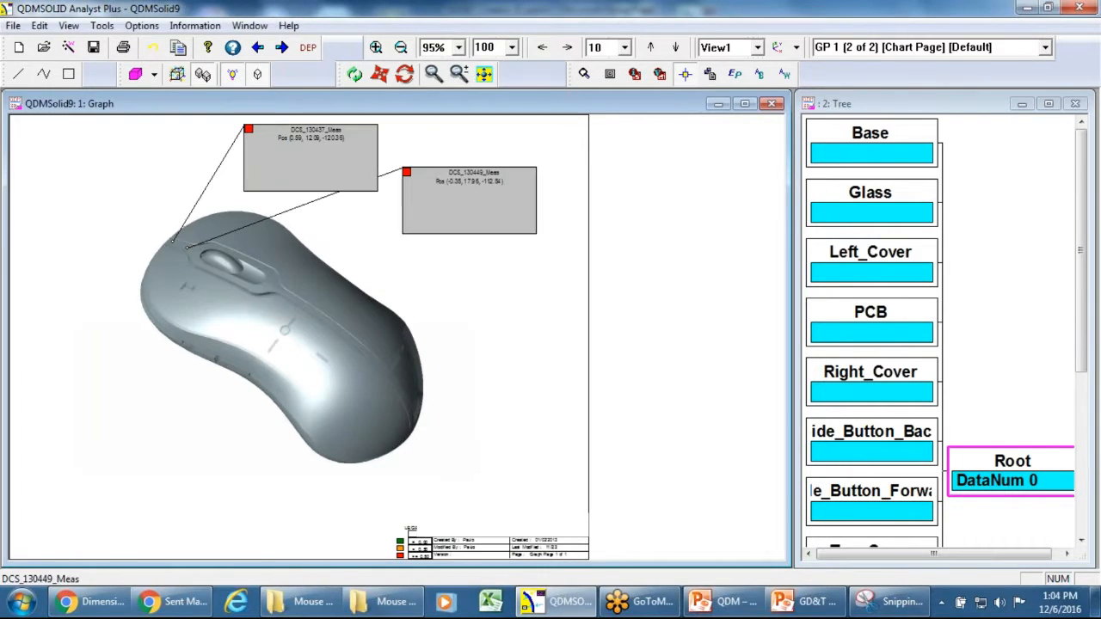
left_click(214, 268)
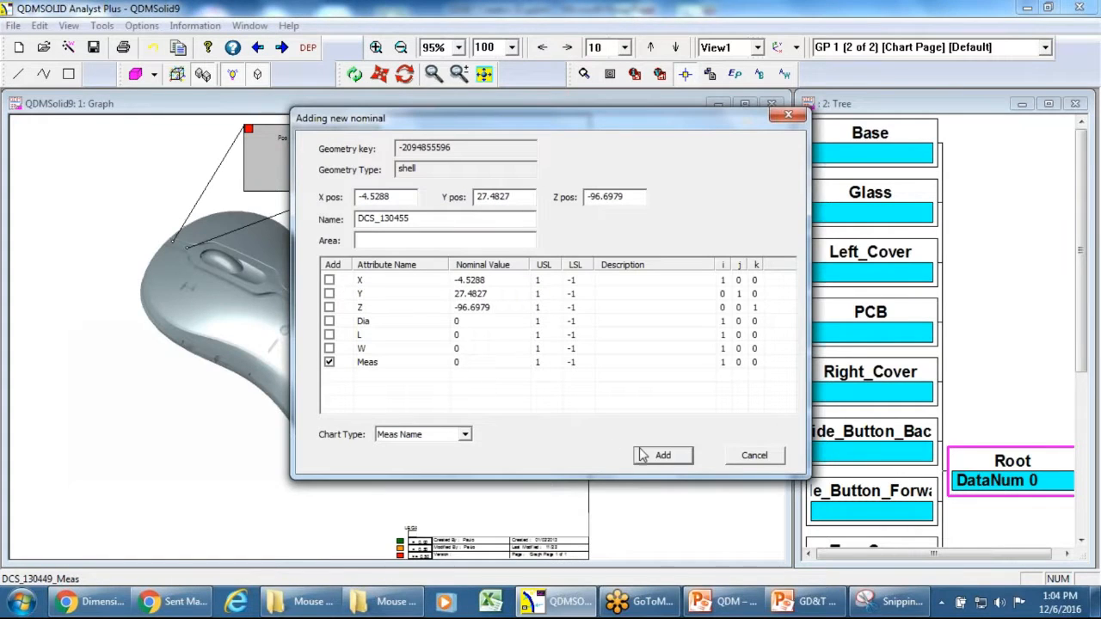
left_click(662, 455)
left_click_drag(282, 308, 481, 292)
Step: Add Meas nominals behind the wheel and near the mouse's rear with charts beside them, and move the front-edge point's chart to the page's upper-left corner
left_click(293, 305)
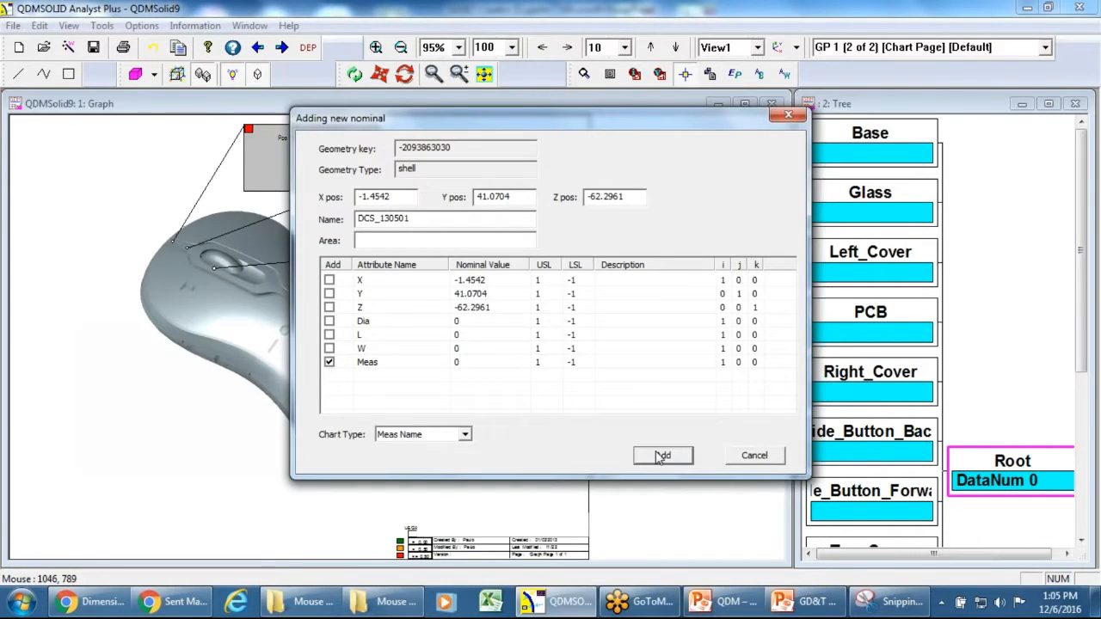
left_click(656, 456)
left_click_drag(387, 357, 521, 408)
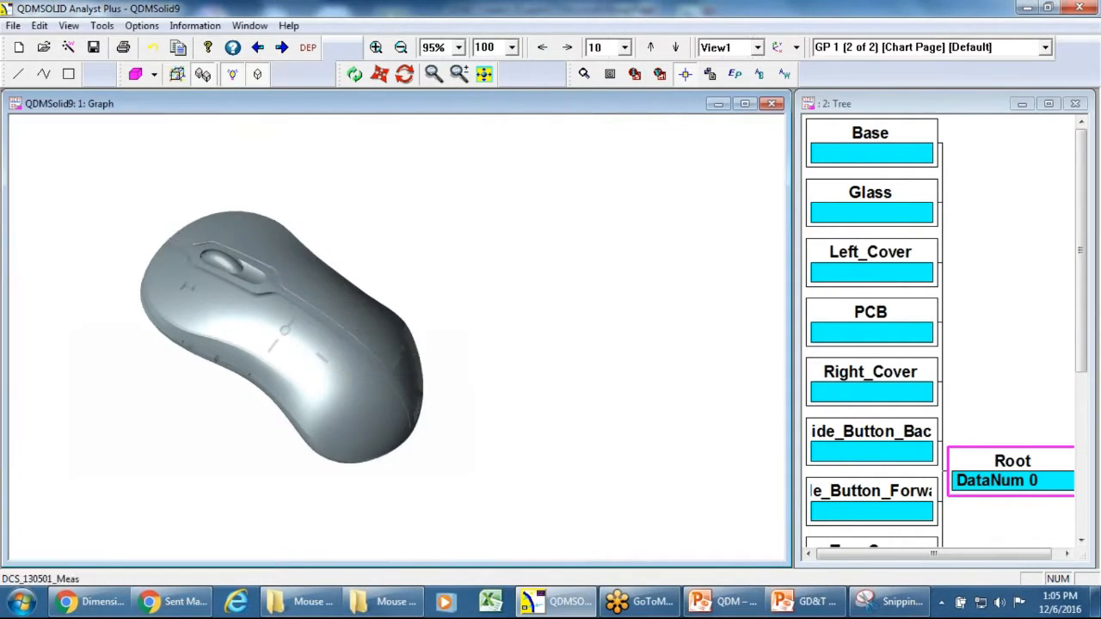
left_click(389, 378)
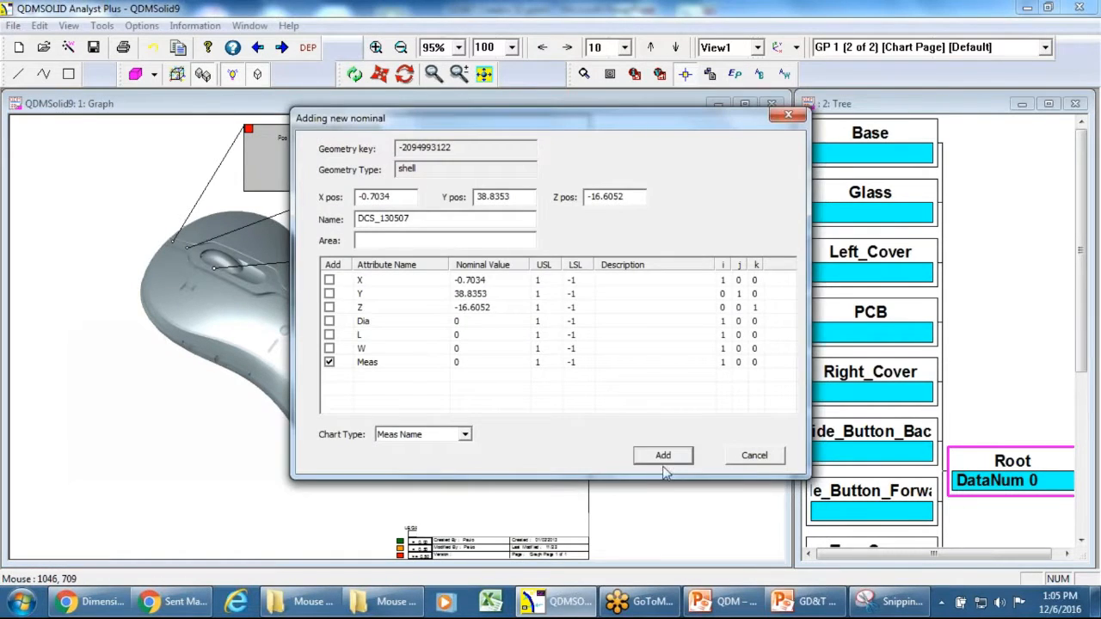
left_click(664, 457)
left_click_drag(455, 413, 459, 485)
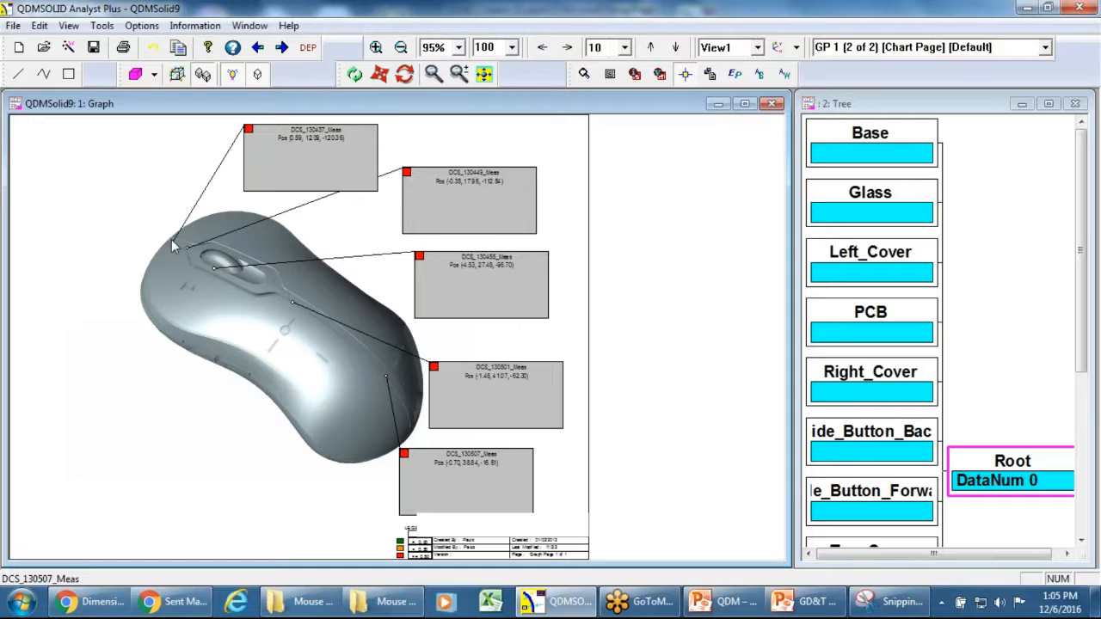
left_click(274, 159)
left_click_drag(273, 159, 71, 161)
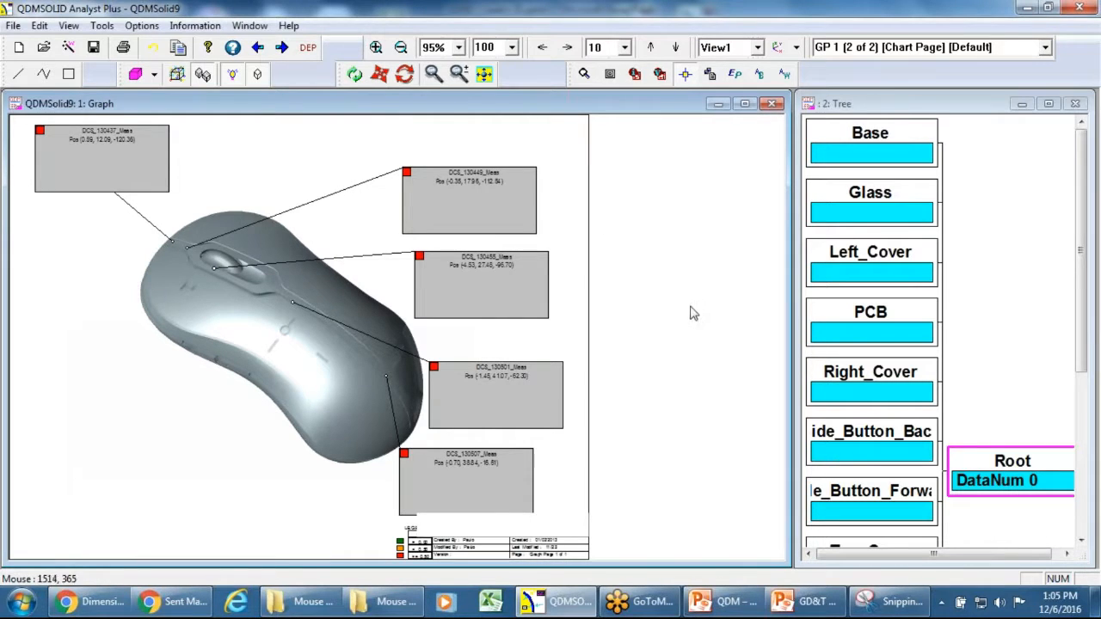
Step: Switch to the GD&T Creator presentation and create a Surface Profile frame with tolerance 0.5 RFS and datums A, B and C
left_click(813, 605)
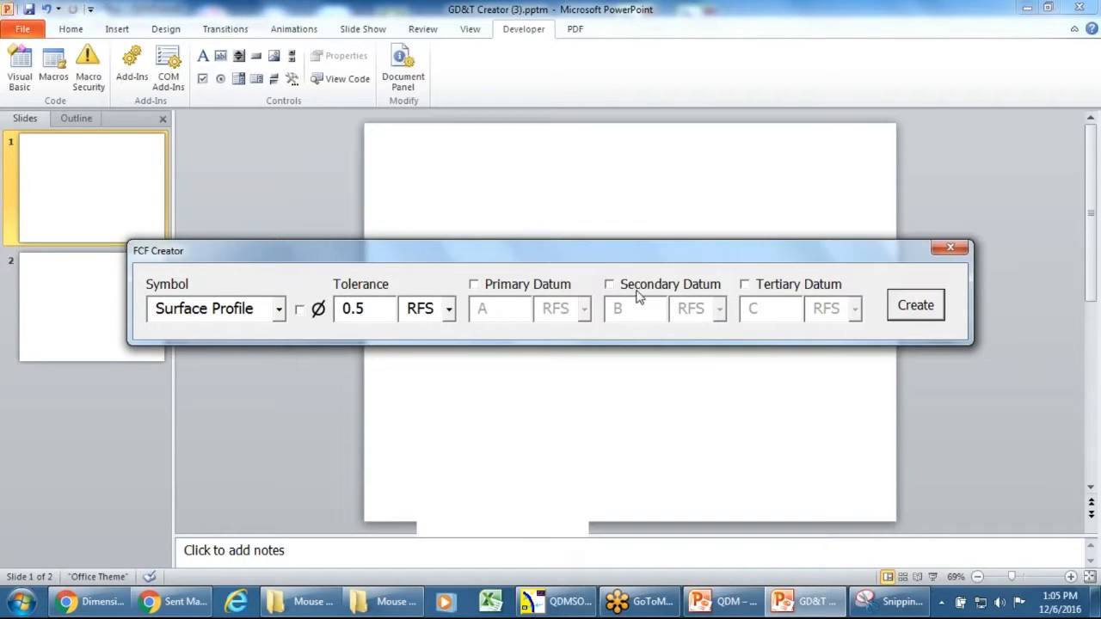
left_click(475, 286)
left_click(609, 284)
left_click(745, 285)
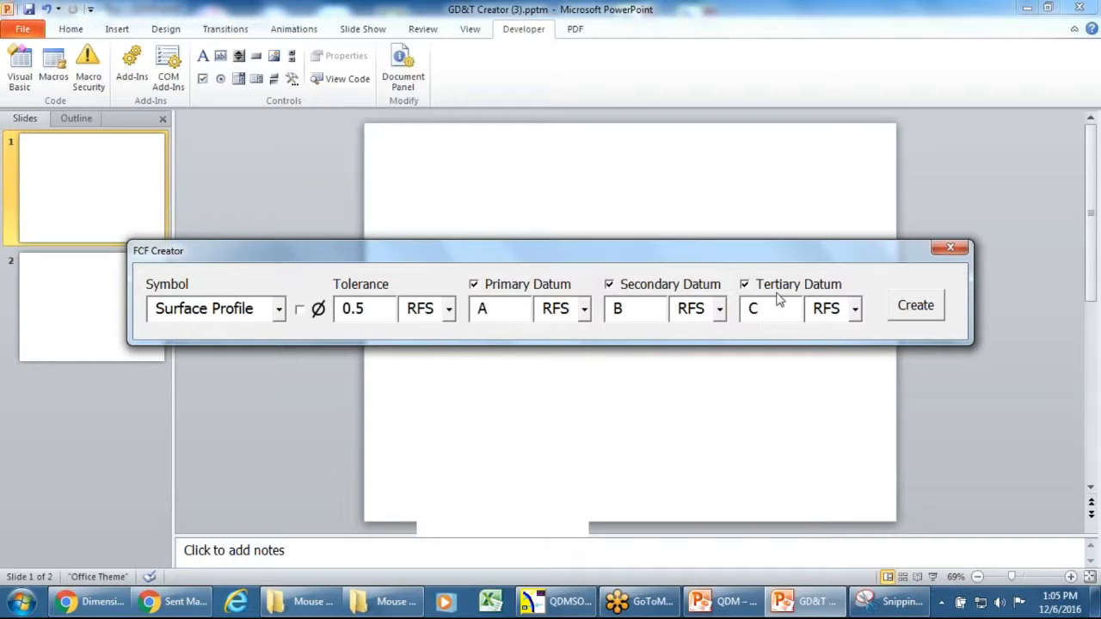
left_click(915, 311)
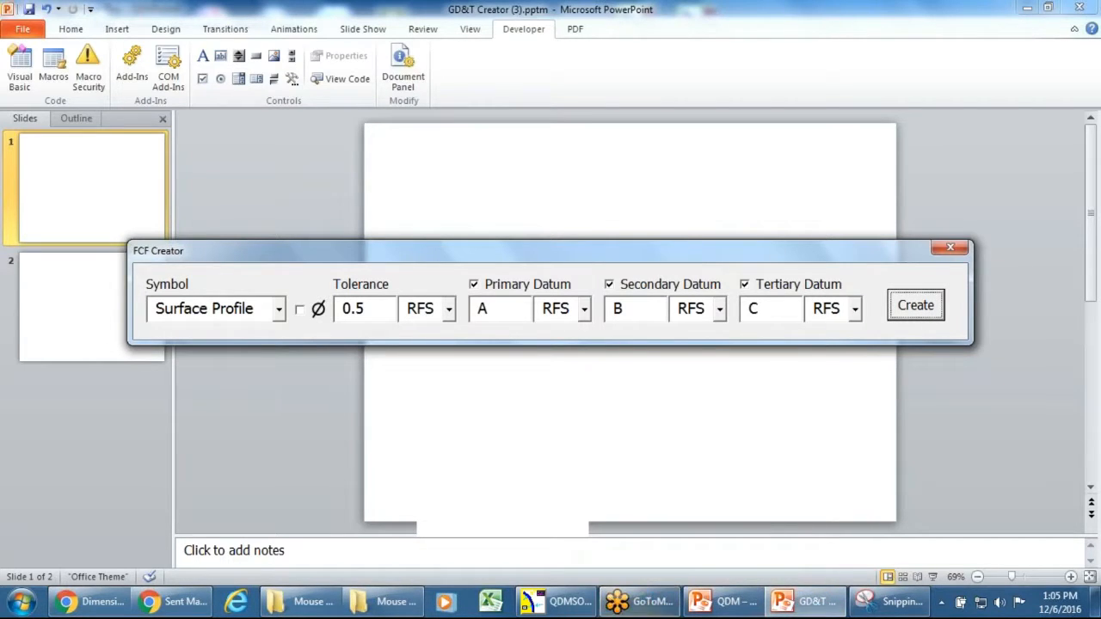
Step: Return to QDMSOLID and add the clipboard image to the chart of the point just ahead of the wheel
left_click(563, 601)
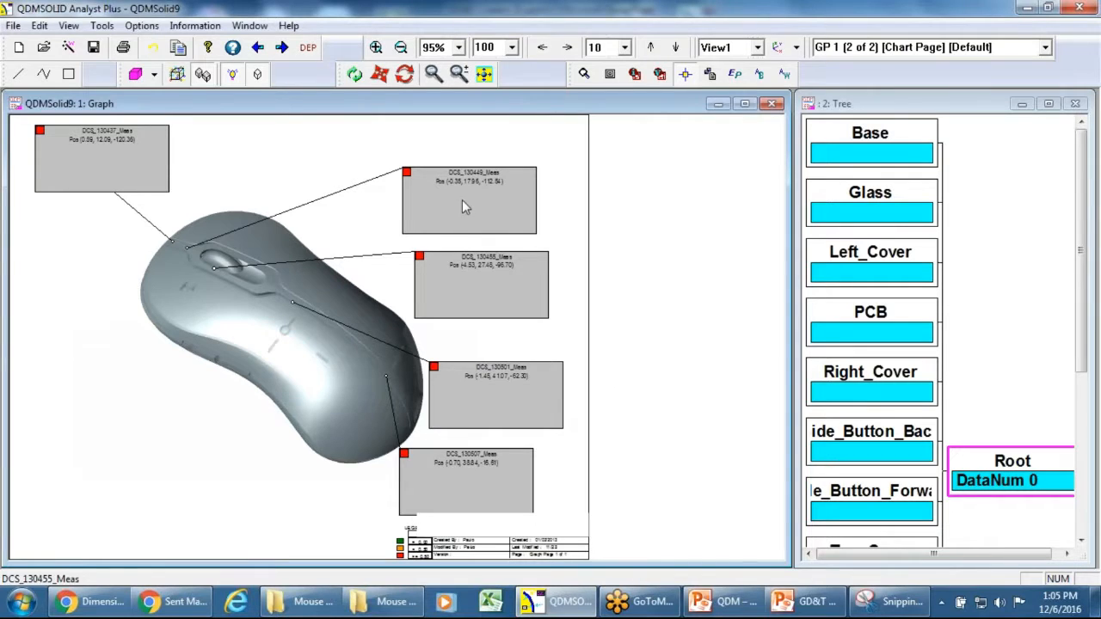
right_click(461, 206)
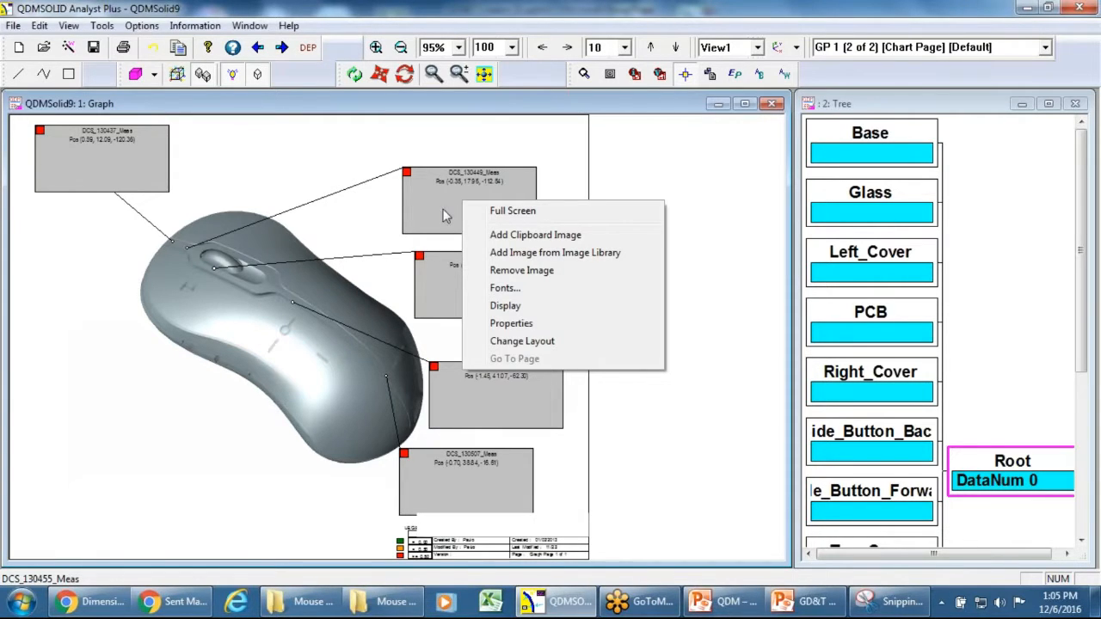
left_click(532, 237)
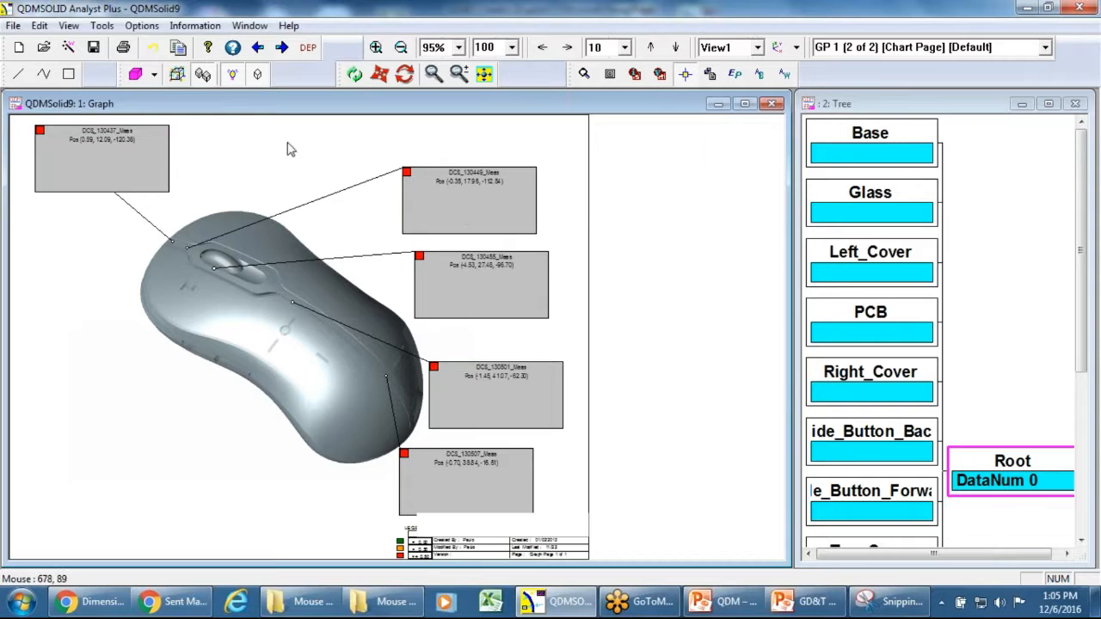
left_click(142, 25)
mouse_move(248, 96)
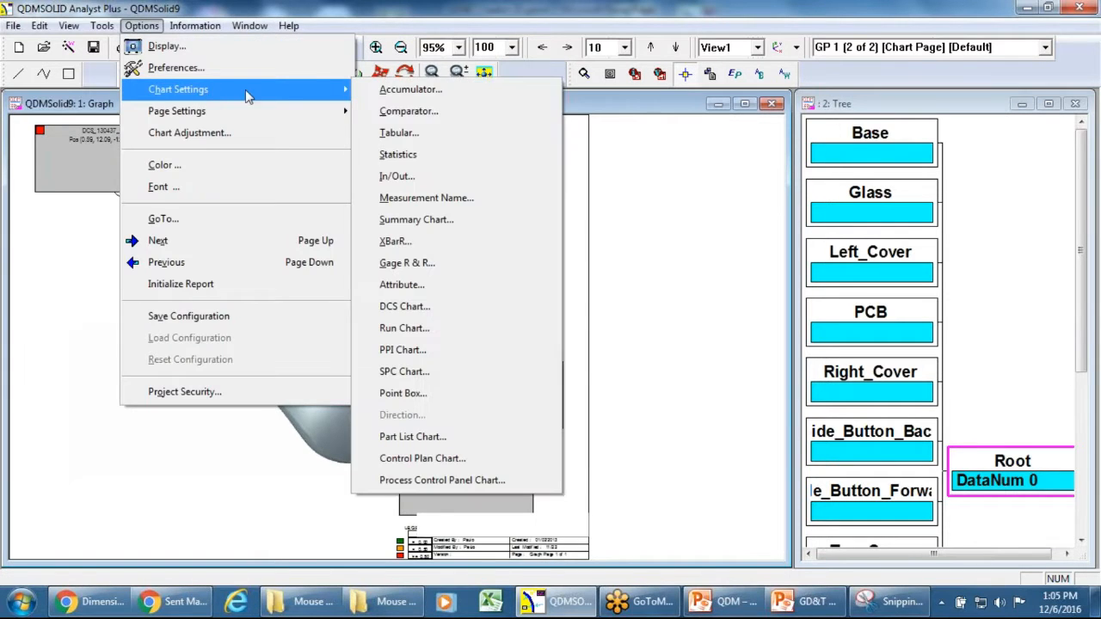
left_click(415, 134)
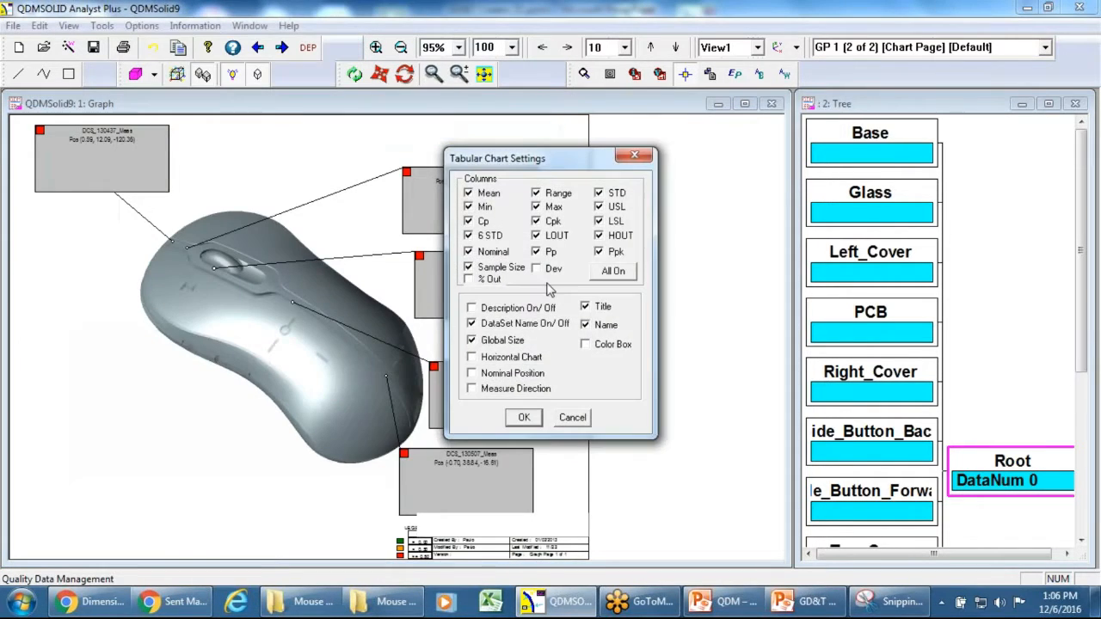
left_click(576, 418)
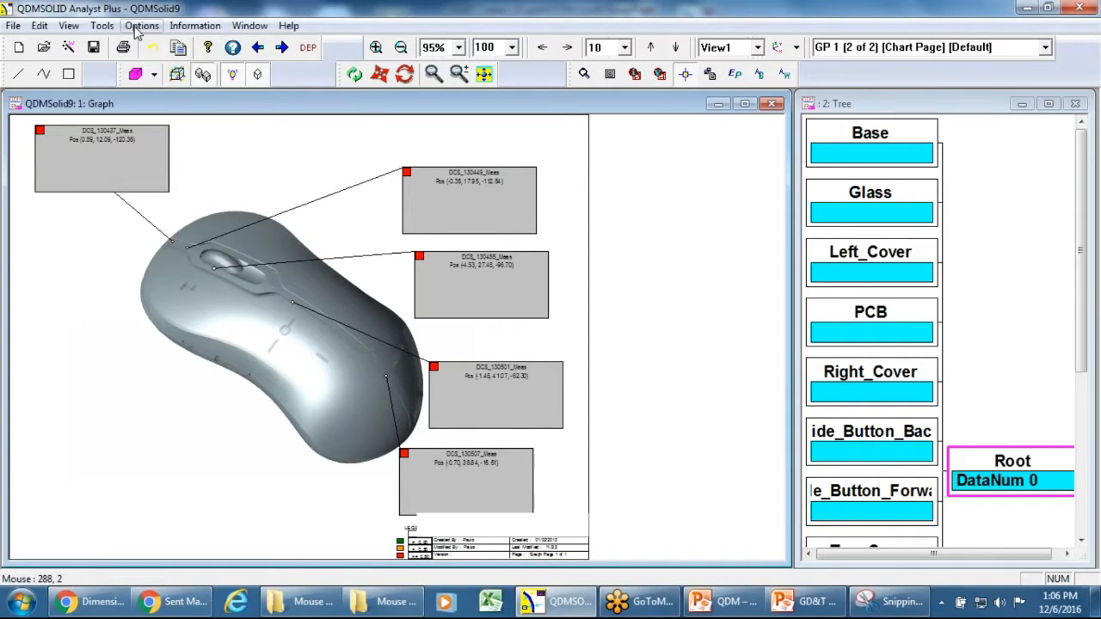
Step: Turn on the embedded image display in the Measurement Name chart settings
left_click(138, 26)
mouse_move(185, 94)
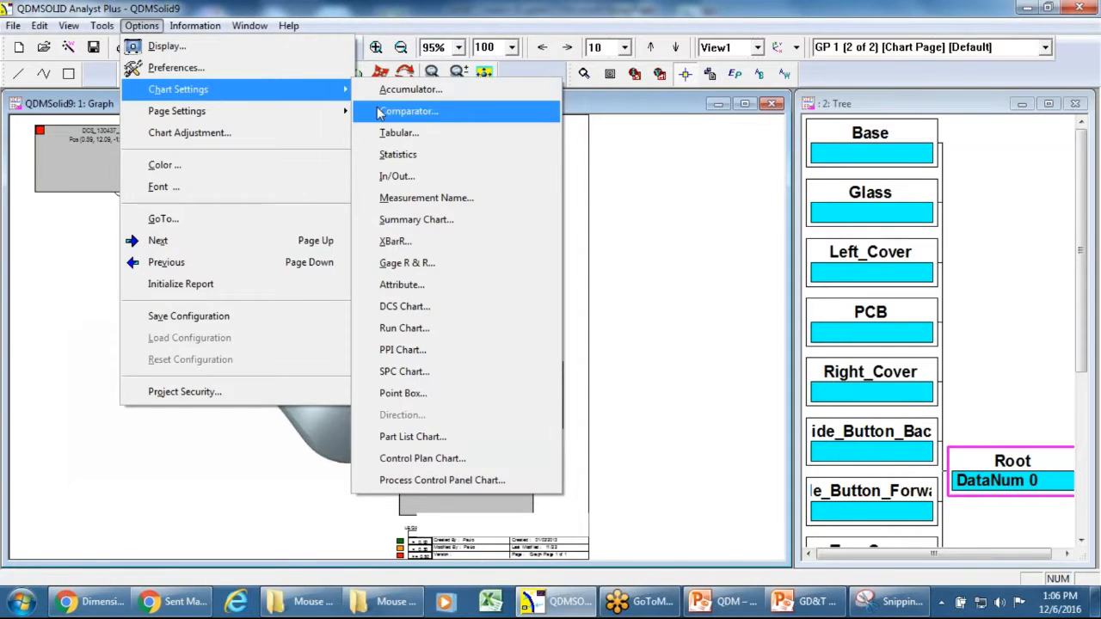
left_click(402, 198)
left_click(496, 346)
left_click(513, 380)
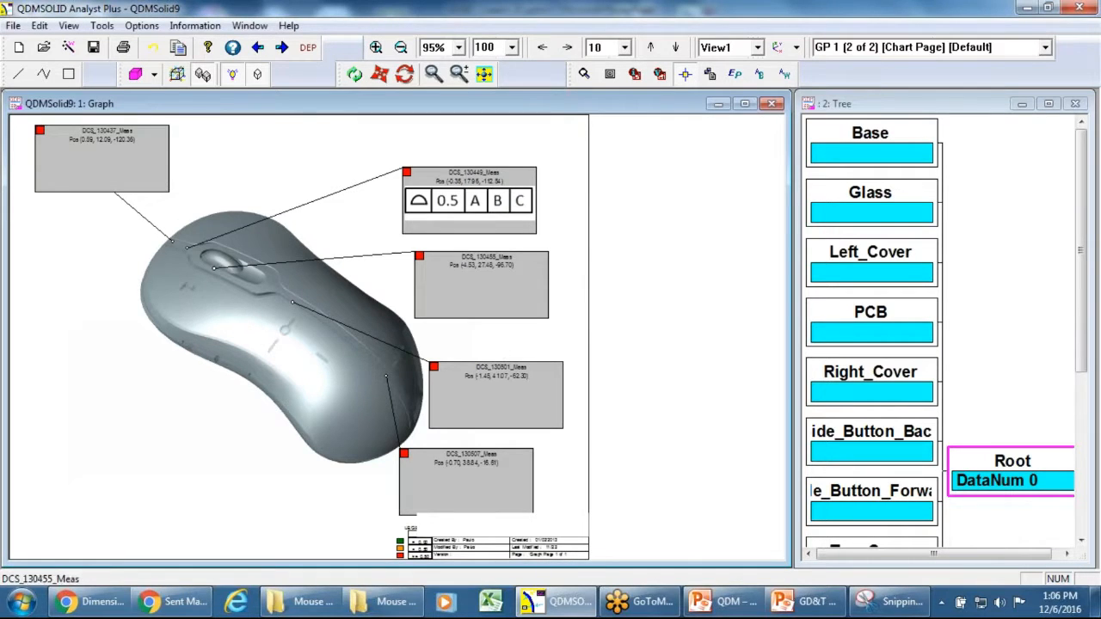
Step: Add the clipboard image of the 0.5 profile frame to the wheel point's chart
right_click(496, 300)
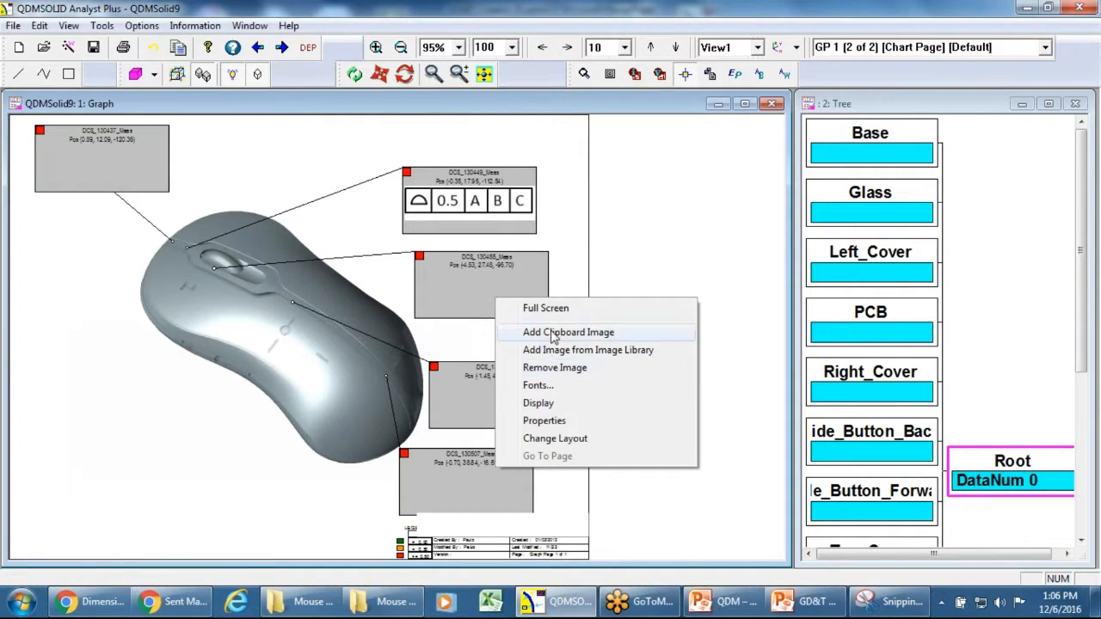
left_click(553, 334)
right_click(492, 410)
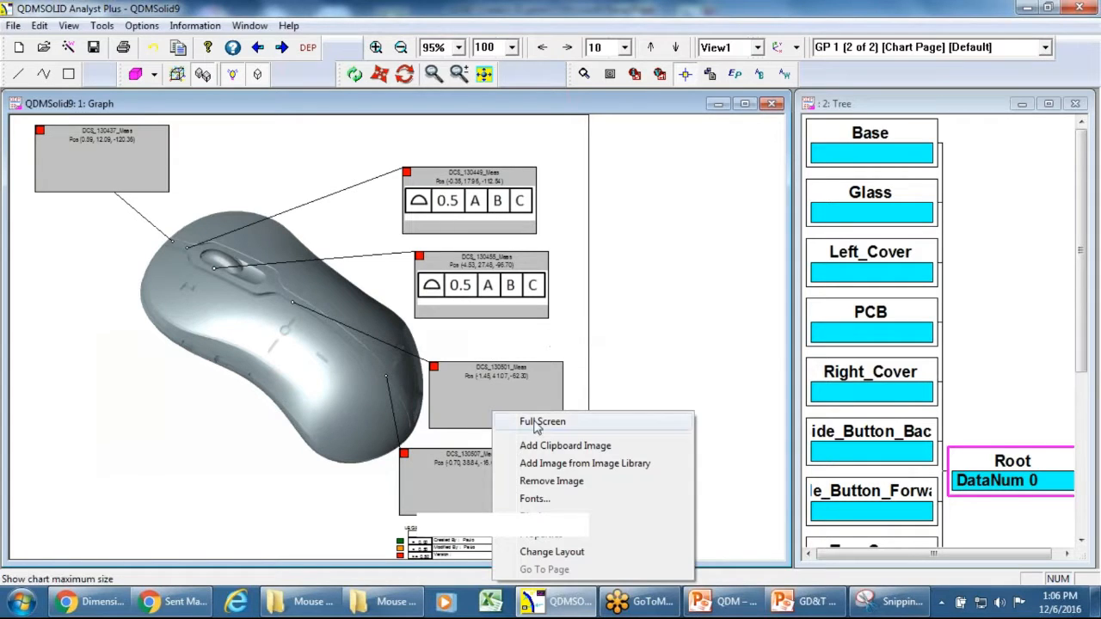
Step: Switch to the GD&T Creator presentation and create a Surface Profile frame with tolerance 0.75 and datums A, B and C
left_click(821, 604)
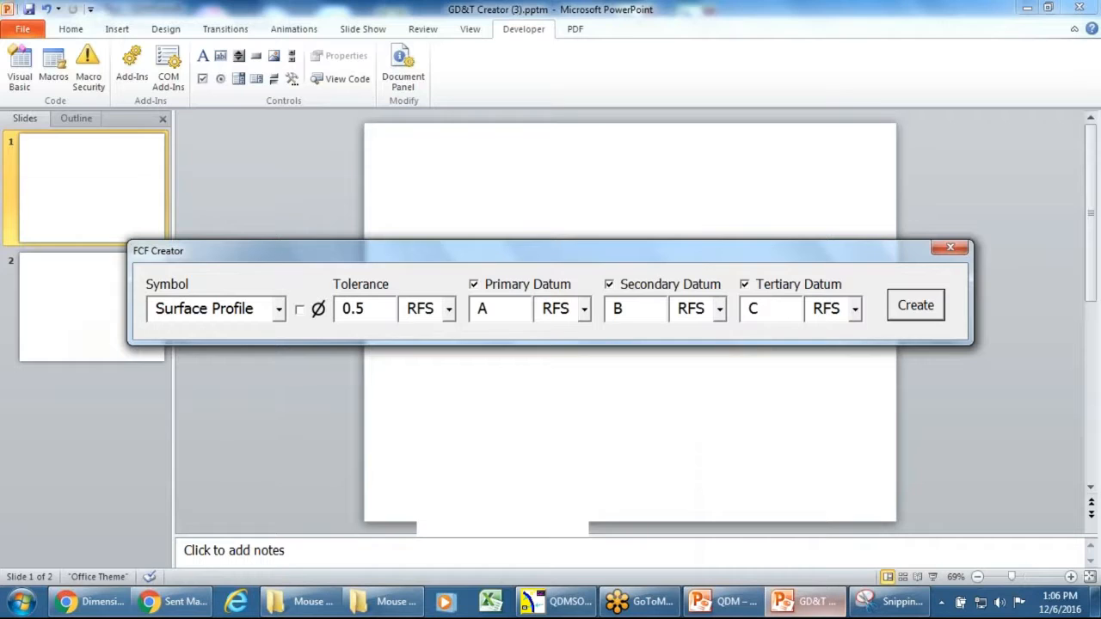
left_click(385, 308)
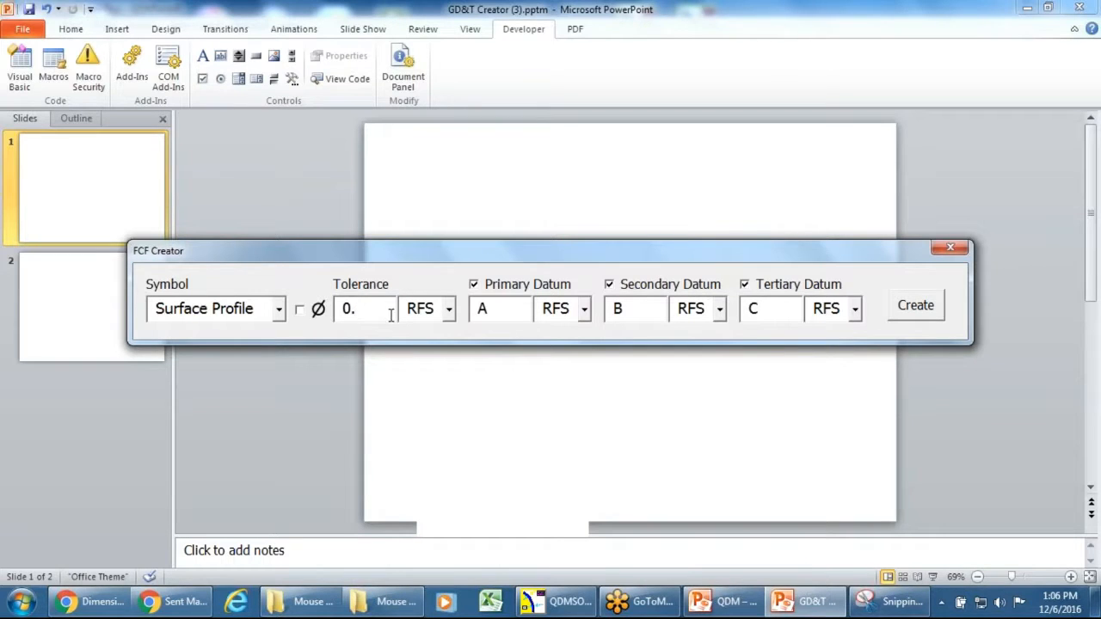
left_click(914, 314)
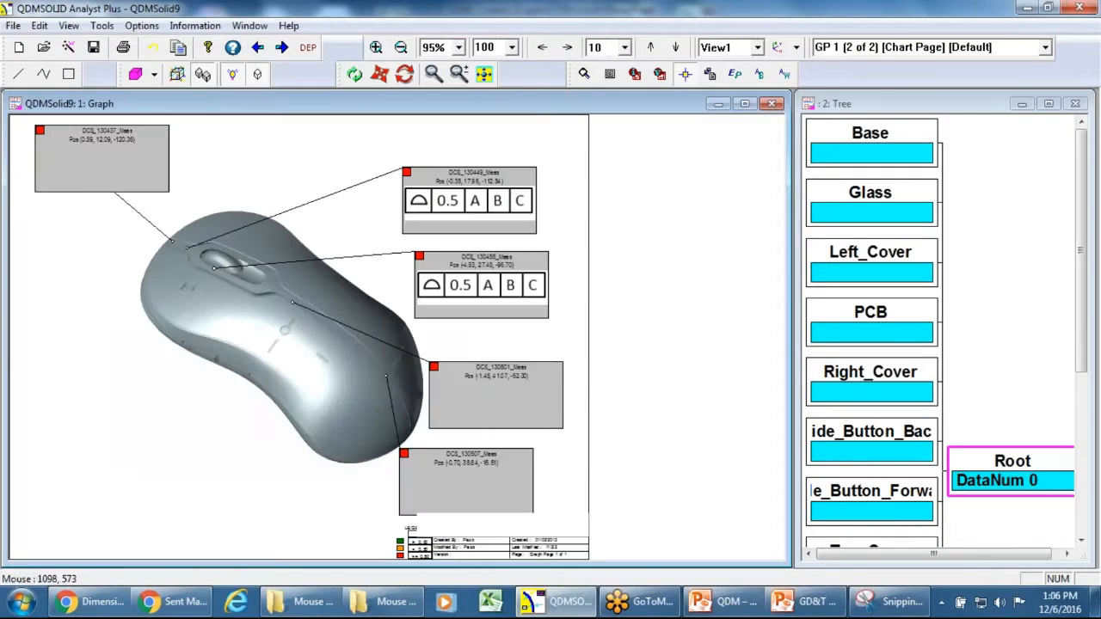
Step: Add the 0.75 profile frame from the clipboard to the charts of the points behind the wheel, at the rear and on the front edge
right_click(504, 407)
left_click(559, 442)
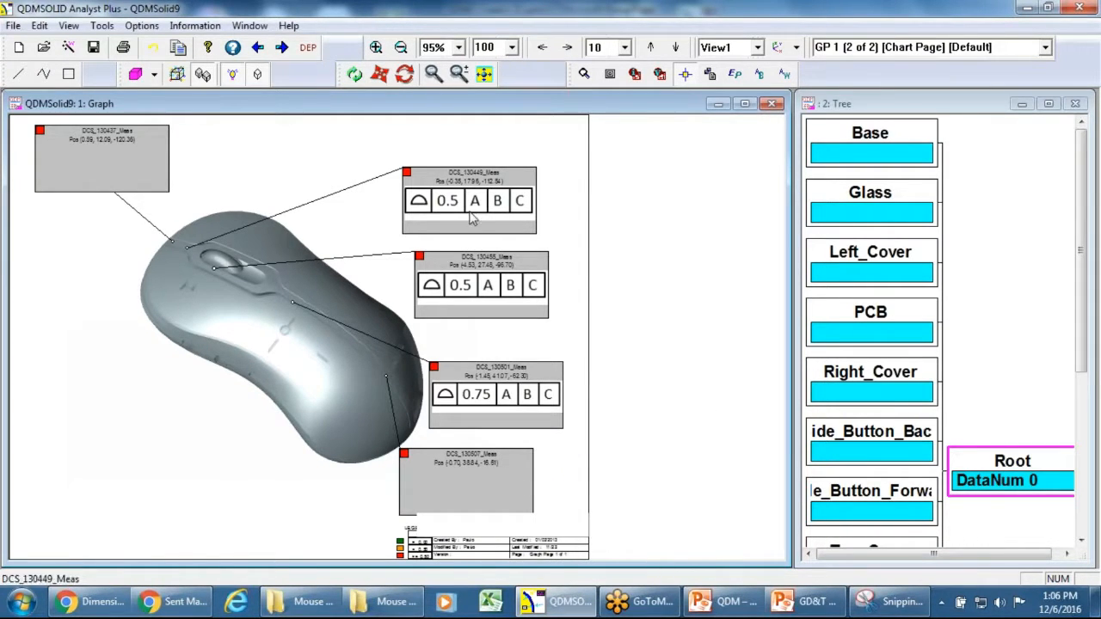
right_click(483, 483)
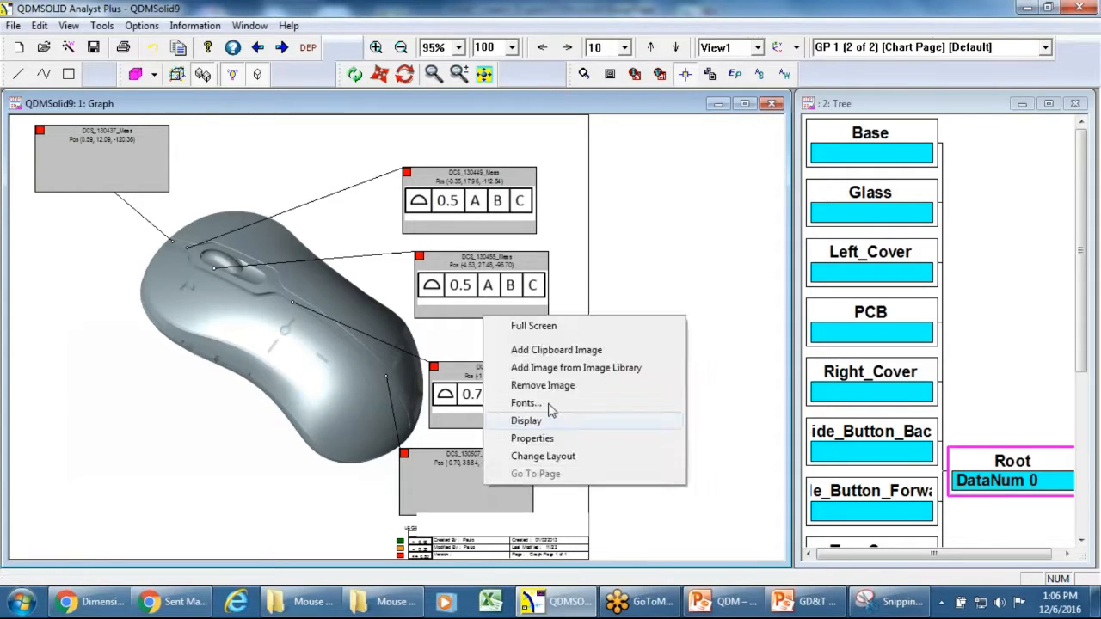
left_click(534, 350)
right_click(120, 162)
left_click(192, 197)
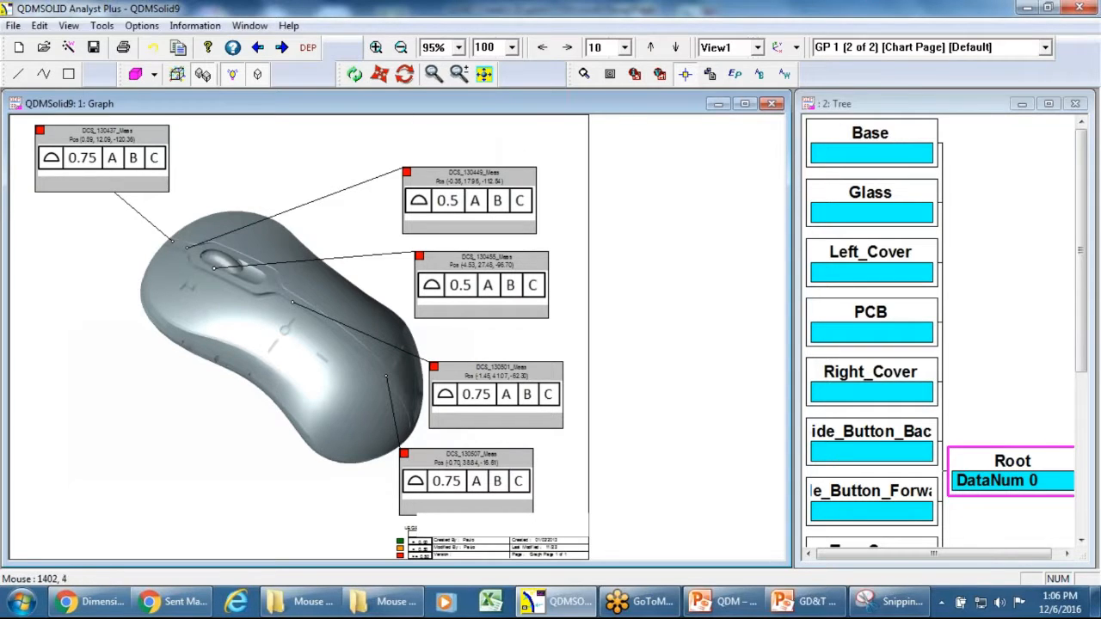
Step: Move the four charts right of the mouse upward and stagger them along the model's outline
left_click_drag(462, 203, 439, 168)
left_click_drag(472, 284, 474, 251)
left_click_drag(501, 383, 509, 324)
left_click_drag(488, 461, 518, 419)
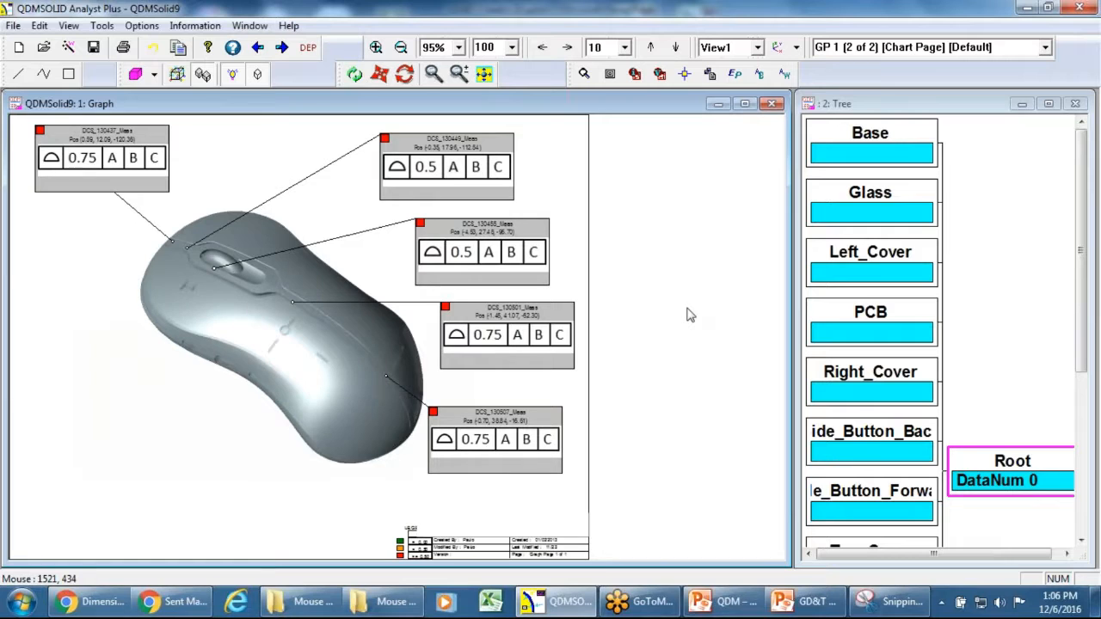
Step: Page through the template and examine the available custom export formats
left_click(276, 49)
left_click(276, 49)
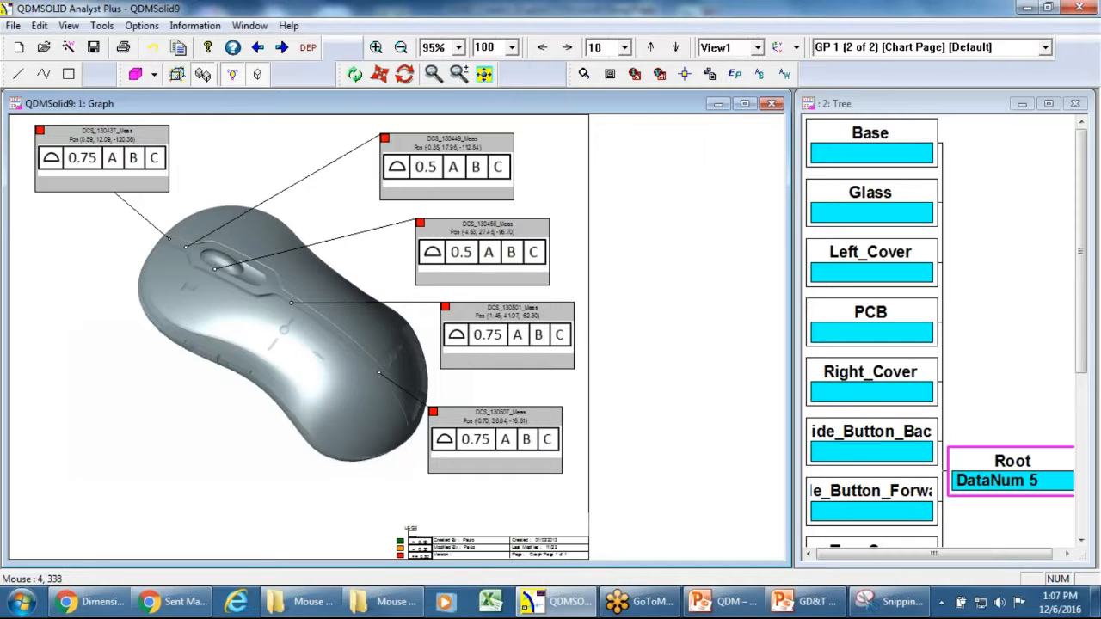
left_click(13, 26)
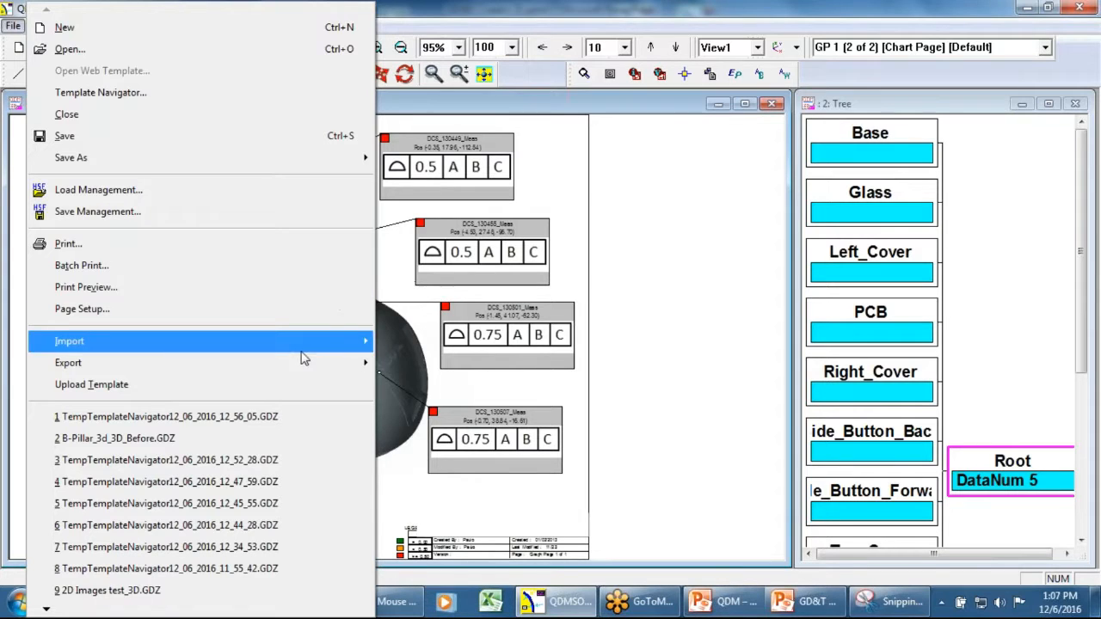
mouse_move(306, 361)
mouse_move(477, 435)
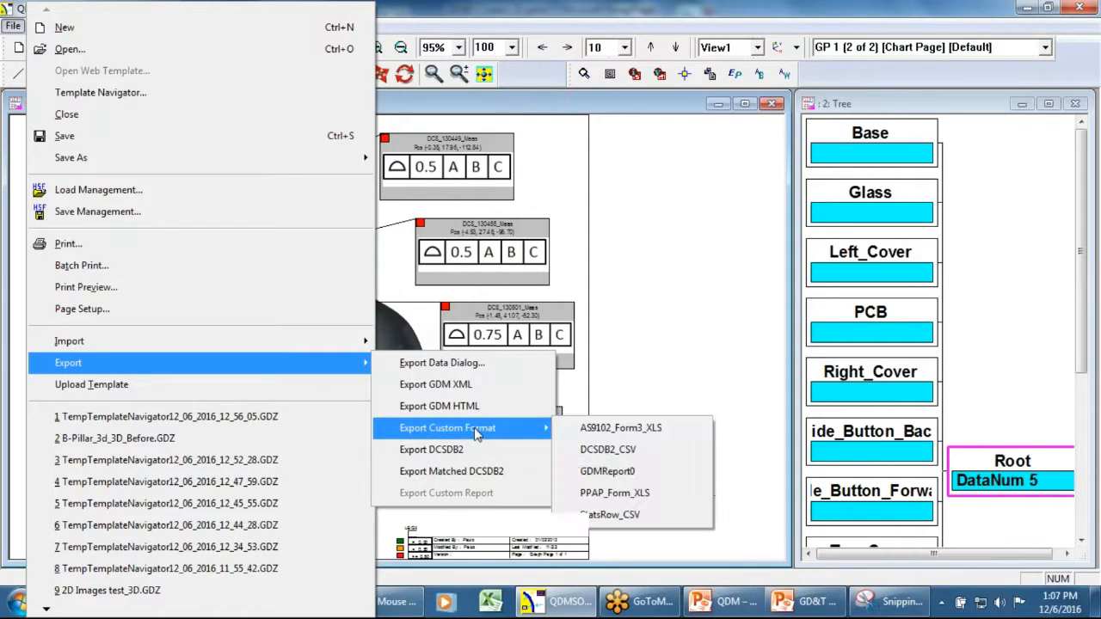
left_click(628, 356)
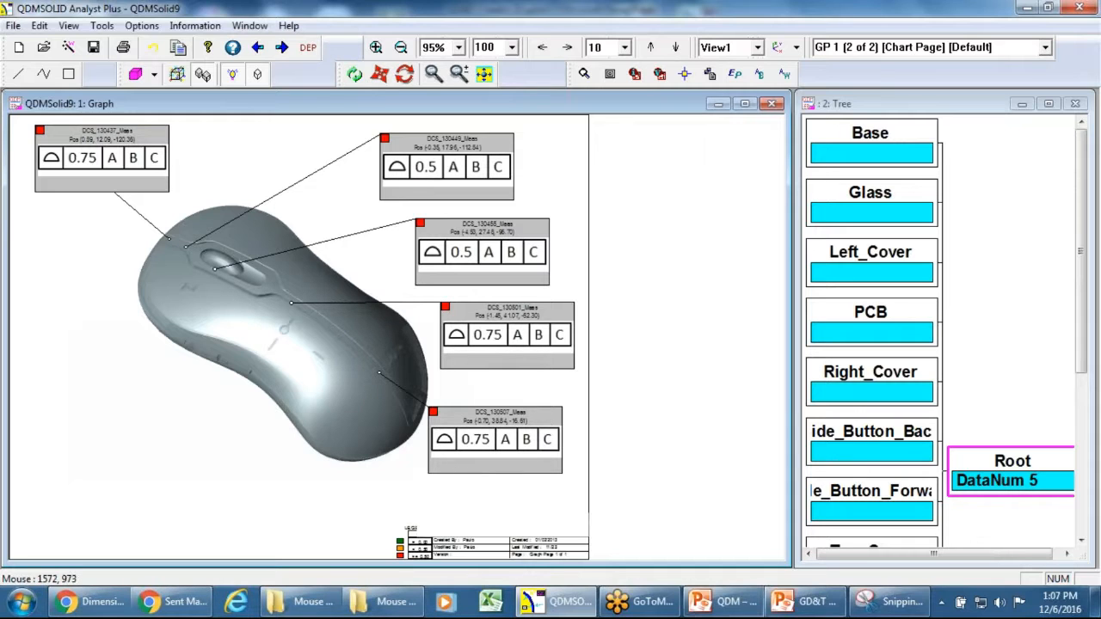
Step: Check the GD&T Creator form, and switch to the QDM – 3DCS presentation to show the Measurement Plan Generator slide
left_click(798, 605)
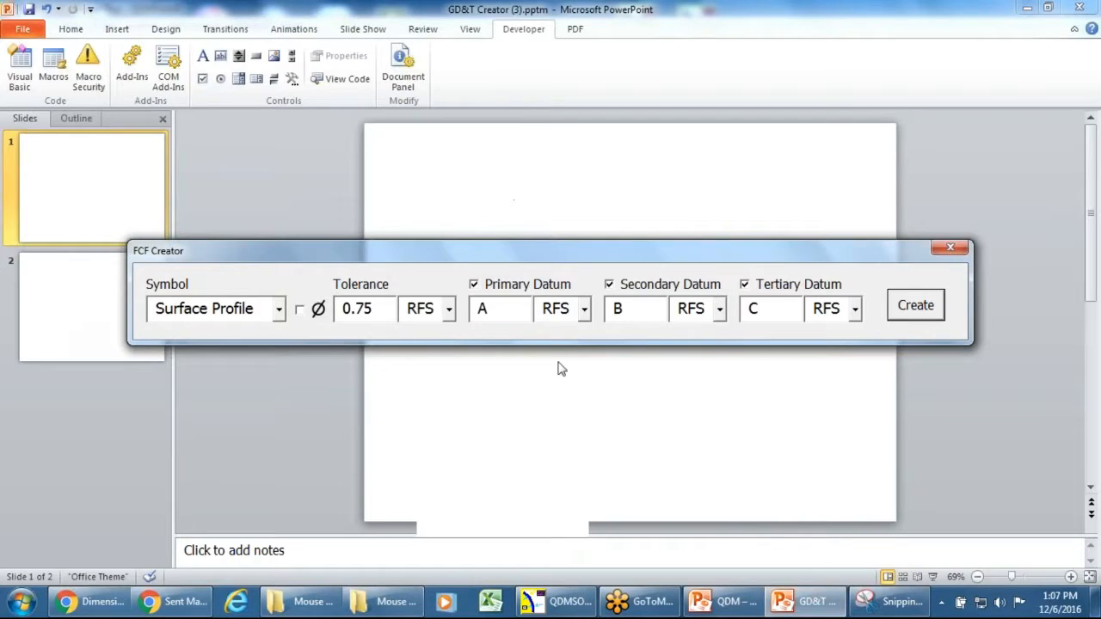
left_click(725, 601)
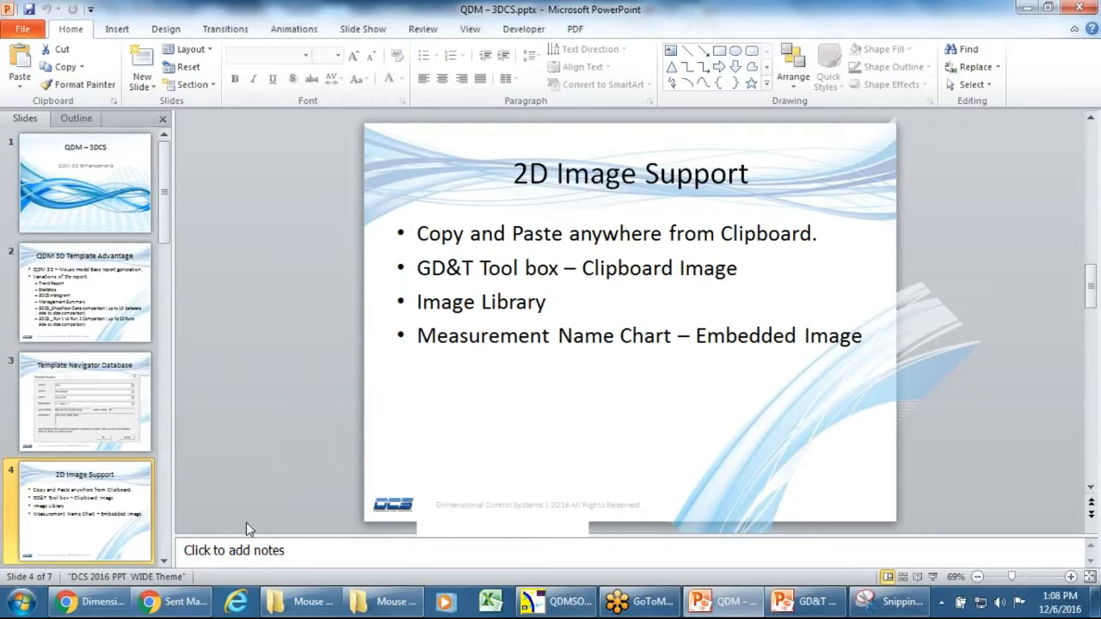
scroll(143, 449, "down", 3)
left_click(116, 290)
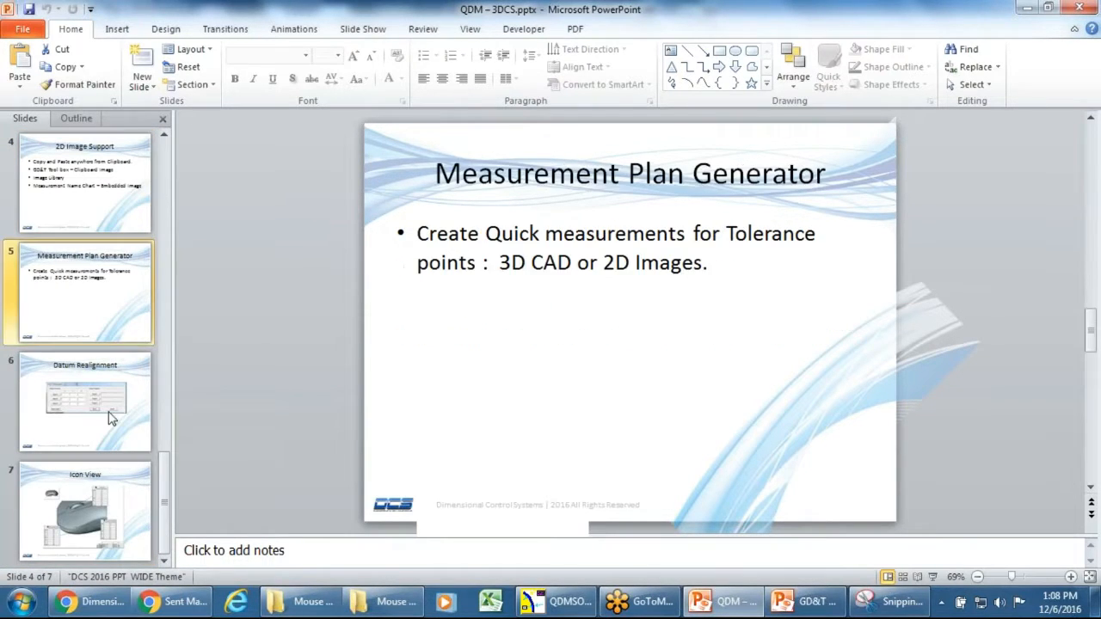
Step: View the Datum Realignment and Icon View slides, and return to the Datum Realignment slide
left_click(111, 418)
left_click(131, 495)
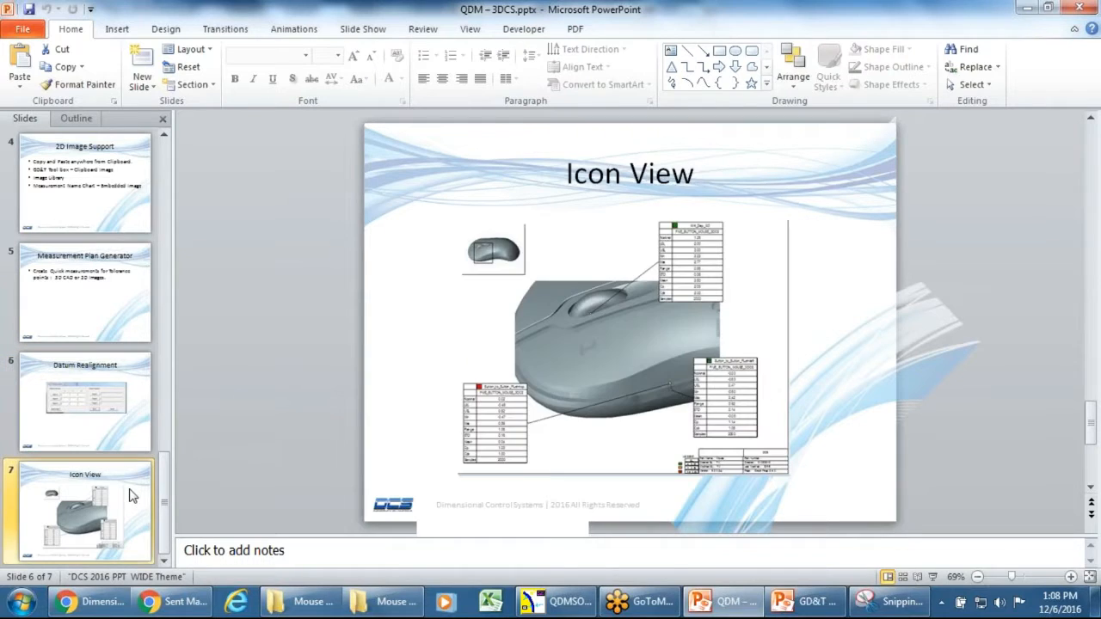
left_click(138, 381)
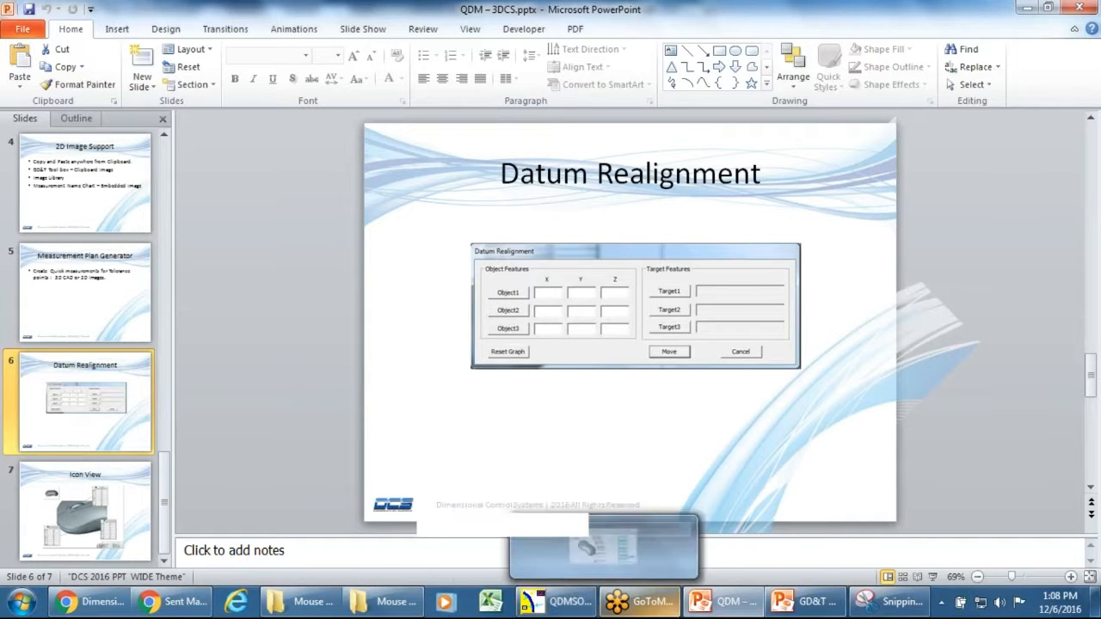
Step: Switch to QDMSOLID, close the mouse template without saving, and open the recent file B-Pillar_3d_3D_Before.GDZ
left_click(555, 606)
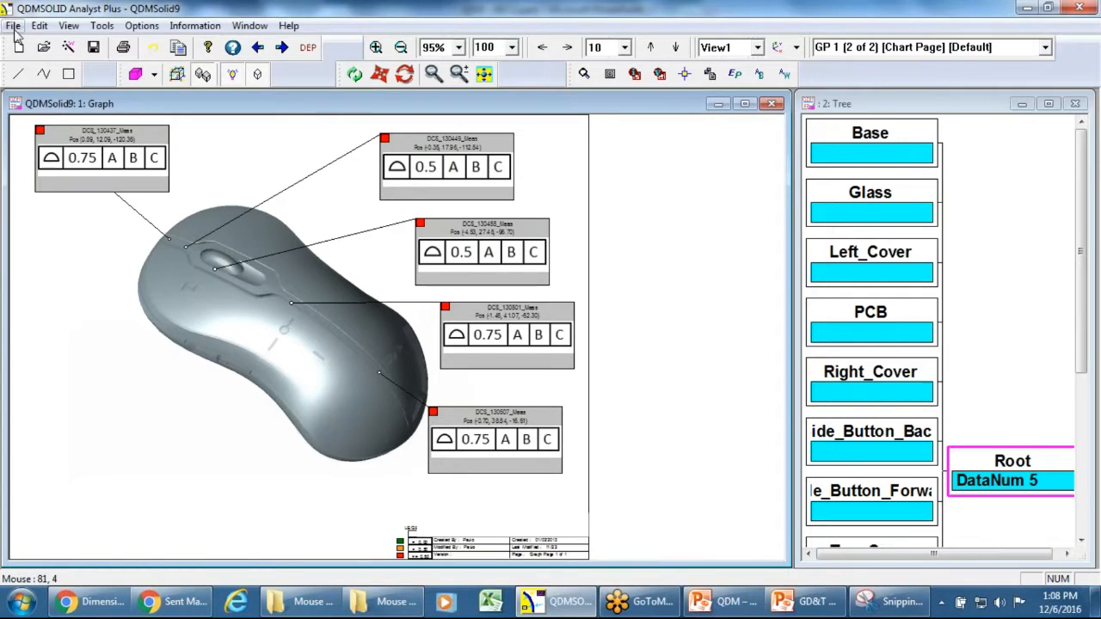
left_click(14, 26)
left_click(75, 119)
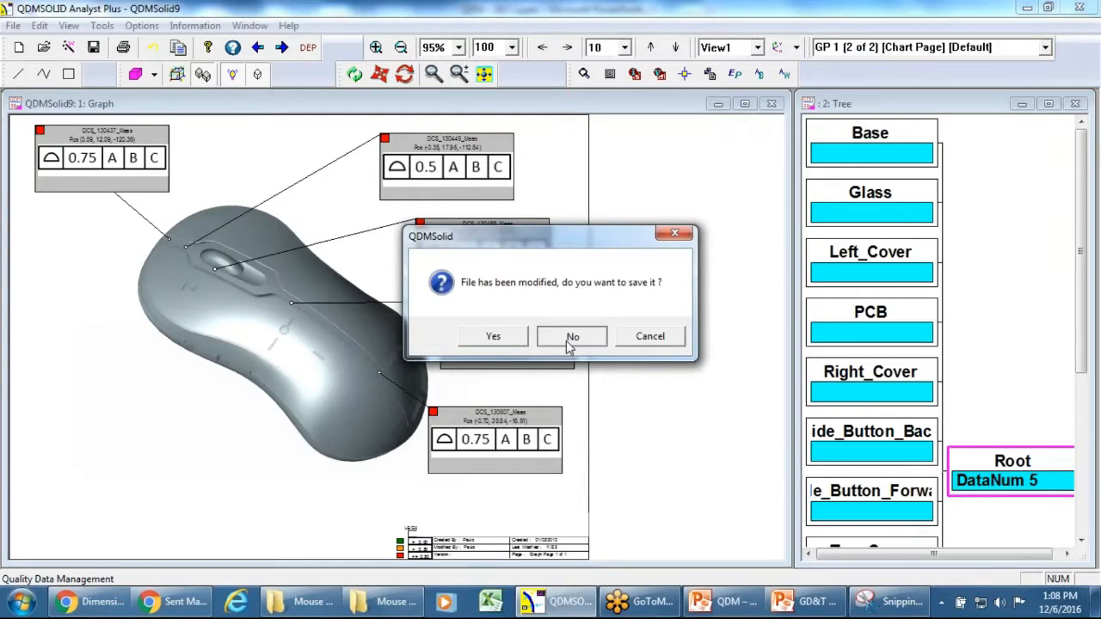
left_click(571, 337)
left_click(14, 26)
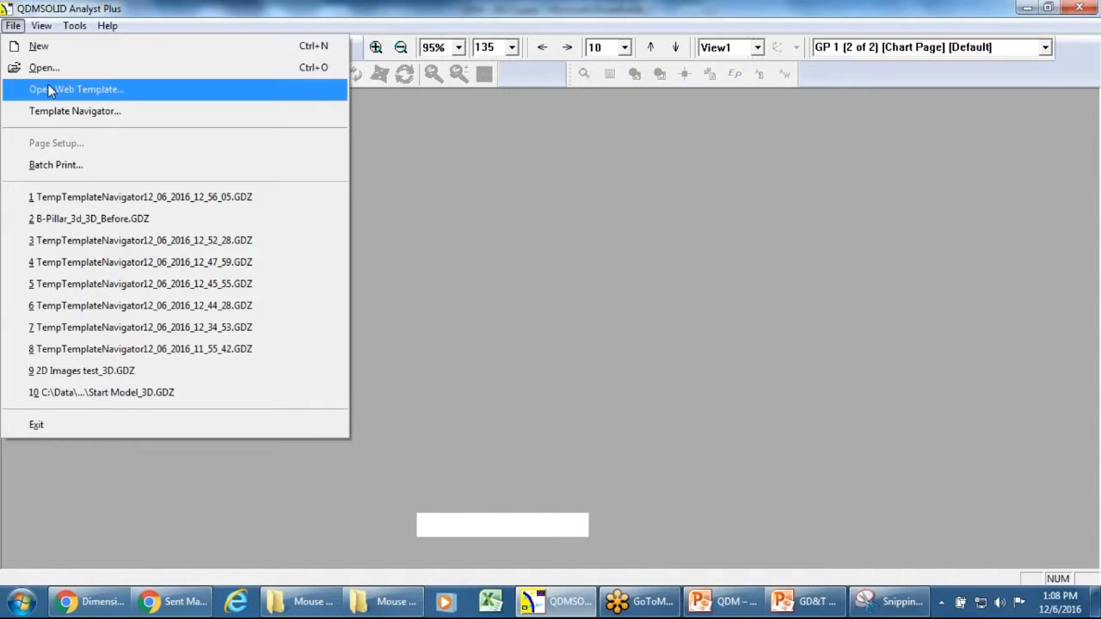
left_click(86, 218)
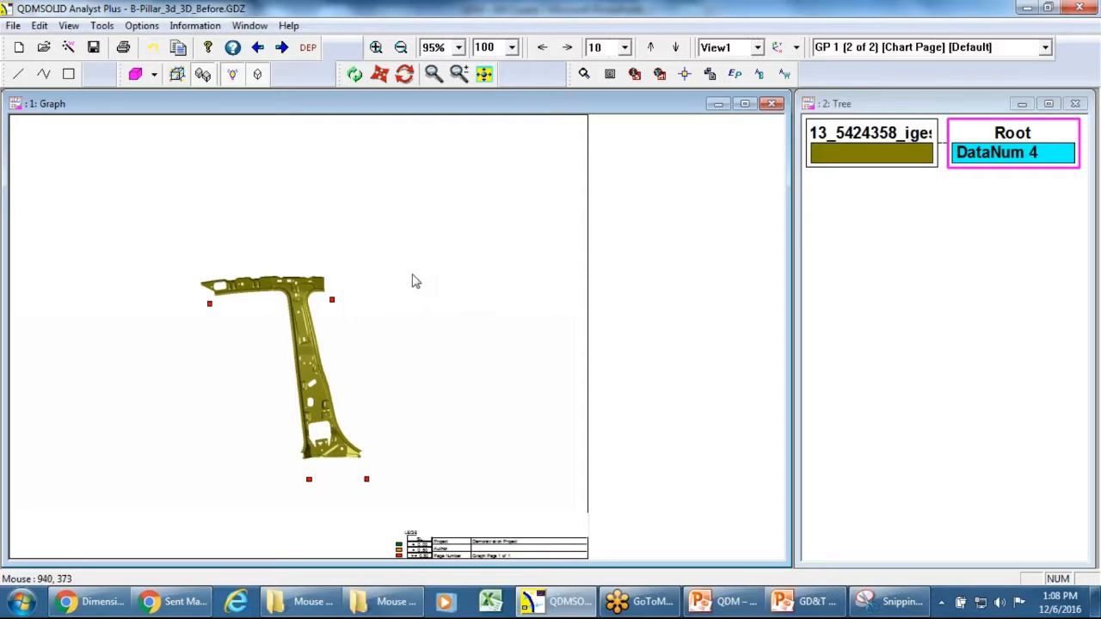
Step: Start a Datum Realignment and pair the pointed tip of the pillar's upper rail with target Right_Top_Meas
left_click(40, 25)
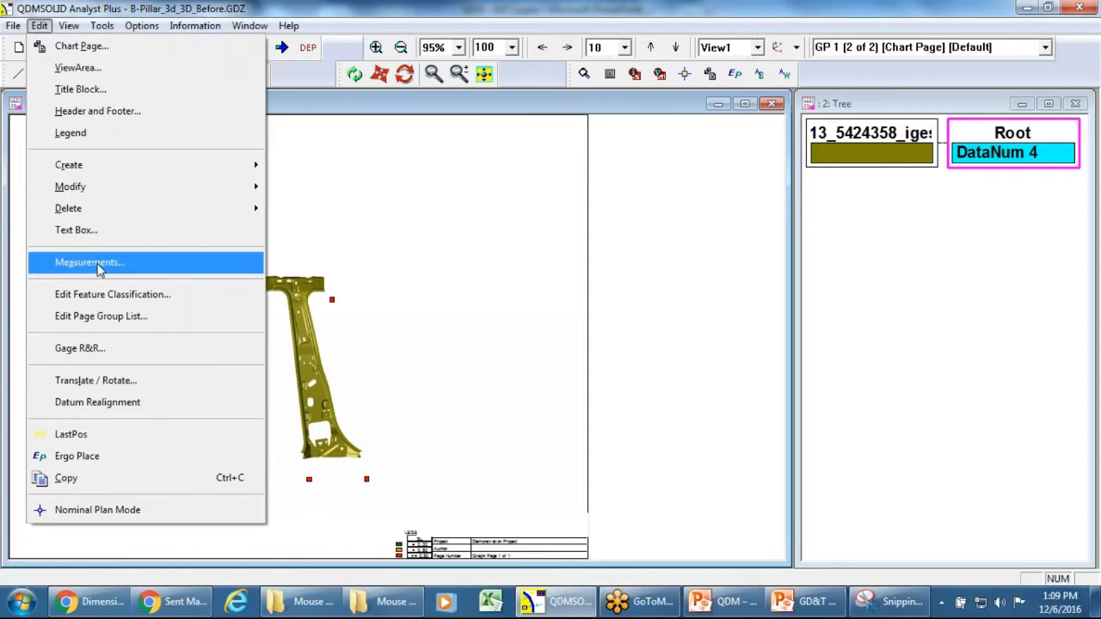
left_click(99, 403)
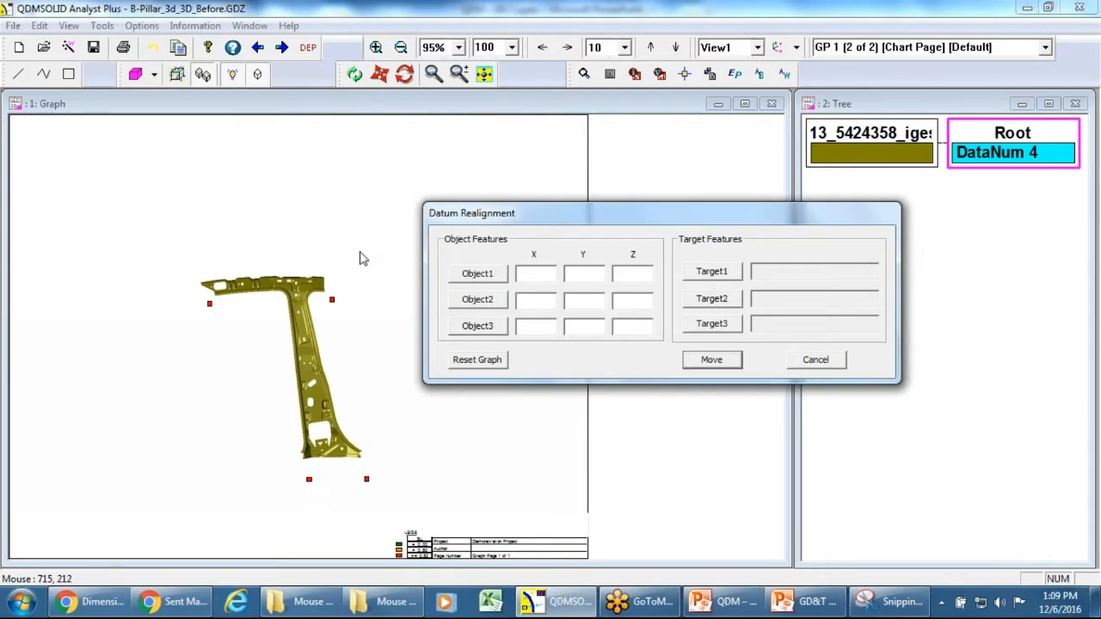
left_click(478, 277)
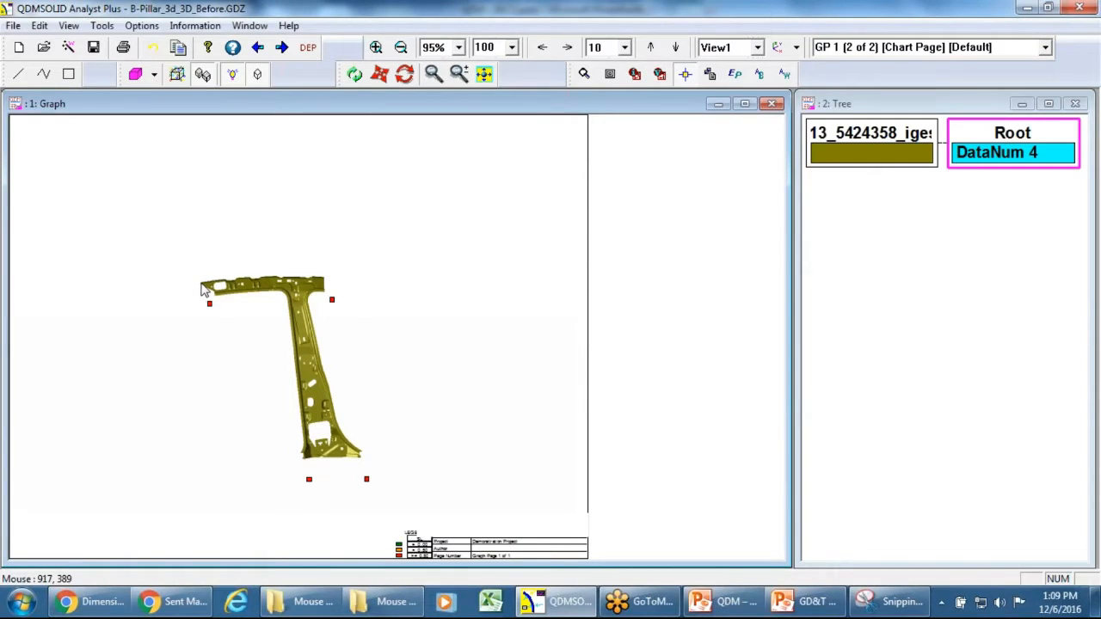
left_click(203, 289)
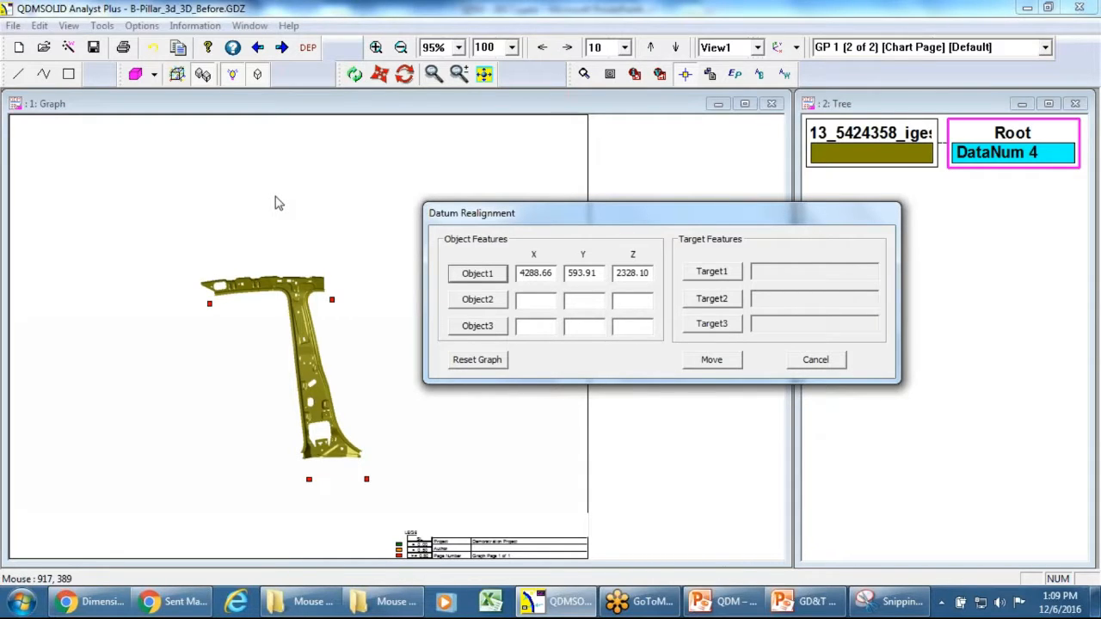
left_click(711, 273)
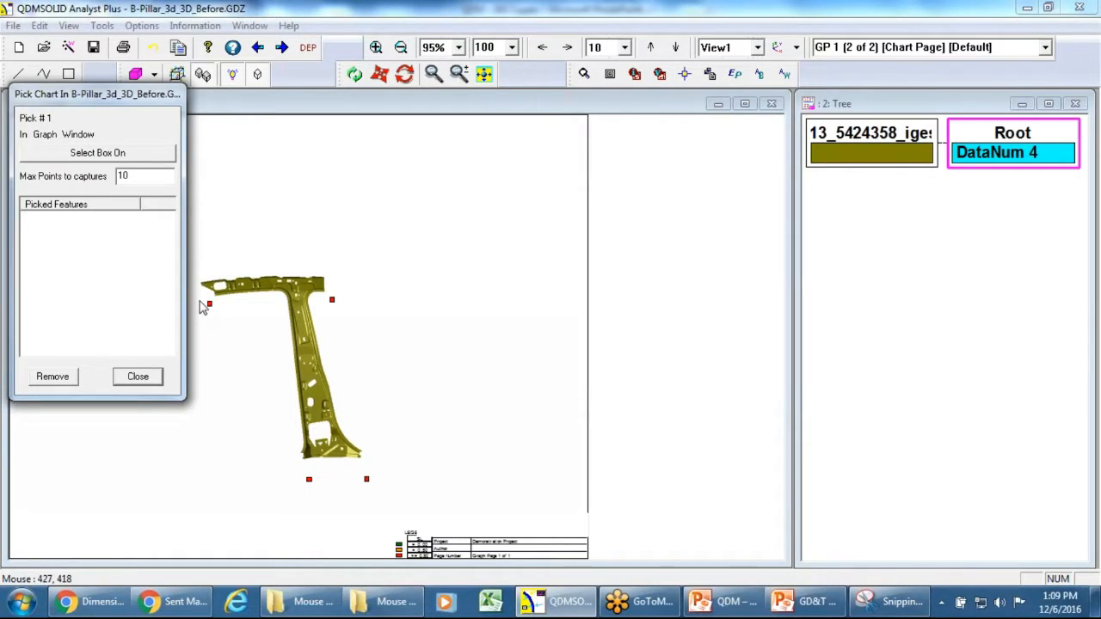
left_click(210, 303)
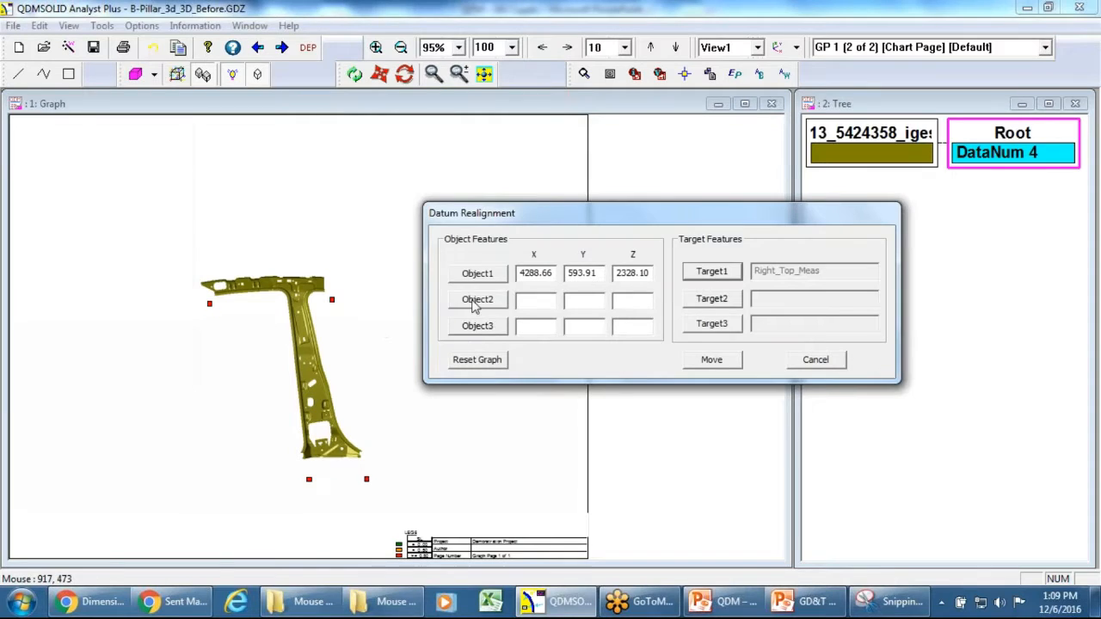
Step: Pair the square end of the pillar's upper rail, as the second object point, with target Left_Top_Meas
left_click(479, 299)
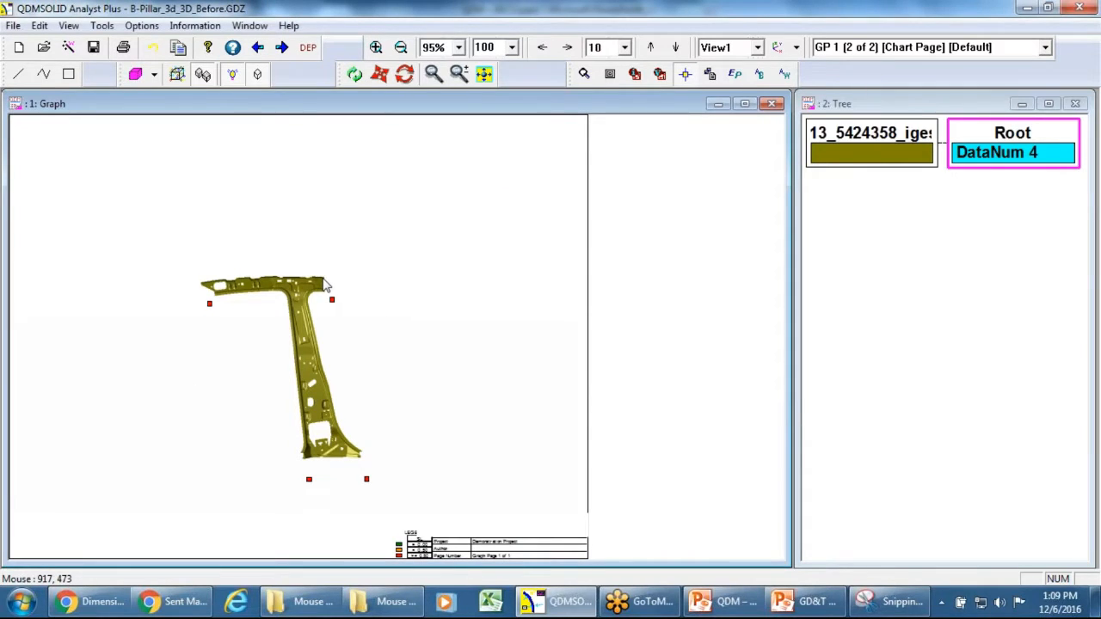
left_click(326, 287)
left_click(712, 299)
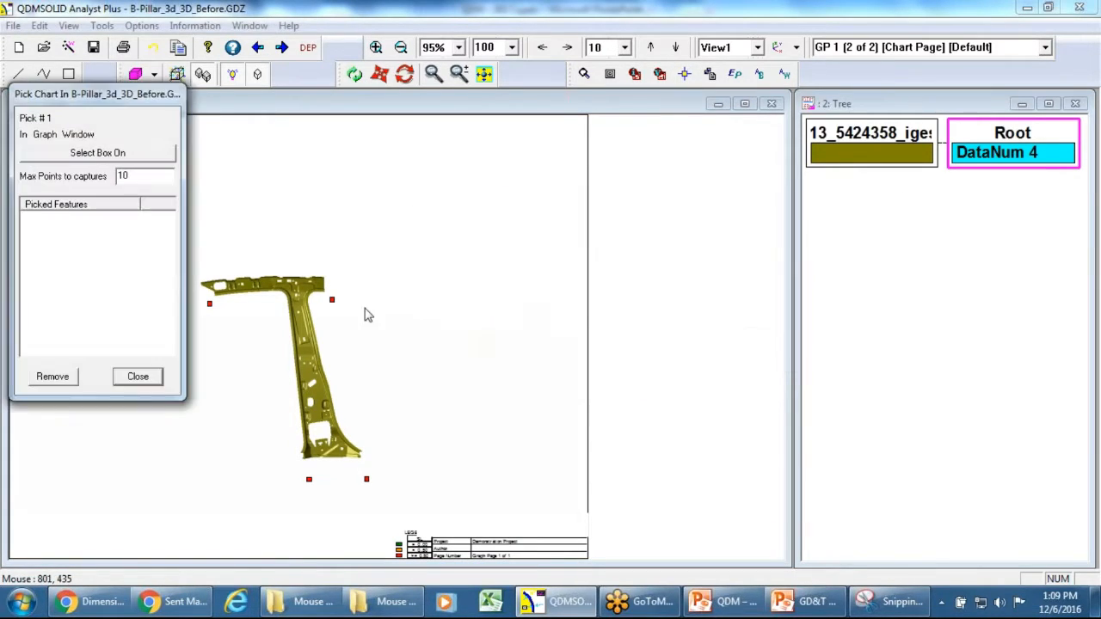
left_click(331, 300)
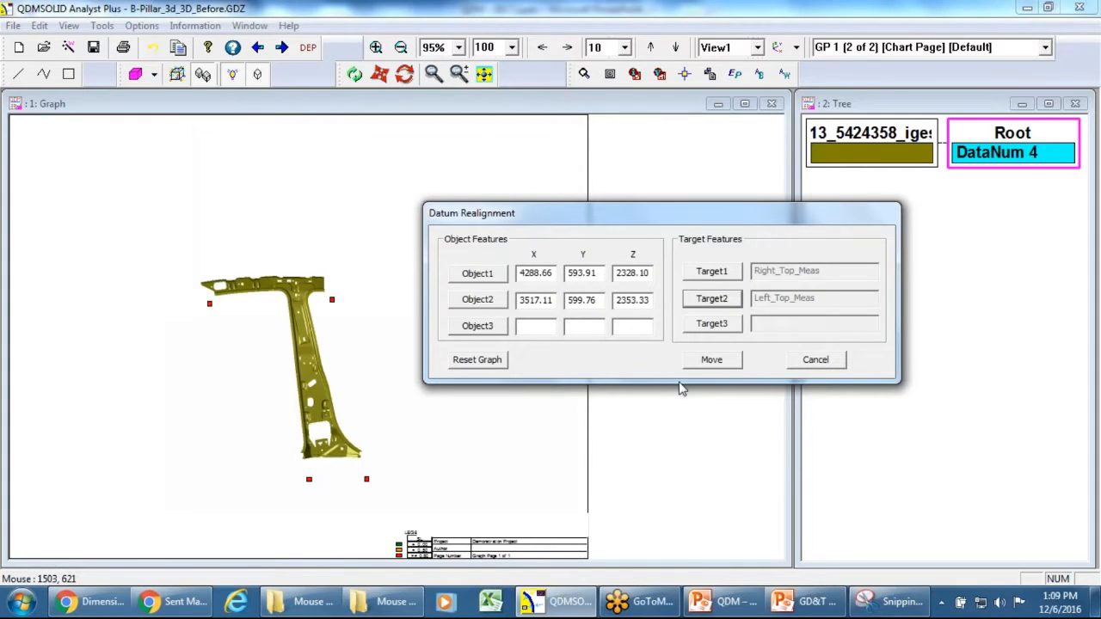
Step: Pair the flared lower corner of the pillar, as the third object point, with target Left_Bottom_Meas
left_click(478, 327)
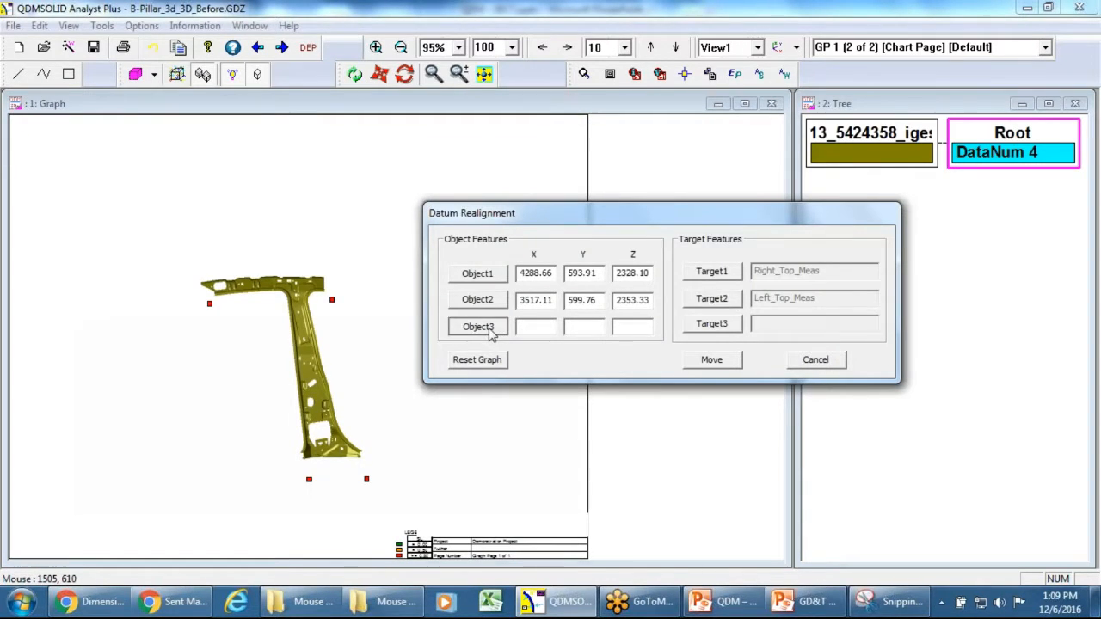
left_click(361, 463)
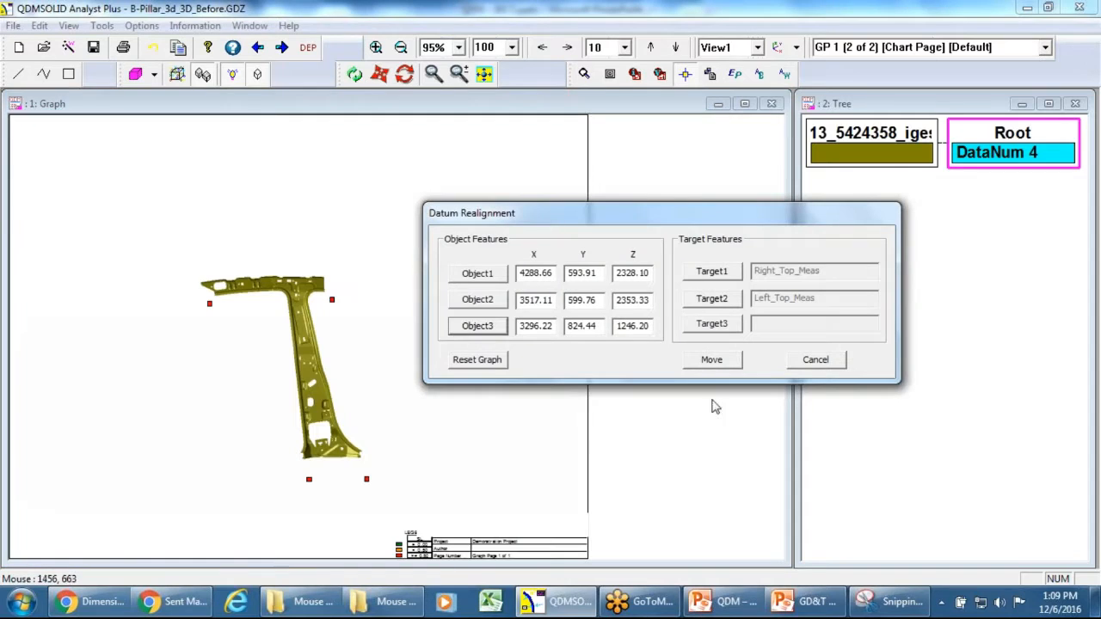
left_click(715, 322)
left_click(357, 480)
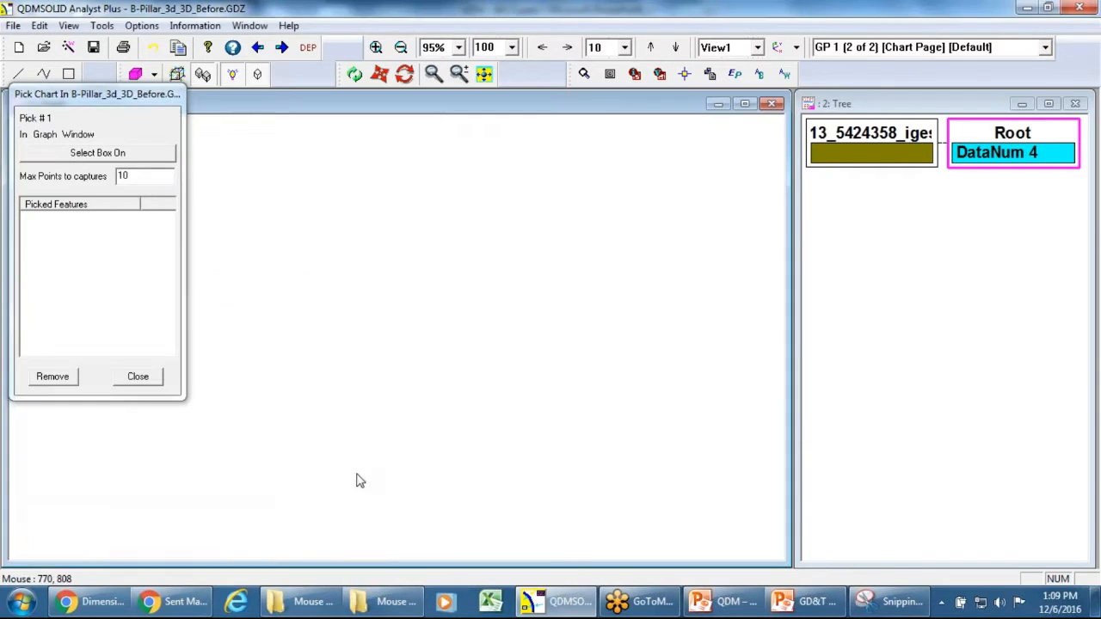
Step: Move the B-pillar onto the three target measurements and fit the realigned part to the graph page
left_click(713, 367)
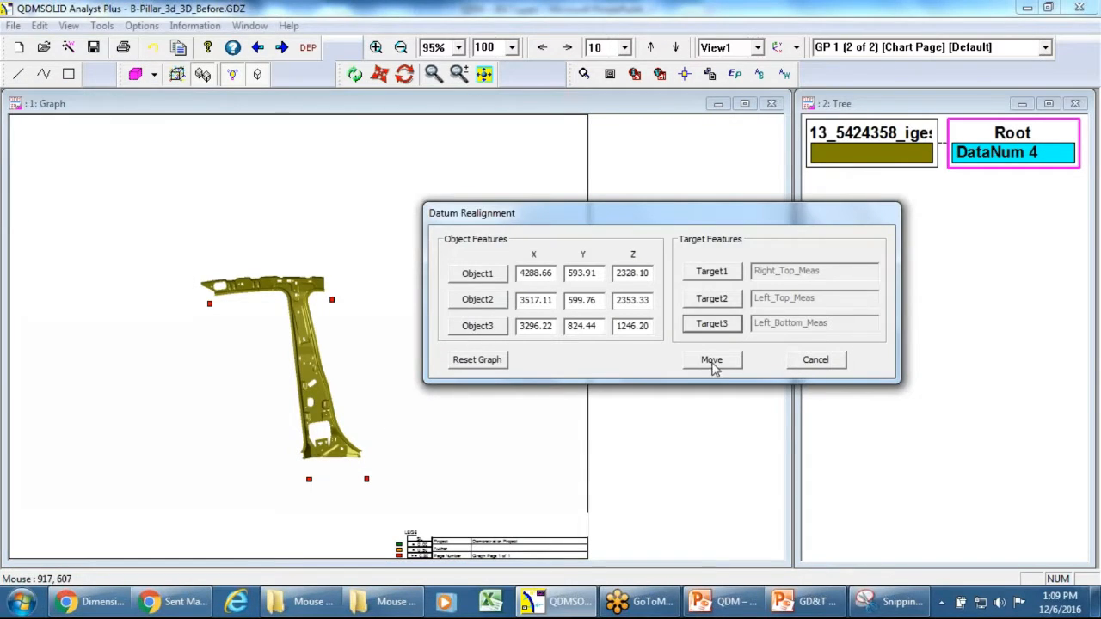
left_click(714, 366)
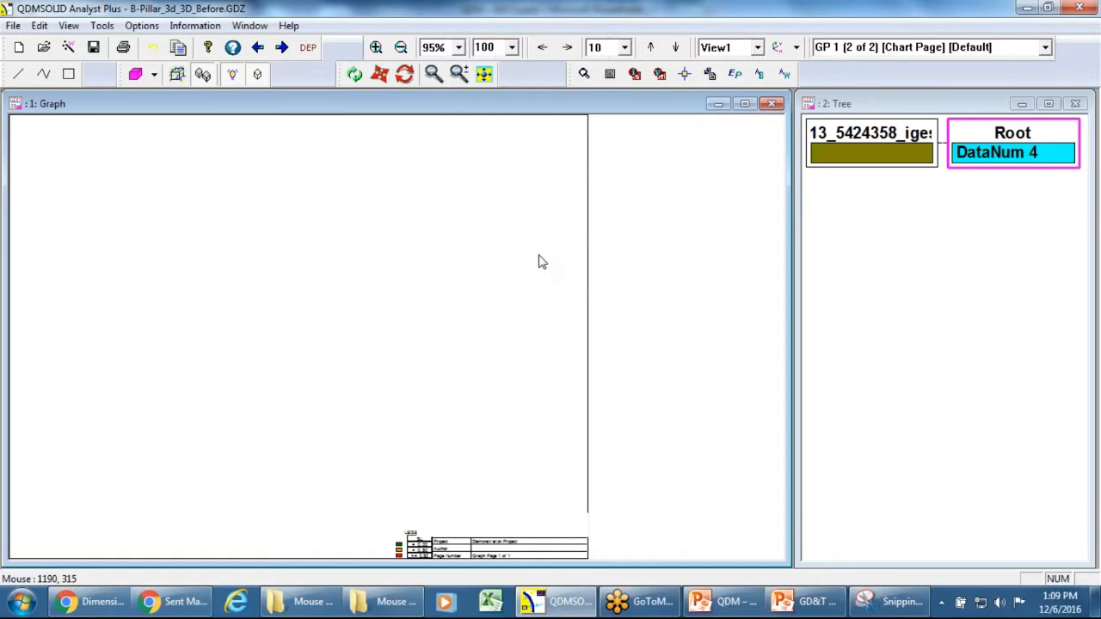
left_click(485, 76)
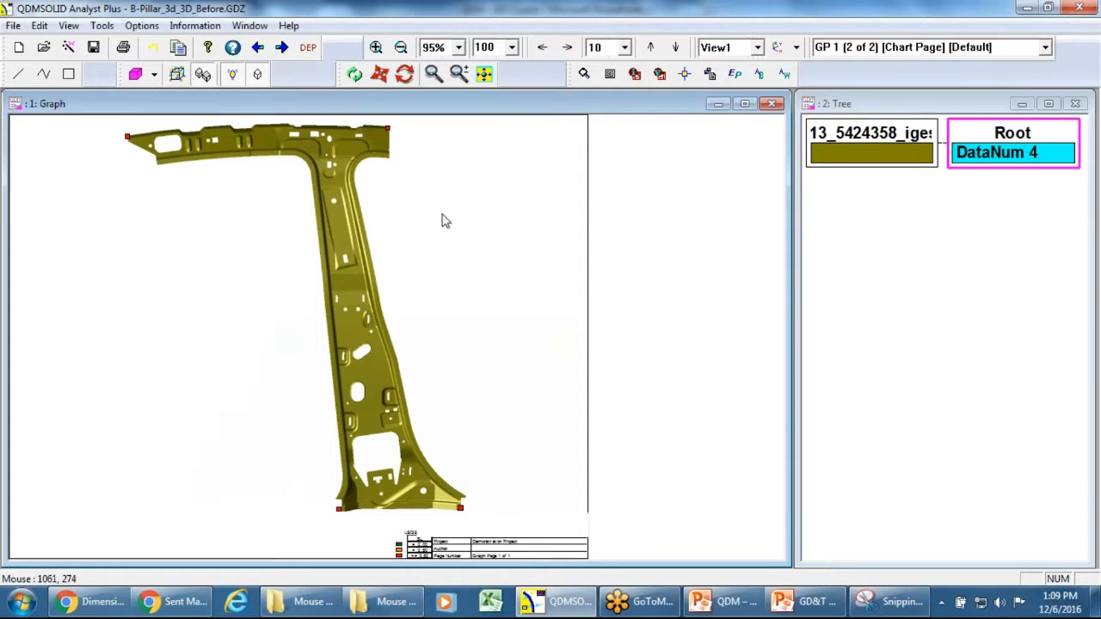
left_click(281, 47)
left_click(281, 47)
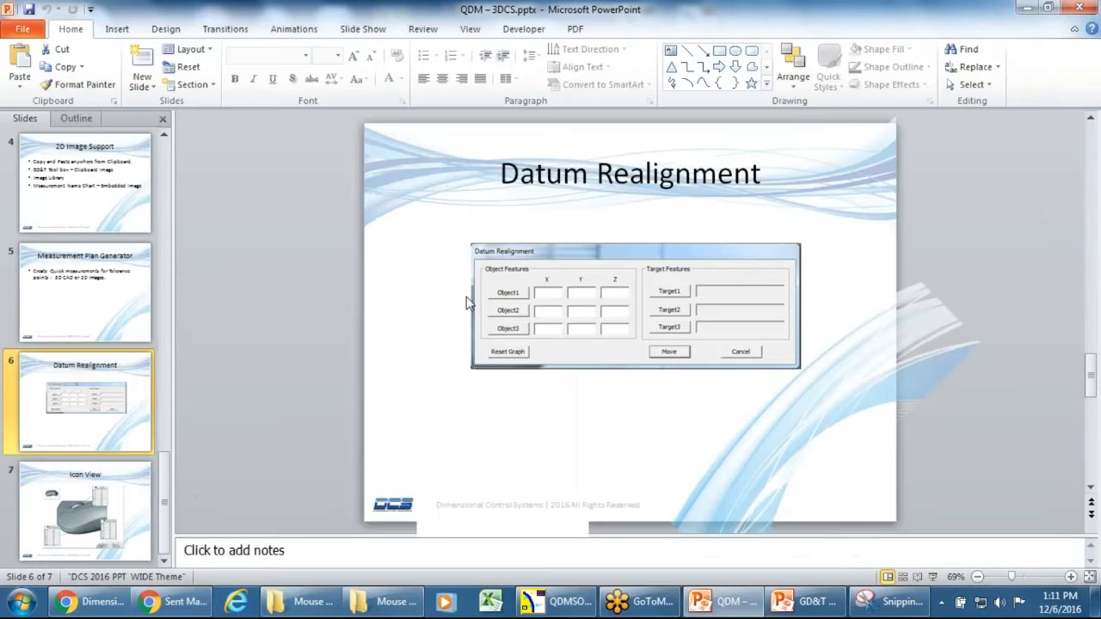
Step: Show the QDM 3D Template Advantage slide of the presentation
left_click_drag(164, 506, 181, 193)
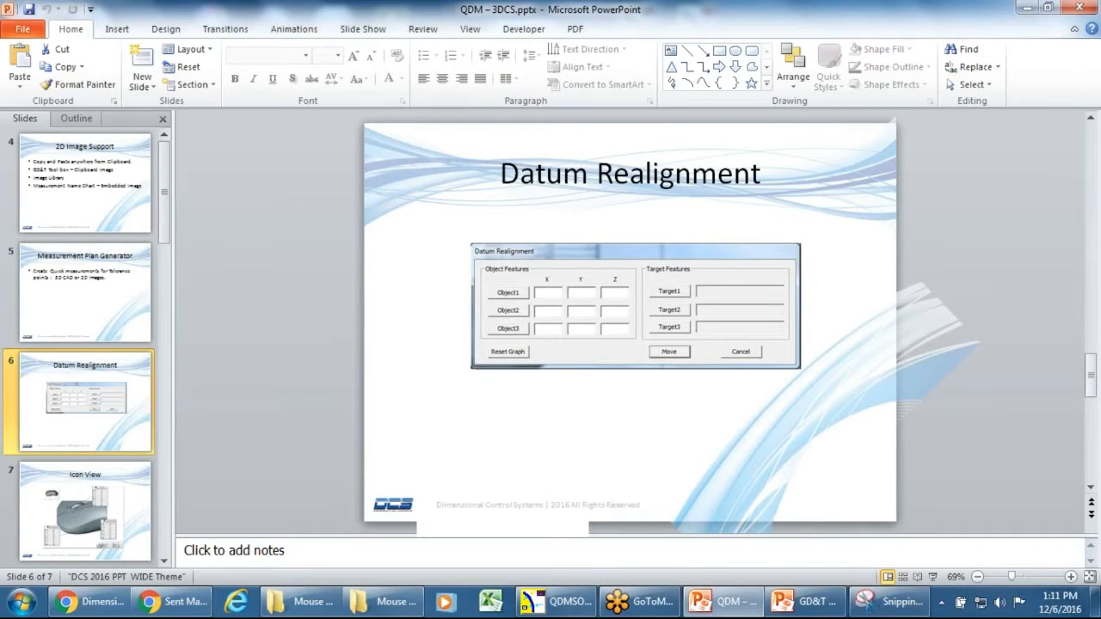
left_click(144, 258)
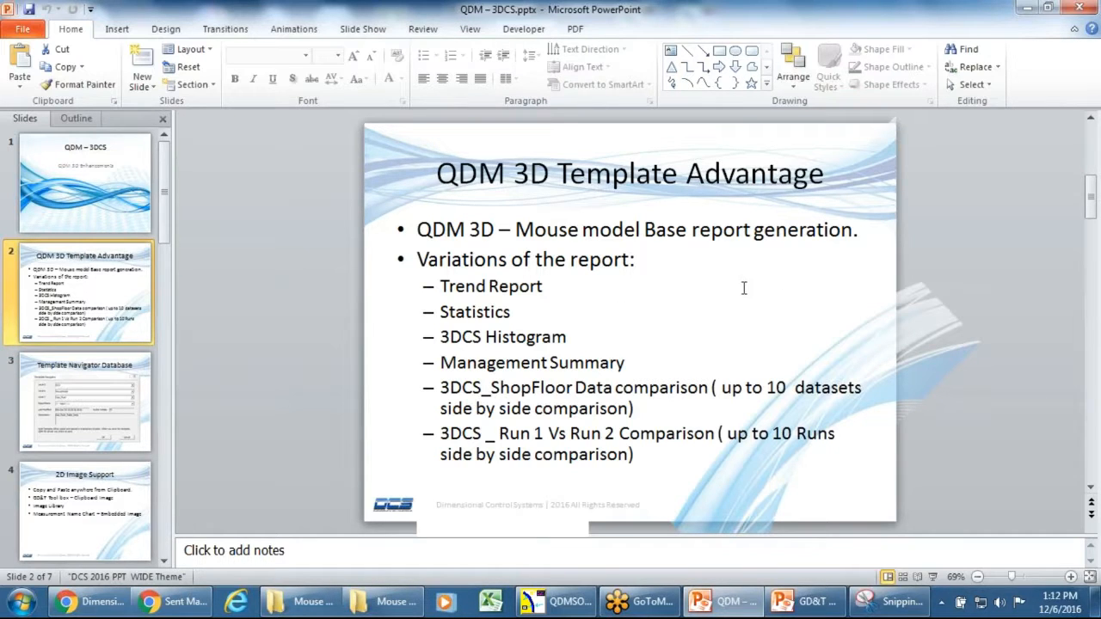
Step: Switch to QDMSOLID and close the B-pillar template without saving it
left_click(563, 601)
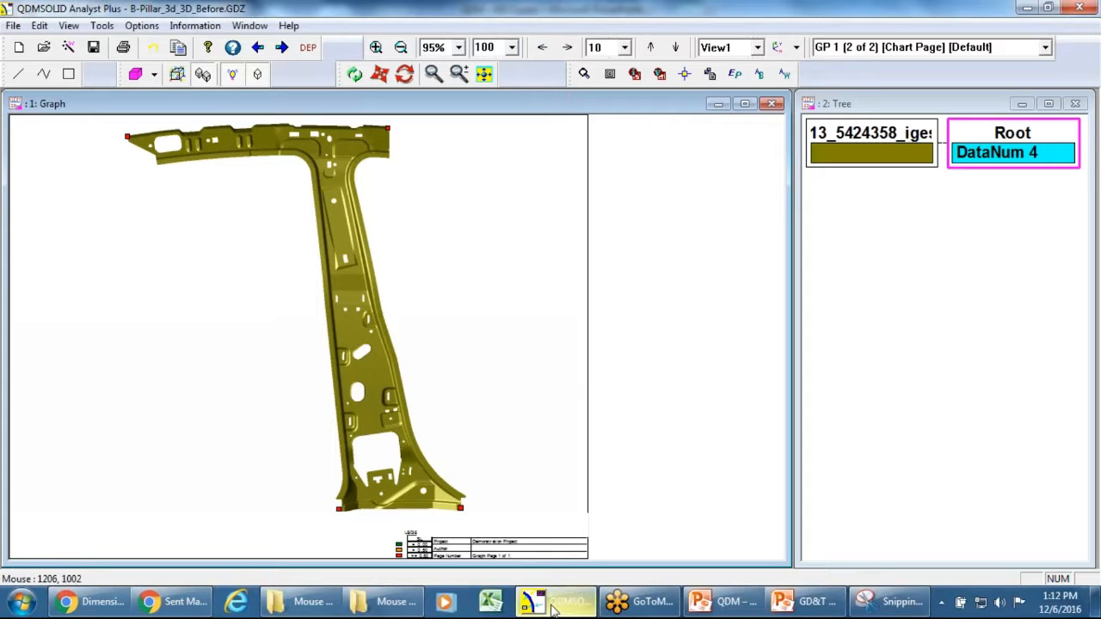
mouse_move(555, 609)
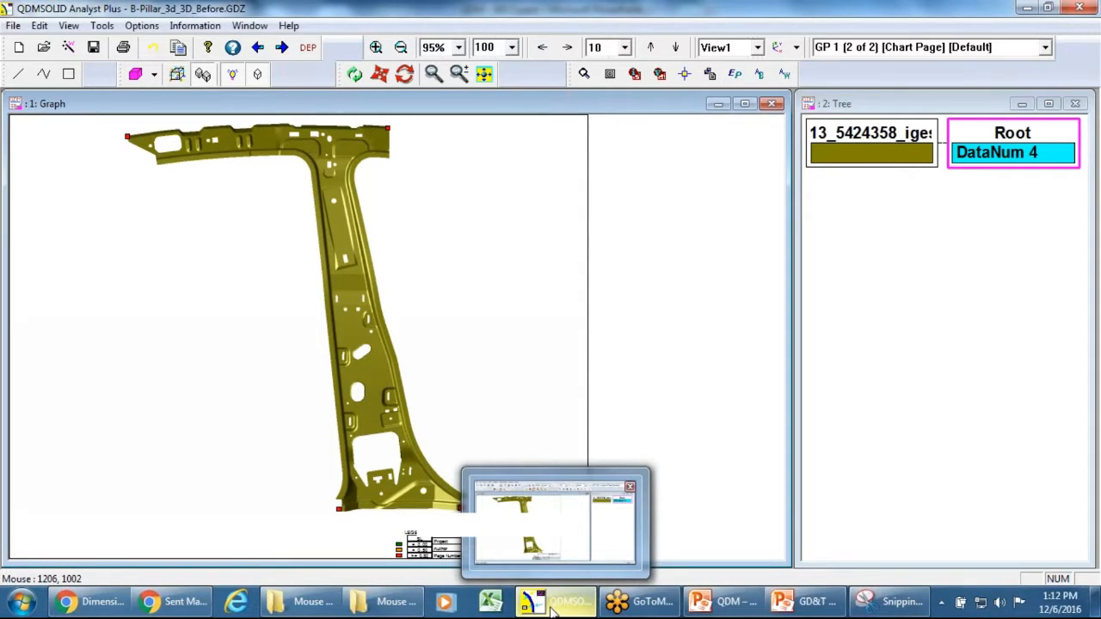
mouse_move(387, 602)
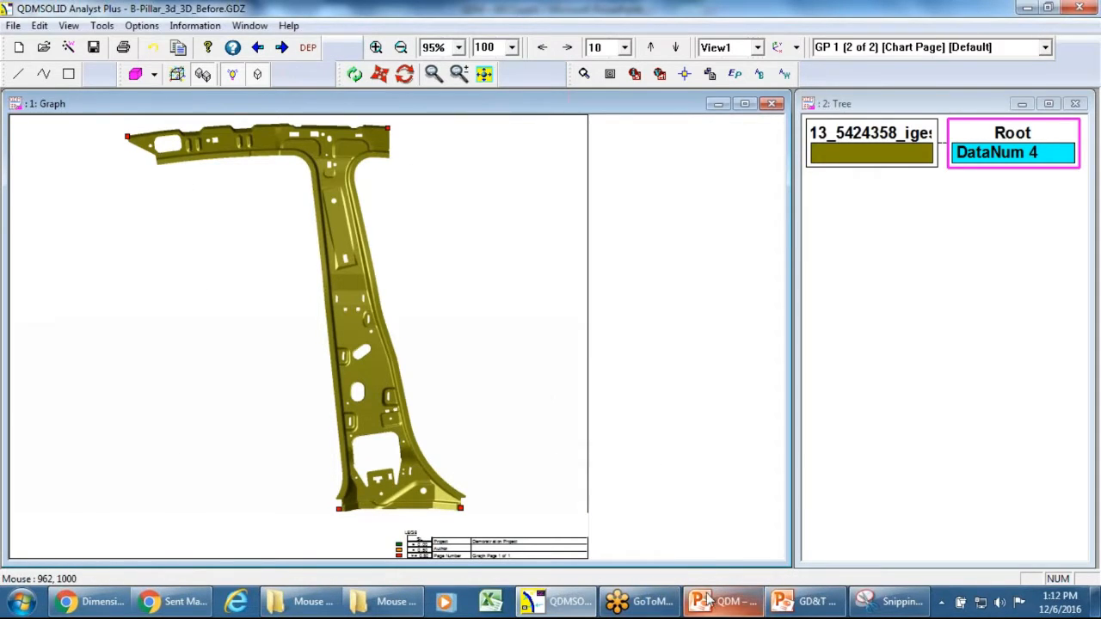
left_click(13, 26)
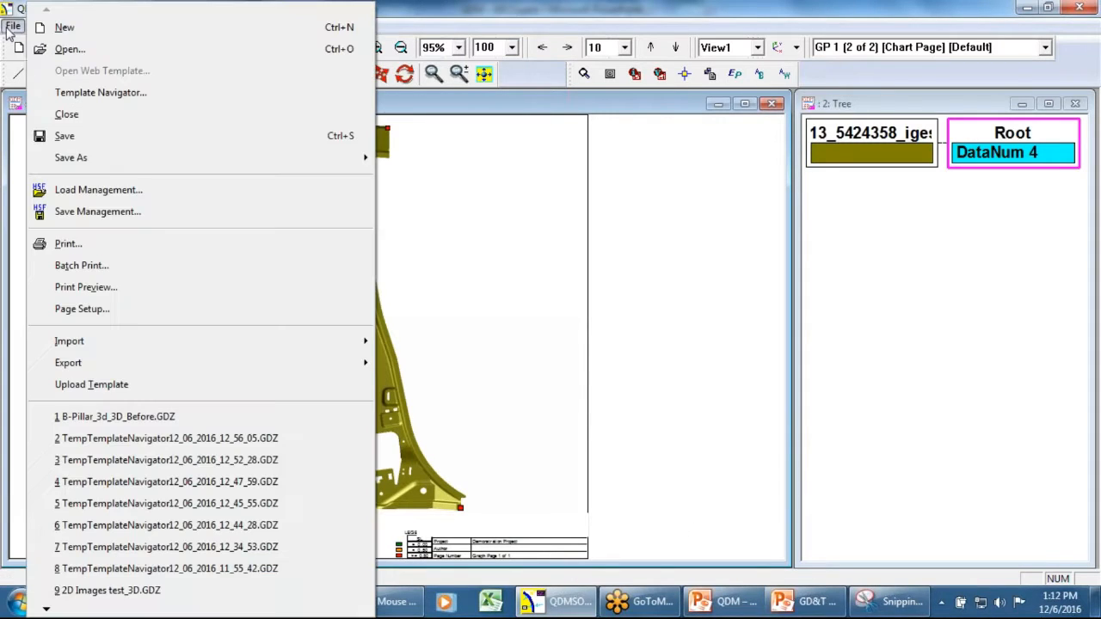
left_click(137, 115)
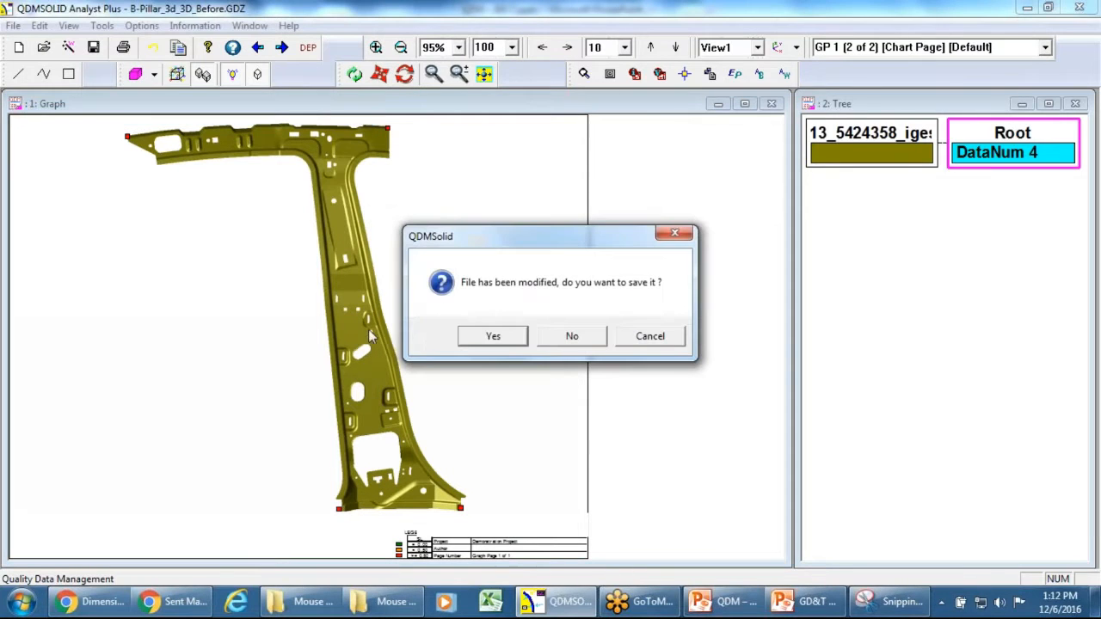
left_click(571, 335)
Step: Open the Gap_Flush_Mgmt_Summary.GDZ report from the Template Navigator under DCS, MouseModel and Gap_Flush
left_click(13, 26)
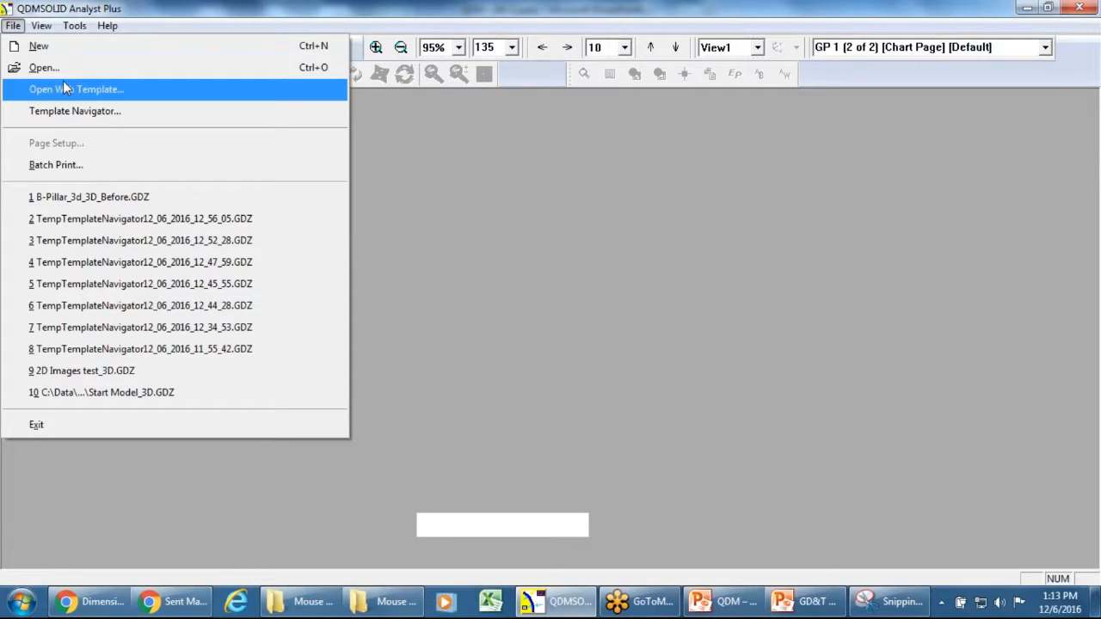
left_click(74, 111)
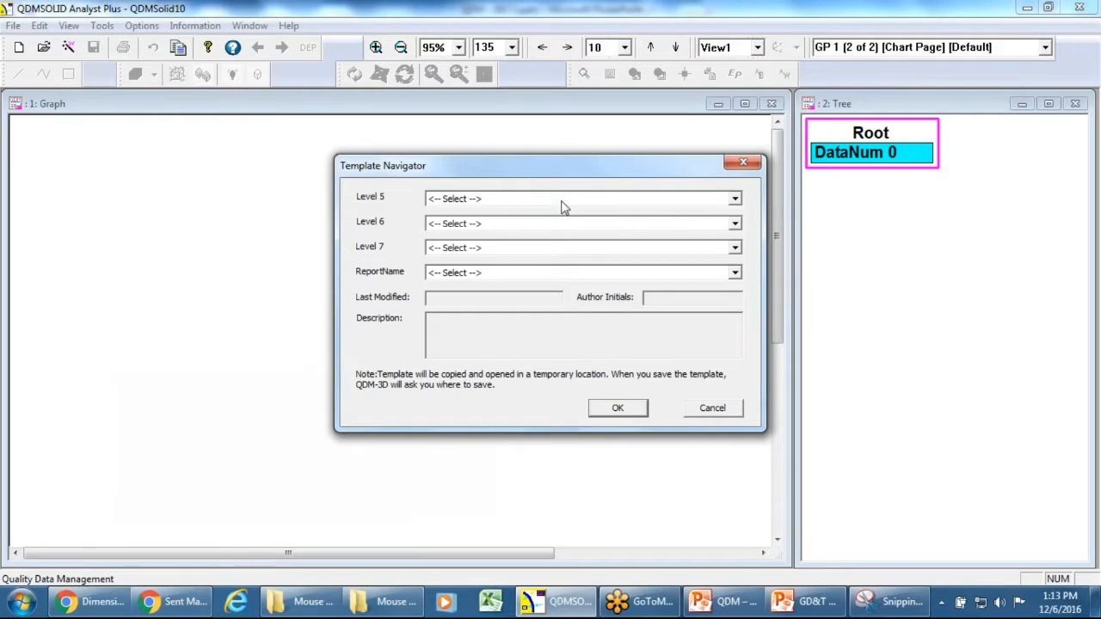
left_click(562, 200)
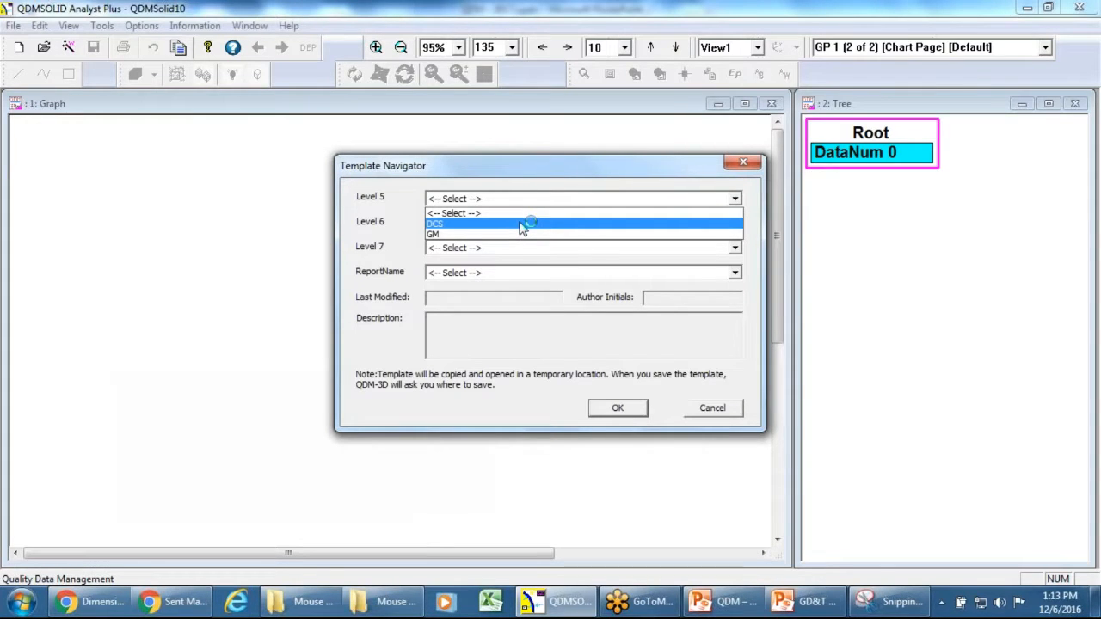
left_click(521, 224)
left_click(521, 225)
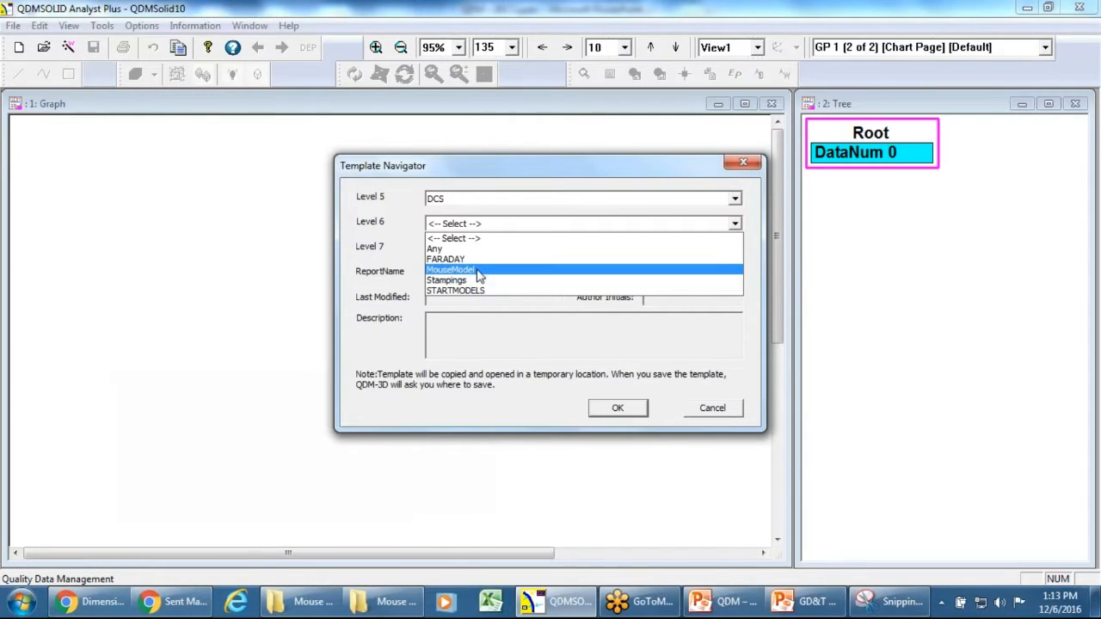
left_click(479, 270)
left_click(482, 249)
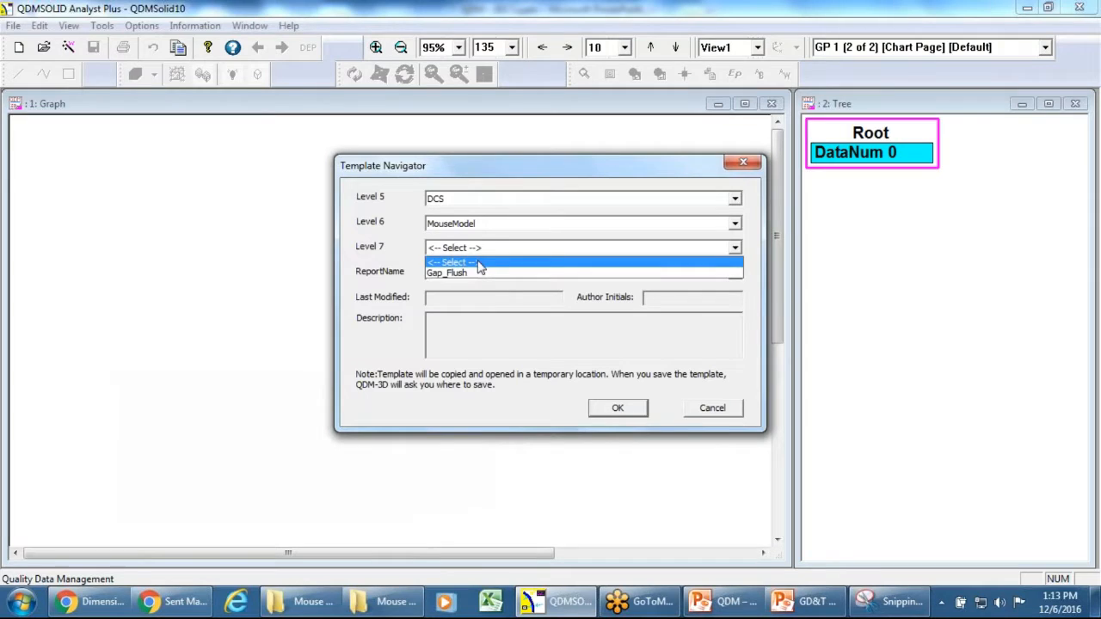
left_click(482, 276)
left_click(483, 275)
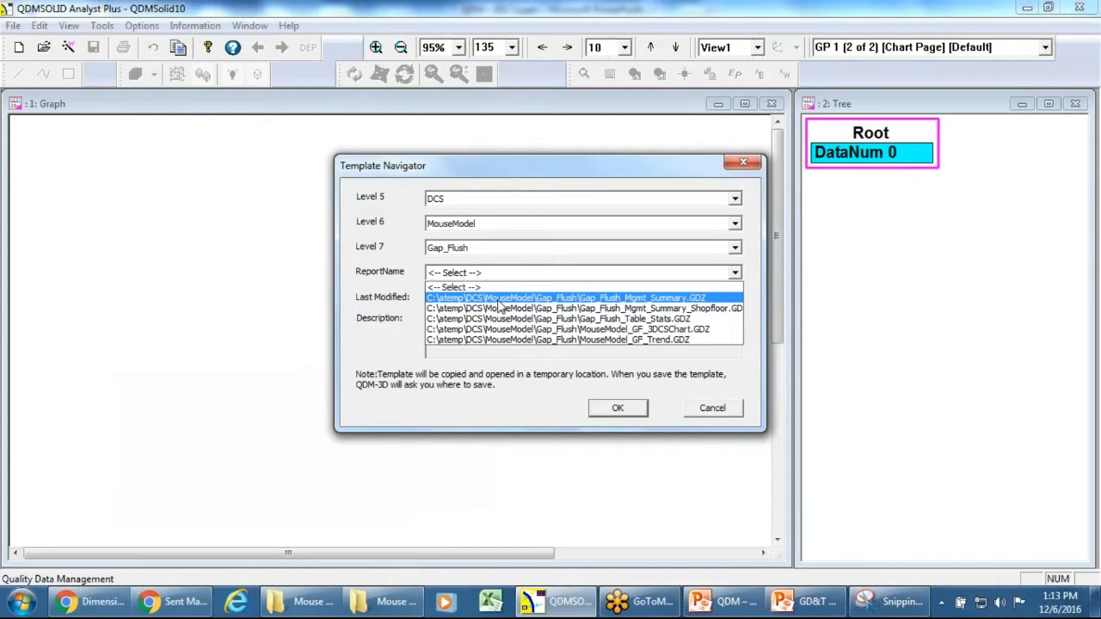
left_click(497, 299)
left_click(618, 407)
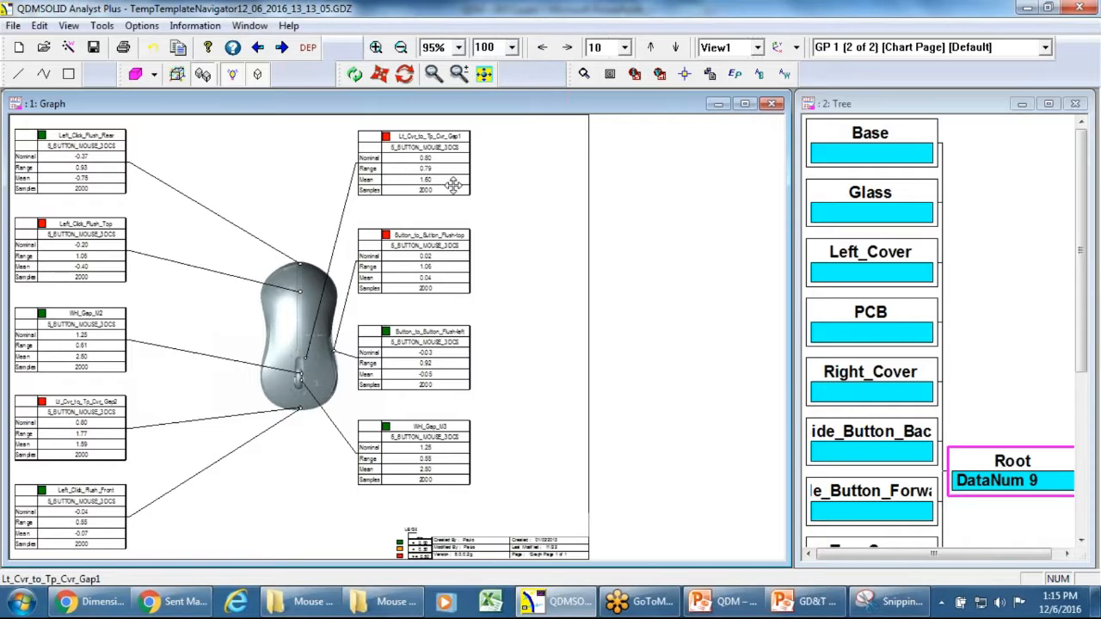
Step: Review the link types available for the Lt_Cvr_to_Tp_Cvr_Gap1 chart in the Chart Editor and close it without changes
double_click(428, 153)
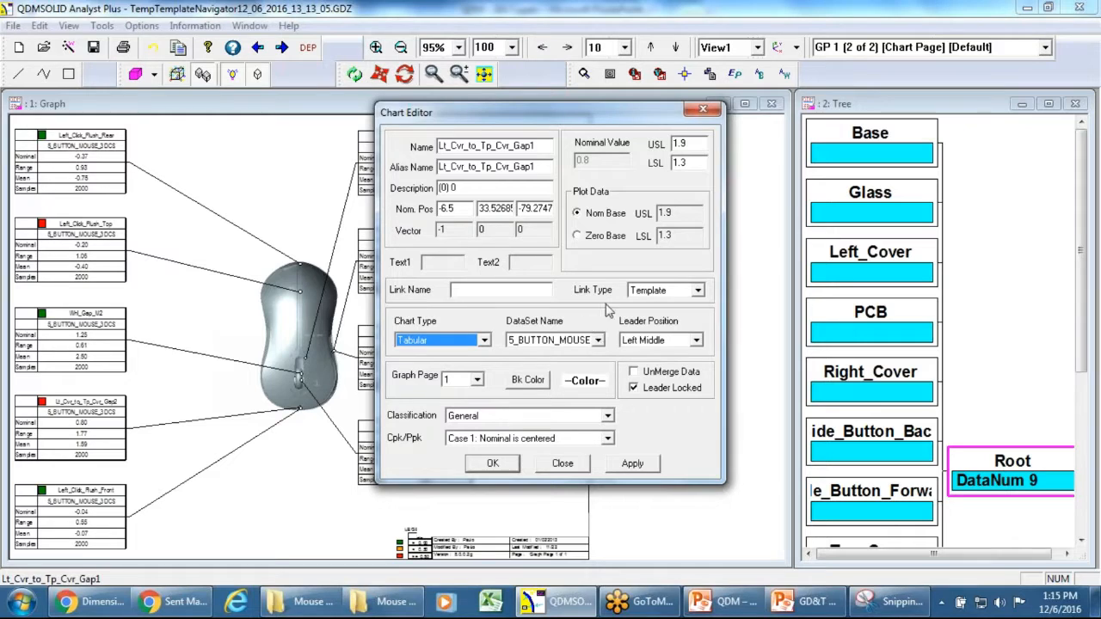
left_click(698, 291)
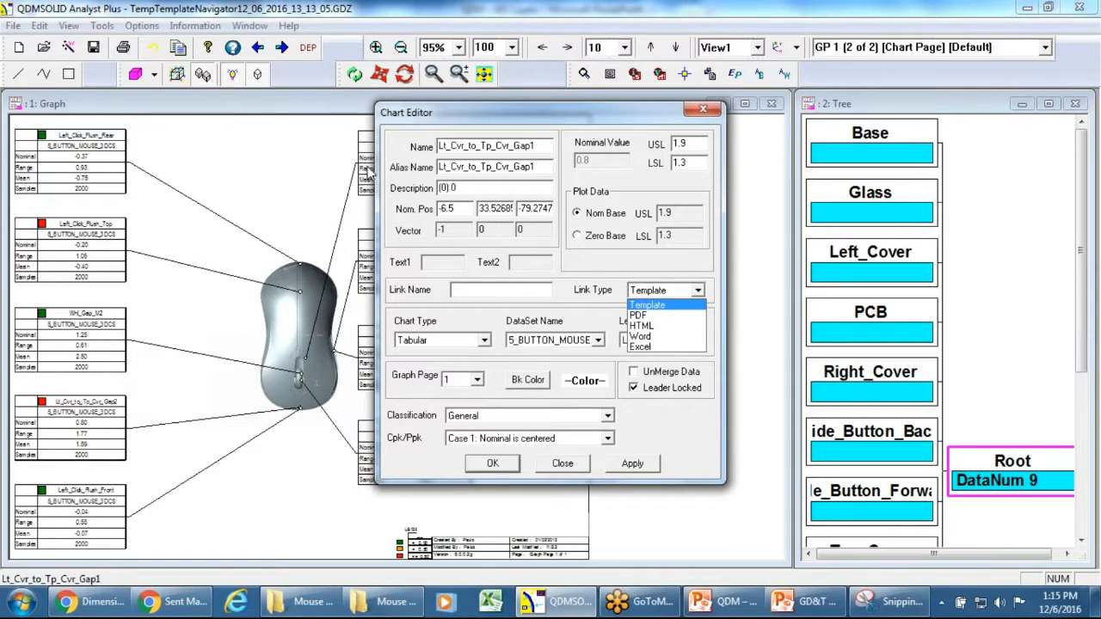
left_click(302, 188)
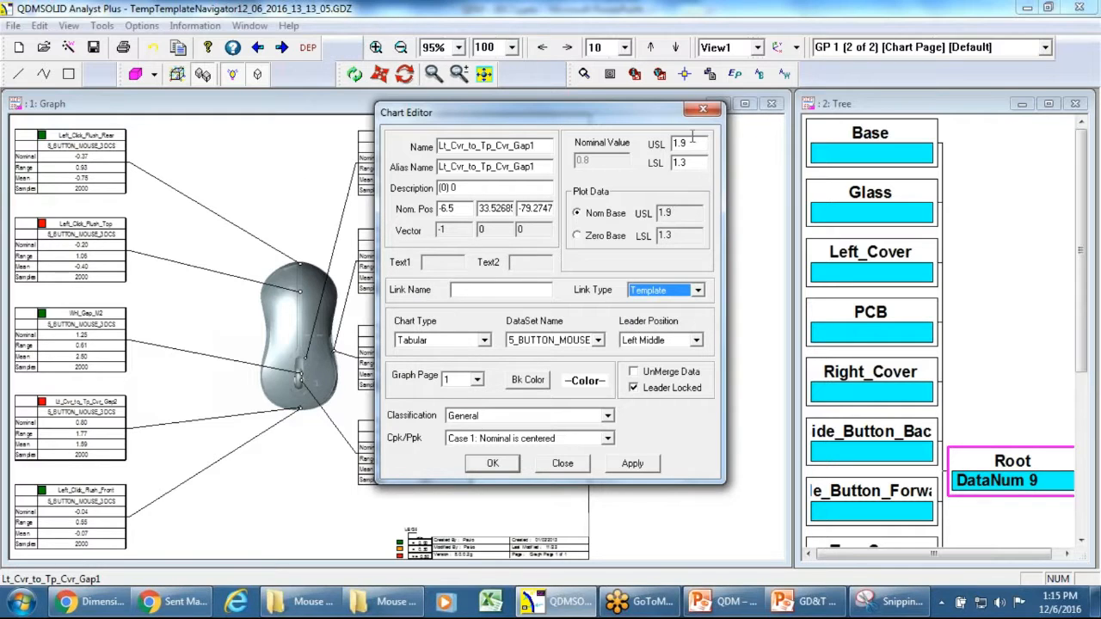
left_click(703, 111)
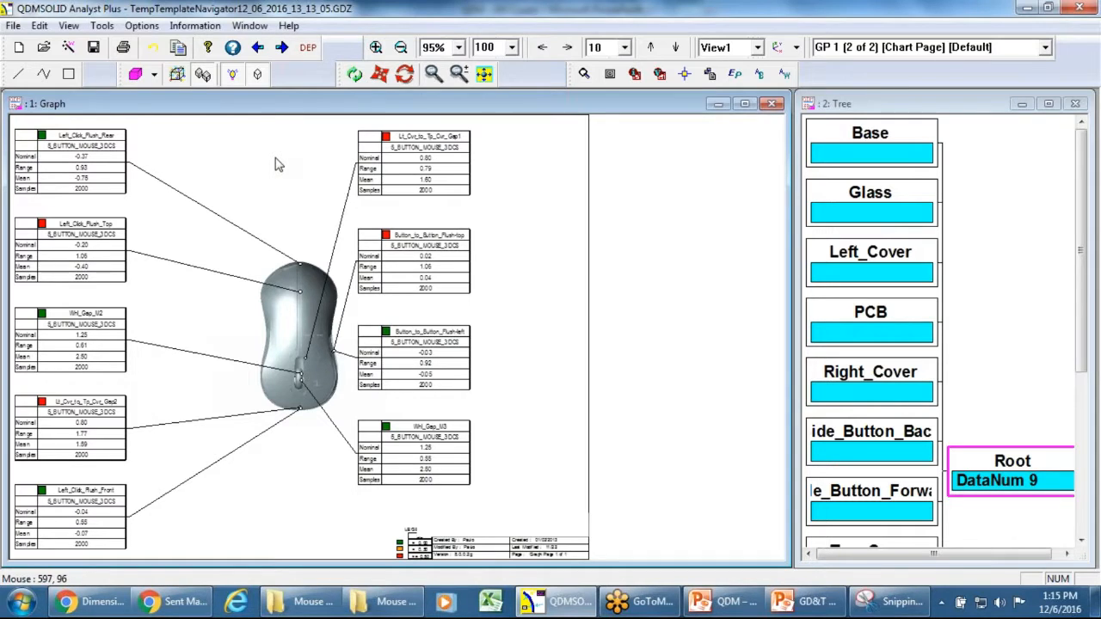
double_click(404, 179)
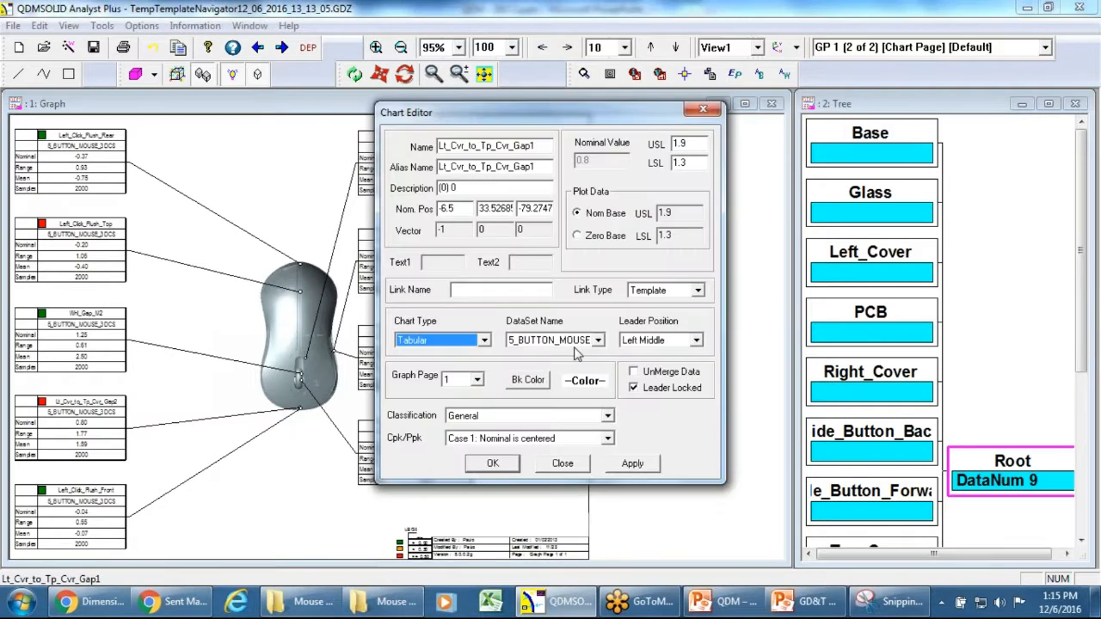
left_click(695, 292)
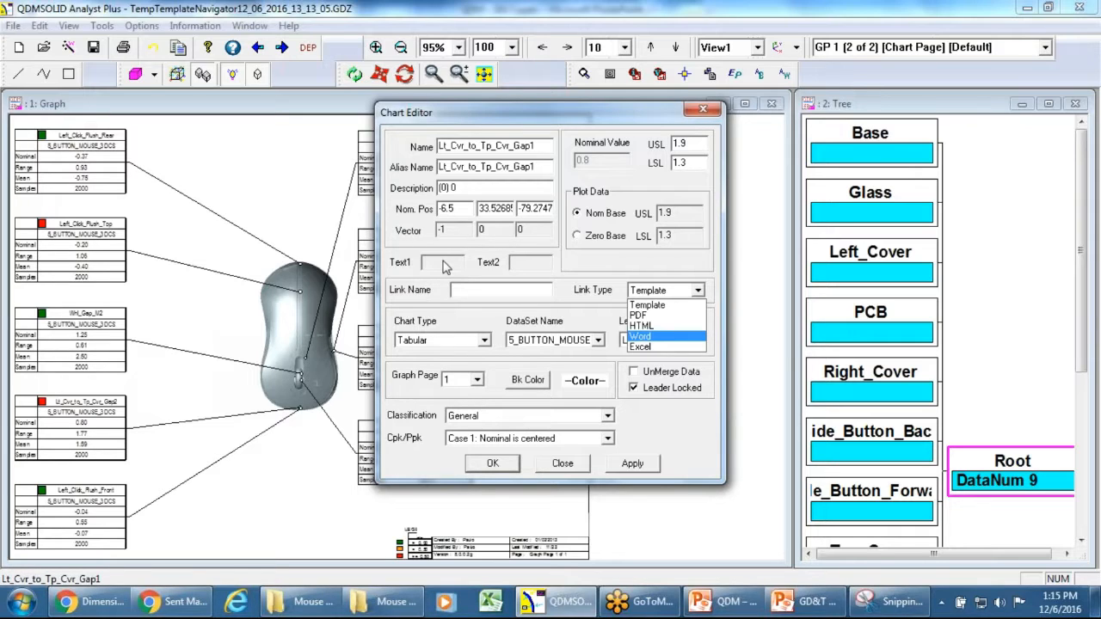
left_click(302, 203)
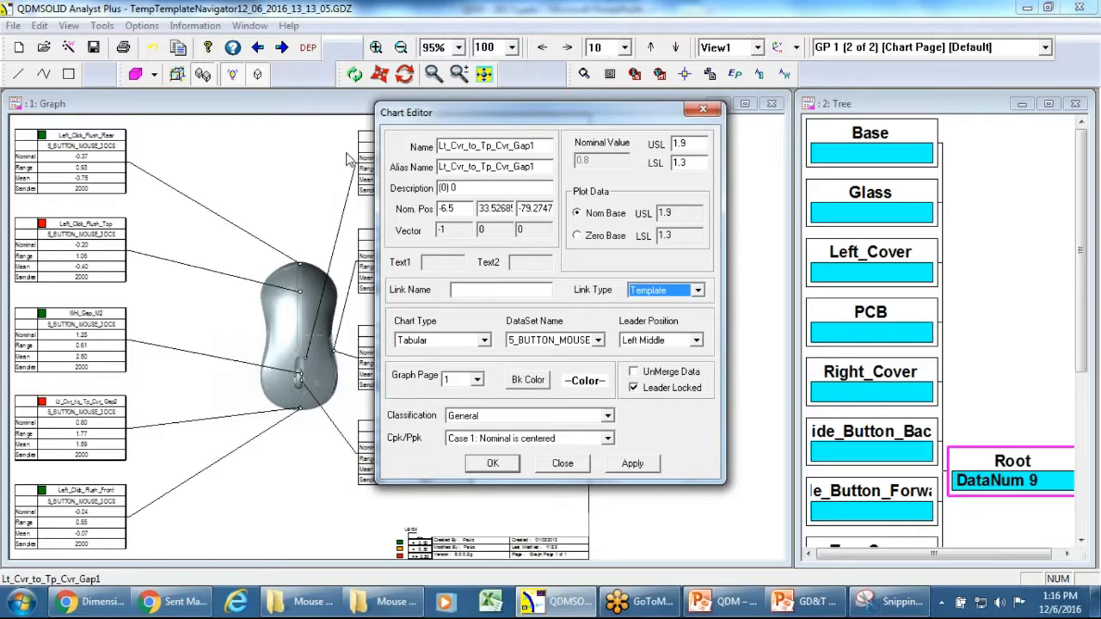
left_click(697, 290)
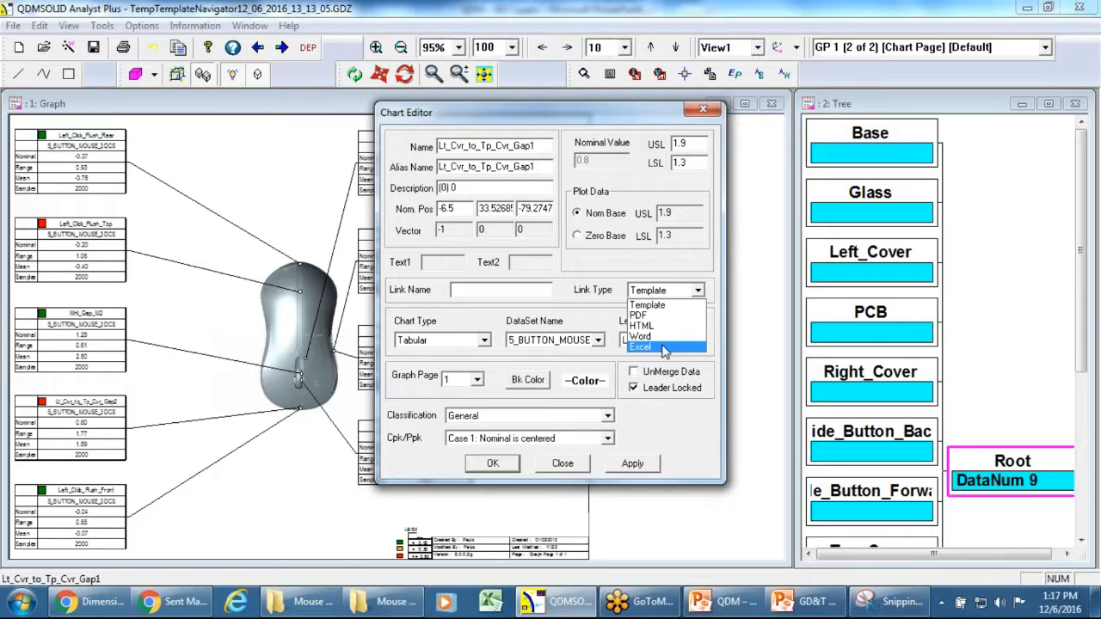
left_click(676, 557)
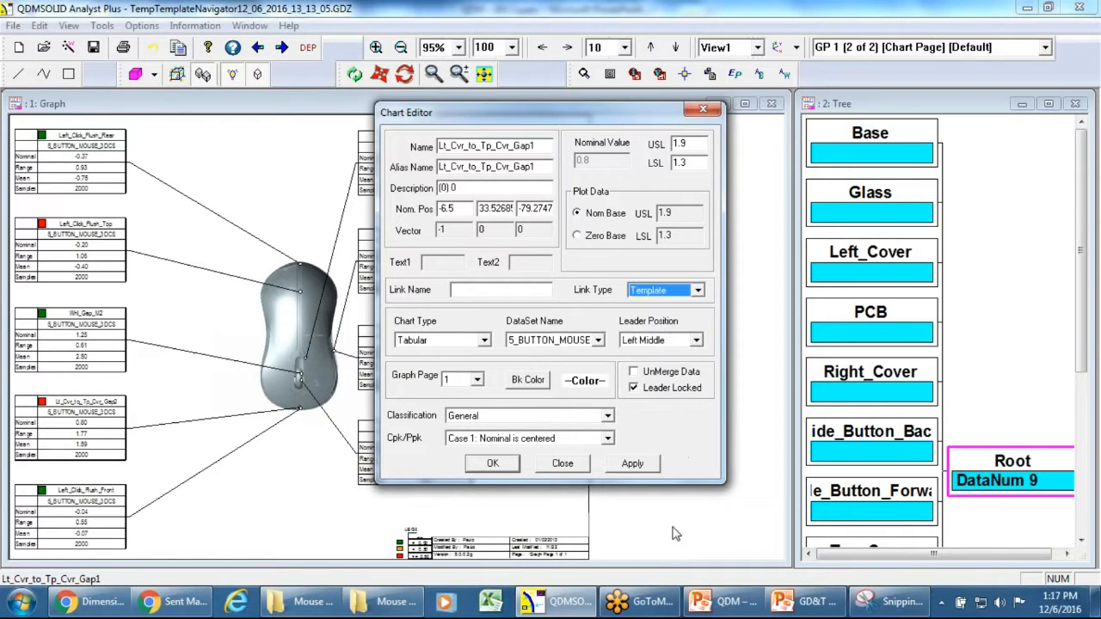
left_click(563, 466)
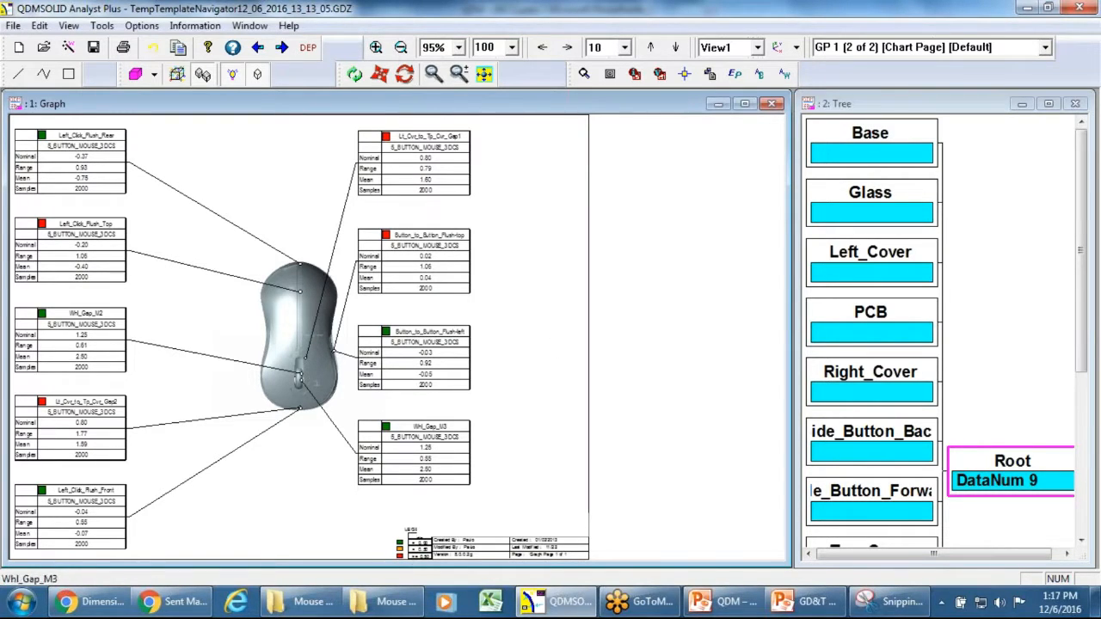
Step: Switch to Chrome and load the bookmarked QDMWEB - Production Server site in a new tab
left_click(177, 601)
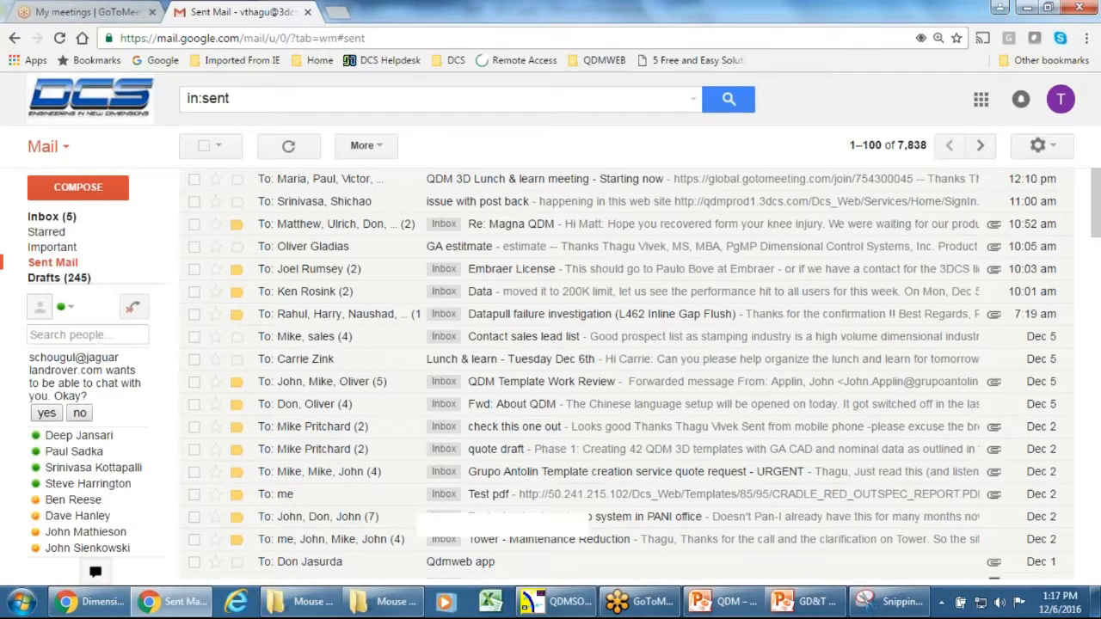
left_click(335, 12)
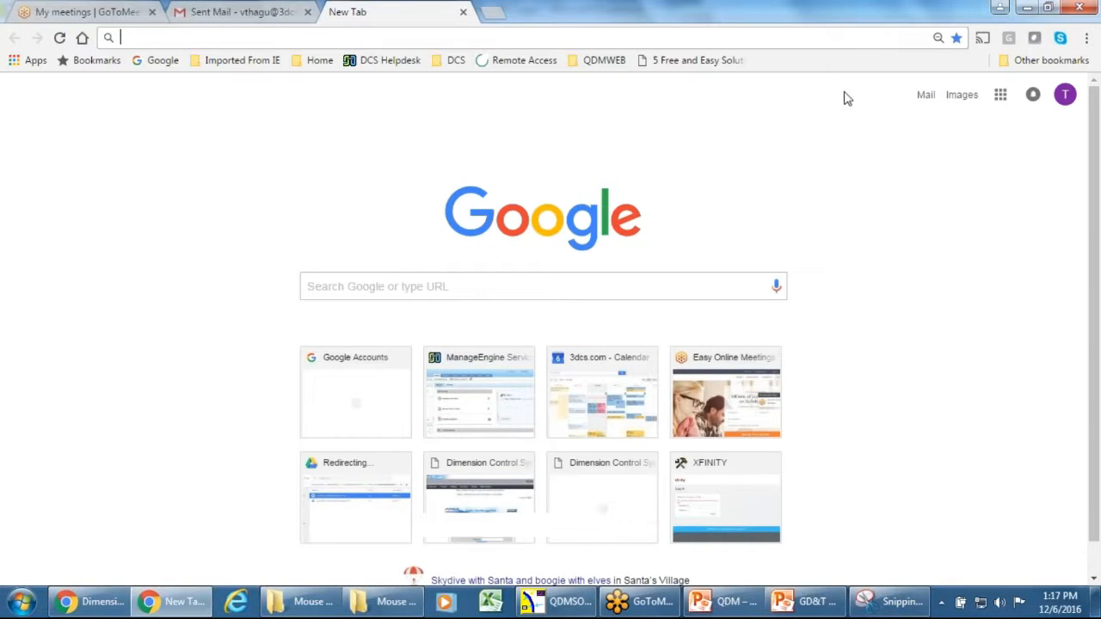
left_click(602, 60)
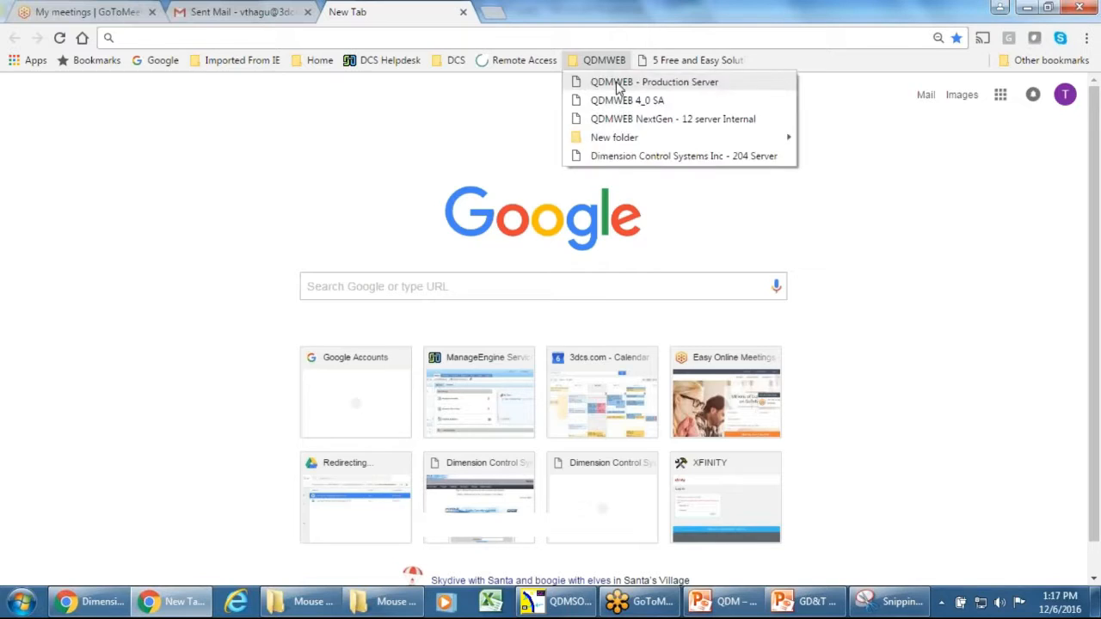
left_click(619, 83)
Step: Sign in to the QDM WEB gateway with user name GDMWEB_DCS and the account password
left_click(636, 384)
type("GDMWEB_DCS")
left_click(726, 400)
left_click(666, 416)
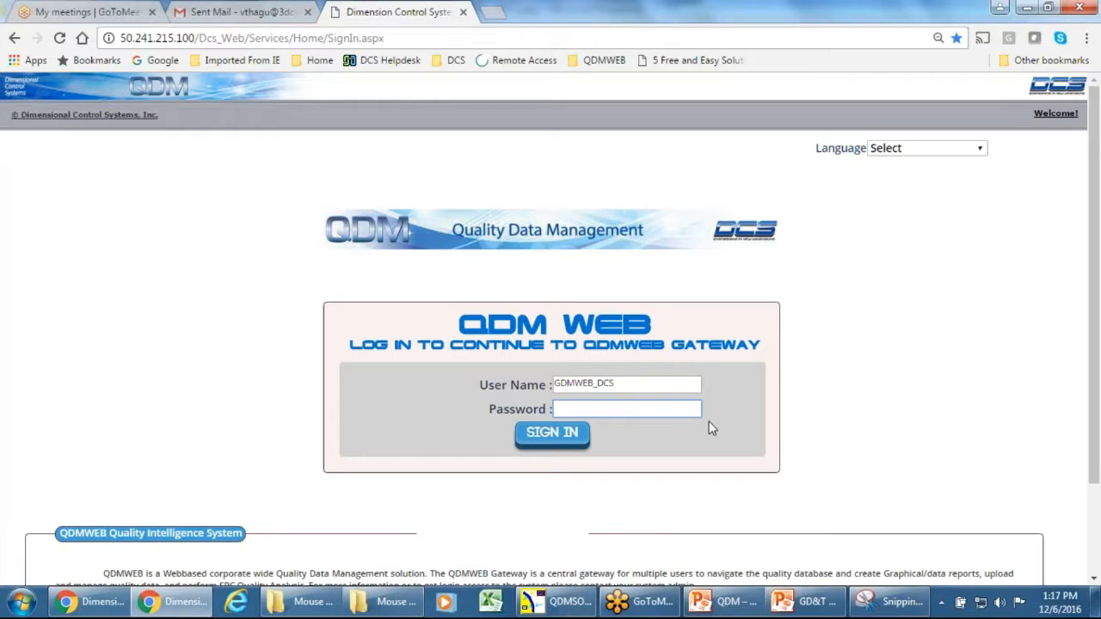
type("***")
left_click(526, 431)
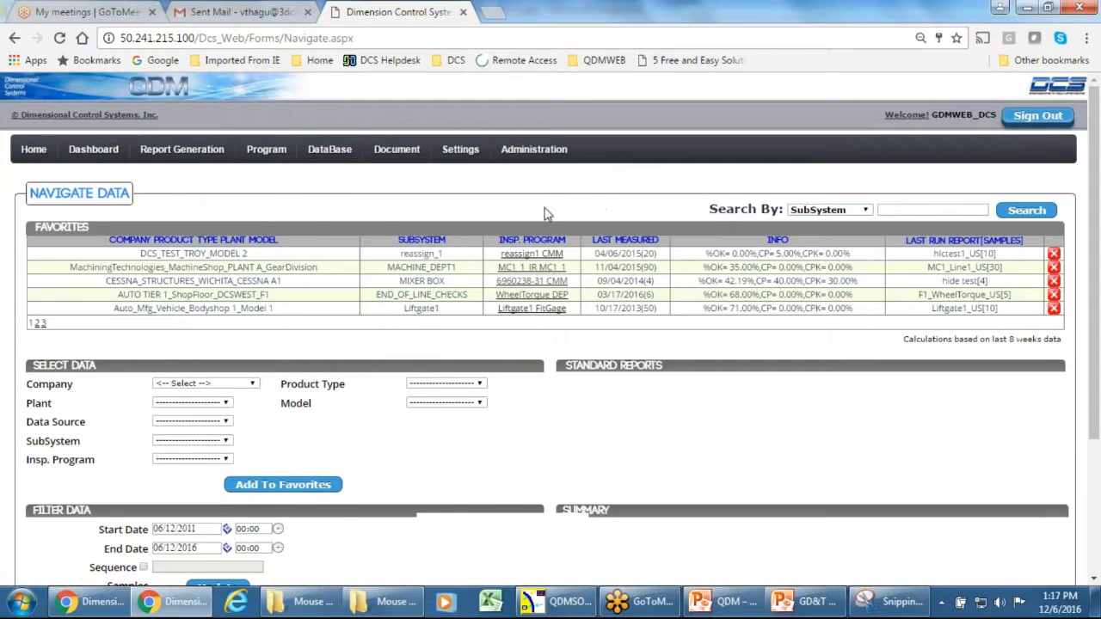
Step: Set the data selection to company DCS, product type 3DCS_Analysis, plant DCSHQ and model DEMO
left_click(252, 385)
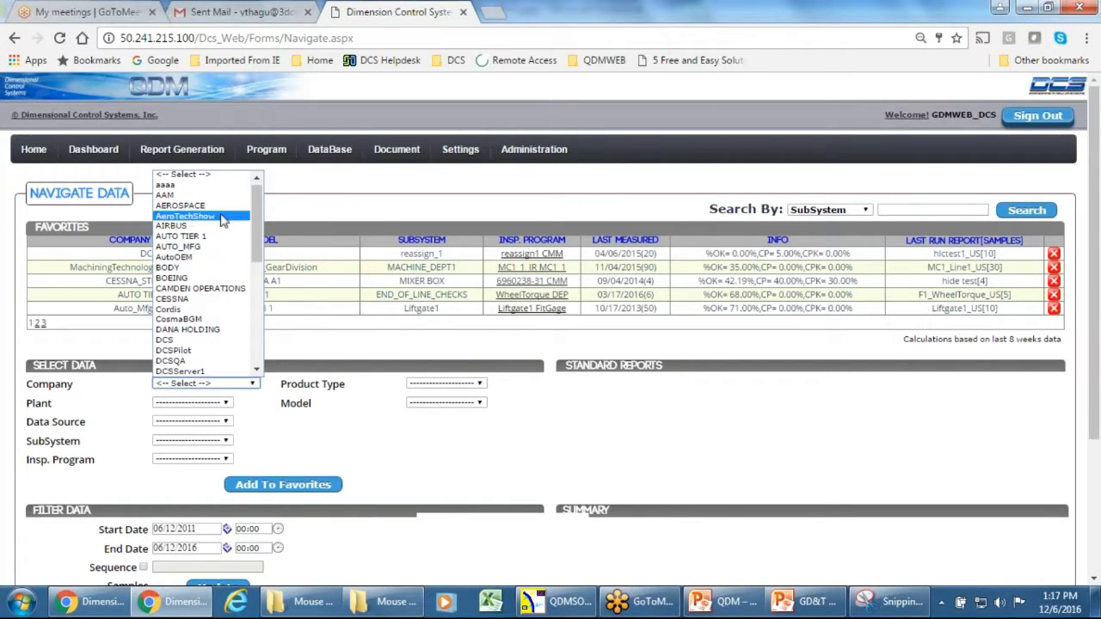
left_click_drag(252, 220, 254, 253)
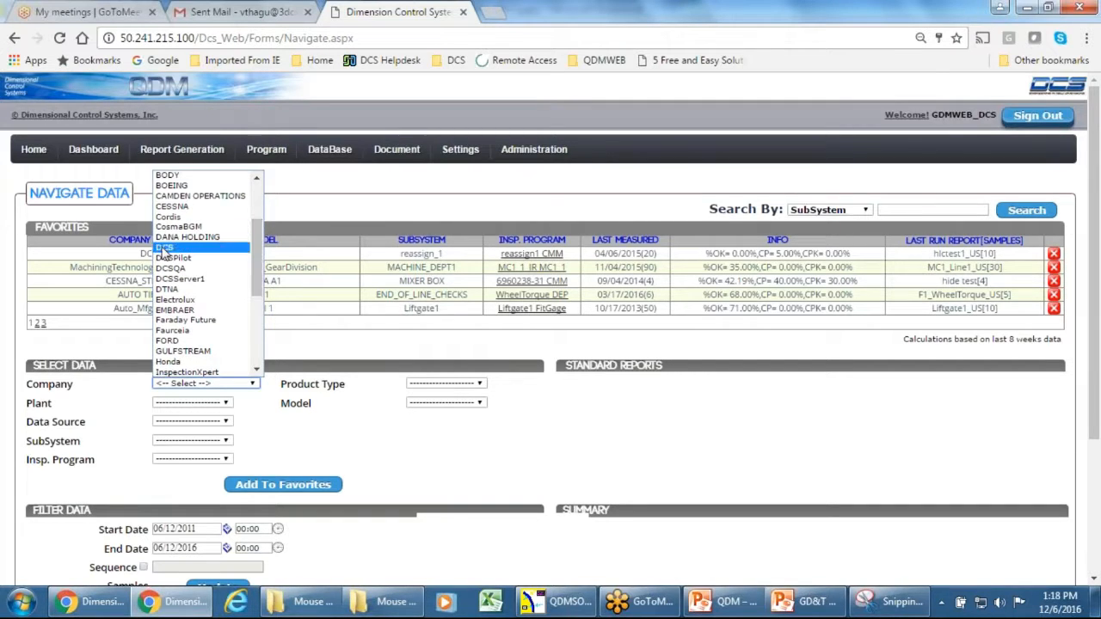
left_click(189, 245)
left_click(419, 385)
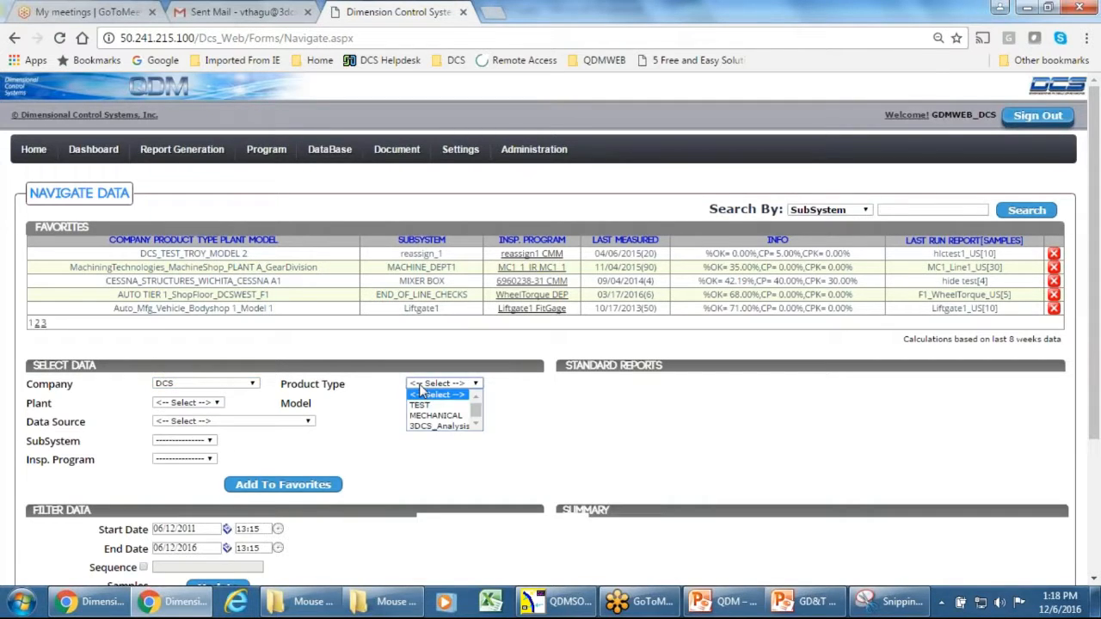
left_click(428, 426)
left_click(213, 404)
left_click(202, 425)
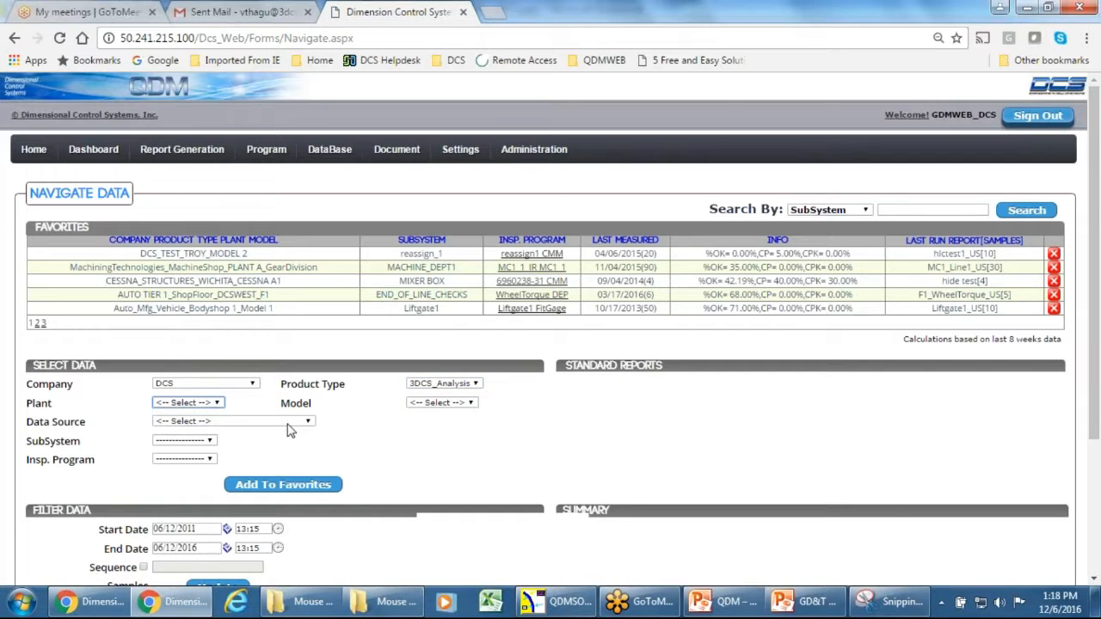
left_click(431, 407)
left_click(430, 422)
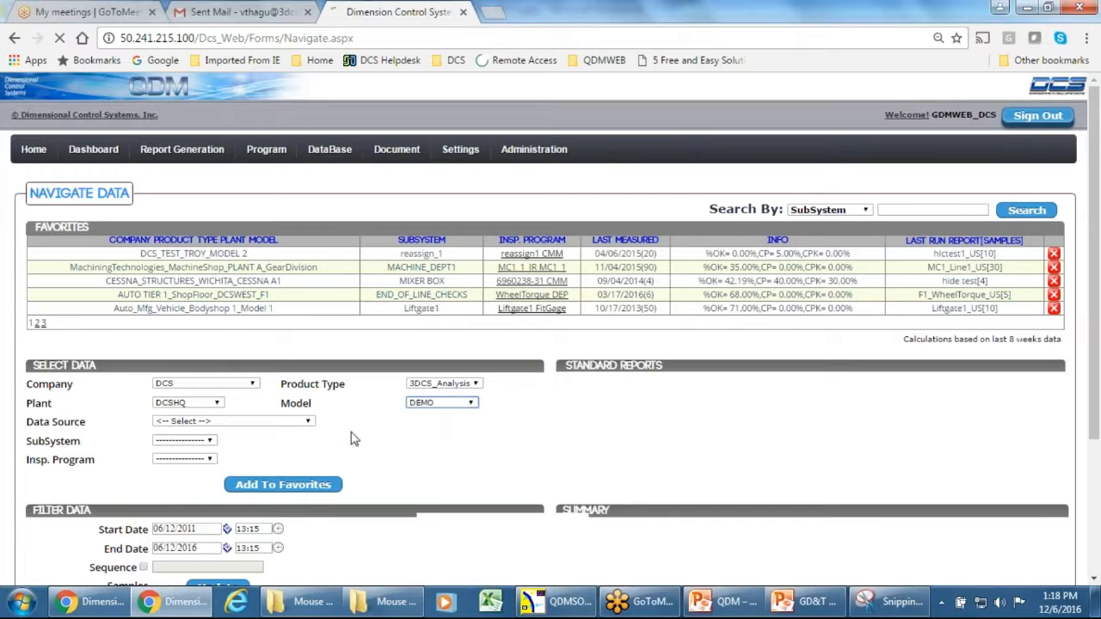
Step: Choose data source DCS_3DCS_Analysis_DCSHQ_DEMO, subsystem MouseModel and inspection program MM_Assy_Rev1 3DCSV5
left_click(232, 422)
left_click(215, 437)
left_click(210, 442)
left_click(205, 464)
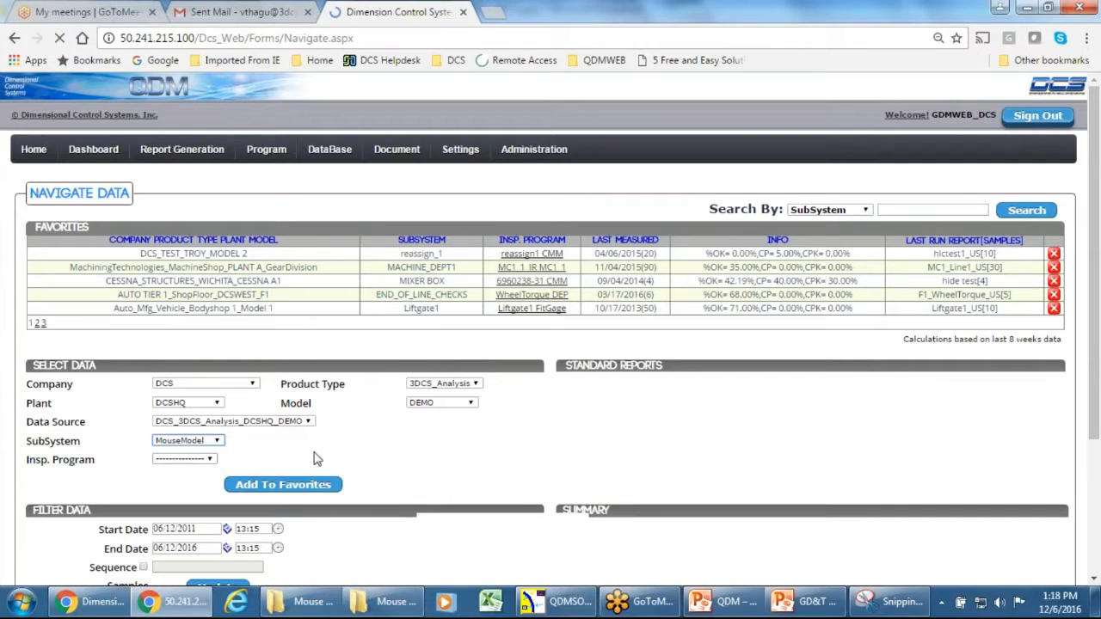
left_click(192, 460)
left_click(200, 481)
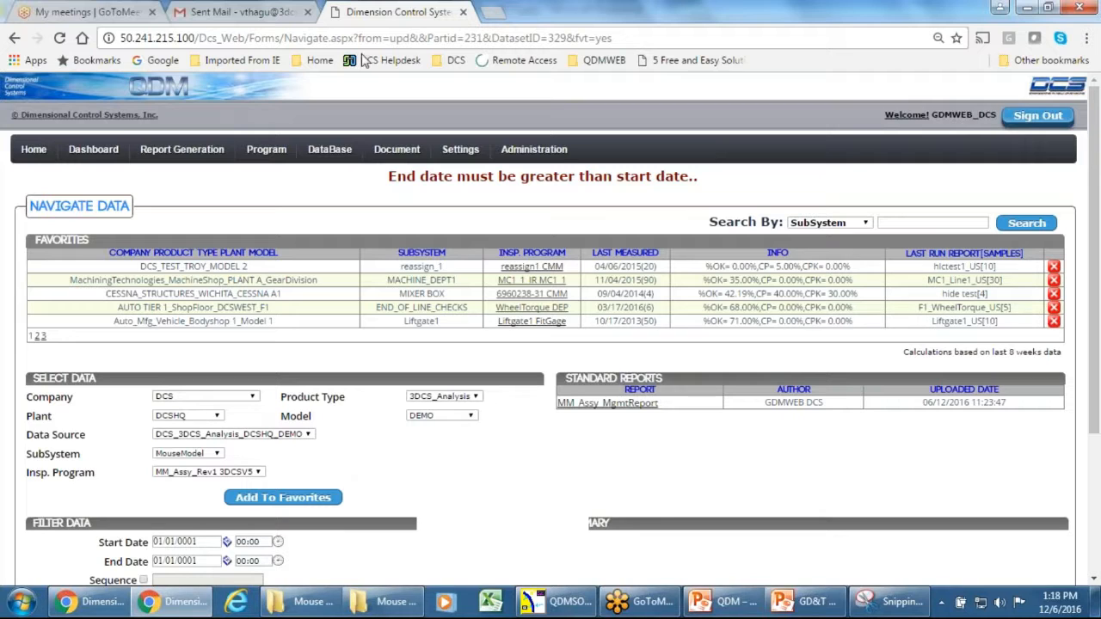
Step: Open the MM_Assy_MgmtReport standard report and examine the mouse measurement tables on its second page
left_click(303, 38)
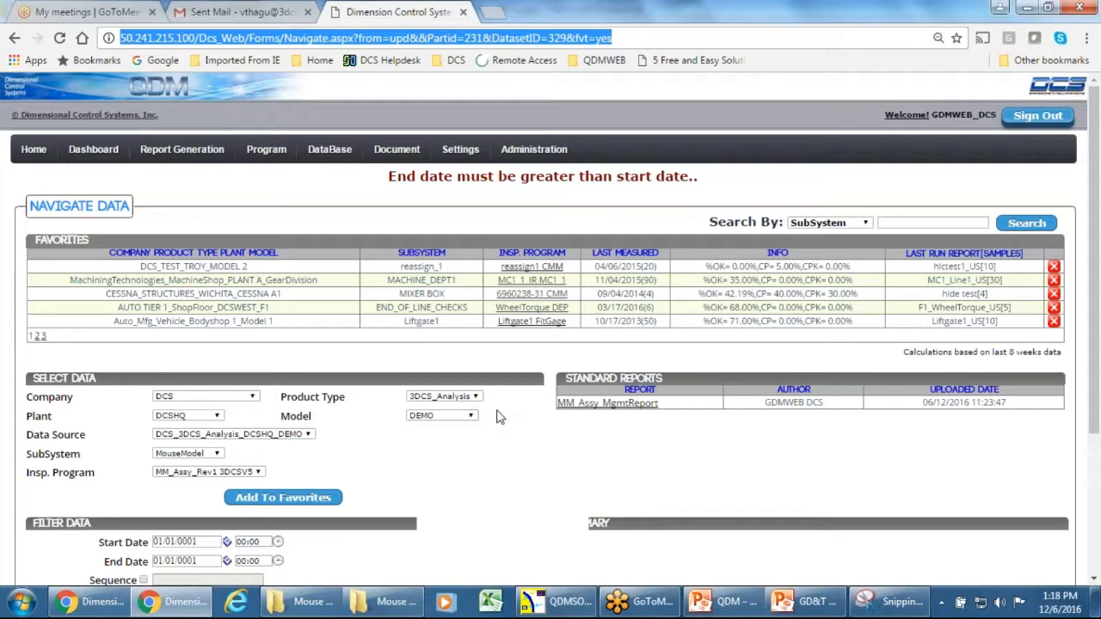
left_click(623, 411)
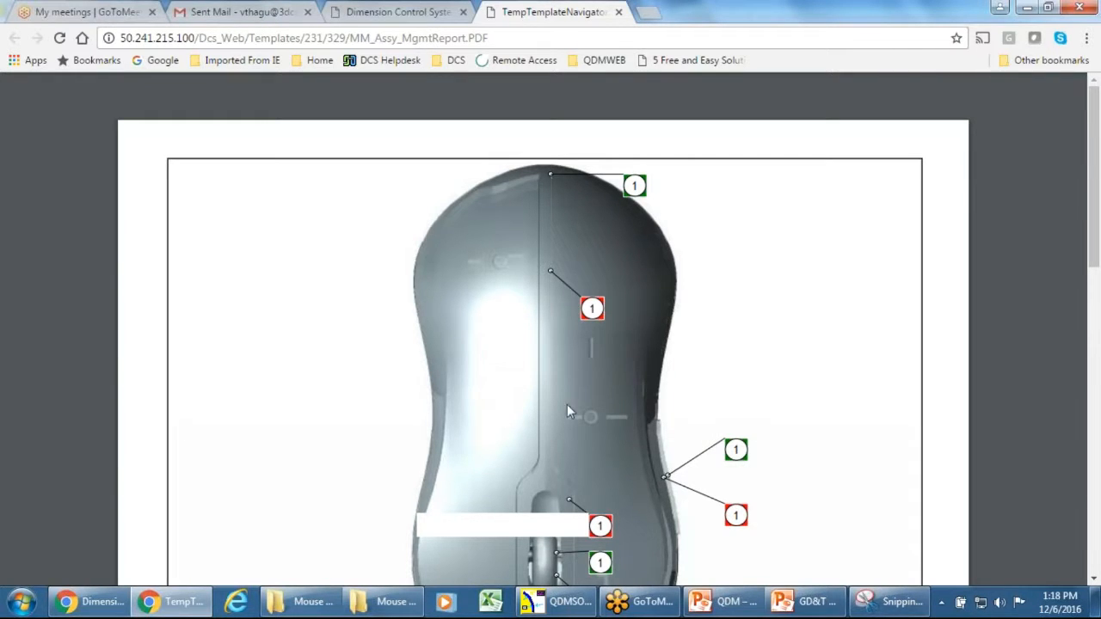
scroll(499, 415, "down", 4)
scroll(496, 415, "down", 6)
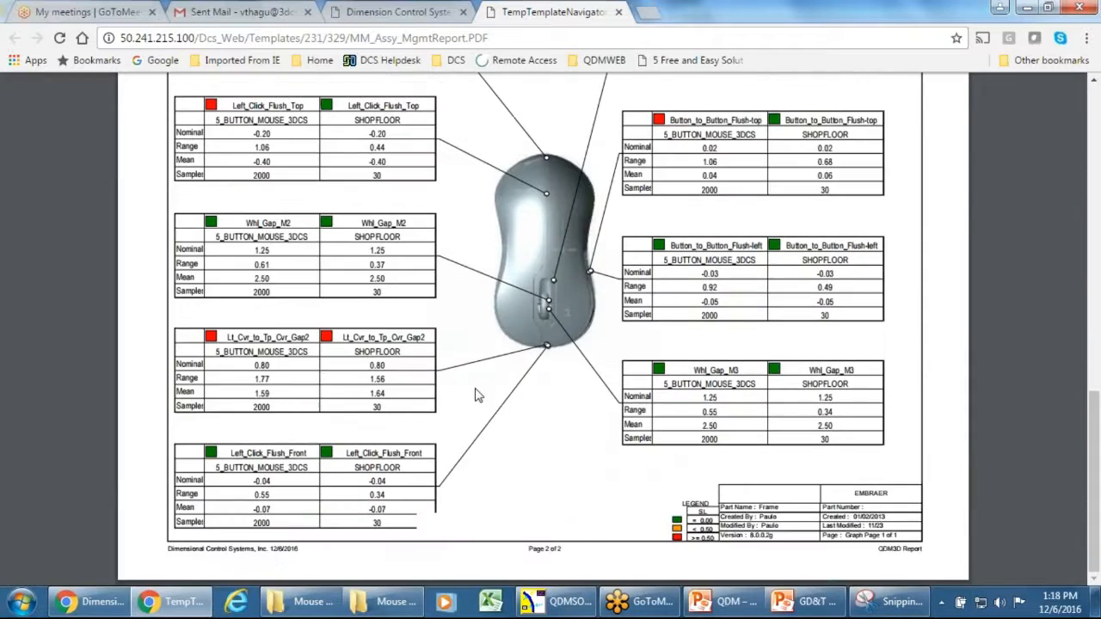
scroll(474, 393, "up", 1)
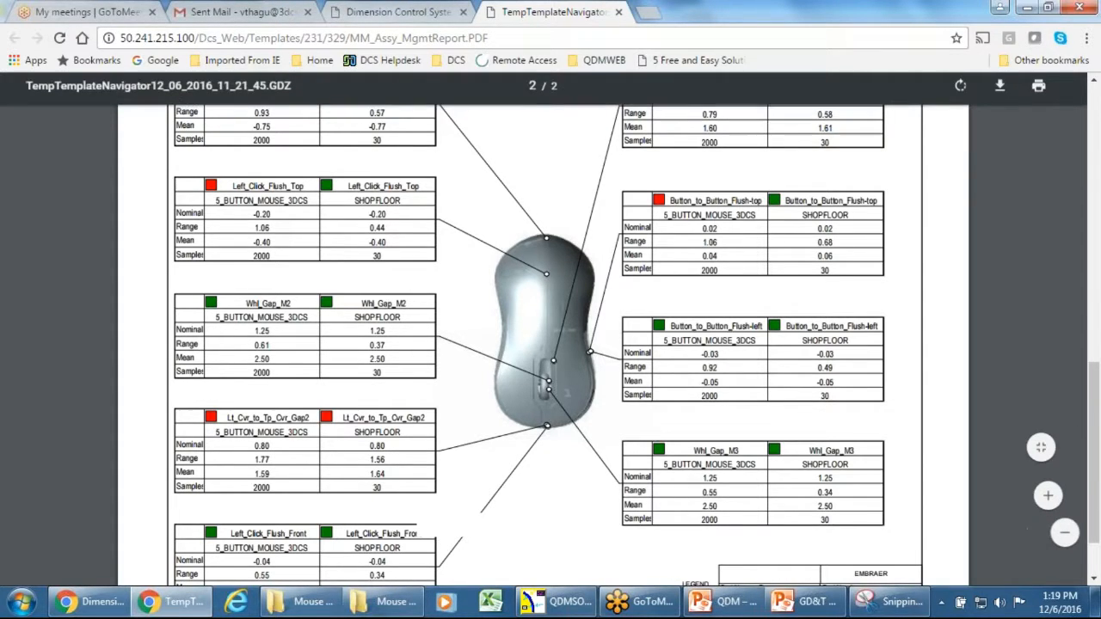
Step: Return to the Navigate Data page and look over its data selection, filter and report sections
left_click(404, 13)
scroll(533, 258, "down", 2)
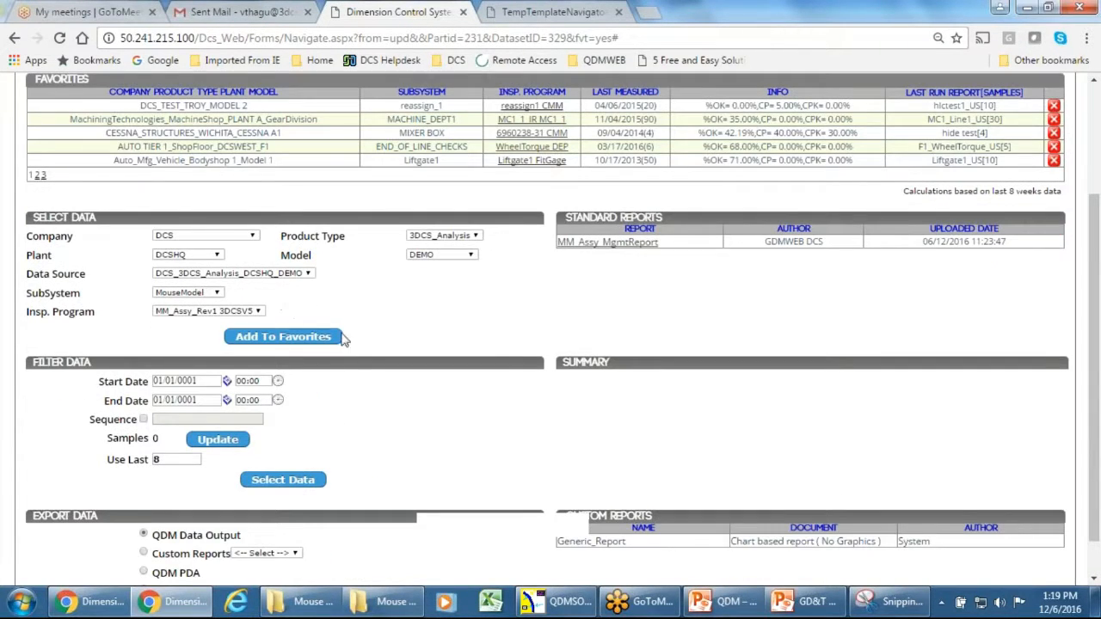
left_click(312, 344)
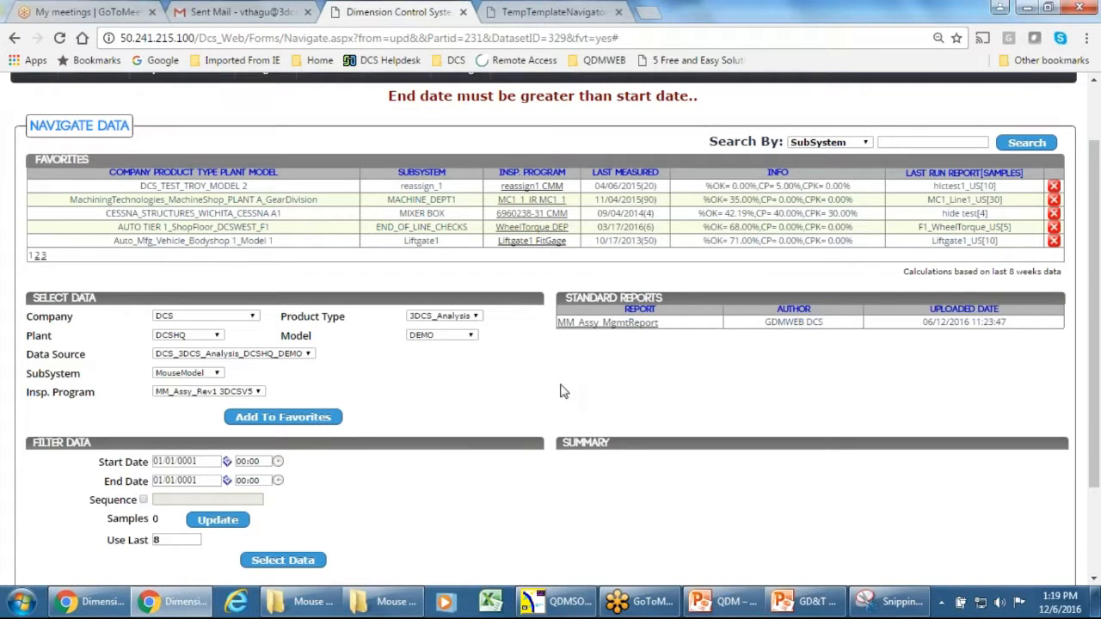
Step: In QDMSOLID Analyst Plus, unlock the leader of the Lt_Cvr_to_Tp_Cvr_Gap1 chart and move its endpoint onto the upper right edge of the mouse model
scroll(405, 361, "down", 2)
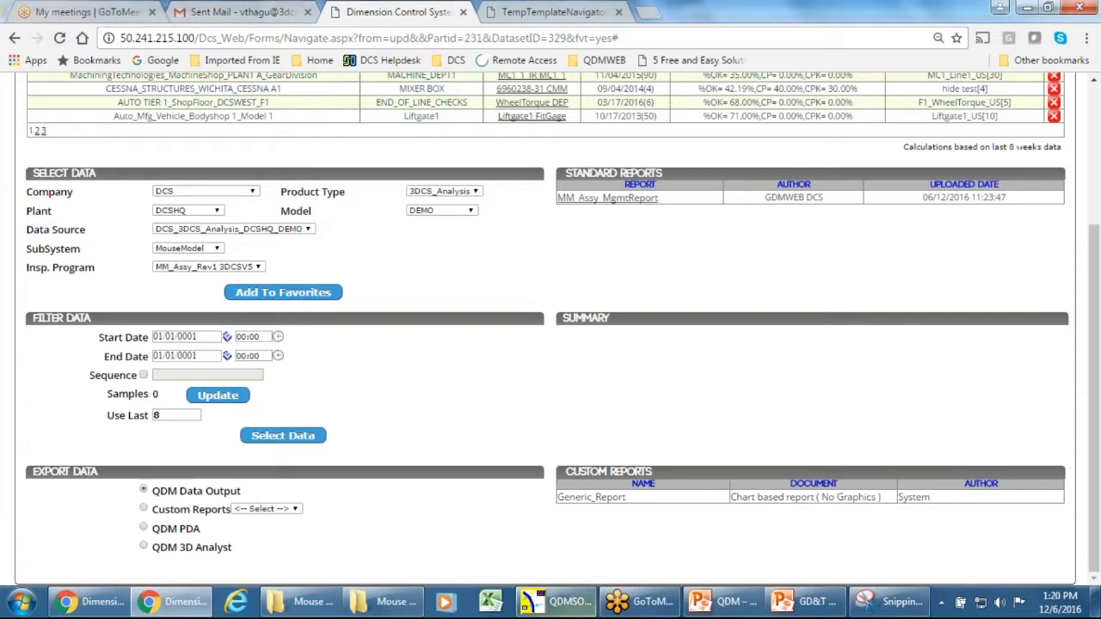
left_click(554, 606)
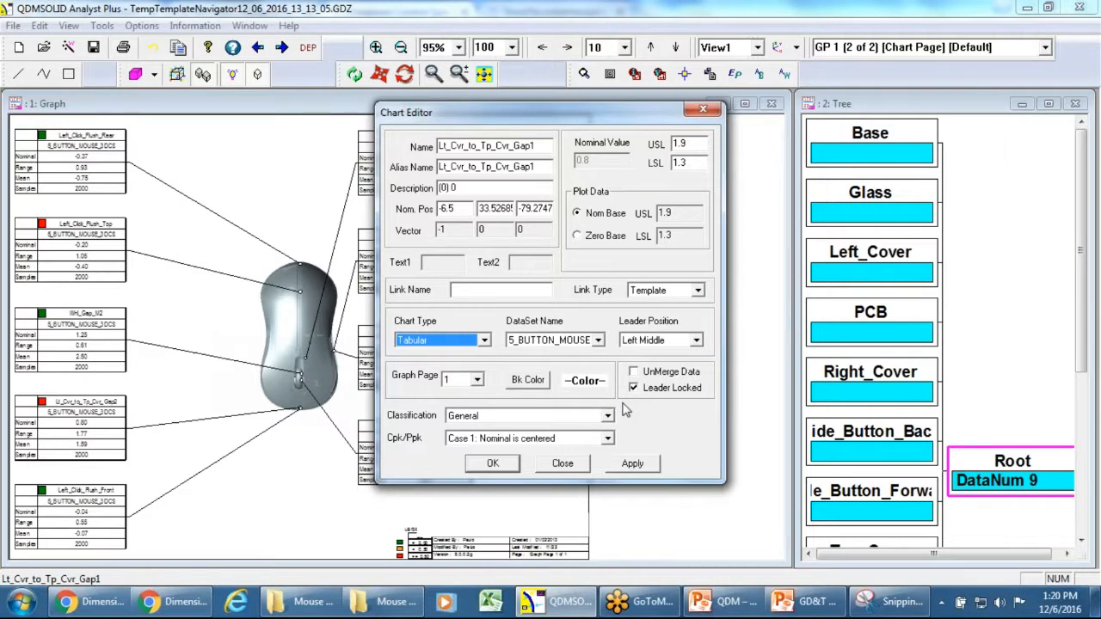
left_click(634, 388)
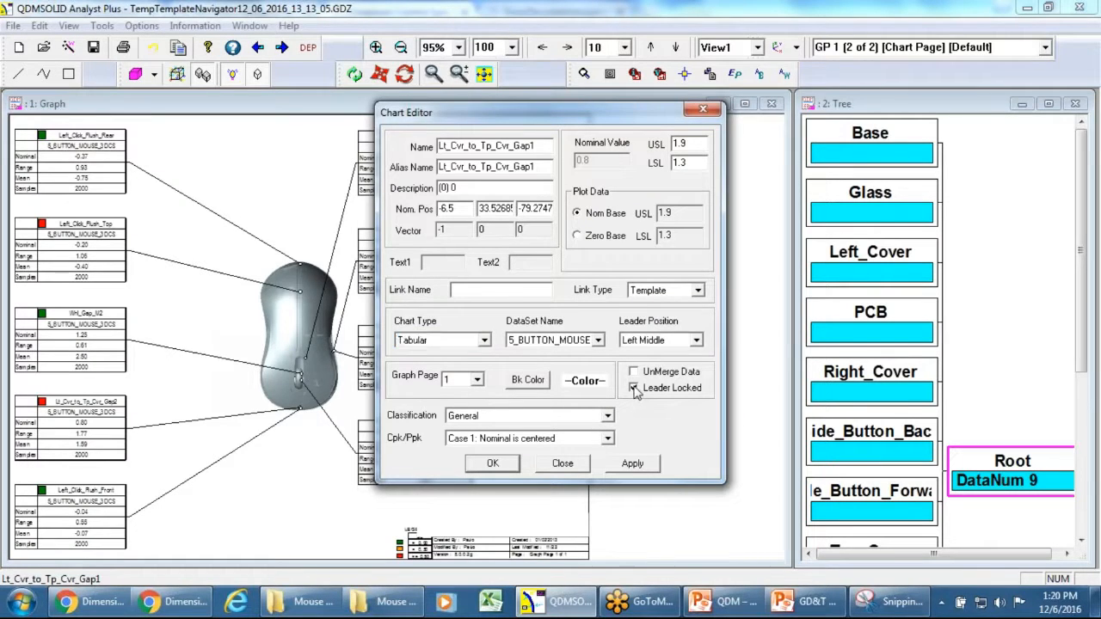
left_click(493, 463)
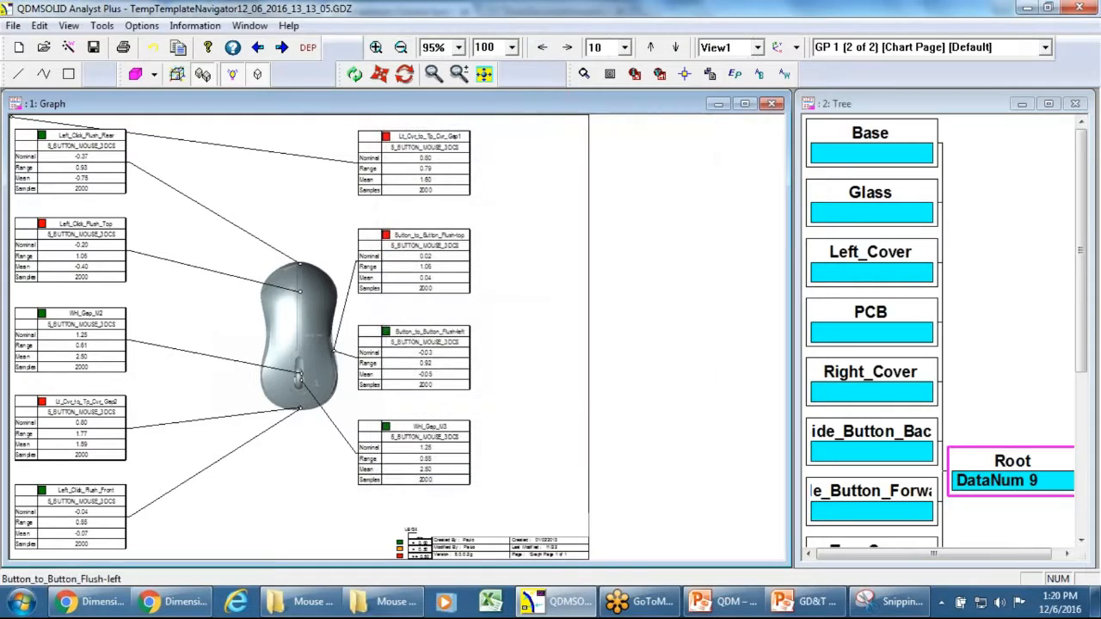
left_click(13, 117)
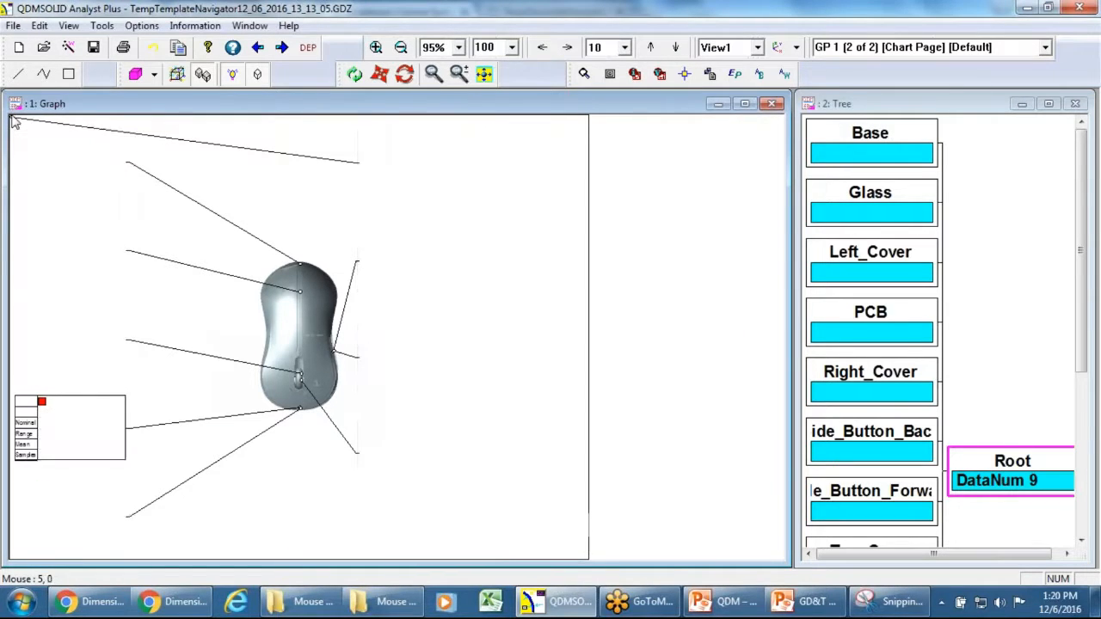
left_click_drag(13, 117, 317, 267)
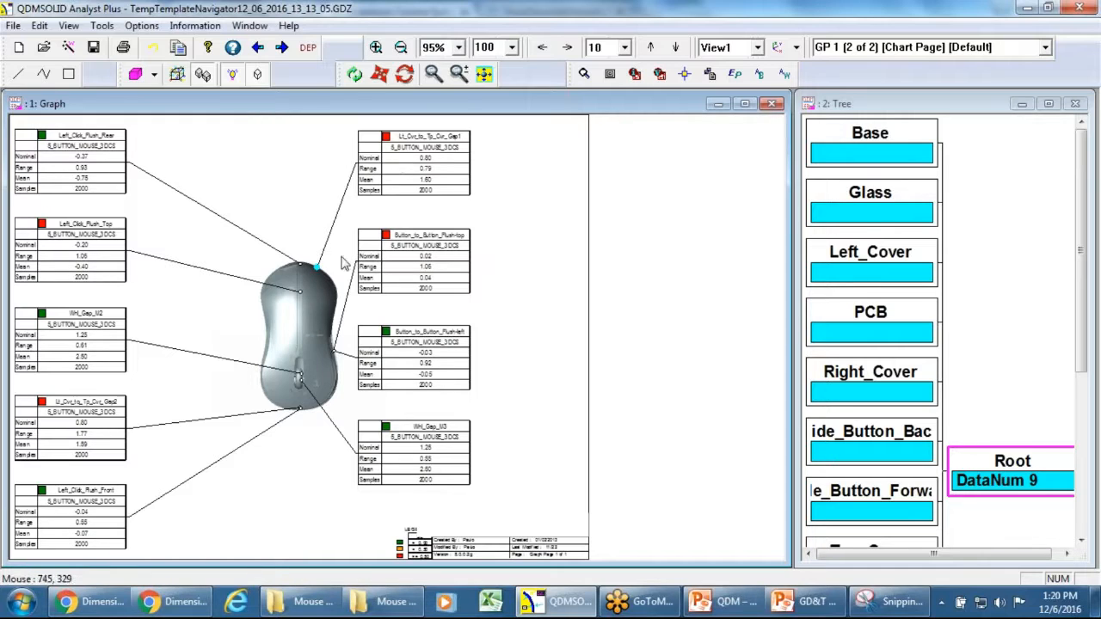